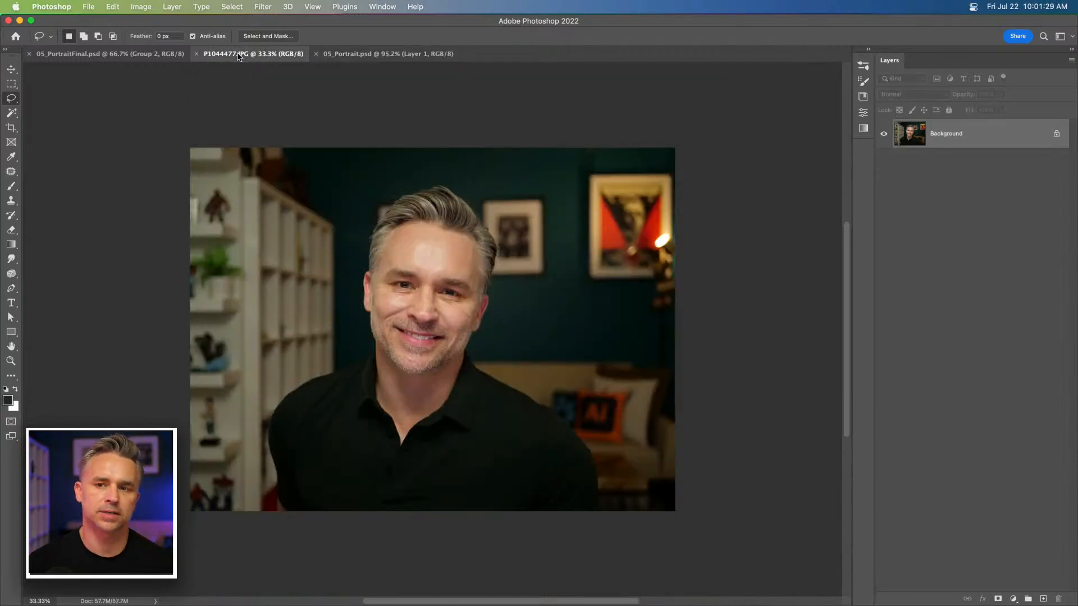
- Switch to the 05_Portrait.psd document and try duplicating Layer 1, undoing the duplicate
{"action": "left_click", "coordinate": [333, 54]}
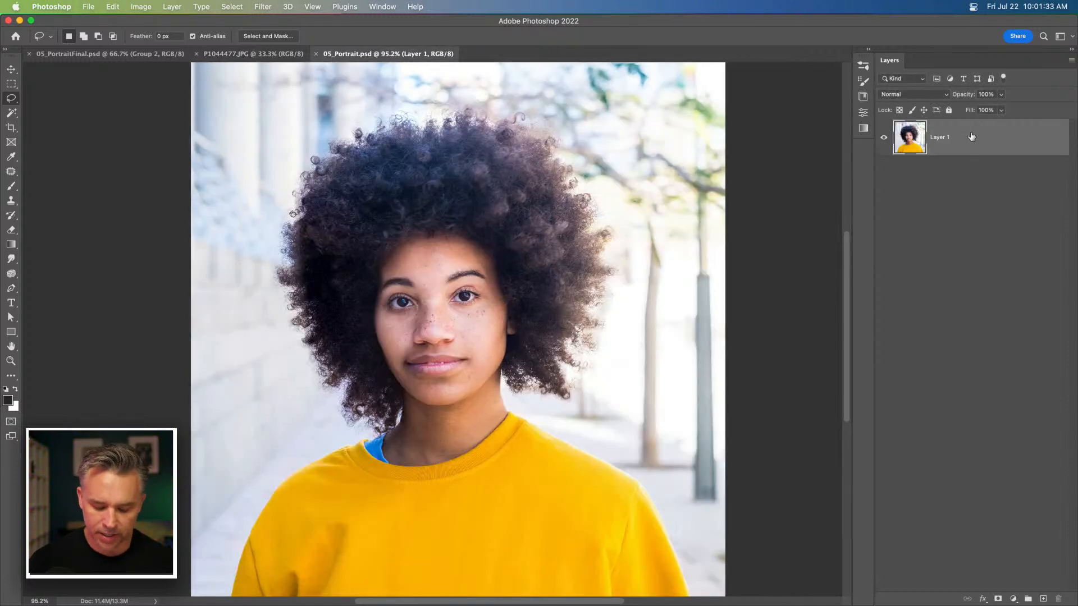
{"action": "key", "text": "super+j"}
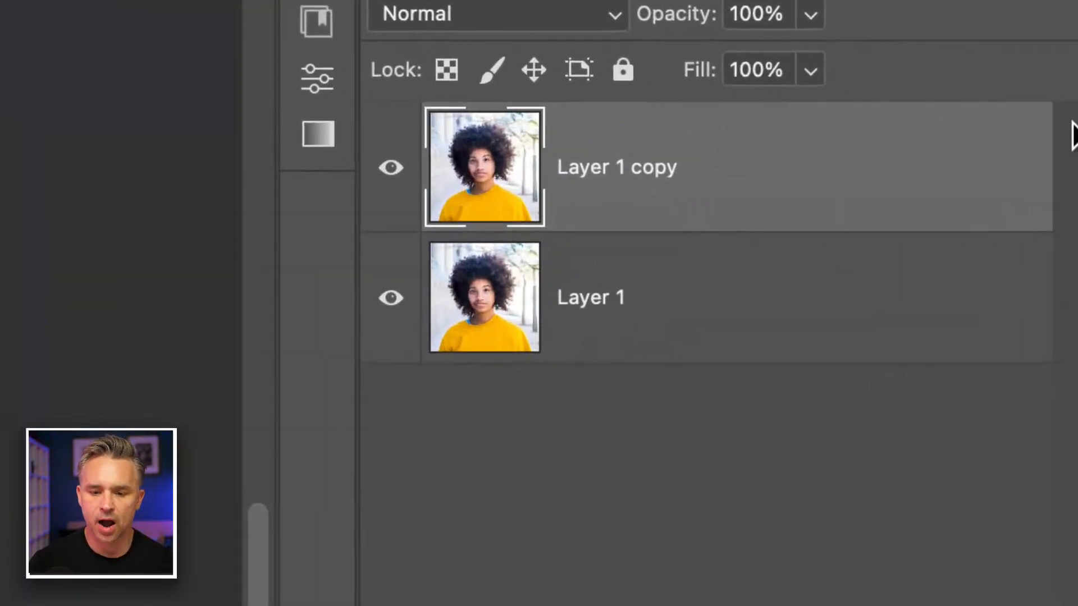
{"action": "key", "text": "super+z"}
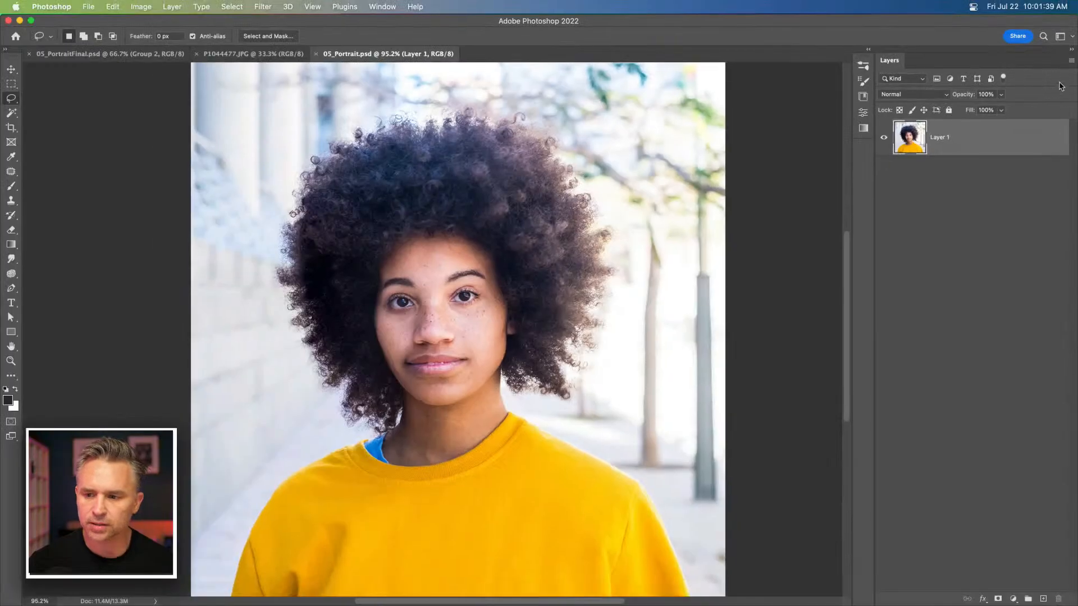
- Turn off adding "copy" to copied layers and groups in the Layers Panel Options
{"action": "left_click", "coordinate": [1071, 61]}
{"action": "left_click", "coordinate": [970, 449]}
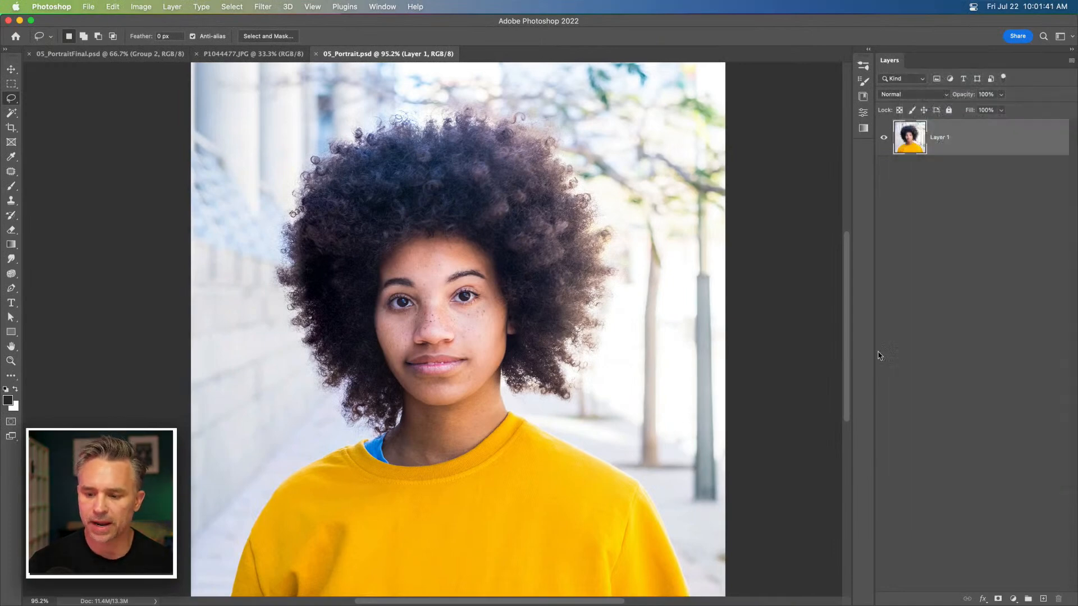
{"action": "left_click_drag", "start_coordinate": [482, 132], "coordinate": [768, 68]}
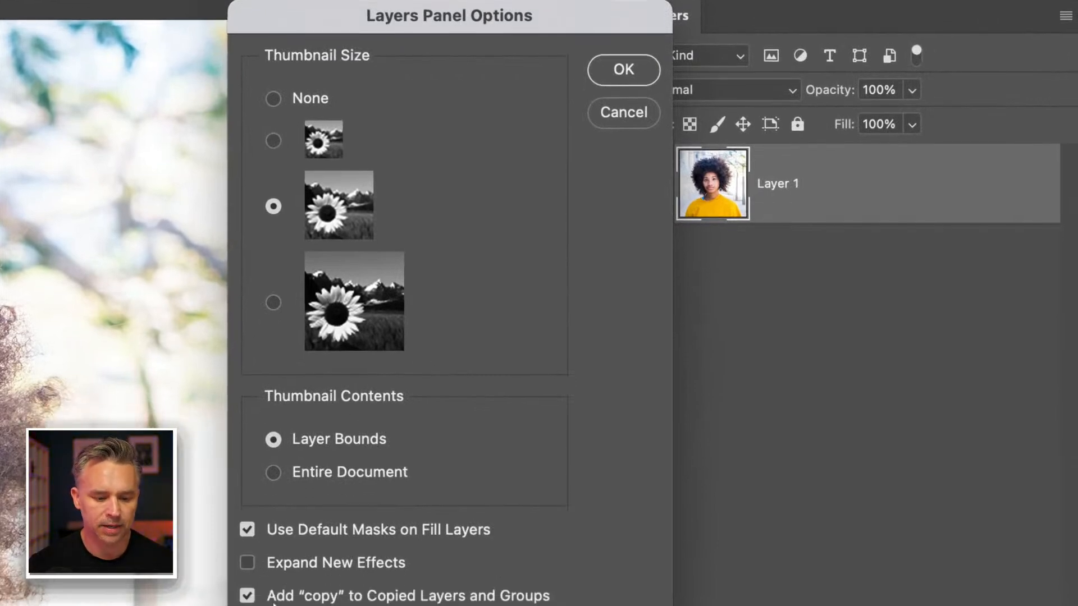
{"action": "left_click", "coordinate": [247, 563]}
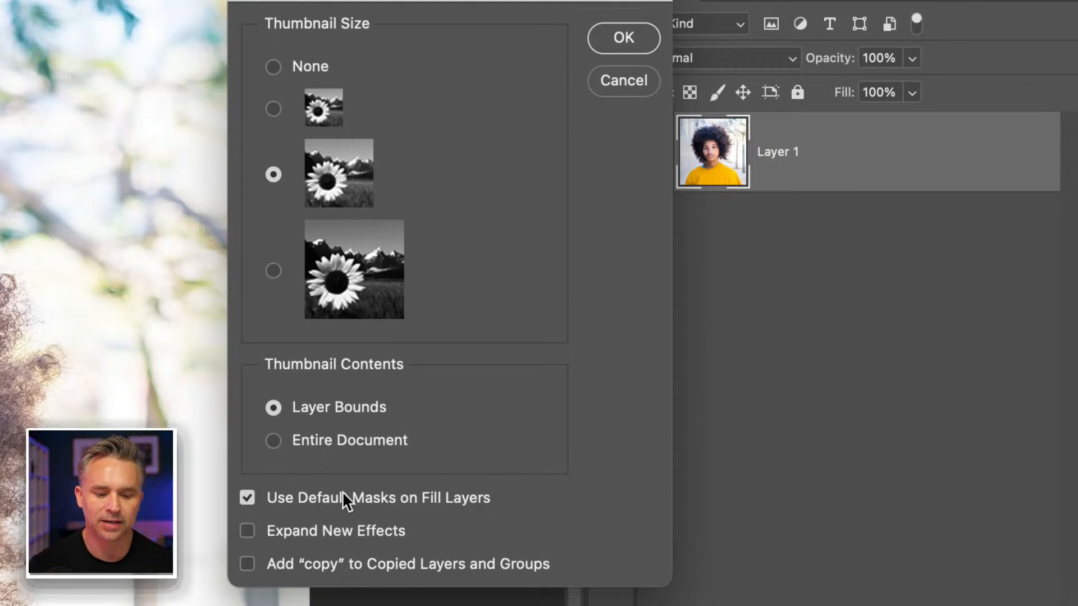
{"action": "left_click", "coordinate": [603, 44]}
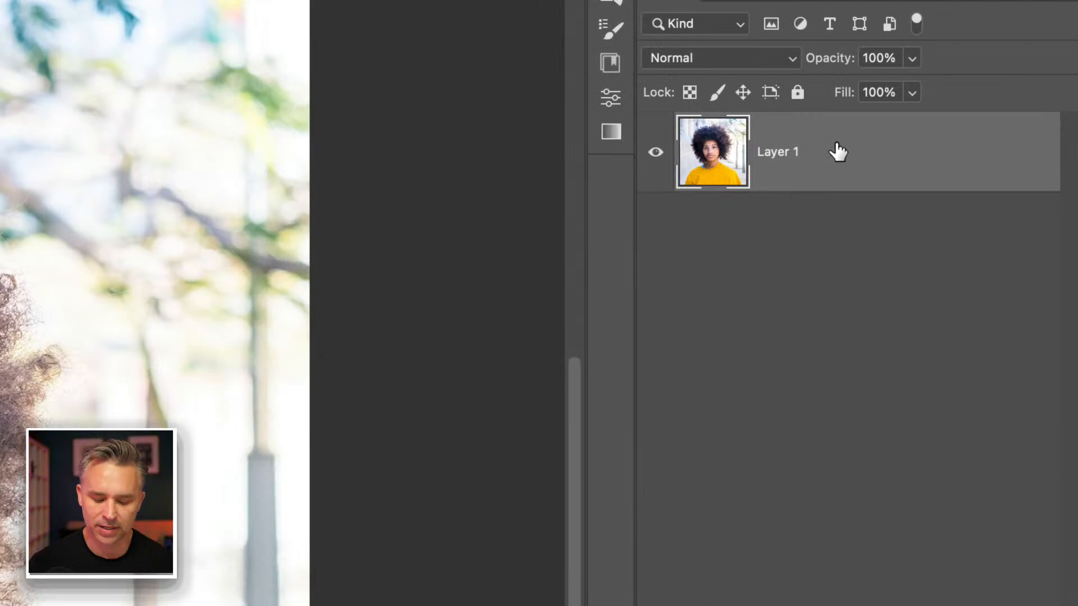
- Duplicate Layer 1 and convert the upper duplicate to a smart object
{"action": "key", "text": "ctrl+j"}
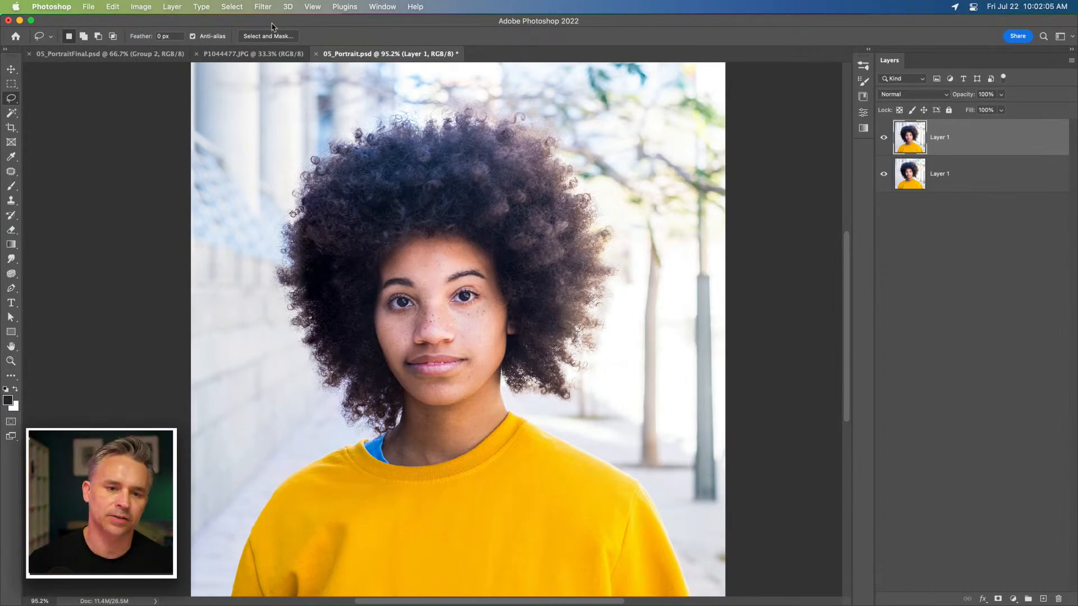
{"action": "left_click", "coordinate": [262, 7]}
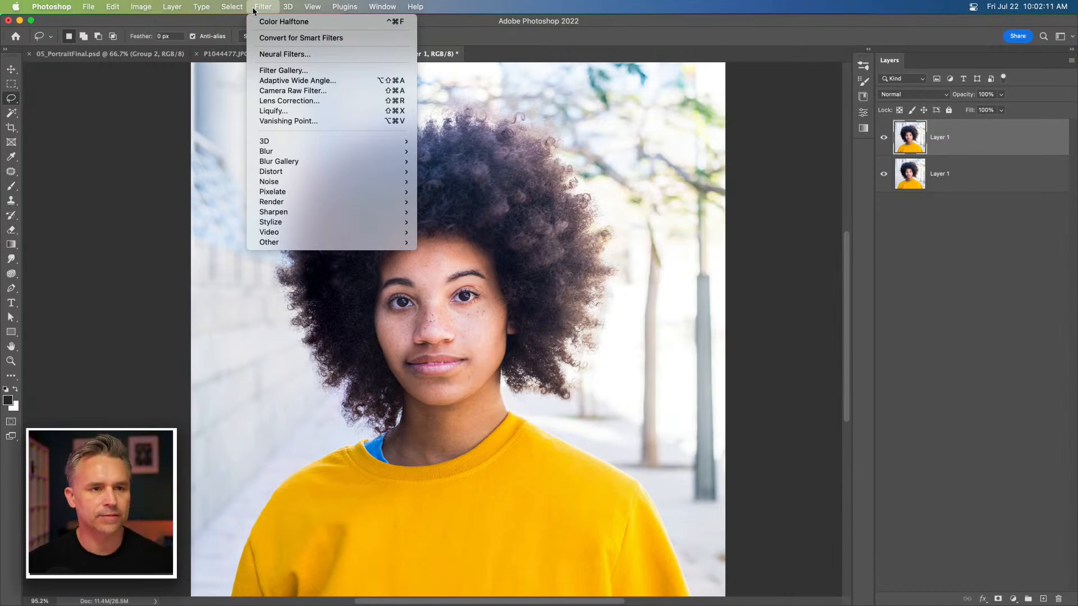
{"action": "left_click", "coordinate": [254, 9]}
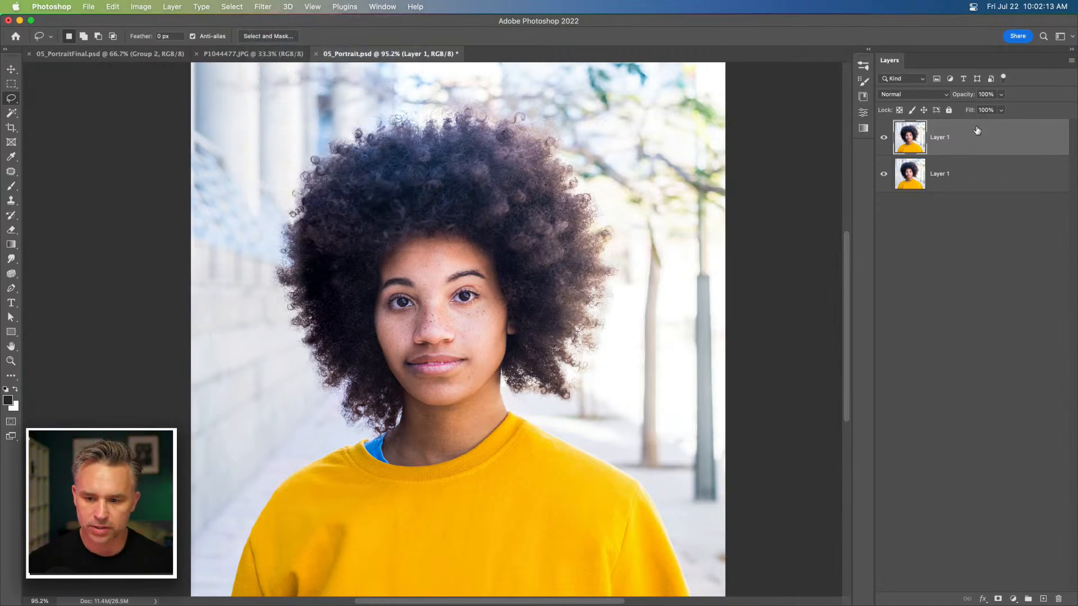
{"action": "right_click", "coordinate": [1038, 133]}
{"action": "left_click", "coordinate": [954, 220]}
- Open the Neural Filters workspace for the smart object layer
{"action": "left_click", "coordinate": [263, 6]}
{"action": "left_click", "coordinate": [272, 53]}
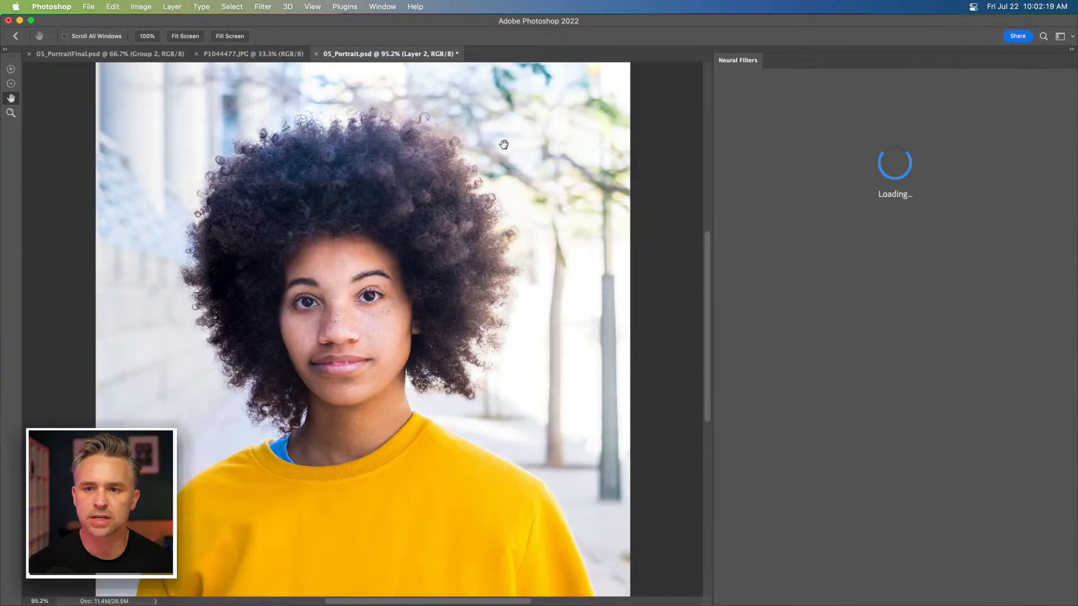
{"action": "left_click_drag", "start_coordinate": [712, 138], "coordinate": [736, 139]}
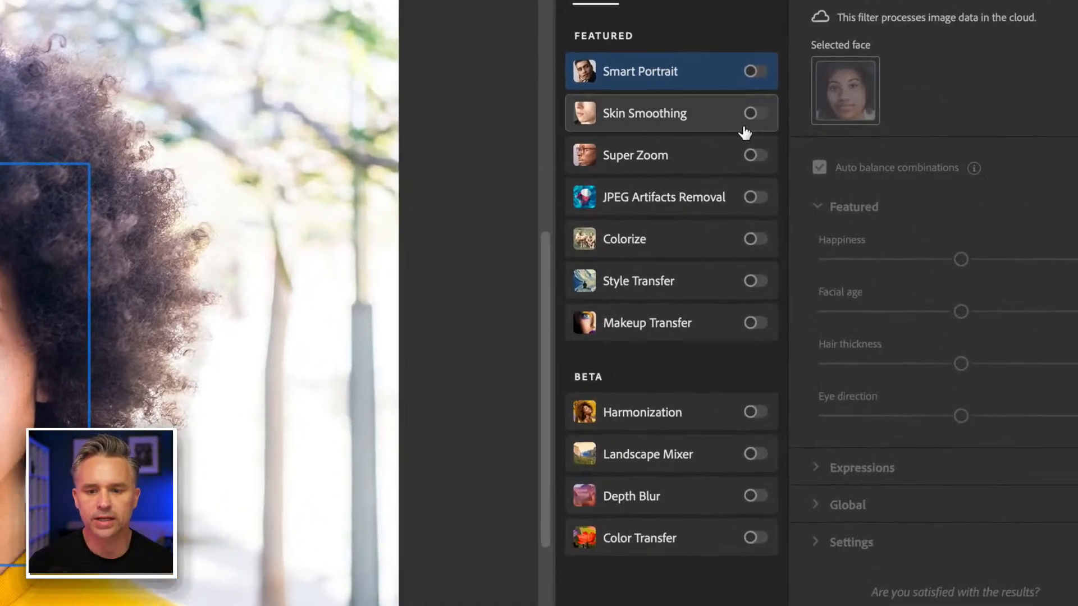
- Try the Smart Portrait neural filter with Happiness at +16, and switch the filter off again
{"action": "left_click", "coordinate": [753, 72]}
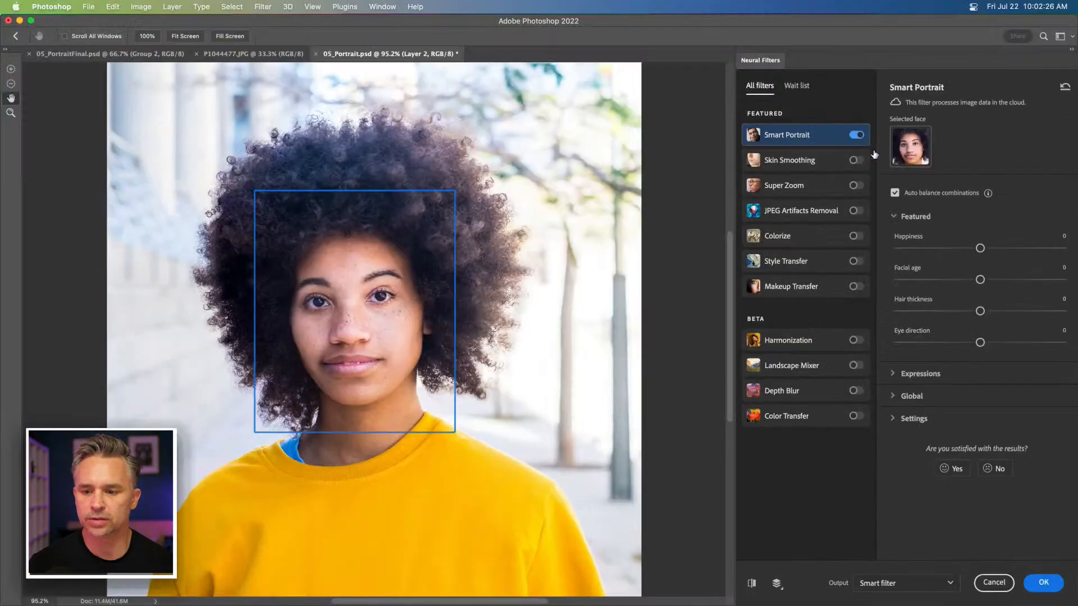
{"action": "left_click", "coordinate": [1006, 248]}
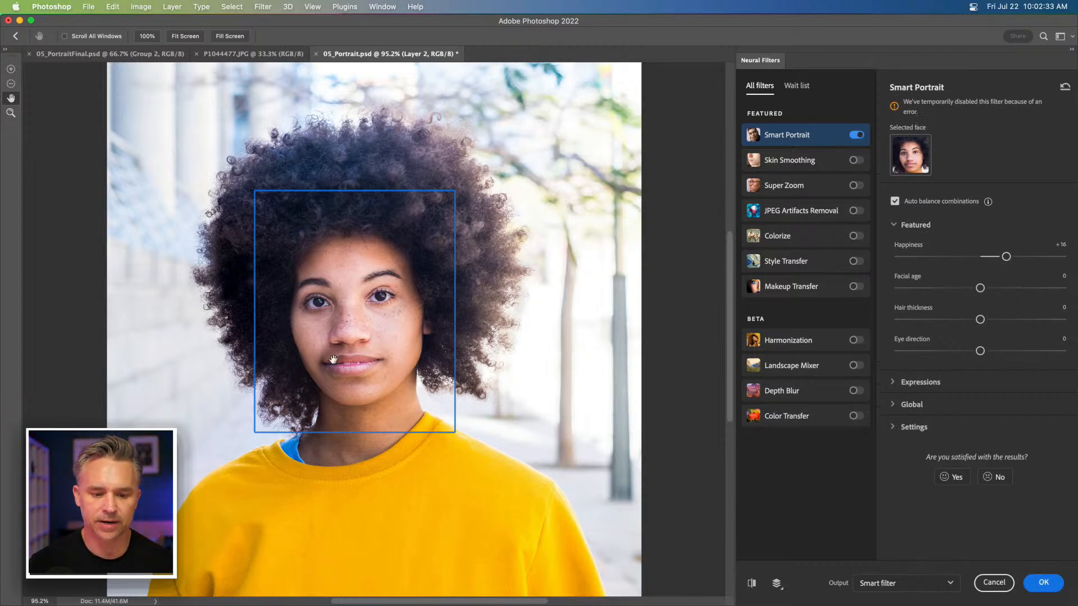
{"action": "left_click", "coordinate": [857, 135]}
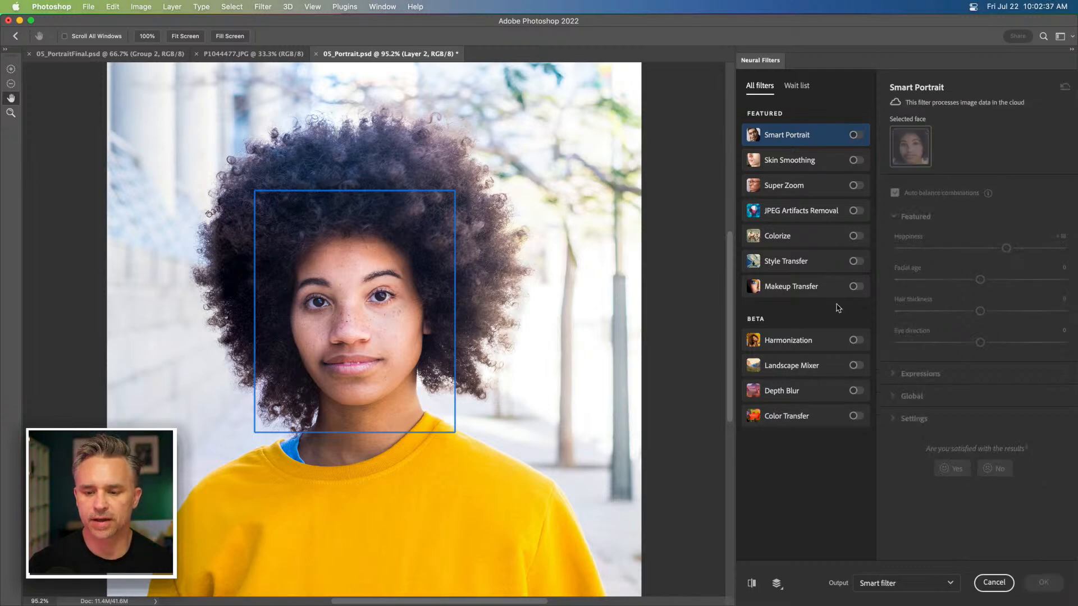
- Enable Style Transfer with the artist style of dark figures under a red sky, and set Strength to 65
{"action": "left_click", "coordinate": [857, 261]}
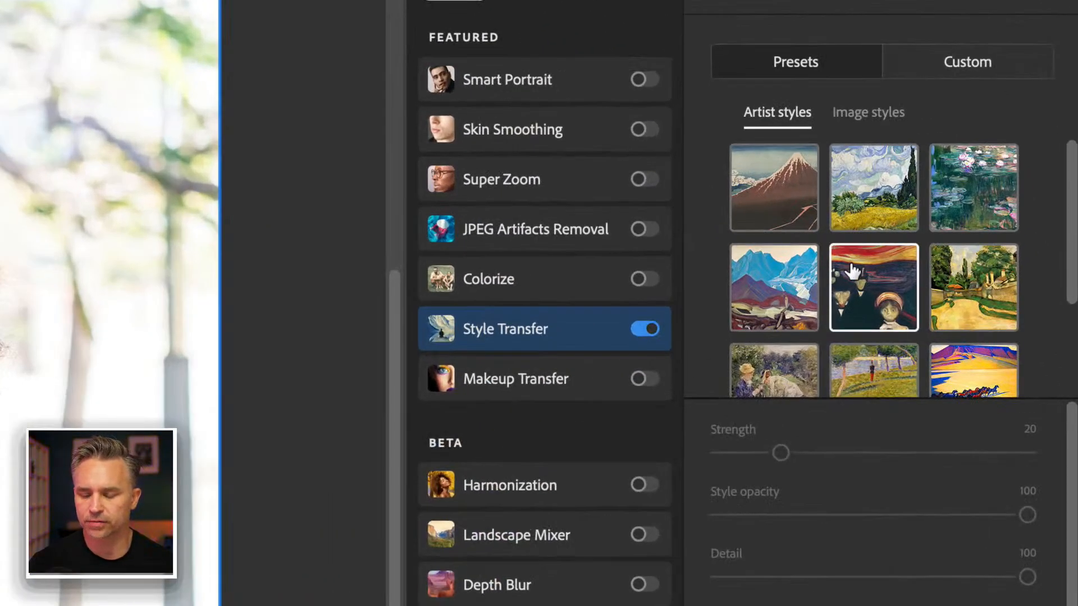
{"action": "left_click", "coordinate": [863, 279]}
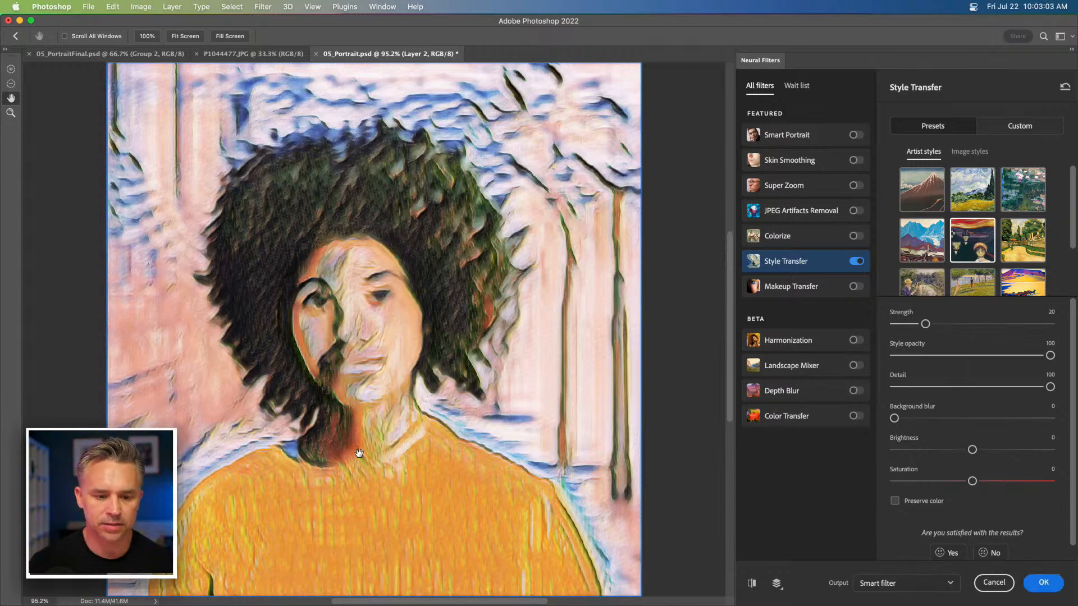
{"action": "left_click", "coordinate": [996, 324]}
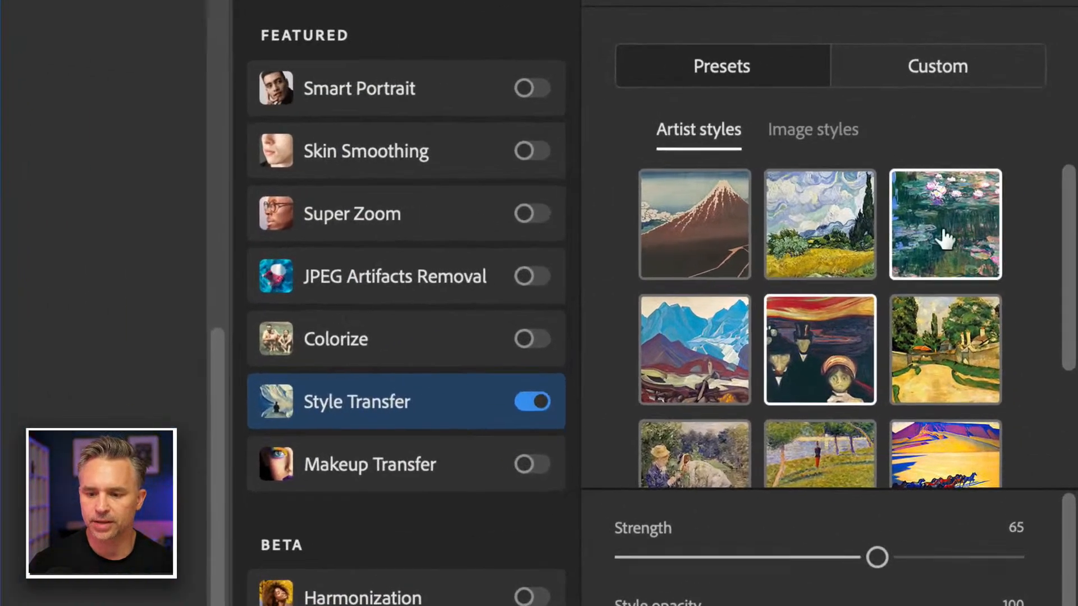
- Check which reference image sources are offered for a custom Style Transfer
{"action": "scroll", "coordinate": [930, 238], "scroll_direction": "down", "scroll_amount": 3}
{"action": "left_click", "coordinate": [909, 61]}
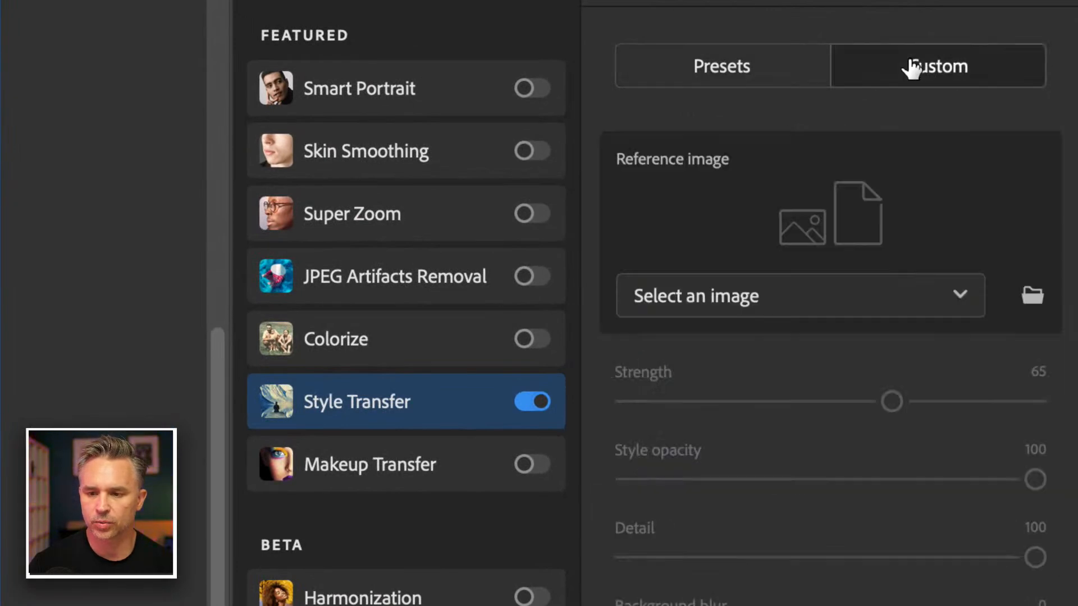
{"action": "left_click", "coordinate": [783, 285]}
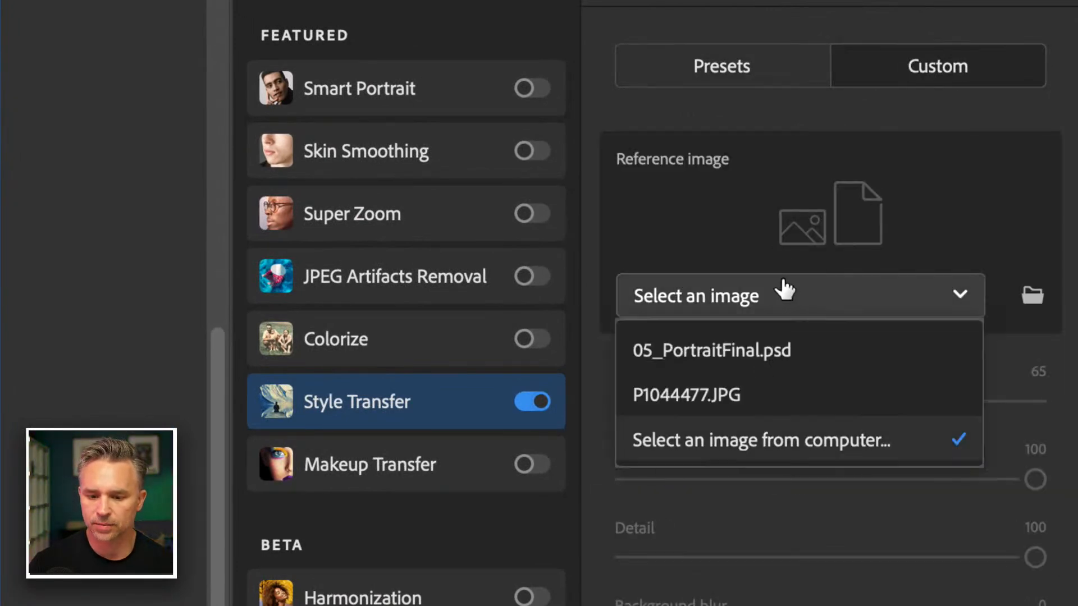
{"action": "left_click", "coordinate": [733, 216]}
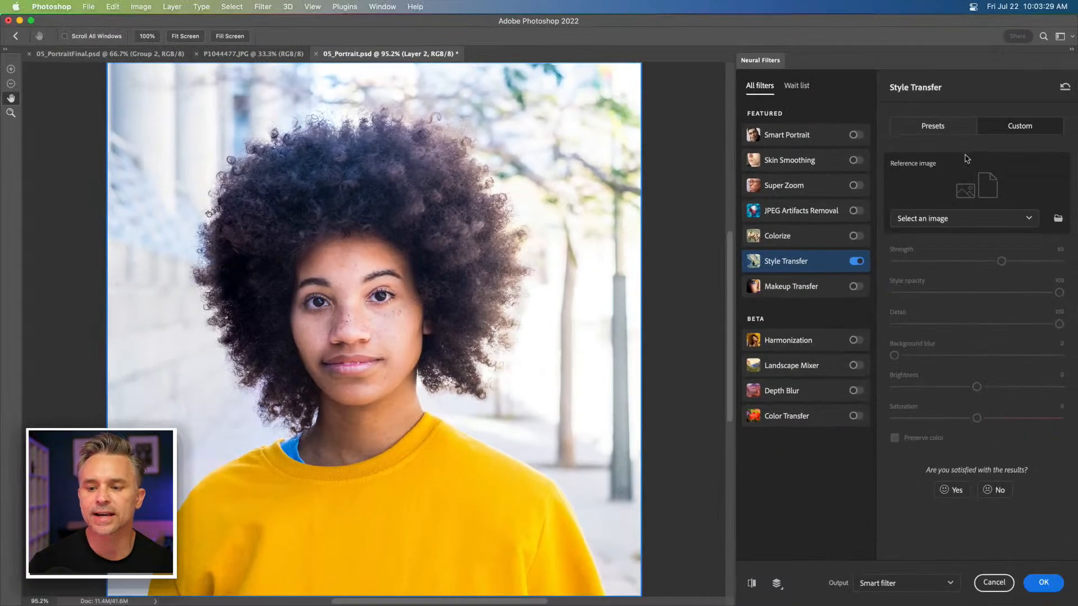
- Choose the yellow-and-blue desert landscape artist style preset and apply Style Transfer as a smart filter
{"action": "left_click", "coordinate": [930, 128]}
{"action": "scroll", "coordinate": [1034, 222], "scroll_direction": "down", "scroll_amount": 3}
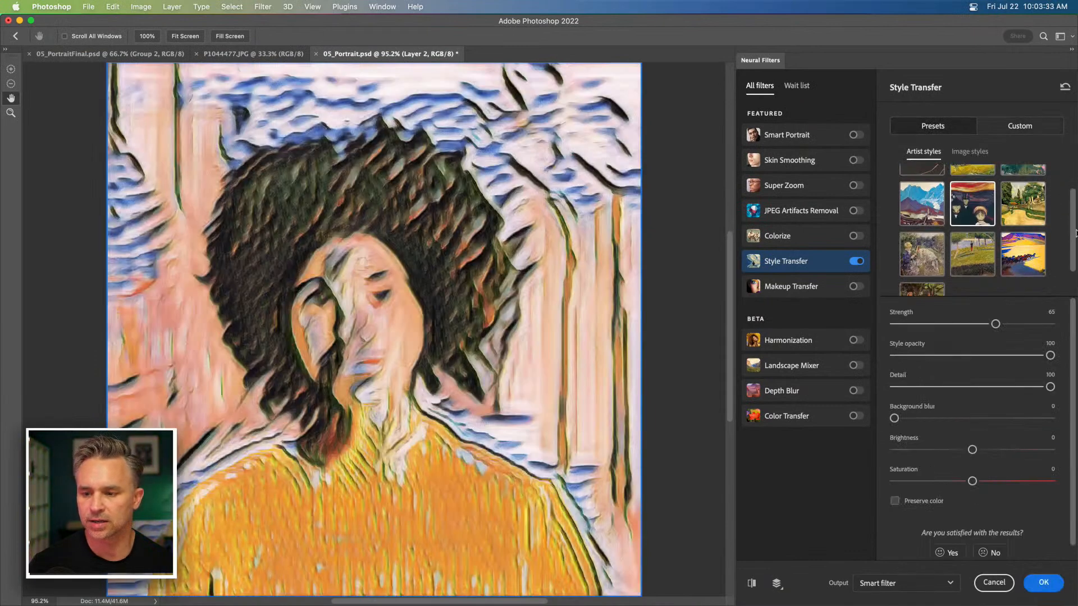
{"action": "left_click", "coordinate": [1028, 227]}
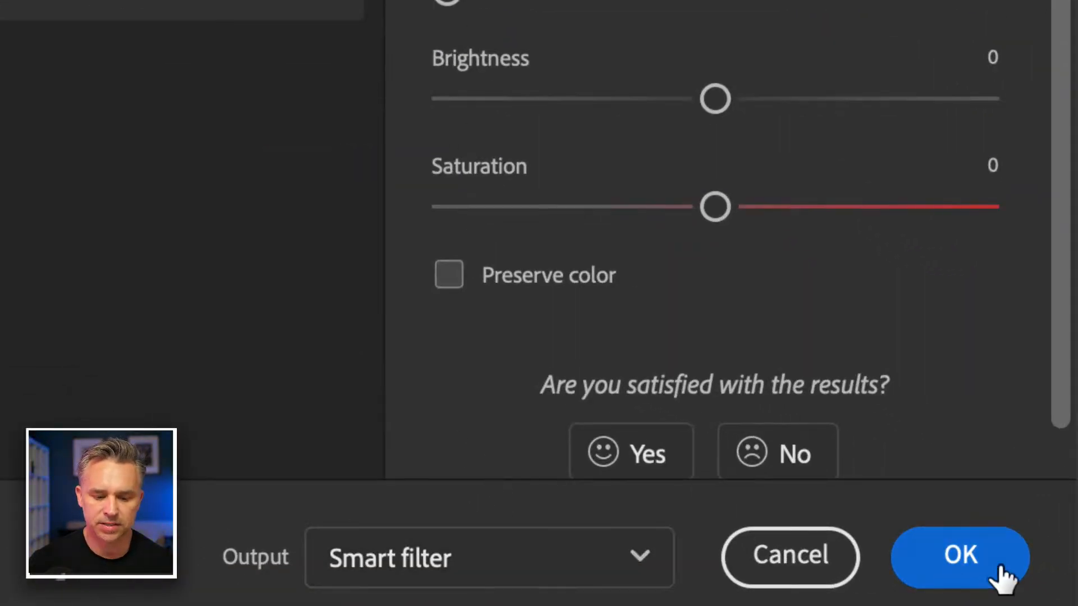
{"action": "left_click", "coordinate": [970, 557]}
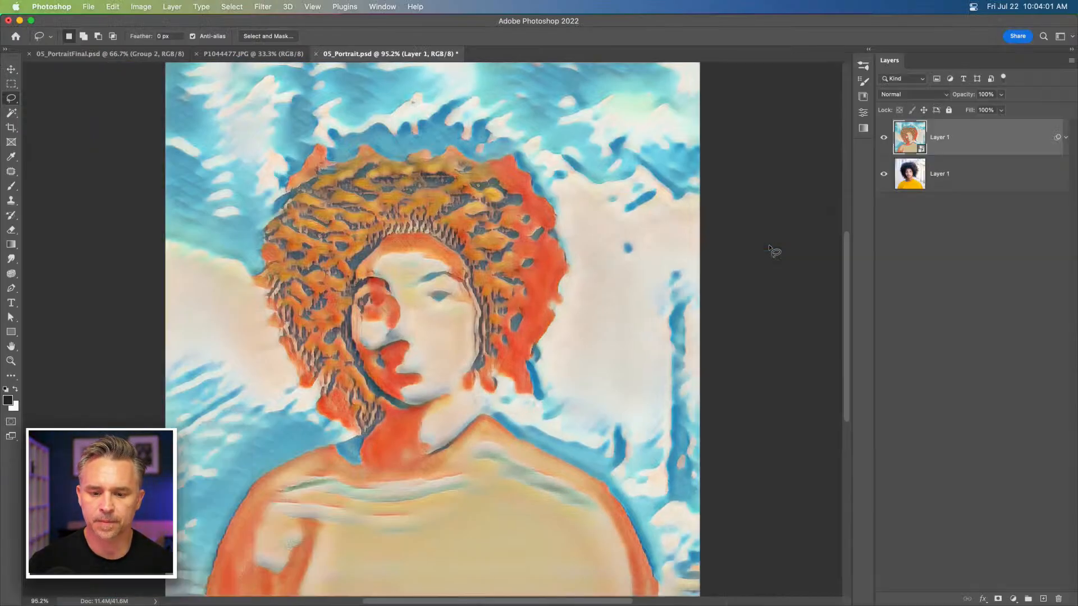
- Rename the stylized upper layer as Neural Filter
{"action": "double_click", "coordinate": [940, 138]}
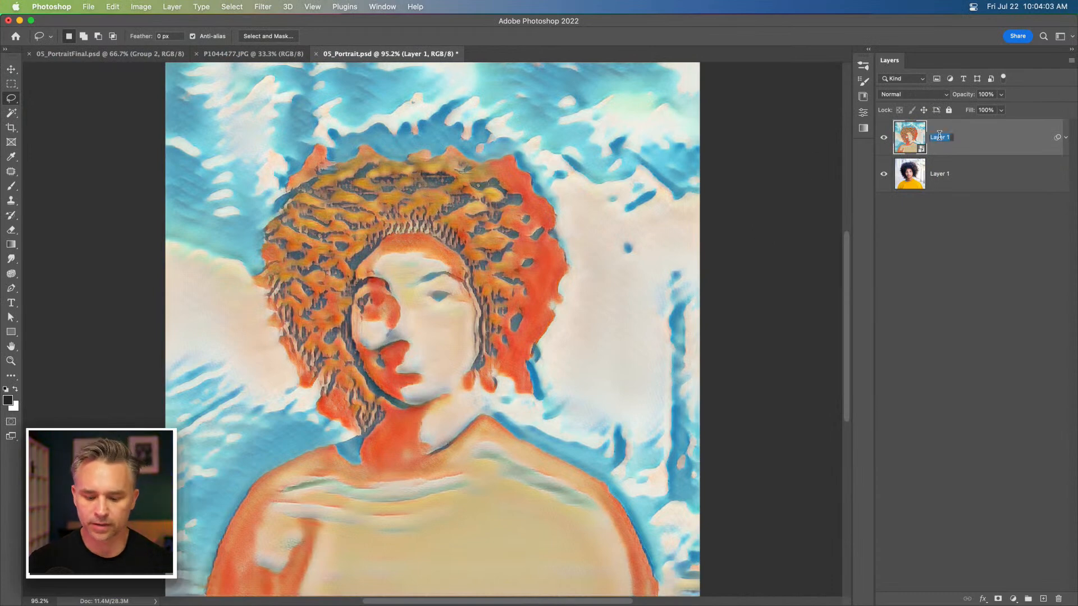
{"action": "type", "text": "Neural Filter"}
{"action": "key", "text": "Return"}
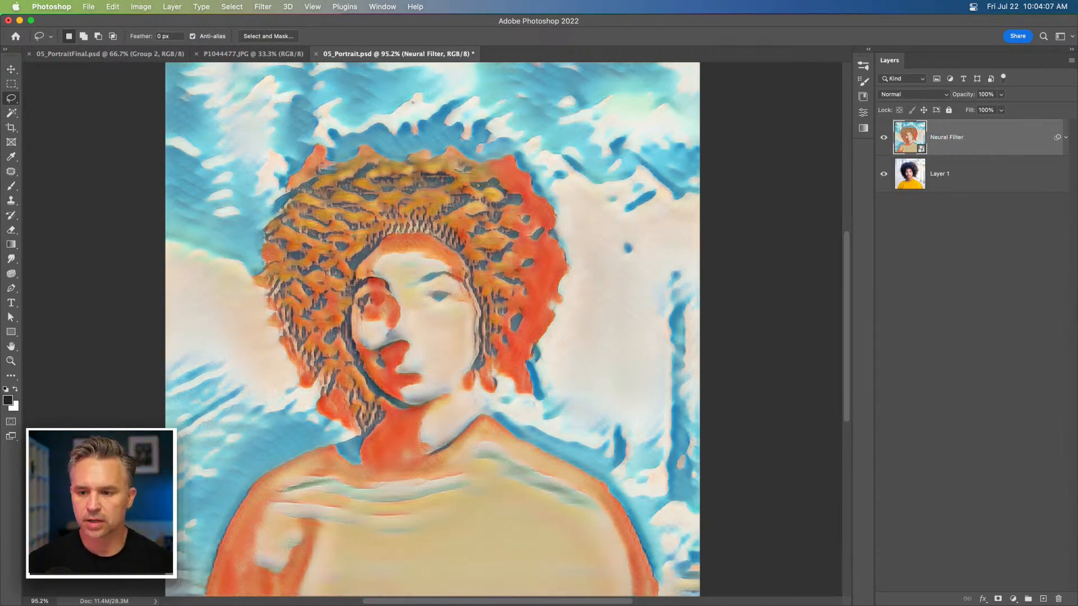
- Hide the Neural Filter layer and duplicate the original Layer 1 beneath it
{"action": "left_click", "coordinate": [884, 138]}
{"action": "left_click", "coordinate": [947, 175]}
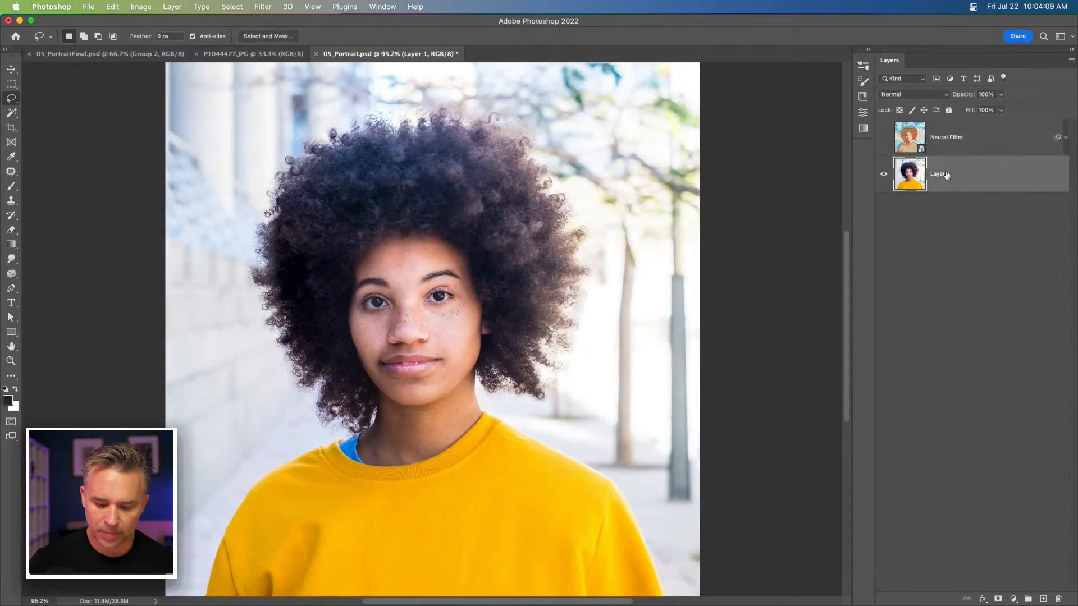
{"action": "key", "text": "super+j"}
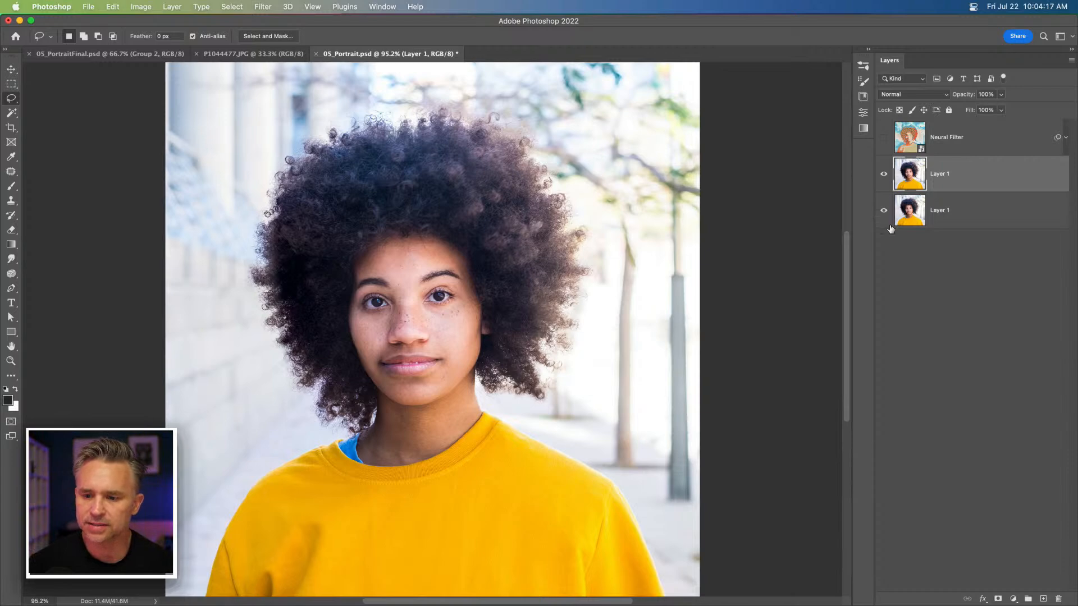
- Try converting the new Layer 1 duplicate to a smart object, check its Stylize filters, and undo the conversion
{"action": "key", "text": "super+shift+o"}
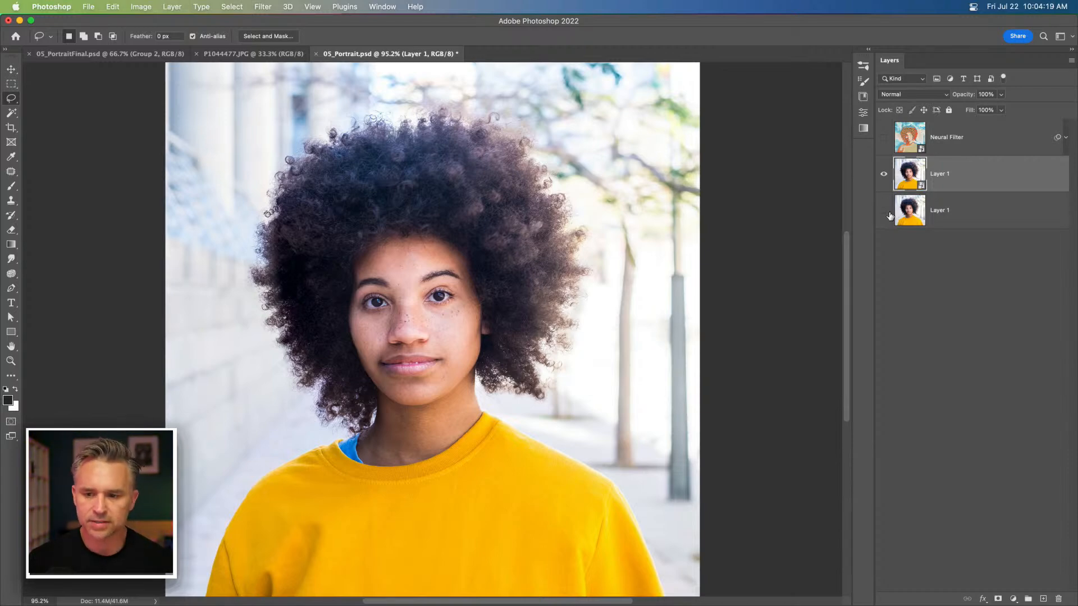
{"action": "left_click", "coordinate": [263, 7]}
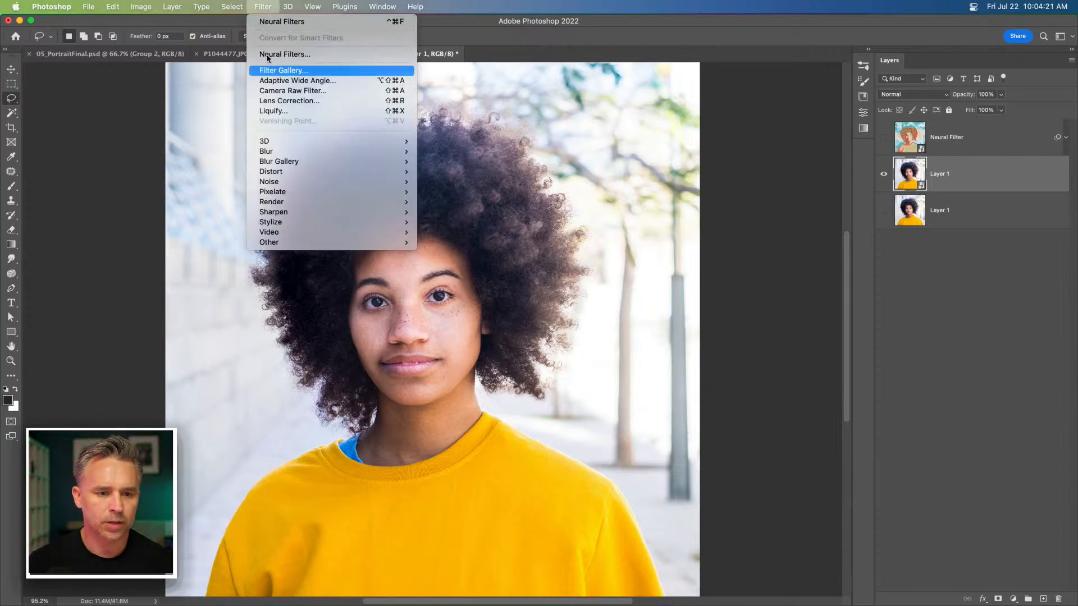
{"action": "mouse_move", "coordinate": [278, 216]}
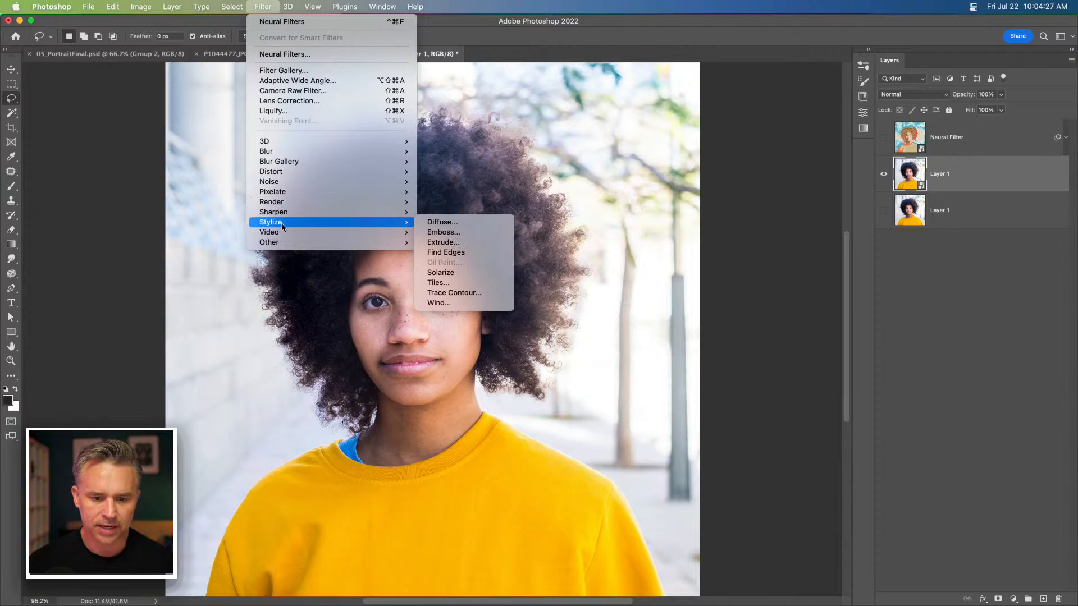
{"action": "left_click", "coordinate": [962, 183]}
{"action": "key", "text": "super+z"}
{"action": "left_click", "coordinate": [263, 7]}
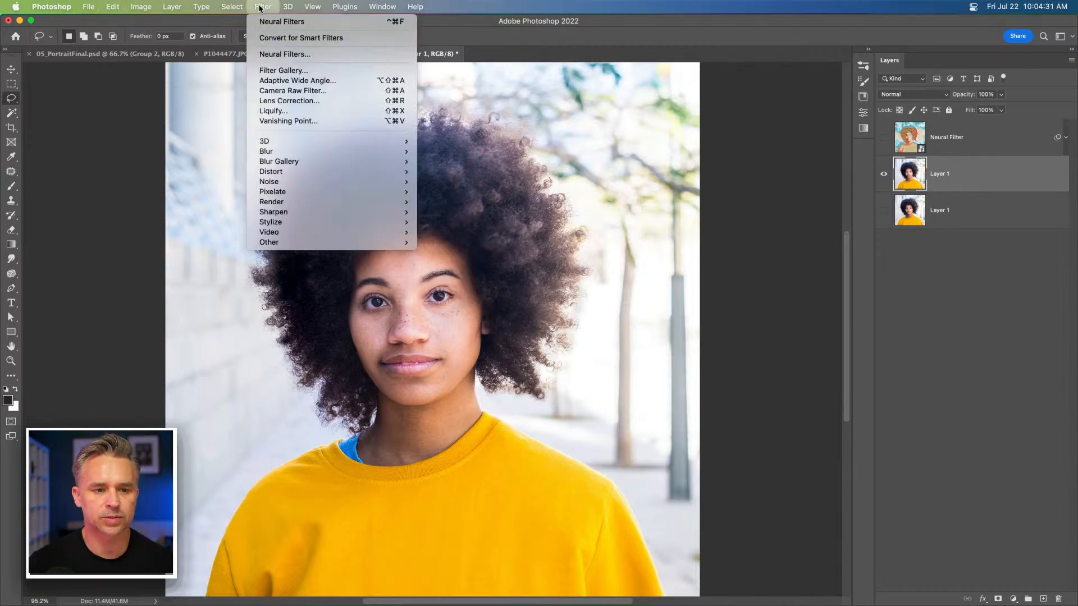
{"action": "mouse_move", "coordinate": [306, 203]}
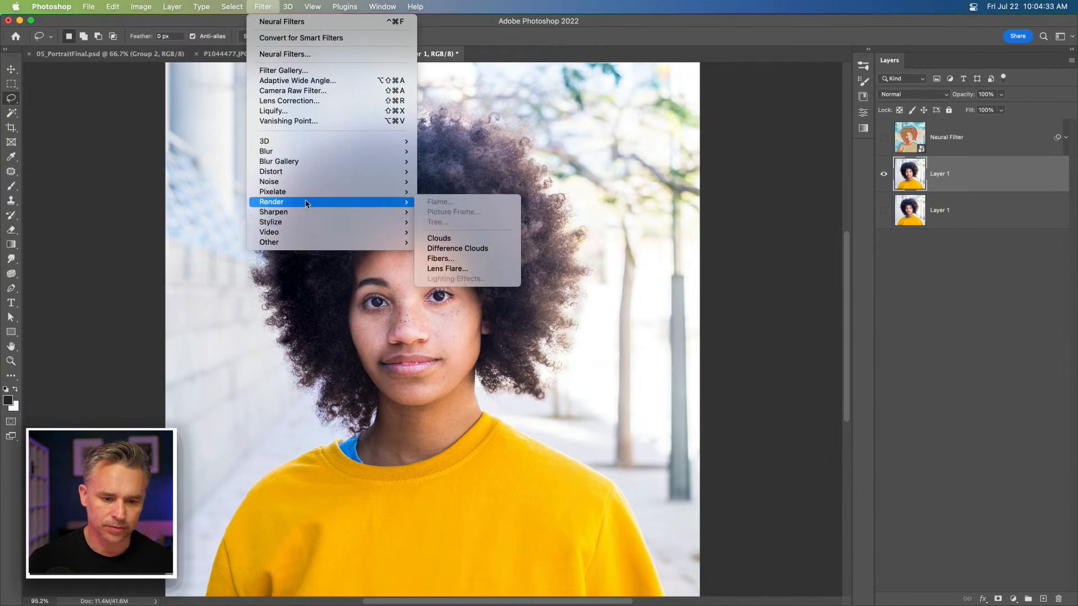
{"action": "mouse_move", "coordinate": [310, 223]}
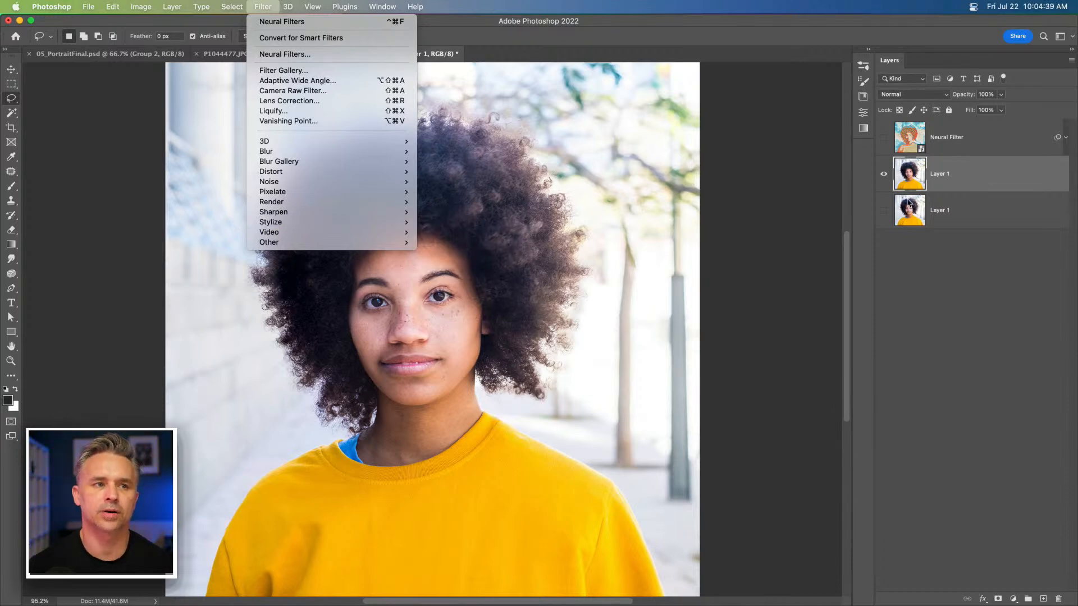
{"action": "left_click", "coordinate": [915, 183]}
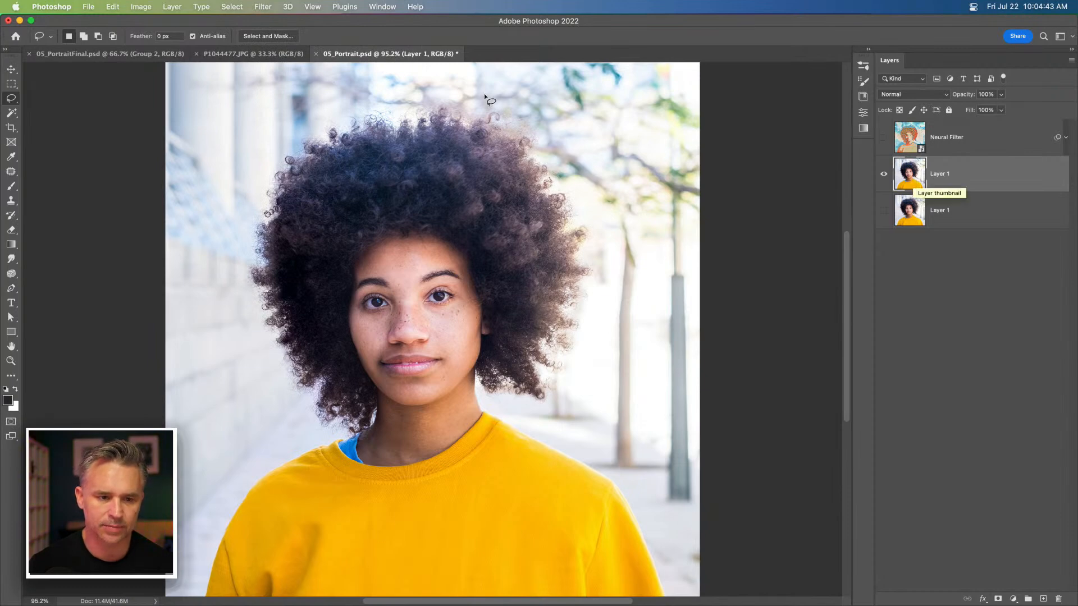
{"action": "left_click", "coordinate": [263, 6]}
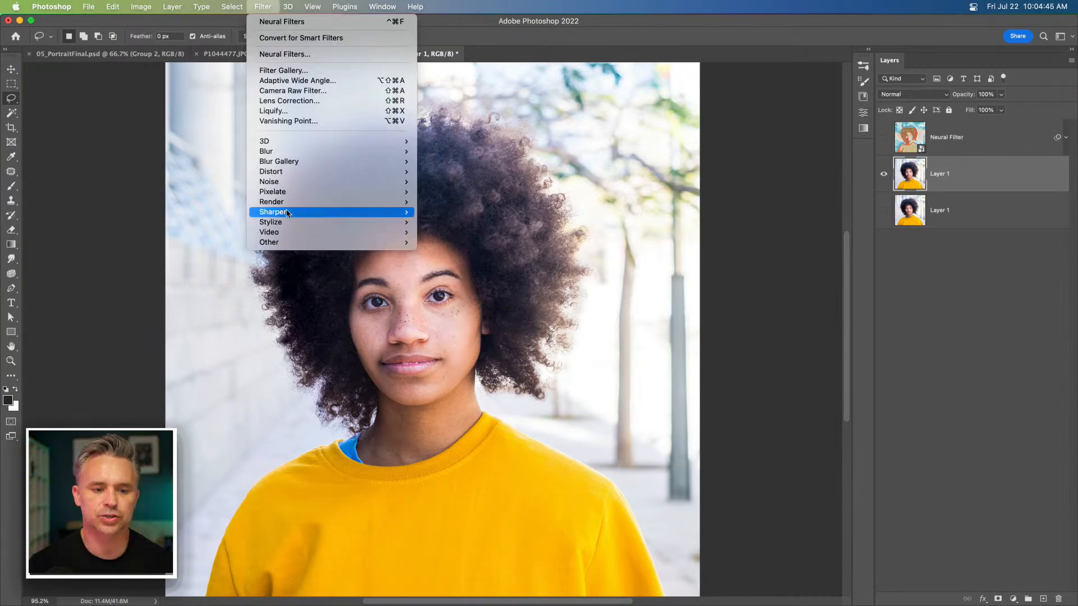
{"action": "mouse_move", "coordinate": [288, 226]}
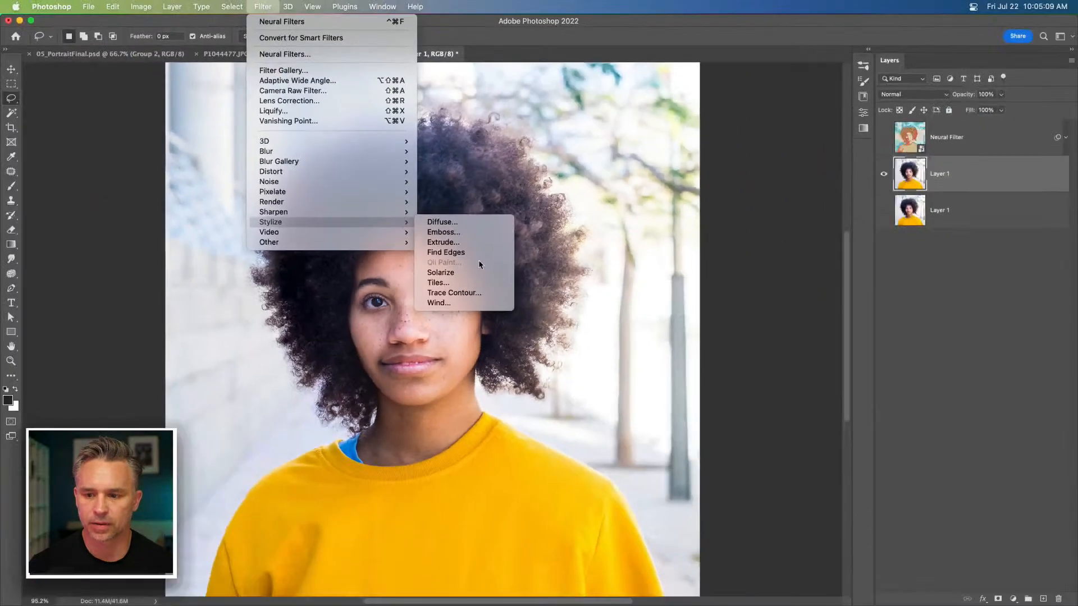
{"action": "left_click", "coordinate": [943, 166]}
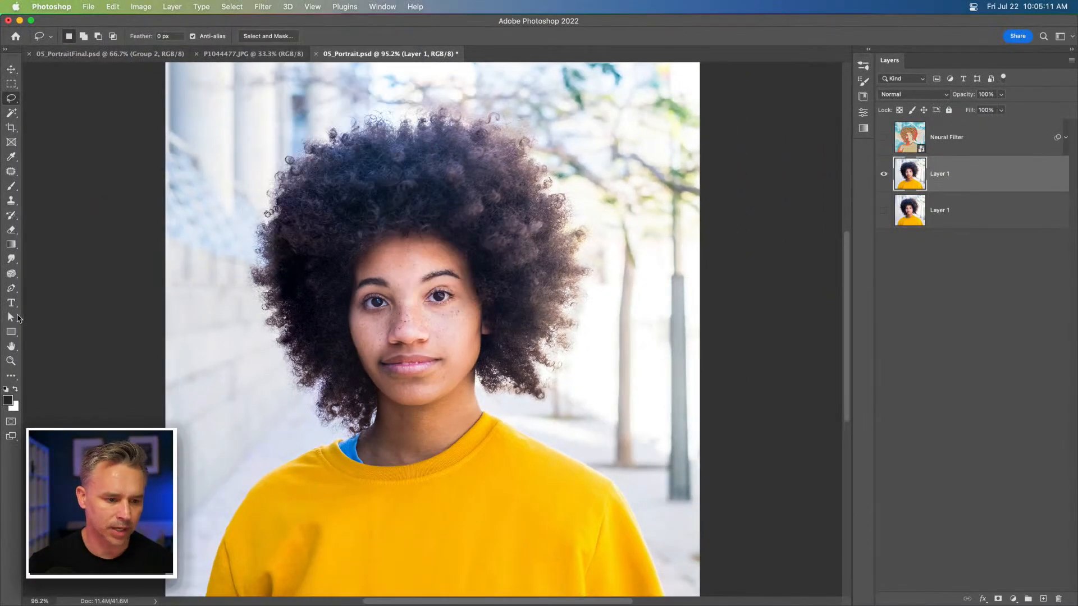
- Activate the Smudge tool for close-up work on the face of the visible Layer 1 duplicate
{"action": "left_click", "coordinate": [10, 260]}
{"action": "right_click", "coordinate": [10, 260]}
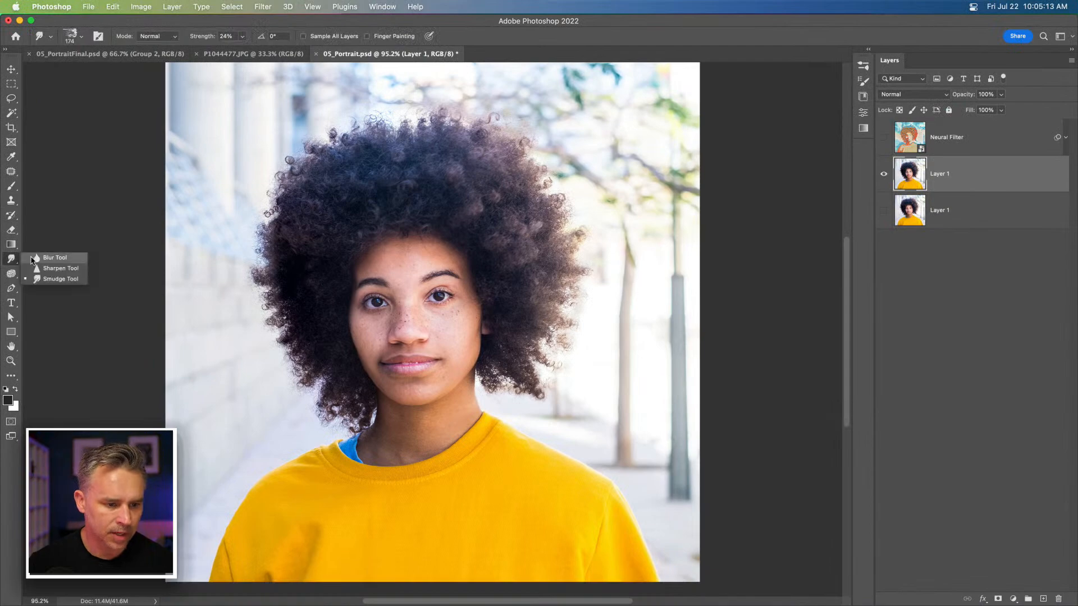
{"action": "left_click", "coordinate": [39, 283]}
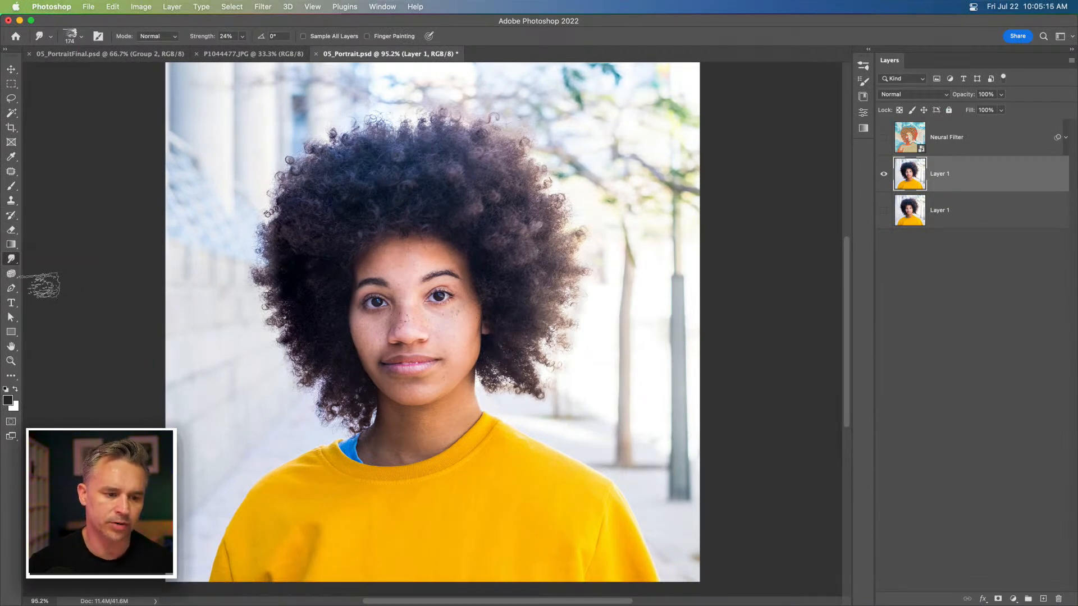
{"action": "key", "text": "super+plus"}
{"action": "key", "text": "super+plus"}
{"action": "key", "text": "super+plus"}
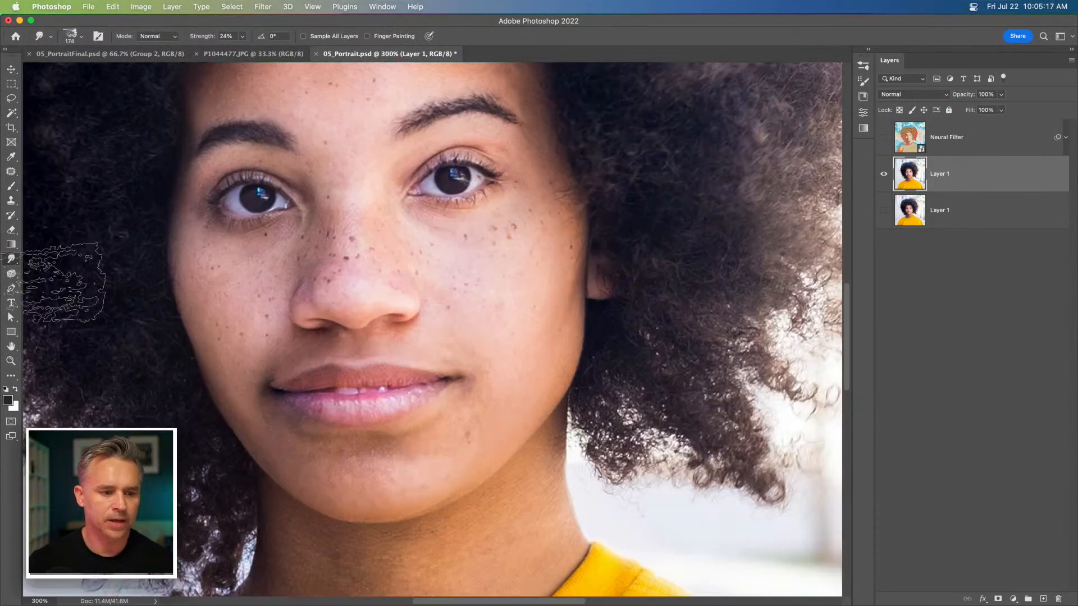
{"action": "right_click", "coordinate": [4, 263]}
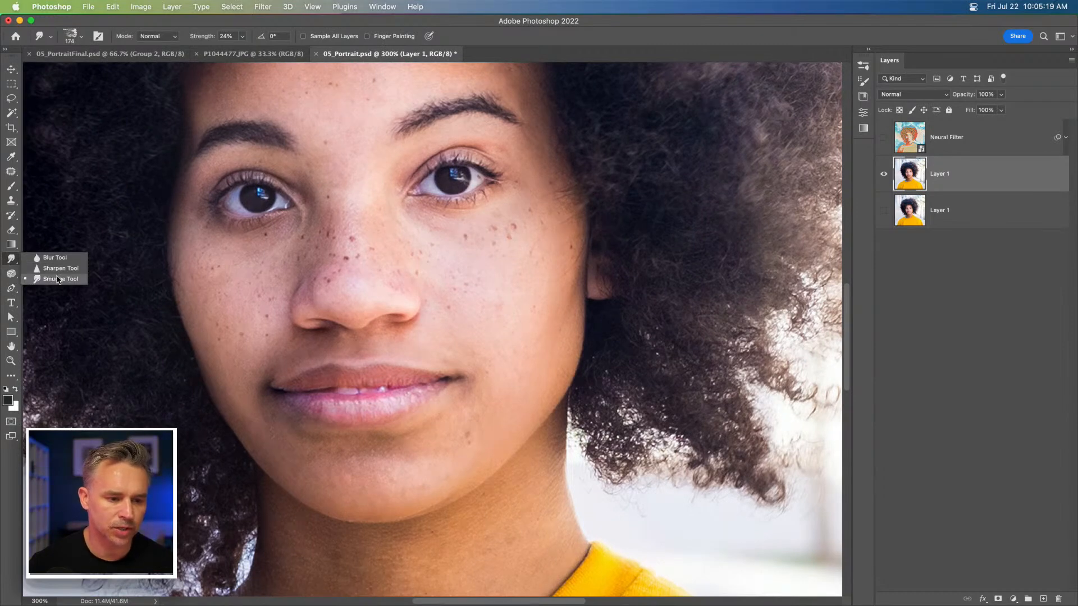
{"action": "left_click", "coordinate": [56, 276]}
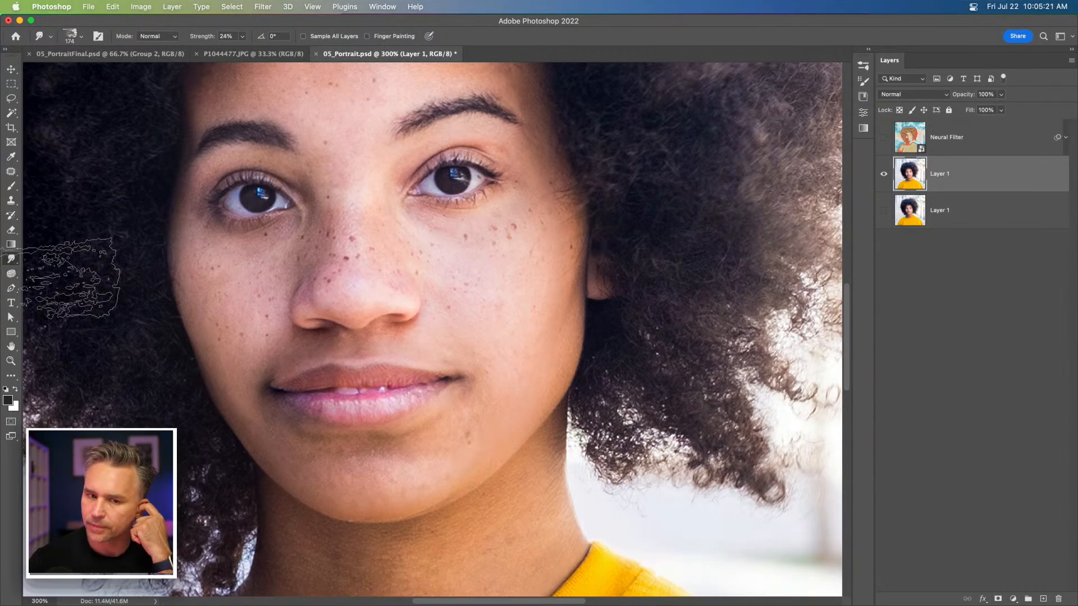
- Try smudging the subject's left cheek and eye with the All Purpose Blend brush at 90 px, undo it, and reduce the brush to 40 px
{"action": "key", "text": "bracketleft"}
{"action": "key", "text": "bracketleft"}
{"action": "key", "text": "bracketleft"}
{"action": "key", "text": "bracketleft"}
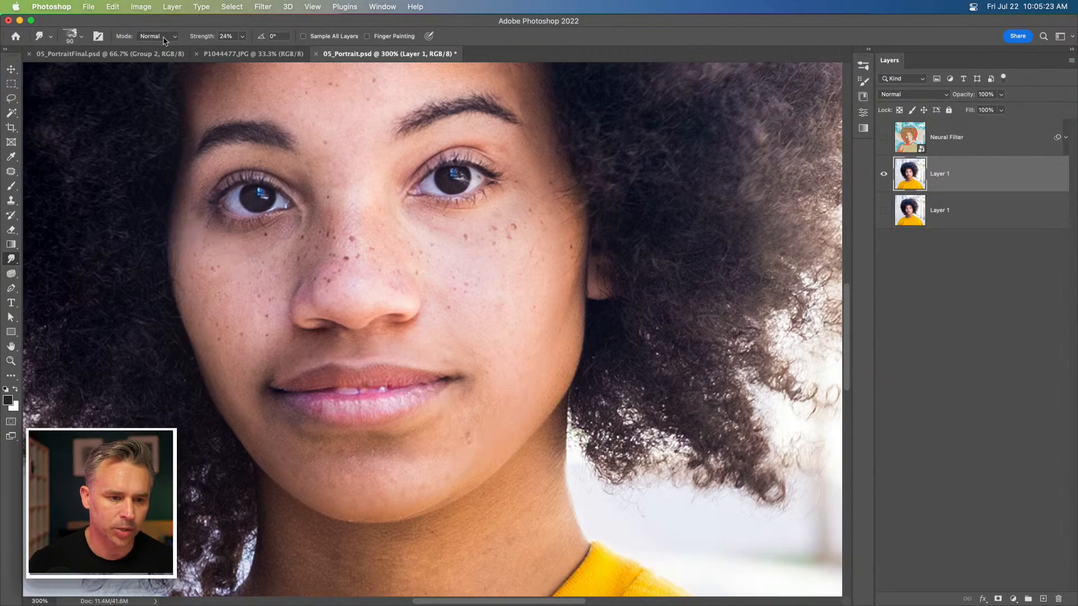
{"action": "left_click", "coordinate": [78, 38]}
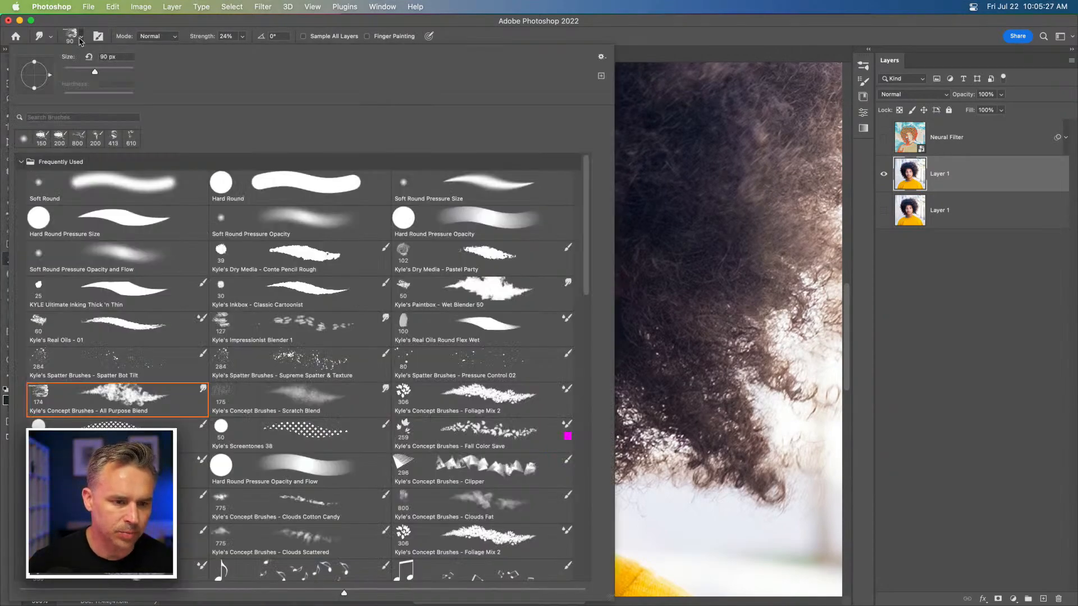
{"action": "left_click", "coordinate": [80, 39]}
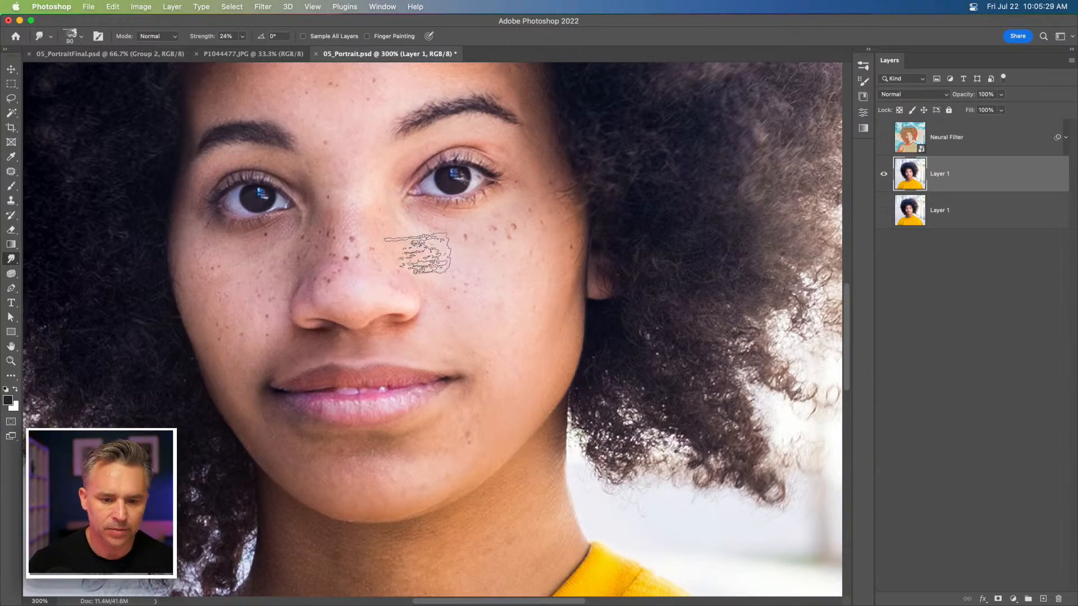
{"action": "mouse_move", "coordinate": [456, 312]}
{"action": "left_mouse_down"}
{"action": "mouse_move", "coordinate": [432, 183]}
{"action": "mouse_move", "coordinate": [376, 154]}
{"action": "mouse_move", "coordinate": [356, 172]}
{"action": "mouse_move", "coordinate": [363, 213]}
{"action": "left_mouse_up"}
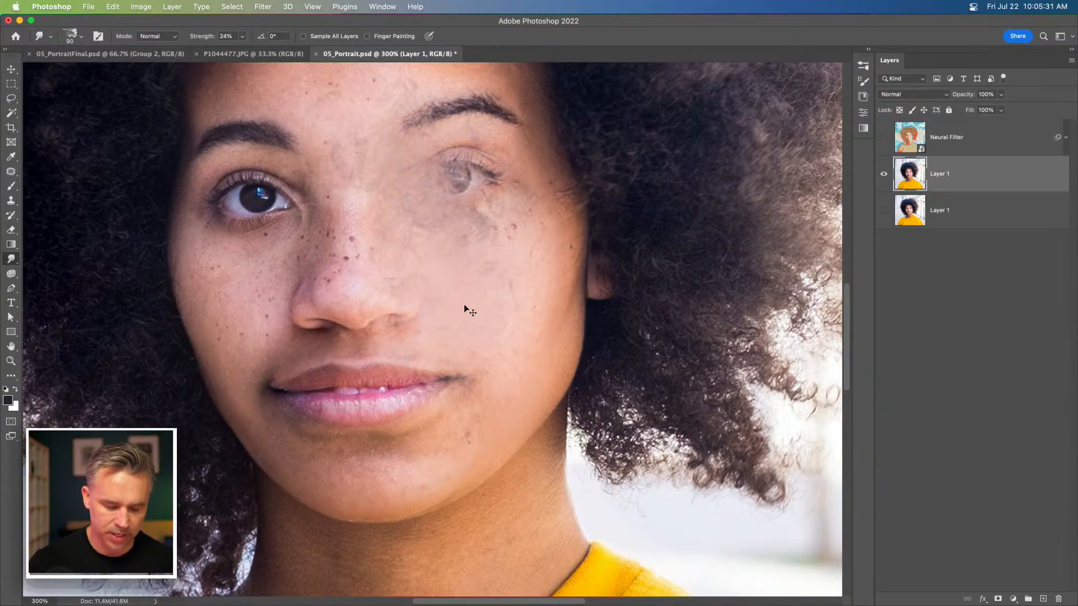
{"action": "key", "text": "super+z"}
{"action": "key", "text": "bracketleft"}
{"action": "key", "text": "bracketleft"}
{"action": "key", "text": "bracketleft"}
{"action": "key", "text": "bracketleft"}
{"action": "key", "text": "bracketleft"}
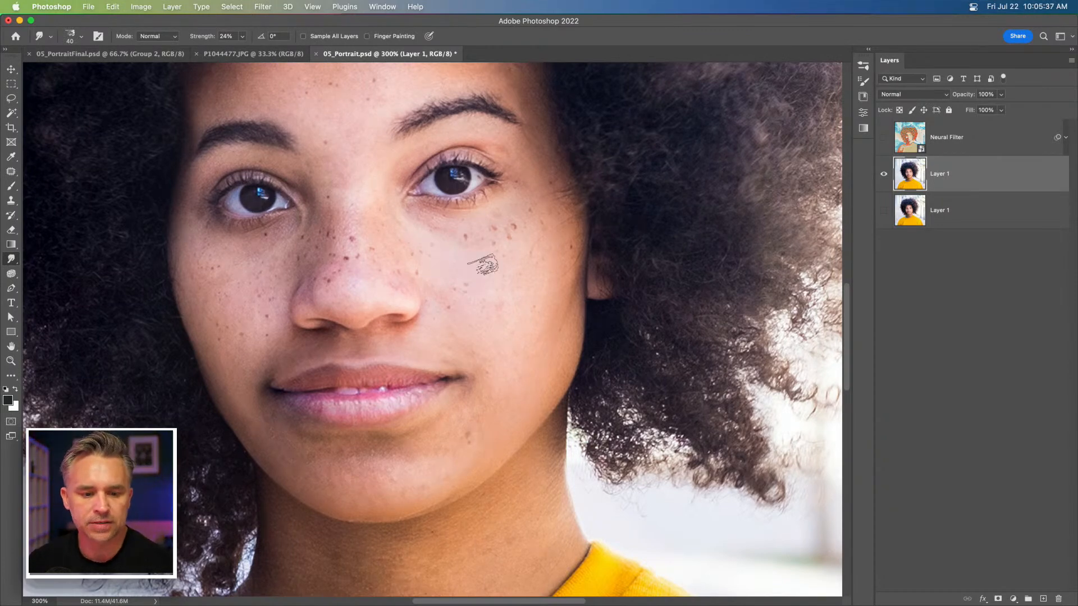
- Switch the Smudge tool to the Soft Round brush, test it on the nose, and set the strength to 100%
{"action": "left_click", "coordinate": [81, 36]}
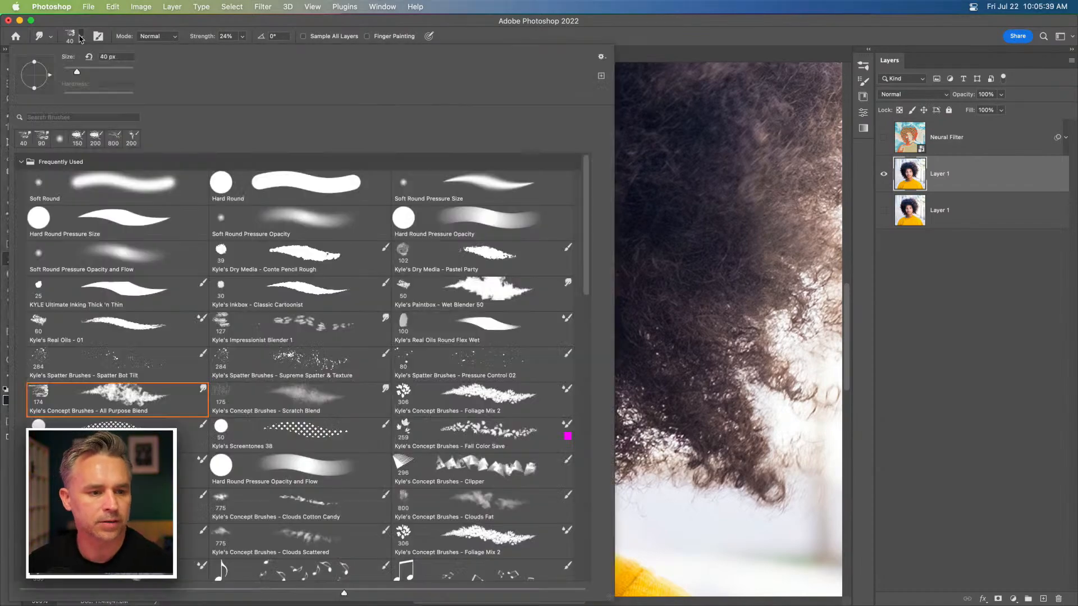
{"action": "double_click", "coordinate": [72, 186]}
{"action": "key", "text": "["}
{"action": "left_click_drag", "start_coordinate": [349, 235], "coordinate": [359, 243]}
{"action": "left_click_drag", "start_coordinate": [218, 39], "coordinate": [236, 38]}
- Smudge away the freckles on the nose and the adjoining cheeks with the Soft Round brush, using 50 px for the subject's left cheek
{"action": "mouse_move", "coordinate": [364, 232]}
{"action": "left_mouse_down"}
{"action": "mouse_move", "coordinate": [406, 262]}
{"action": "mouse_move", "coordinate": [385, 277]}
{"action": "mouse_move", "coordinate": [382, 260]}
{"action": "left_mouse_up"}
{"action": "mouse_move", "coordinate": [390, 189]}
{"action": "left_mouse_down"}
{"action": "mouse_move", "coordinate": [396, 208]}
{"action": "mouse_move", "coordinate": [466, 243]}
{"action": "left_mouse_up"}
{"action": "key", "text": "]"}
{"action": "key", "text": "]"}
{"action": "key", "text": "]"}
{"action": "mouse_move", "coordinate": [448, 279]}
{"action": "left_mouse_down"}
{"action": "mouse_move", "coordinate": [465, 296]}
{"action": "mouse_move", "coordinate": [503, 261]}
{"action": "mouse_move", "coordinate": [497, 241]}
{"action": "mouse_move", "coordinate": [534, 259]}
{"action": "mouse_move", "coordinate": [494, 327]}
{"action": "left_mouse_up"}
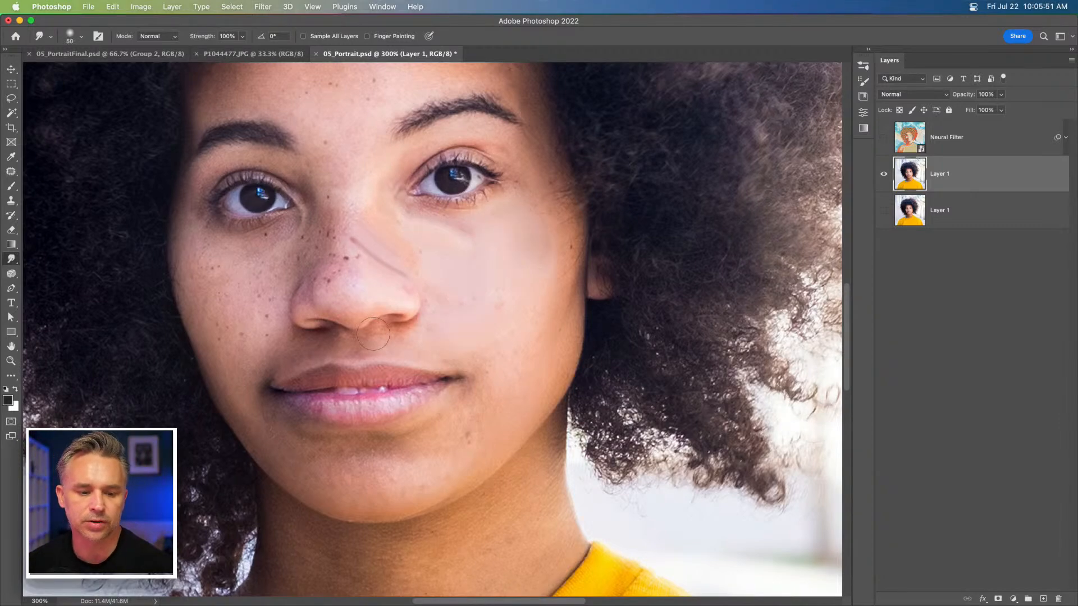
{"action": "key", "text": "bracketleft"}
{"action": "mouse_move", "coordinate": [320, 288]}
{"action": "left_mouse_down"}
{"action": "mouse_move", "coordinate": [352, 279]}
{"action": "mouse_move", "coordinate": [332, 266]}
{"action": "mouse_move", "coordinate": [336, 246]}
{"action": "mouse_move", "coordinate": [325, 269]}
{"action": "mouse_move", "coordinate": [333, 246]}
{"action": "mouse_move", "coordinate": [282, 253]}
{"action": "mouse_move", "coordinate": [275, 236]}
{"action": "mouse_move", "coordinate": [224, 243]}
{"action": "left_mouse_up"}
- Set the Smudge strength to 48% and smooth the lips at 35 px, and the subject's right cheek and chin at 60 px
{"action": "key", "text": "bracketleft"}
{"action": "left_click_drag", "start_coordinate": [208, 38], "coordinate": [169, 35]}
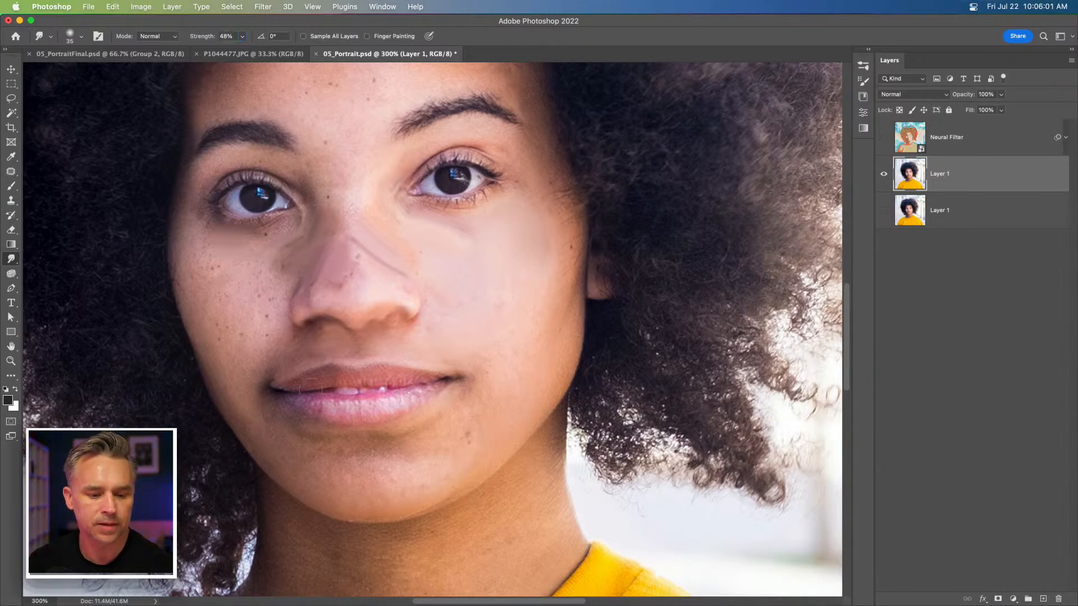
{"action": "left_click_drag", "start_coordinate": [316, 384], "coordinate": [416, 383]}
{"action": "mouse_move", "coordinate": [317, 405]}
{"action": "left_mouse_down"}
{"action": "mouse_move", "coordinate": [378, 412]}
{"action": "mouse_move", "coordinate": [365, 410]}
{"action": "mouse_move", "coordinate": [438, 395]}
{"action": "left_mouse_up"}
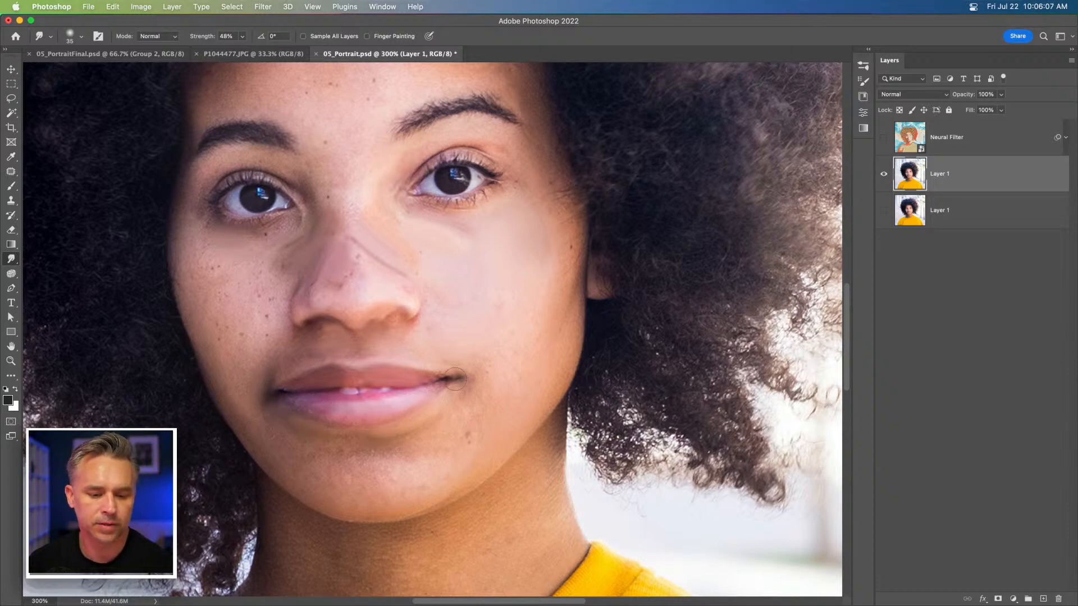
{"action": "key", "text": "bracketright"}
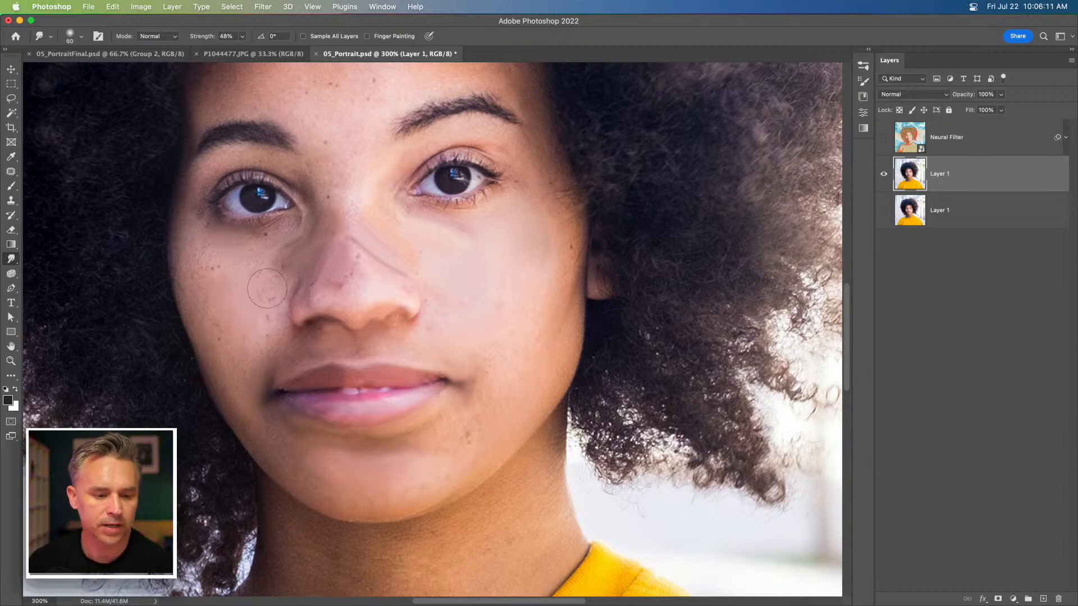
- Smudge the forehead skin smooth between the eyebrows and hairline, enlarging the brush to 70 px
{"action": "left_click_drag", "start_coordinate": [319, 275], "coordinate": [340, 391]}
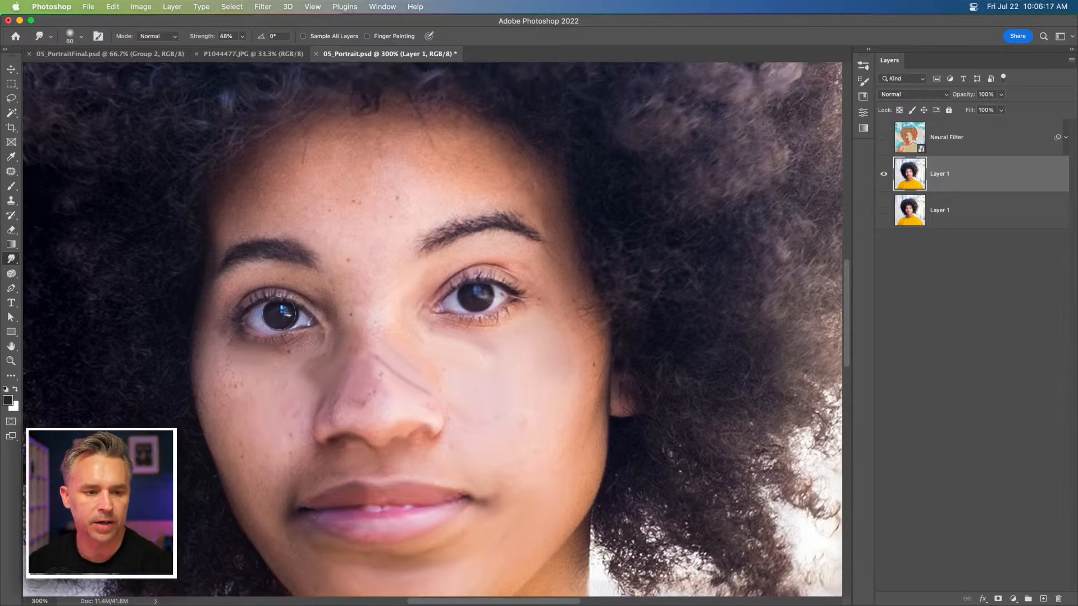
{"action": "key", "text": "bracketleft"}
{"action": "key", "text": "bracketleft"}
{"action": "key", "text": "bracketleft"}
{"action": "key", "text": "bracketleft"}
{"action": "key", "text": "bracketleft"}
{"action": "key", "text": "bracketleft"}
{"action": "key", "text": "bracketleft"}
{"action": "key", "text": "bracketleft"}
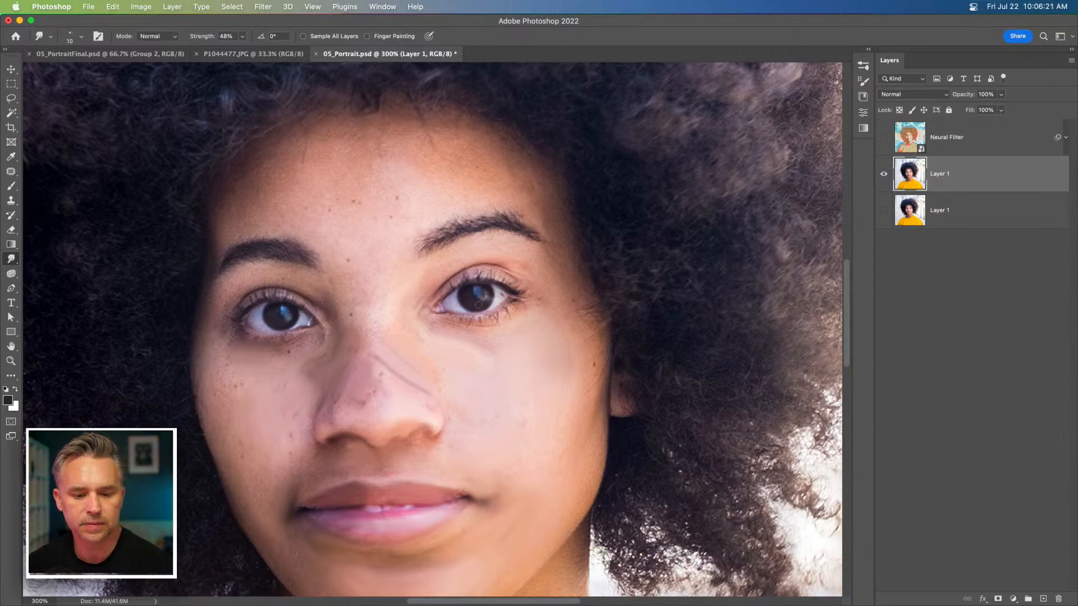
{"action": "key", "text": "bracketright"}
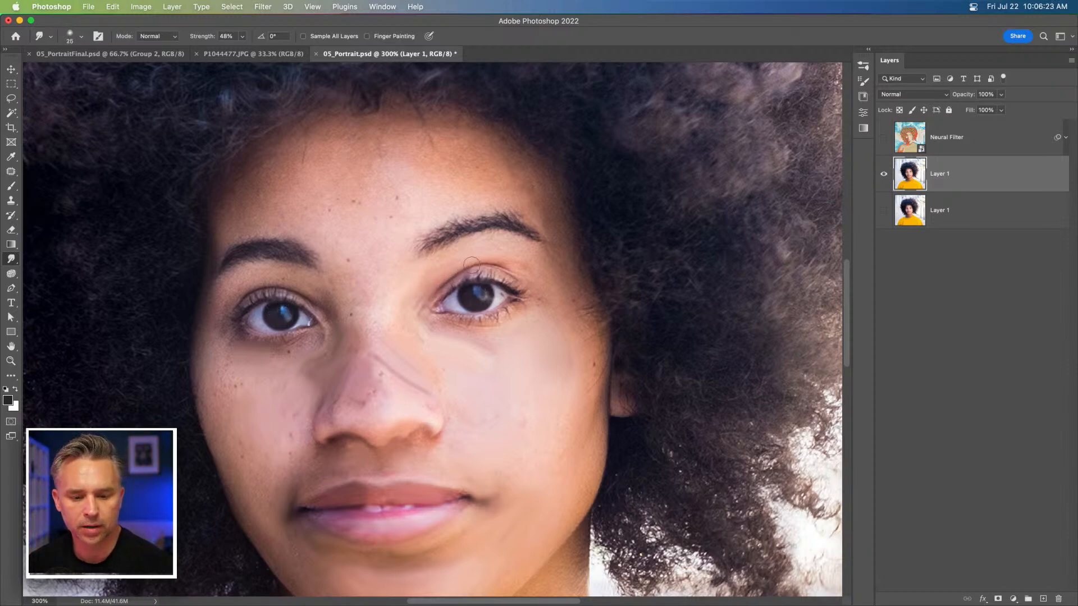
{"action": "key", "text": "bracketright"}
{"action": "key", "text": "bracketright"}
{"action": "key", "text": "bracketright"}
{"action": "key", "text": "bracketright"}
{"action": "key", "text": "bracketright"}
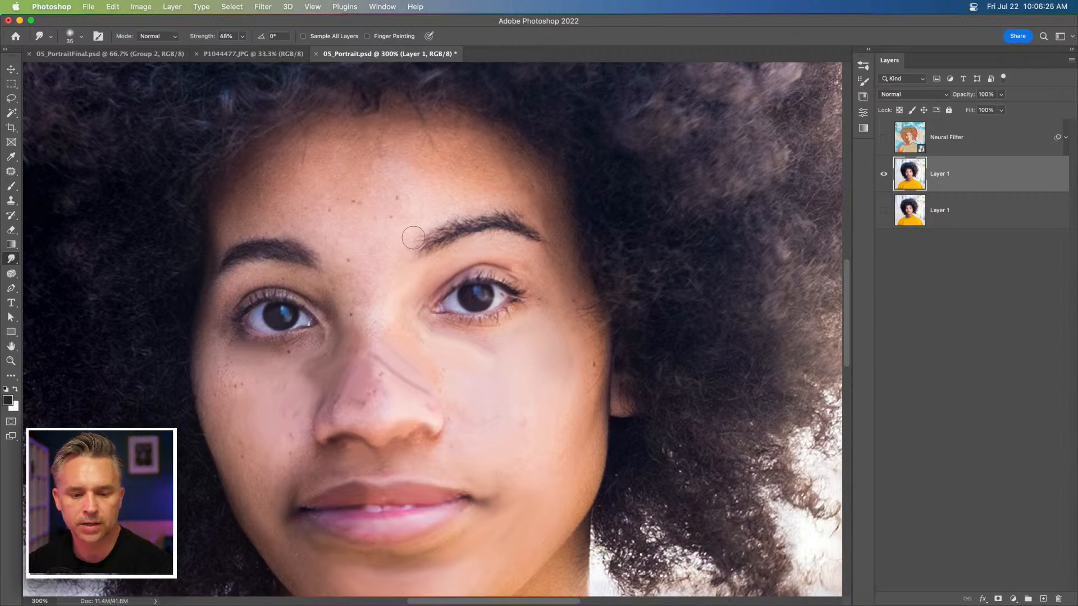
{"action": "key", "text": "bracketright"}
{"action": "key", "text": "bracketright"}
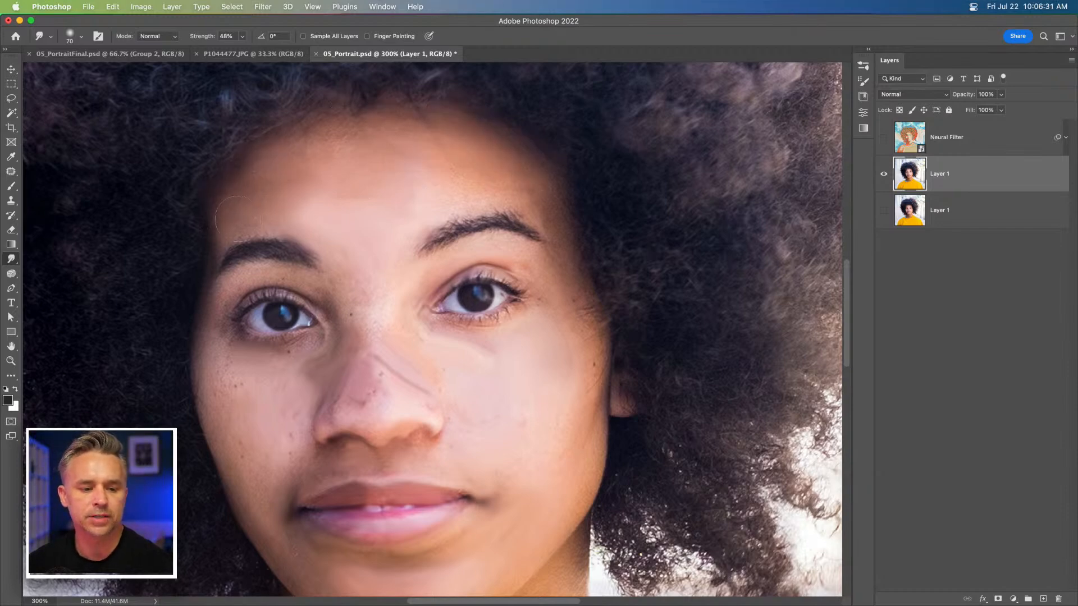
- Set the Smudge brush to 10 px and 72% strength, and pull out painted upper lashes on the subject's left eye
{"action": "key", "text": "bracketleft"}
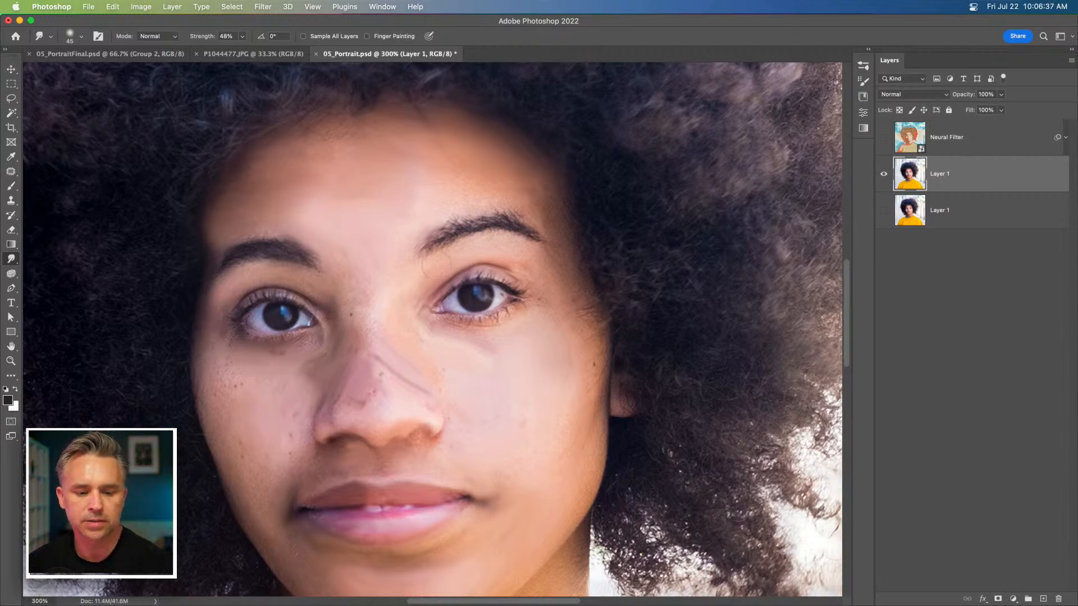
{"action": "key", "text": "bracketleft"}
{"action": "key", "text": "bracketleft"}
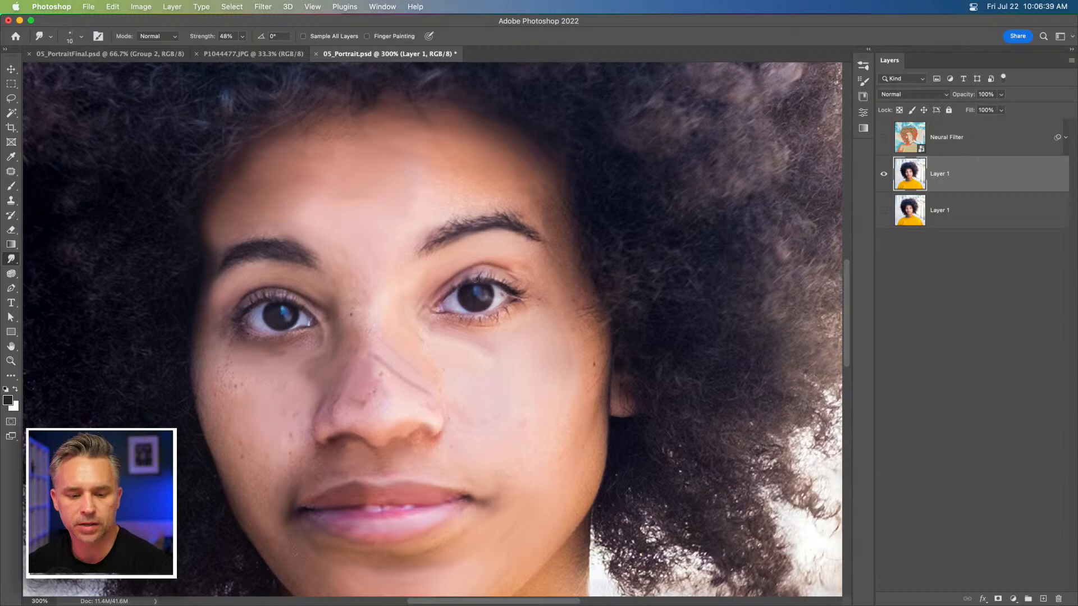
{"action": "mouse_move", "coordinate": [201, 36]}
{"action": "left_mouse_down"}
{"action": "mouse_move", "coordinate": [272, 42]}
{"action": "mouse_move", "coordinate": [188, 38]}
{"action": "left_mouse_up"}
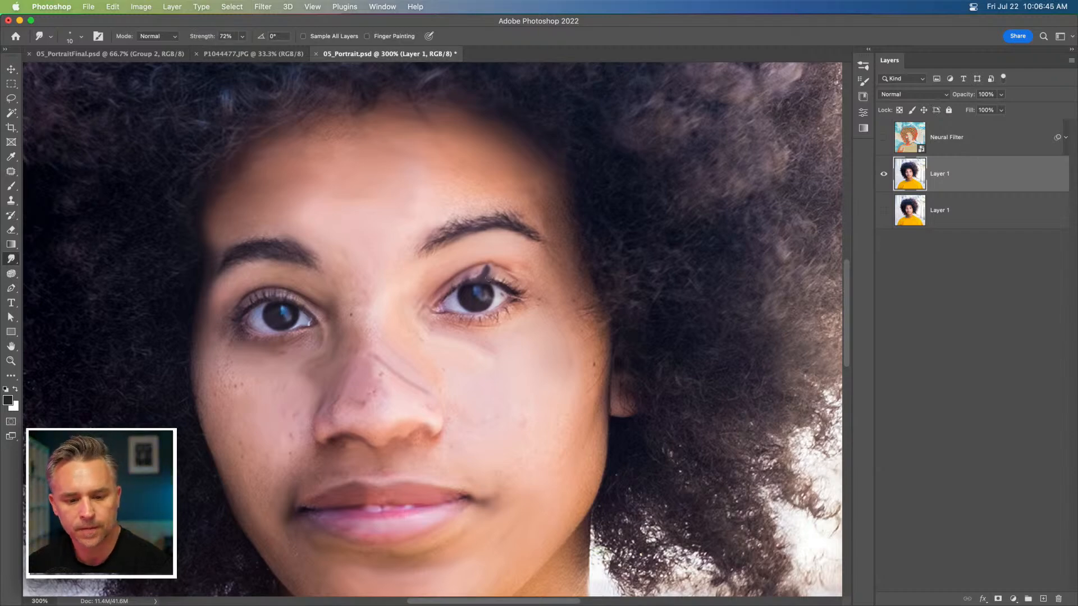
{"action": "left_click_drag", "start_coordinate": [501, 276], "coordinate": [530, 297]}
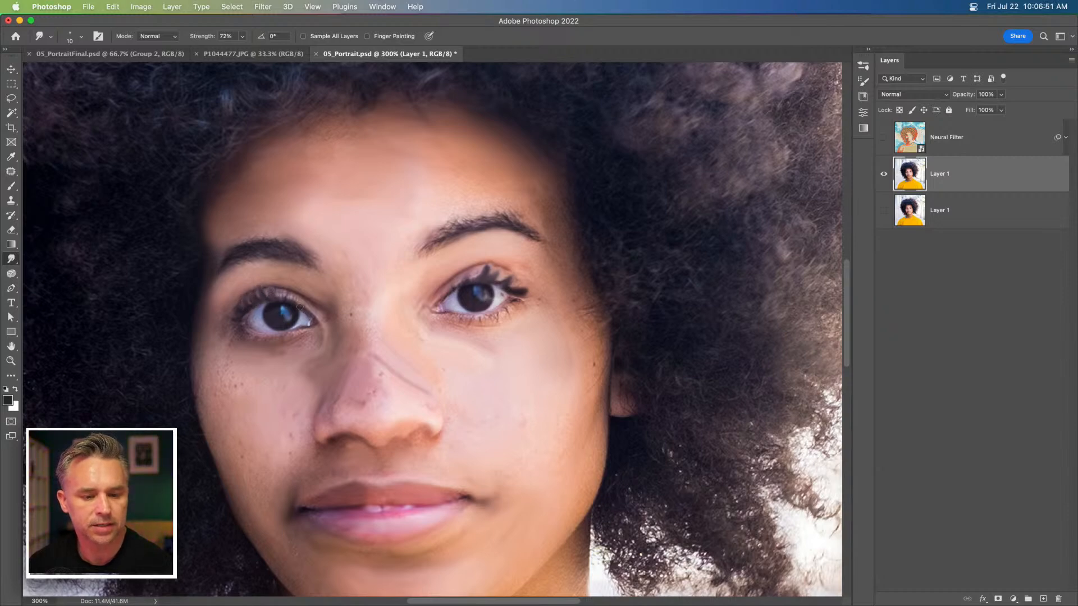
- Soften the upper eyelid and the skin beneath the subject's left eye with a 30 px Smudge brush
{"action": "key", "text": "]"}
{"action": "key", "text": "]"}
{"action": "key", "text": "]"}
{"action": "mouse_move", "coordinate": [476, 269]}
{"action": "left_mouse_down"}
{"action": "mouse_move", "coordinate": [495, 259]}
{"action": "mouse_move", "coordinate": [507, 270]}
{"action": "mouse_move", "coordinate": [514, 255]}
{"action": "mouse_move", "coordinate": [499, 270]}
{"action": "mouse_move", "coordinate": [468, 261]}
{"action": "mouse_move", "coordinate": [522, 252]}
{"action": "left_mouse_up"}
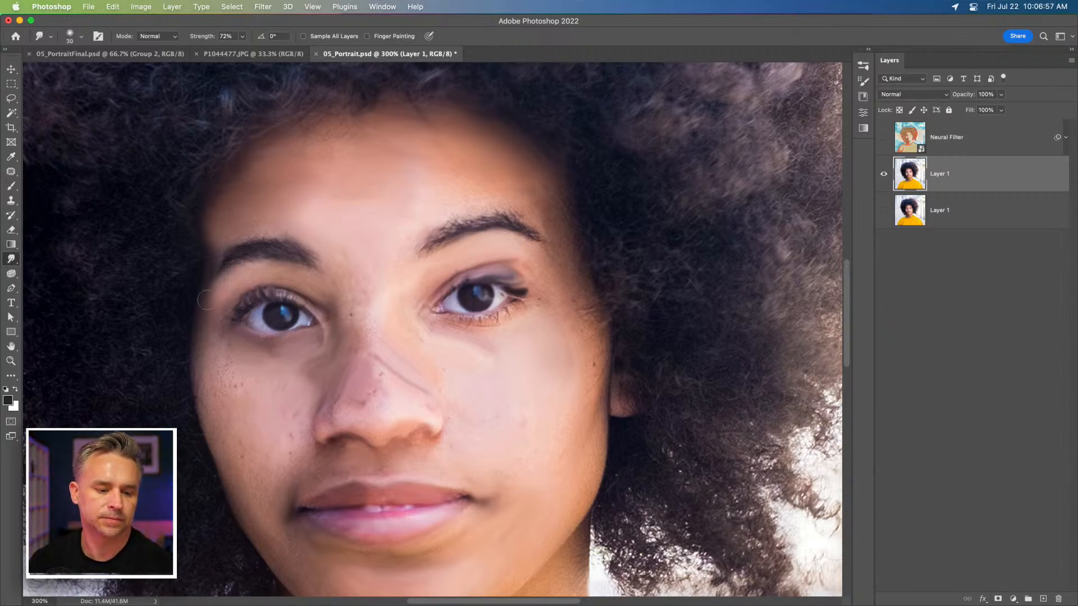
{"action": "mouse_move", "coordinate": [449, 328]}
{"action": "left_mouse_down"}
{"action": "mouse_move", "coordinate": [499, 319]}
{"action": "mouse_move", "coordinate": [523, 297]}
{"action": "mouse_move", "coordinate": [448, 306]}
{"action": "left_mouse_up"}
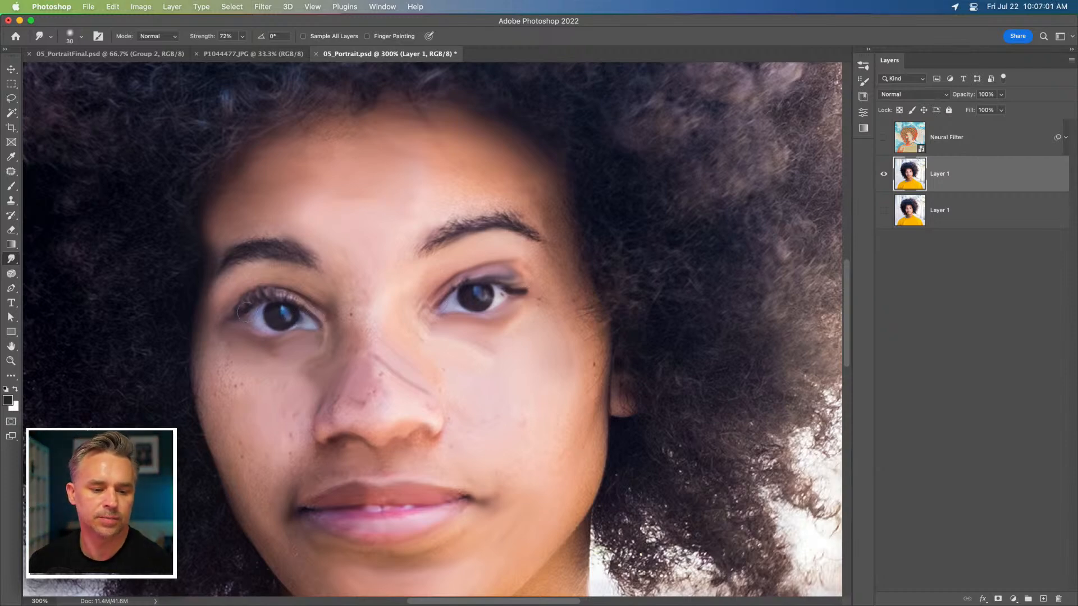
- Smudge the bridge of the nose and the skin between the eyes smooth with a 50 px brush
{"action": "key", "text": "bracketright"}
{"action": "key", "text": "bracketright"}
{"action": "mouse_move", "coordinate": [366, 362]}
{"action": "left_mouse_down"}
{"action": "mouse_move", "coordinate": [358, 330]}
{"action": "mouse_move", "coordinate": [379, 396]}
{"action": "mouse_move", "coordinate": [355, 371]}
{"action": "mouse_move", "coordinate": [355, 301]}
{"action": "left_mouse_up"}
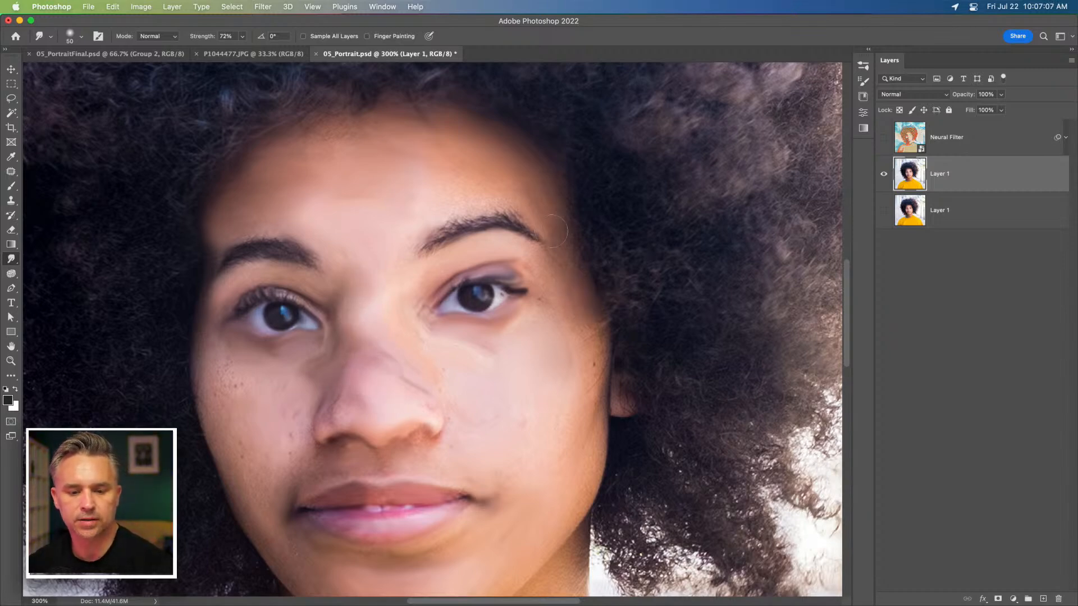
- Smooth the rest of the nose, the skin above the mouth and the middle of the lips with a 70 px Smudge brush
{"action": "key", "text": "super+0"}
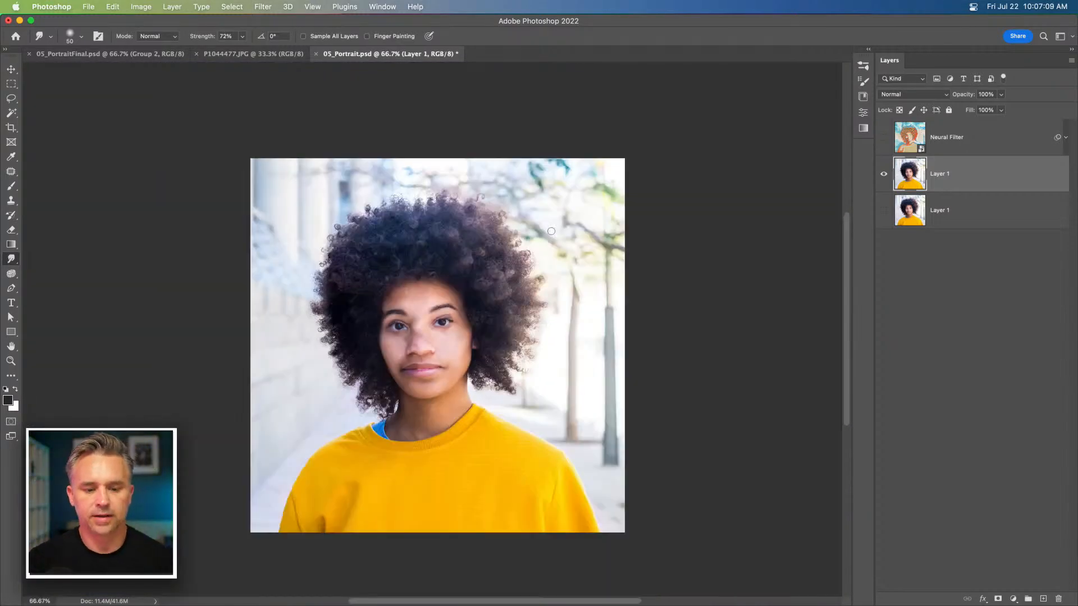
{"action": "key", "text": "super+plus"}
{"action": "key", "text": "super+plus"}
{"action": "key", "text": "super+plus"}
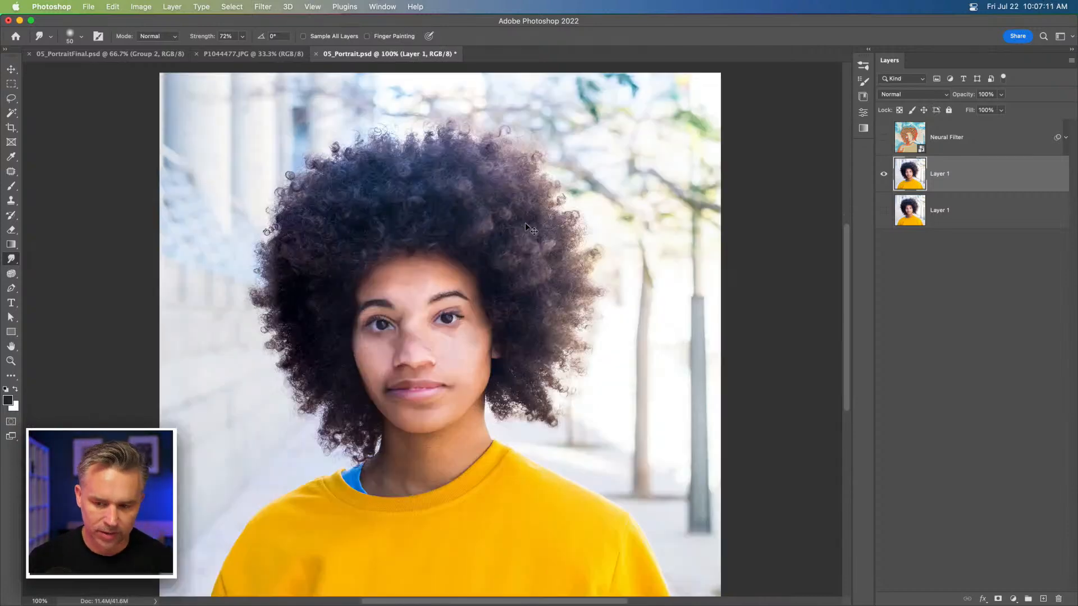
{"action": "key", "text": "bracketright"}
{"action": "mouse_move", "coordinate": [366, 383]}
{"action": "left_mouse_down"}
{"action": "mouse_move", "coordinate": [365, 402]}
{"action": "mouse_move", "coordinate": [306, 401]}
{"action": "left_mouse_up"}
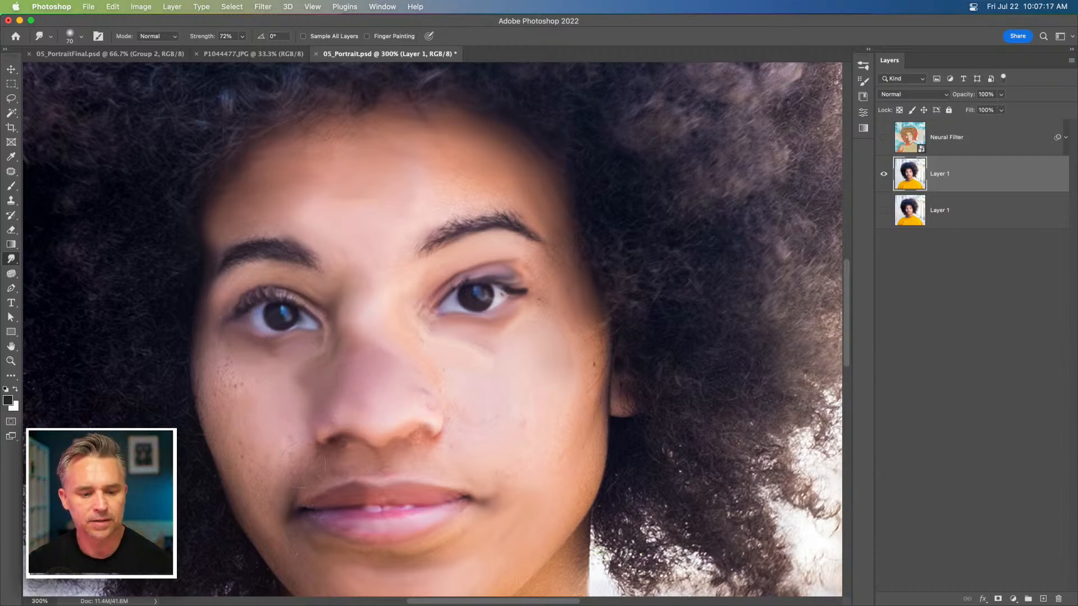
{"action": "mouse_move", "coordinate": [377, 470]}
{"action": "left_mouse_down"}
{"action": "mouse_move", "coordinate": [456, 450]}
{"action": "mouse_move", "coordinate": [469, 463]}
{"action": "left_mouse_up"}
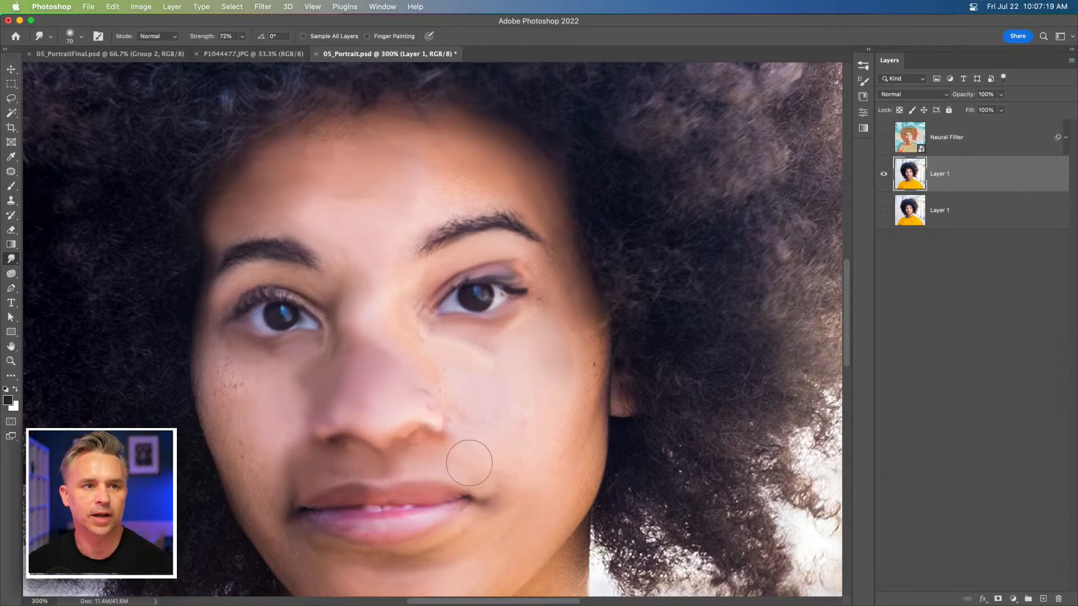
{"action": "left_click_drag", "start_coordinate": [385, 511], "coordinate": [393, 497]}
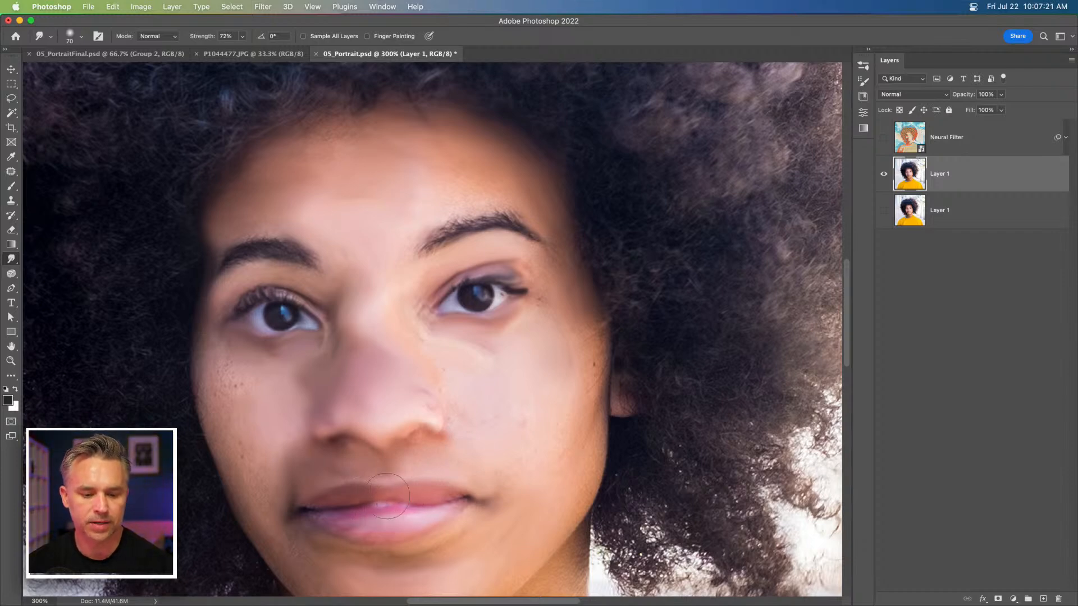
- Smudge the nostril, the side of the nose and the bridge up between the eyebrows smooth with the 70 px brush
{"action": "mouse_move", "coordinate": [375, 453]}
{"action": "left_mouse_down"}
{"action": "mouse_move", "coordinate": [340, 455]}
{"action": "mouse_move", "coordinate": [429, 445]}
{"action": "mouse_move", "coordinate": [449, 392]}
{"action": "mouse_move", "coordinate": [444, 368]}
{"action": "left_mouse_up"}
{"action": "mouse_move", "coordinate": [366, 342]}
{"action": "left_mouse_down"}
{"action": "mouse_move", "coordinate": [389, 350]}
{"action": "mouse_move", "coordinate": [372, 348]}
{"action": "mouse_move", "coordinate": [370, 285]}
{"action": "mouse_move", "coordinate": [379, 377]}
{"action": "mouse_move", "coordinate": [359, 243]}
{"action": "left_mouse_up"}
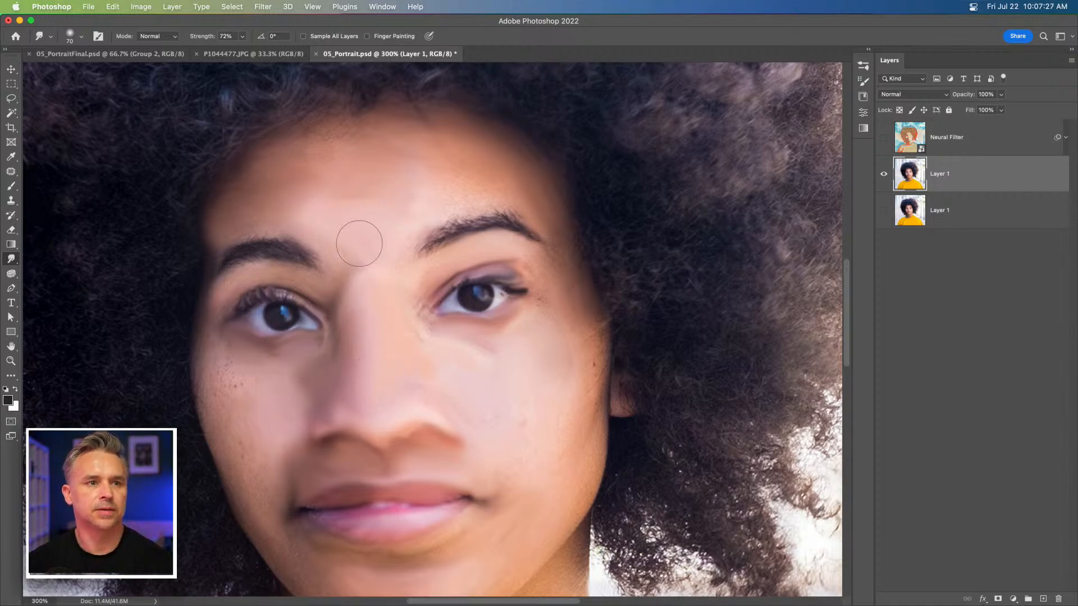
- Compare the smudged portrait with the original by toggling their visibility, leaving the original shown and the smudged layer hidden
{"action": "left_click", "coordinate": [884, 174]}
{"action": "left_click", "coordinate": [886, 211]}
{"action": "left_click", "coordinate": [886, 175]}
{"action": "left_click", "coordinate": [886, 176]}
{"action": "left_click", "coordinate": [887, 176]}
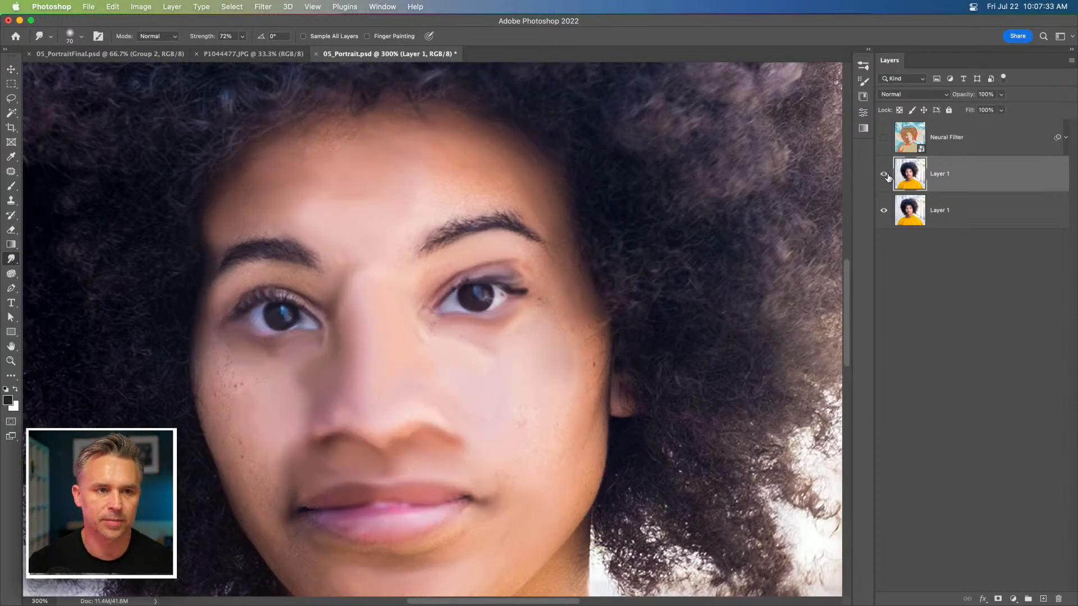
{"action": "left_click", "coordinate": [887, 176]}
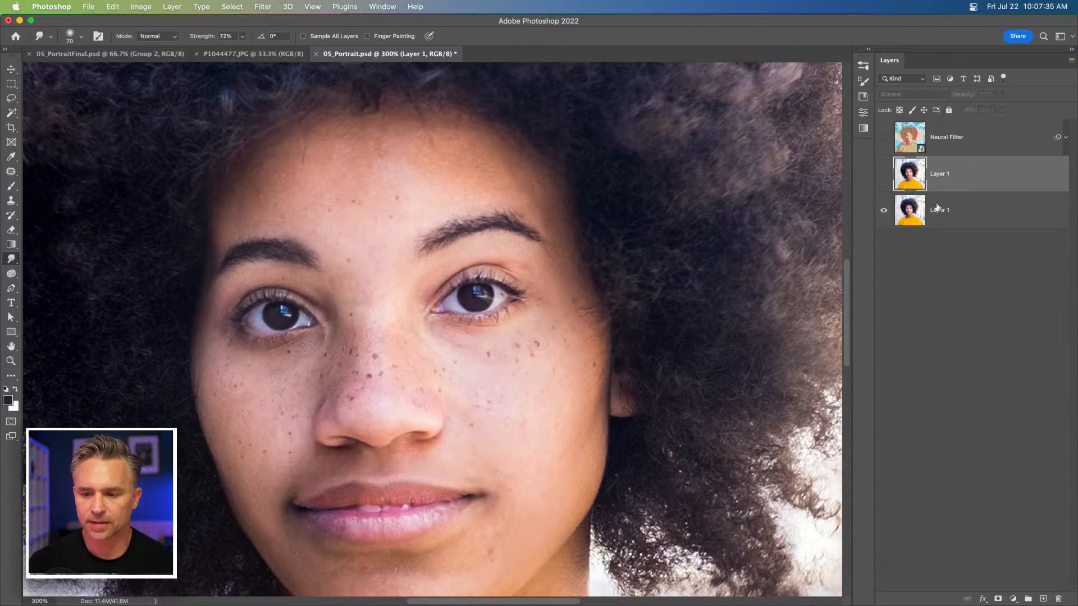
- Duplicate the original portrait layer as a smart object and open the Filter Gallery on the copy
{"action": "left_click", "coordinate": [936, 206]}
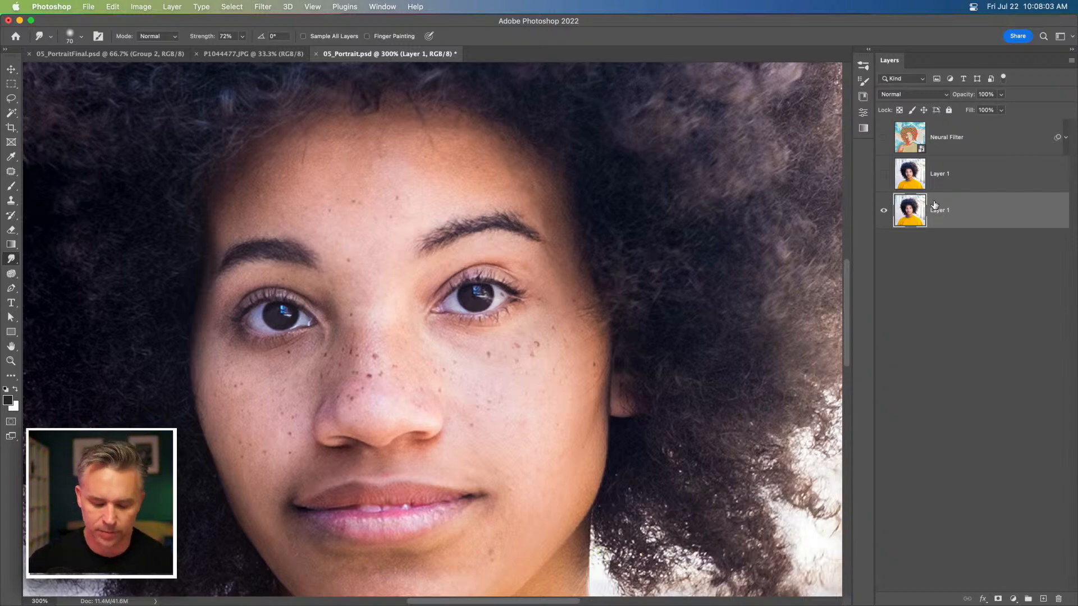
{"action": "key", "text": "super+j"}
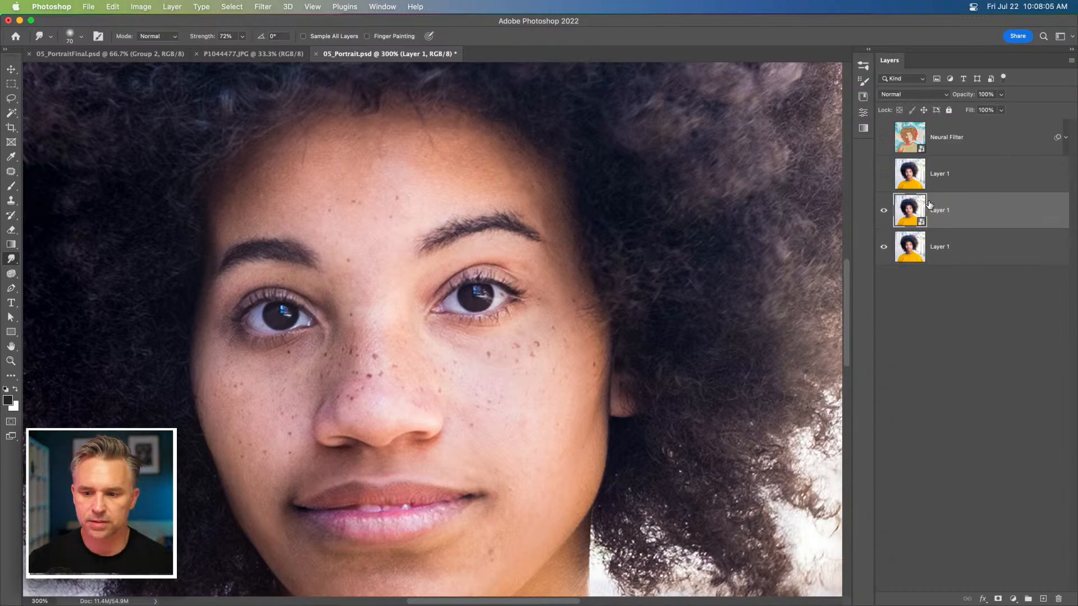
{"action": "left_click", "coordinate": [253, 7]}
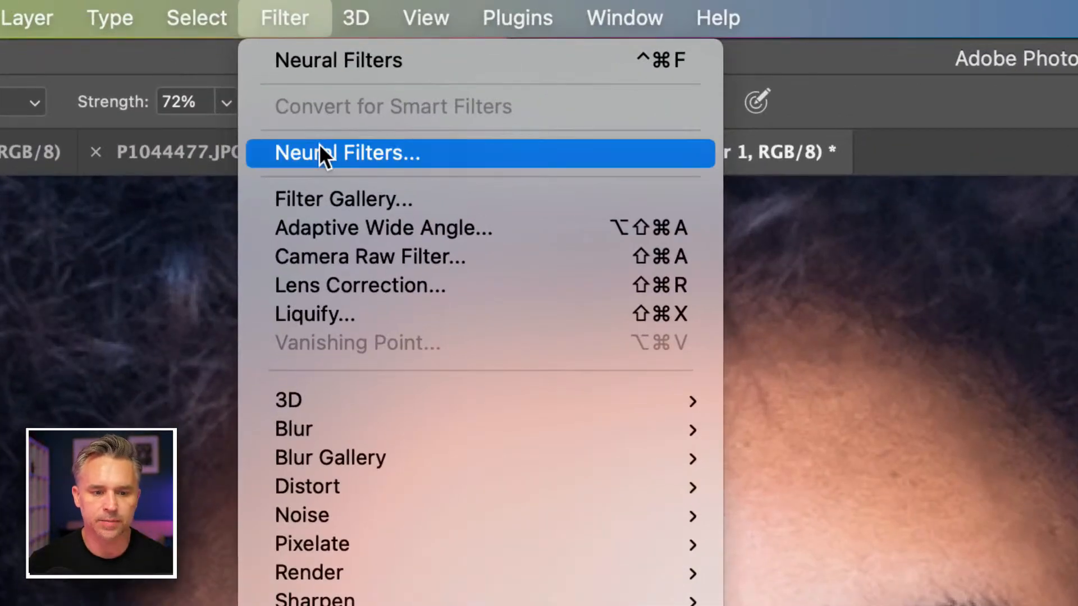
{"action": "left_click", "coordinate": [275, 54]}
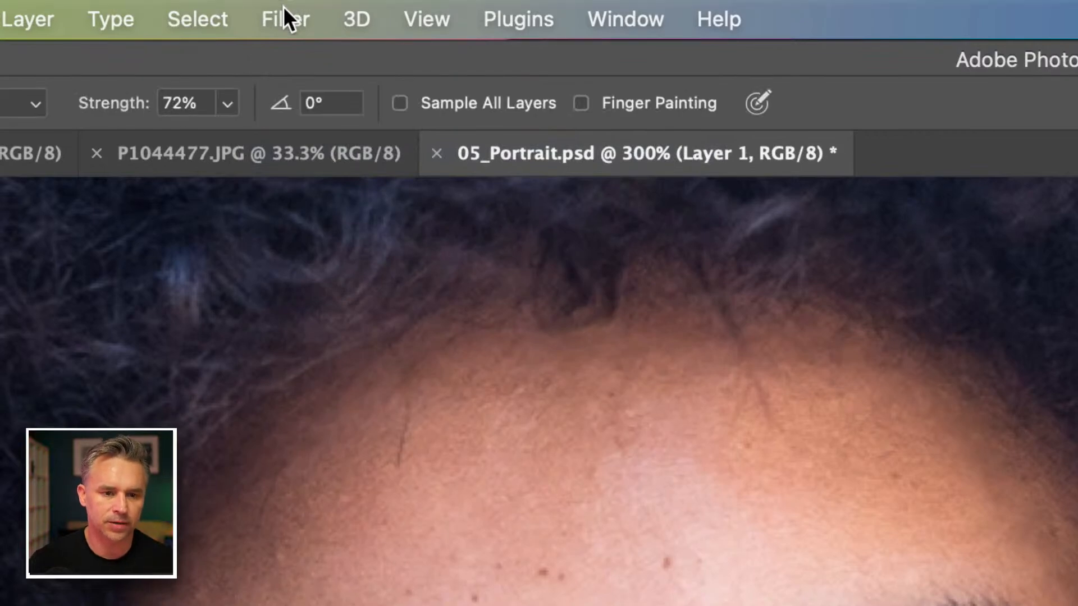
{"action": "left_click", "coordinate": [283, 12]}
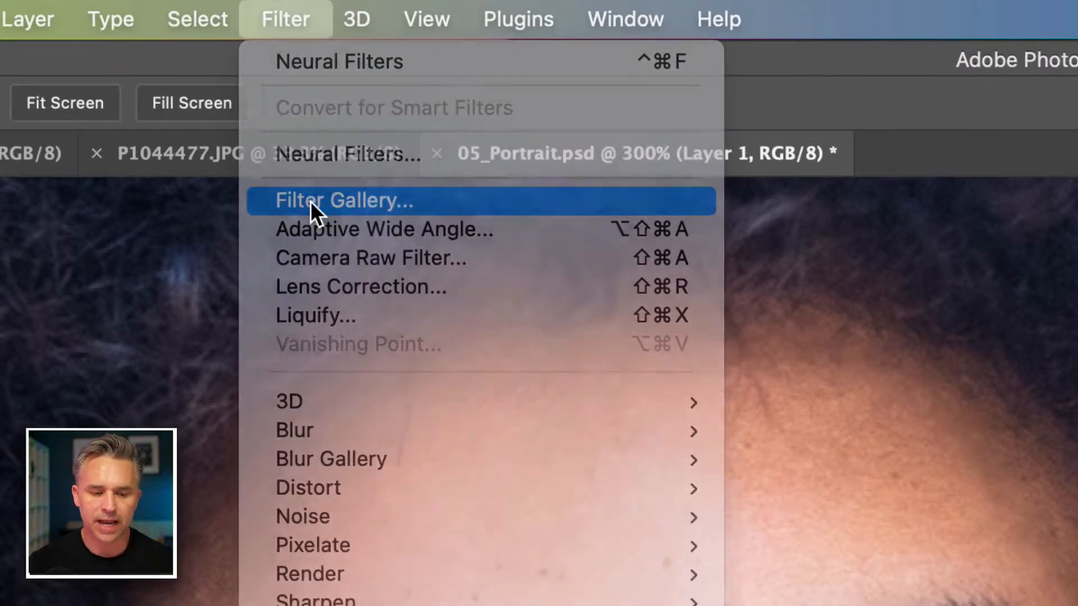
{"action": "left_click", "coordinate": [311, 201]}
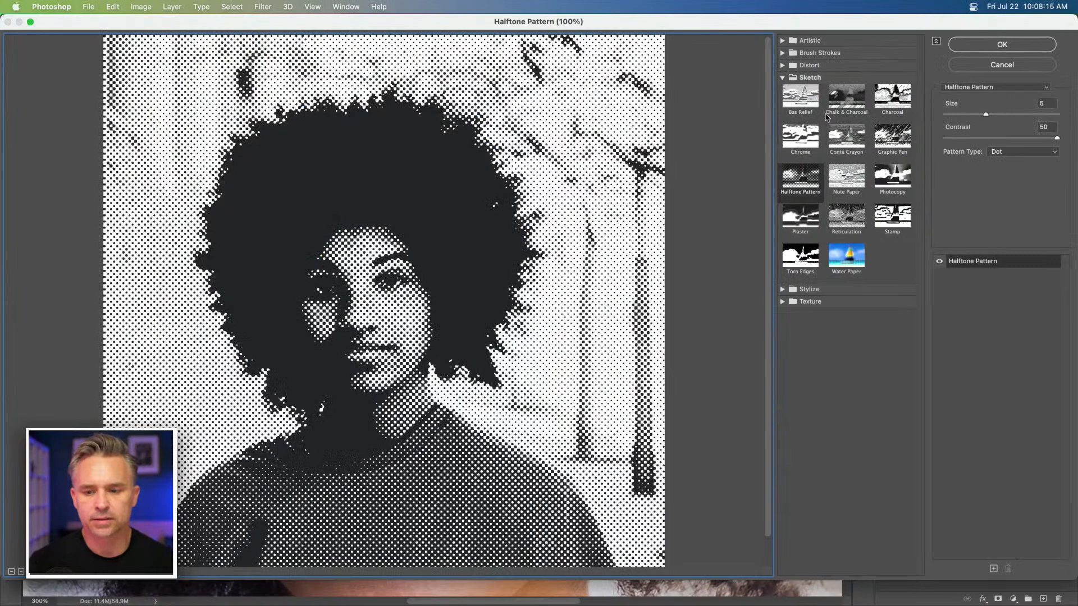
- Preview Artistic and Sketch filters on the portrait, including Paint Daubs, Rough Pastels, Underpainting, Chrome and Bas Relief
{"action": "left_click", "coordinate": [783, 41]}
{"action": "left_click", "coordinate": [803, 60]}
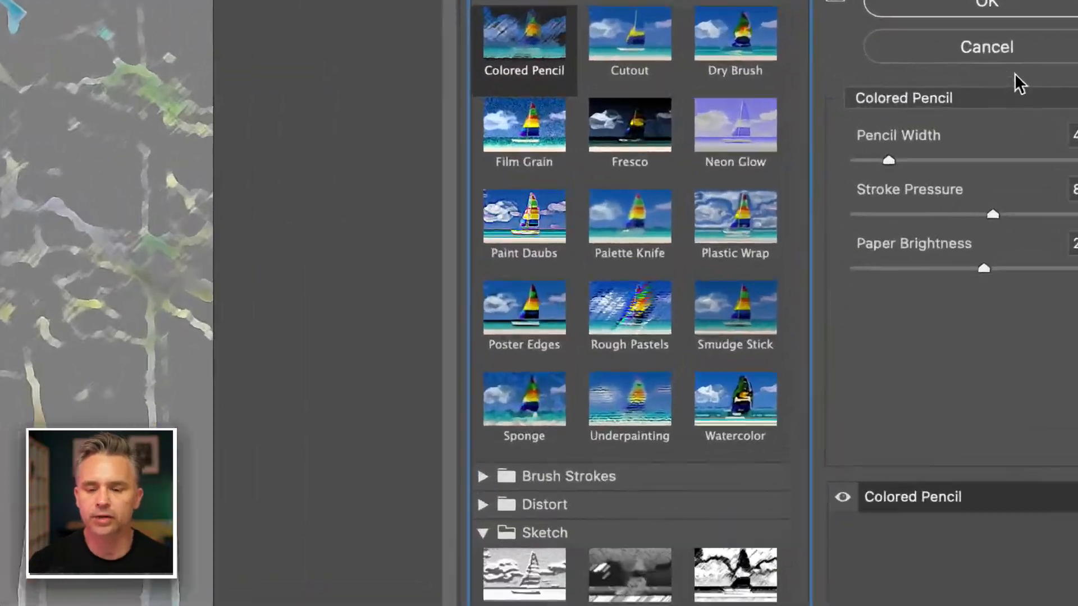
{"action": "left_click", "coordinate": [625, 150]}
{"action": "left_click", "coordinate": [526, 133]}
{"action": "left_click", "coordinate": [517, 210]}
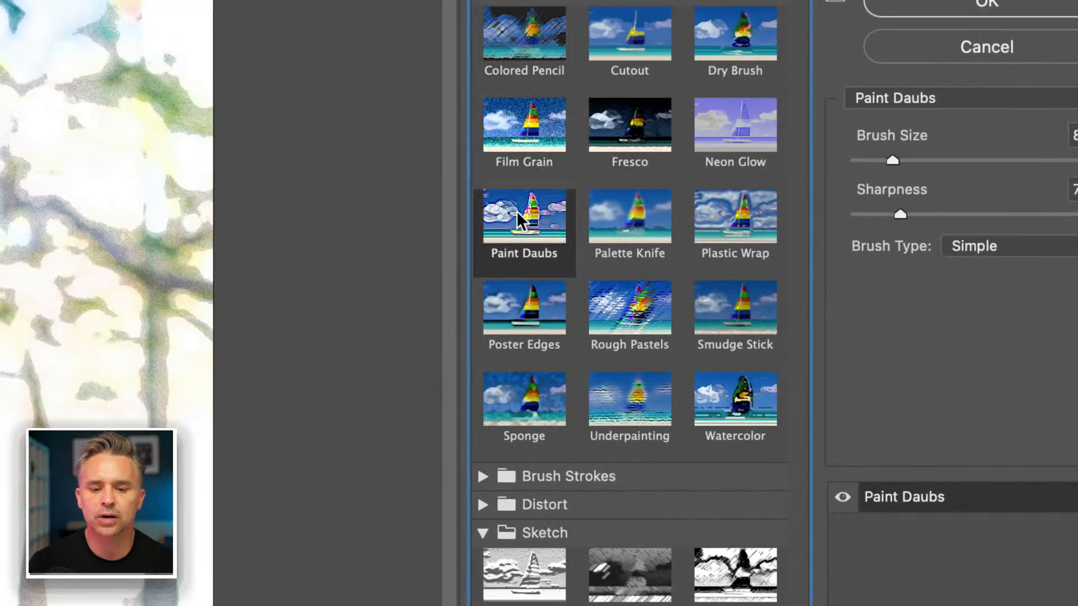
{"action": "left_click", "coordinate": [611, 221]}
{"action": "left_click", "coordinate": [623, 298]}
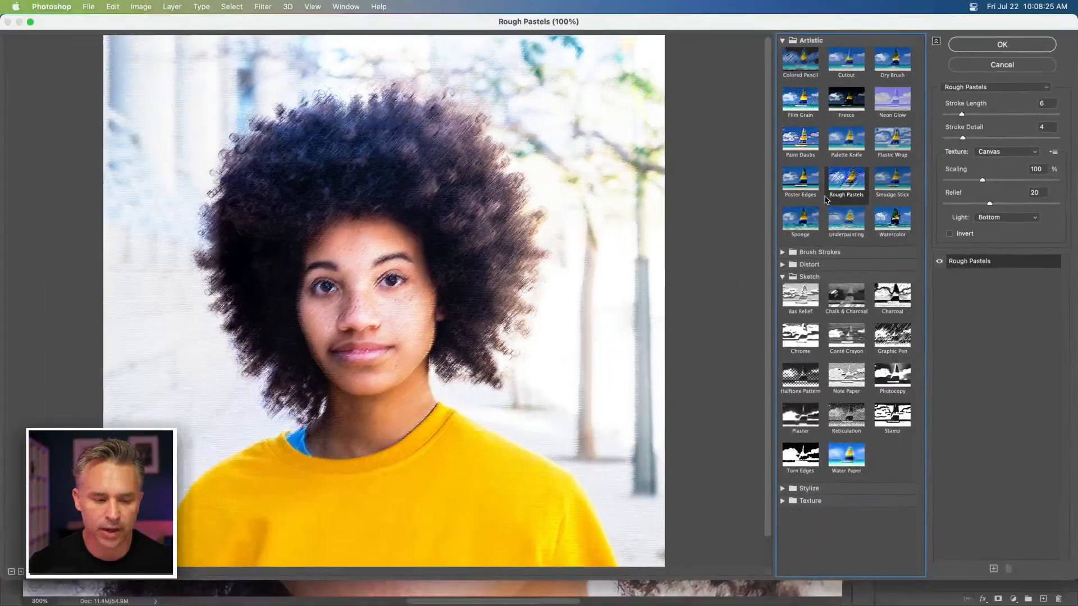
{"action": "left_click_drag", "start_coordinate": [411, 256], "coordinate": [421, 247]}
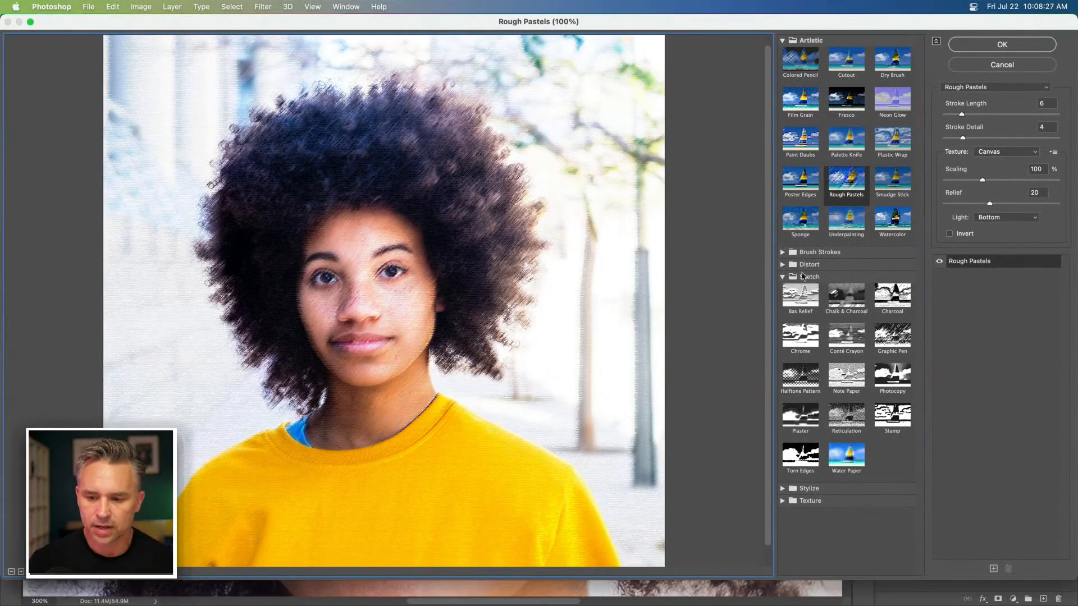
{"action": "left_click", "coordinate": [851, 228]}
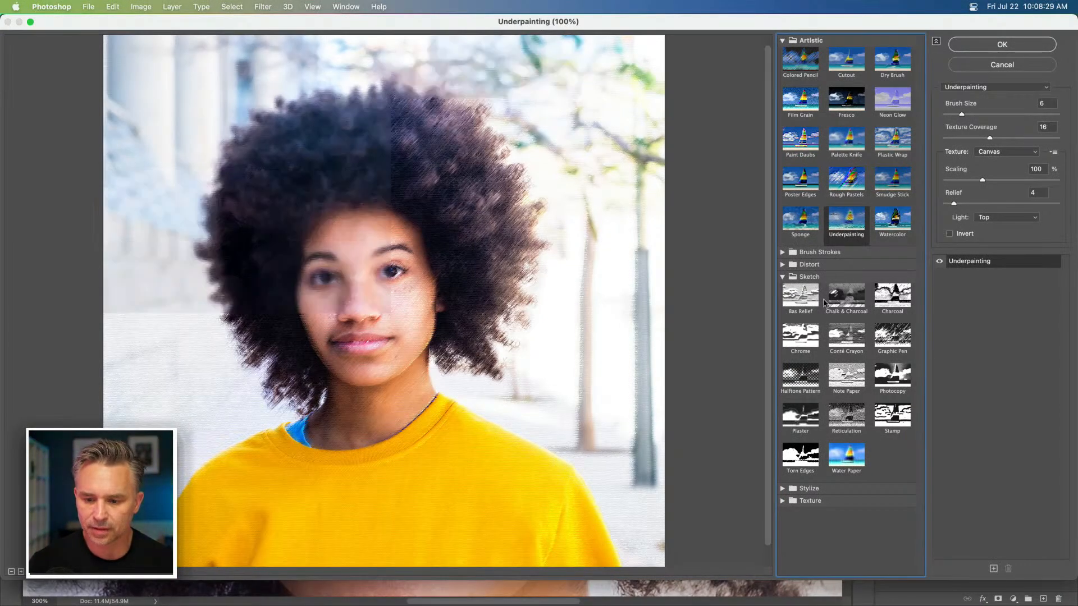
{"action": "left_click", "coordinate": [798, 339]}
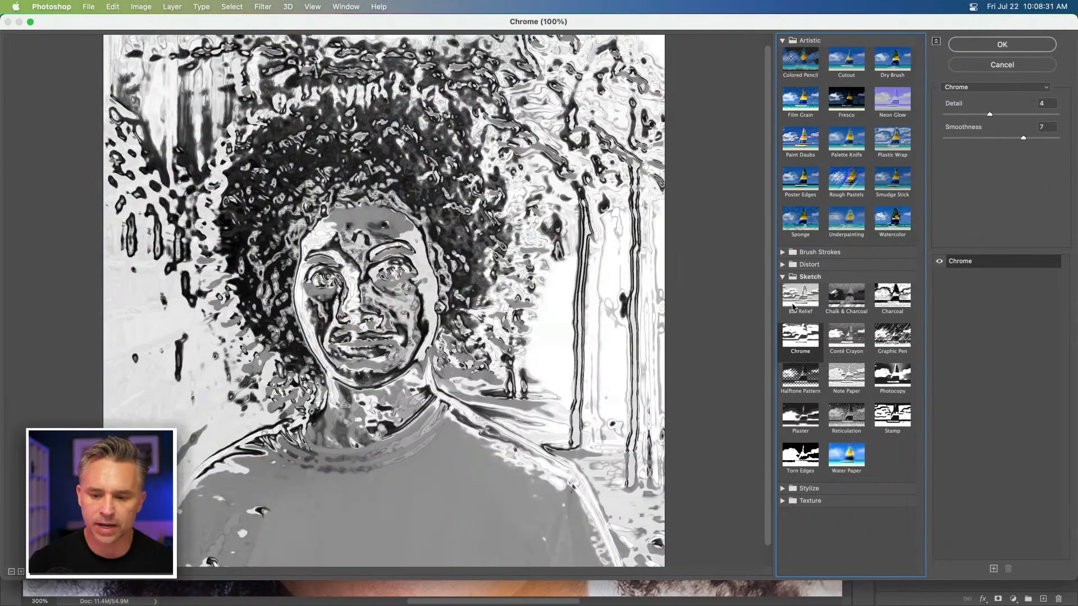
{"action": "left_click", "coordinate": [796, 306]}
- Choose the Halftone Pattern sketch filter and set its size to 4
{"action": "left_click", "coordinate": [798, 378]}
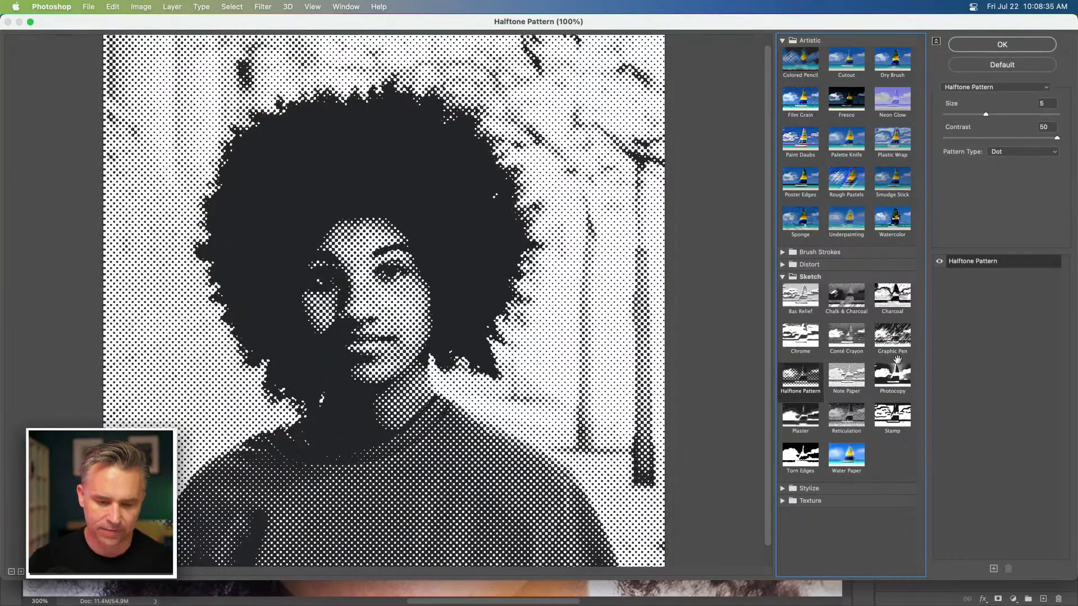
{"action": "key", "text": "super+plus"}
{"action": "key", "text": "super+plus"}
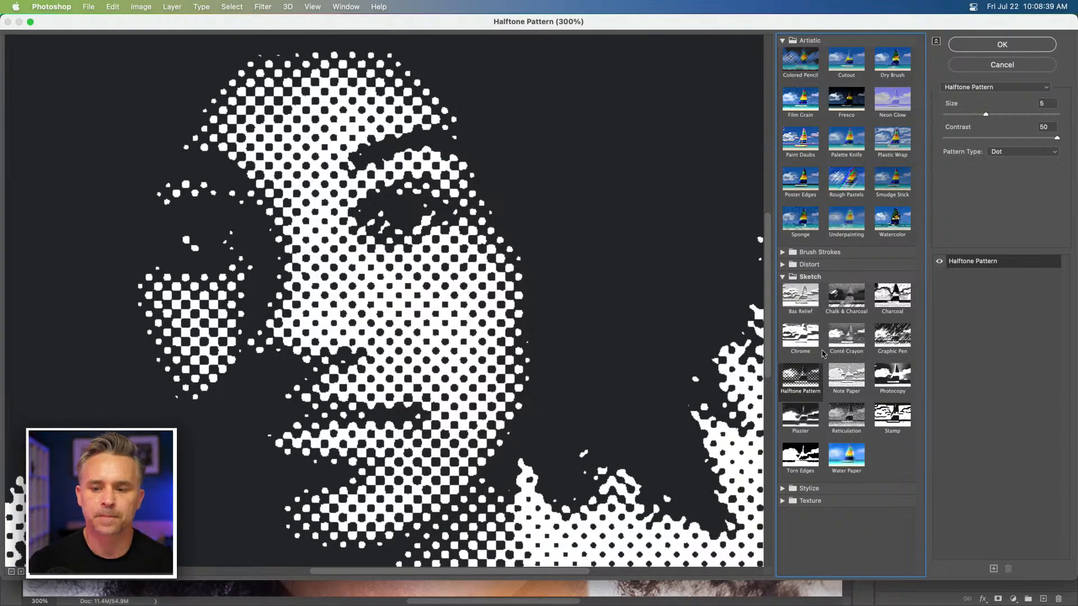
{"action": "left_click_drag", "start_coordinate": [943, 114], "coordinate": [980, 114]}
- Try the Line and Circle pattern types for the halftone effect
{"action": "left_click", "coordinate": [1011, 151]}
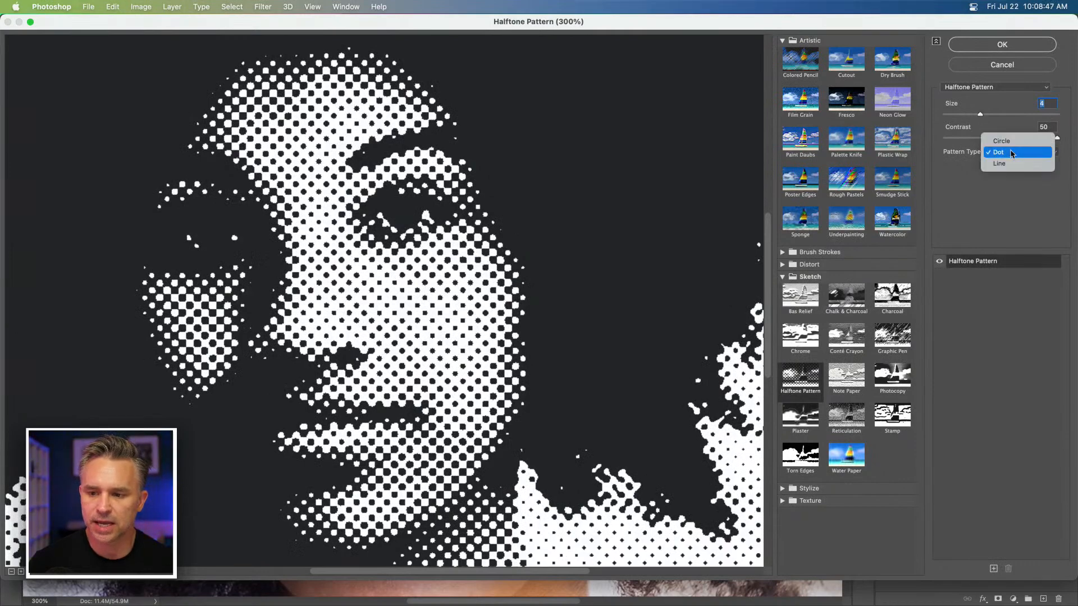
{"action": "left_click", "coordinate": [1006, 164]}
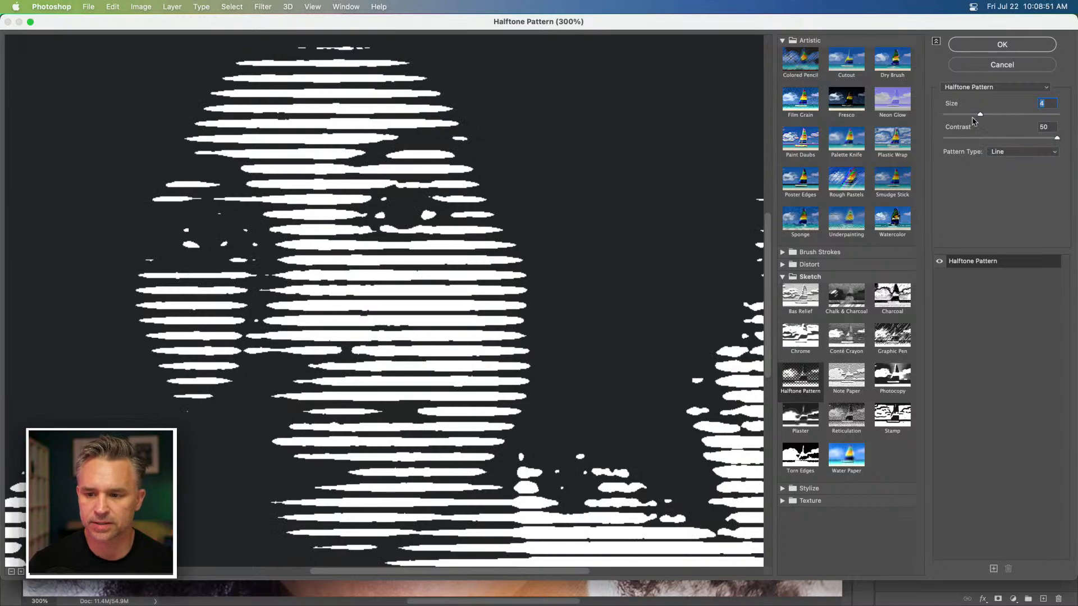
{"action": "left_click", "coordinate": [999, 156]}
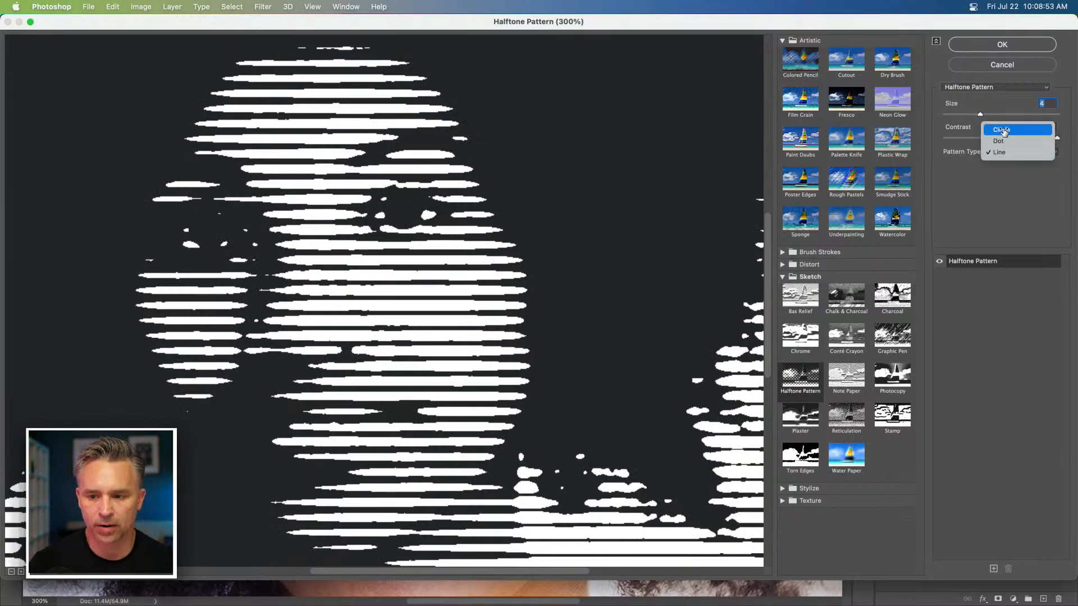
{"action": "left_click", "coordinate": [1003, 131]}
{"action": "key", "text": "super+1"}
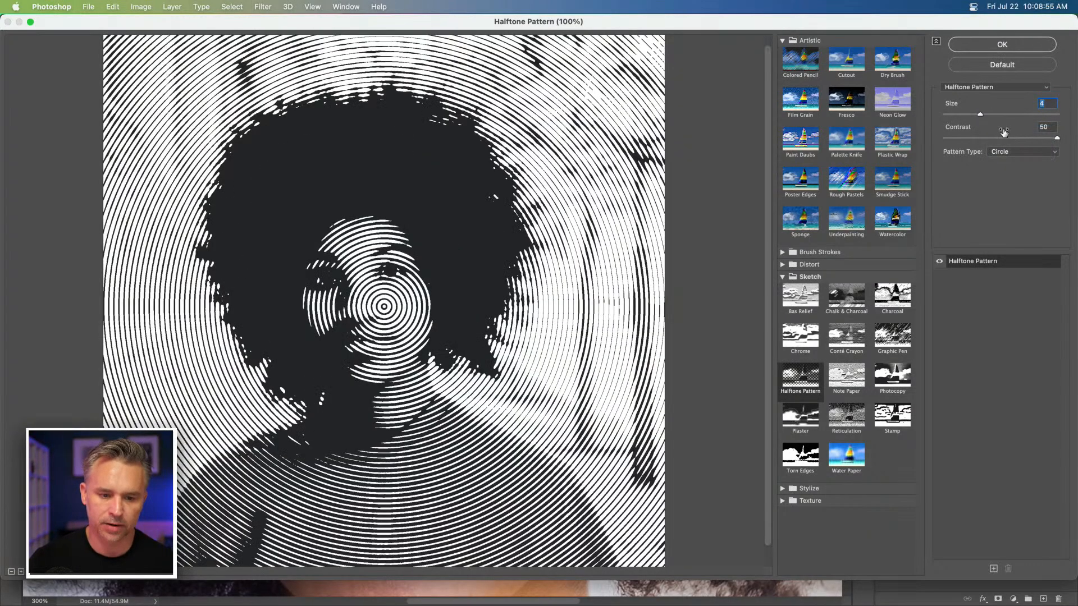
- Set the halftone's pattern type to Dot and its size to 6, and apply the filter to the portrait copy
{"action": "left_click", "coordinate": [1005, 151]}
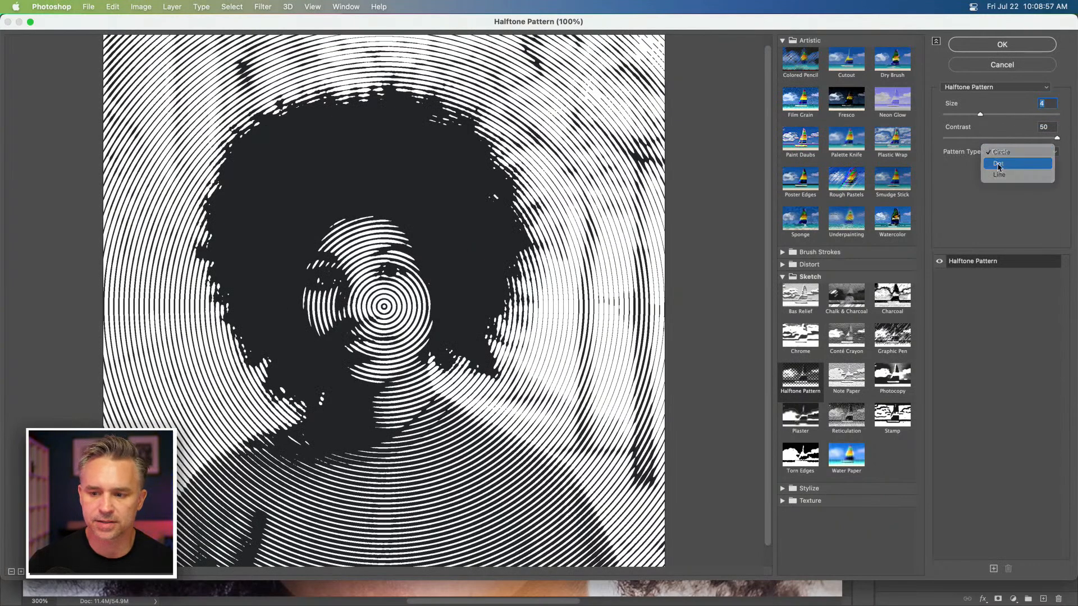
{"action": "left_click", "coordinate": [1003, 165]}
{"action": "left_click_drag", "start_coordinate": [980, 114], "coordinate": [994, 115]}
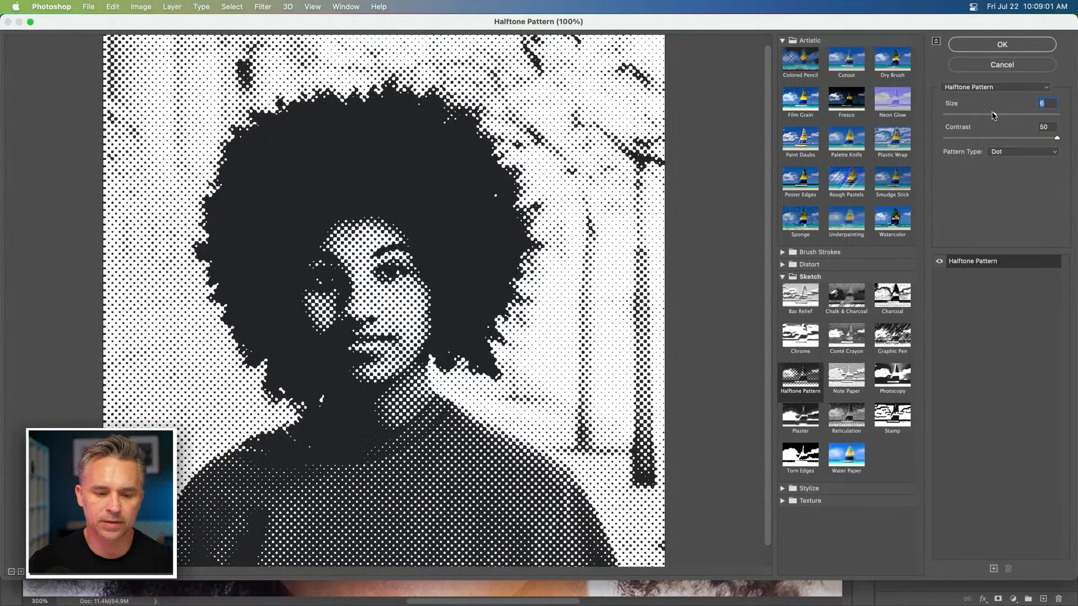
{"action": "left_click", "coordinate": [975, 49]}
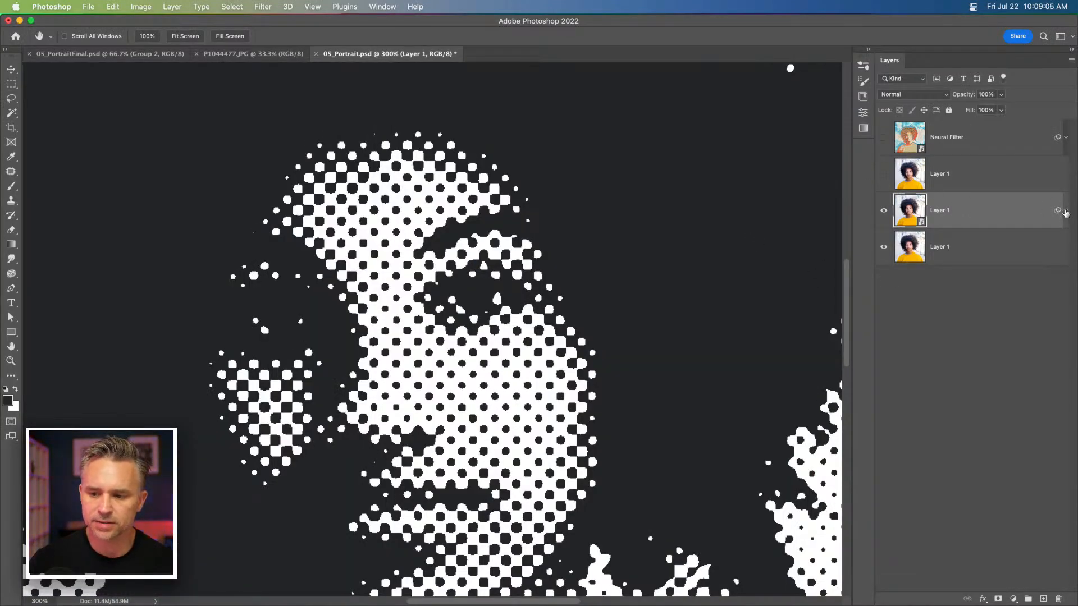
- Duplicate the original colour portrait layer directly beneath the halftone layer
{"action": "left_click", "coordinate": [1065, 211]}
{"action": "left_click", "coordinate": [1066, 211]}
{"action": "key", "text": "super+minus"}
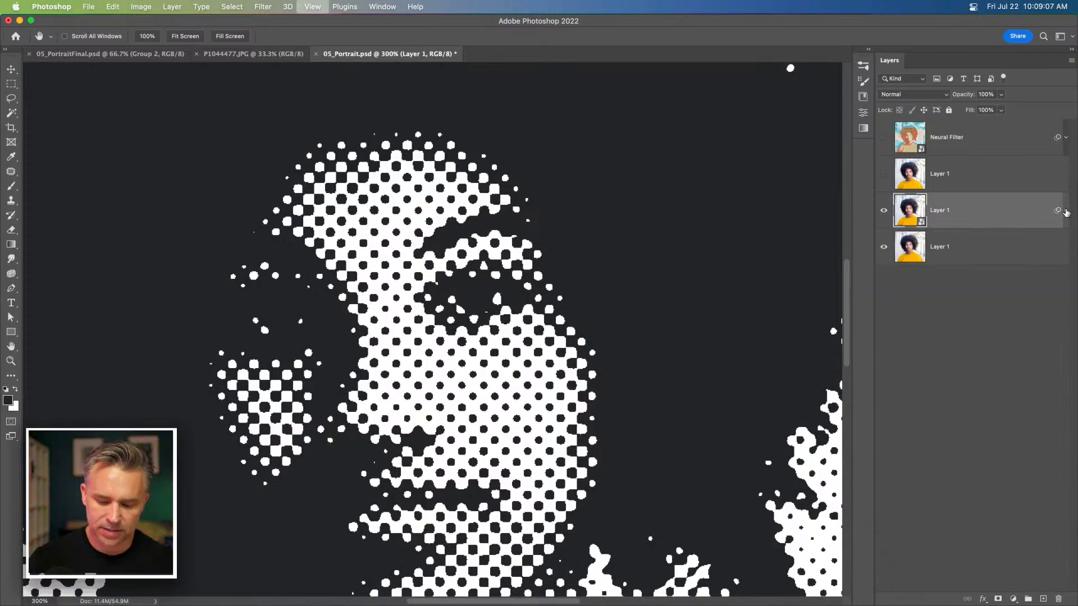
{"action": "key", "text": "super+minus"}
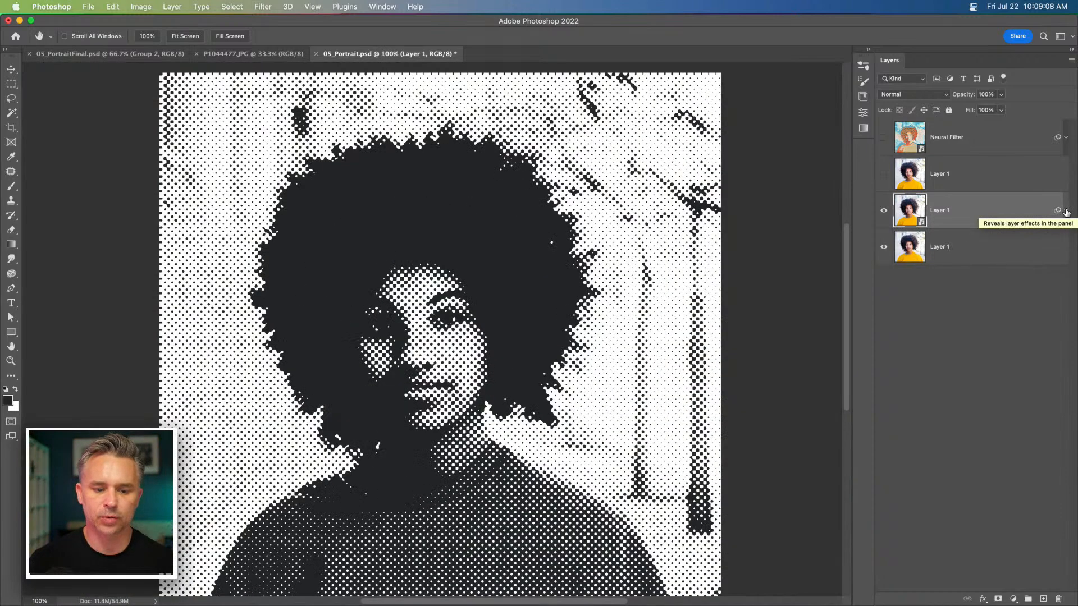
{"action": "left_click", "coordinate": [956, 262]}
{"action": "key", "text": "super+j"}
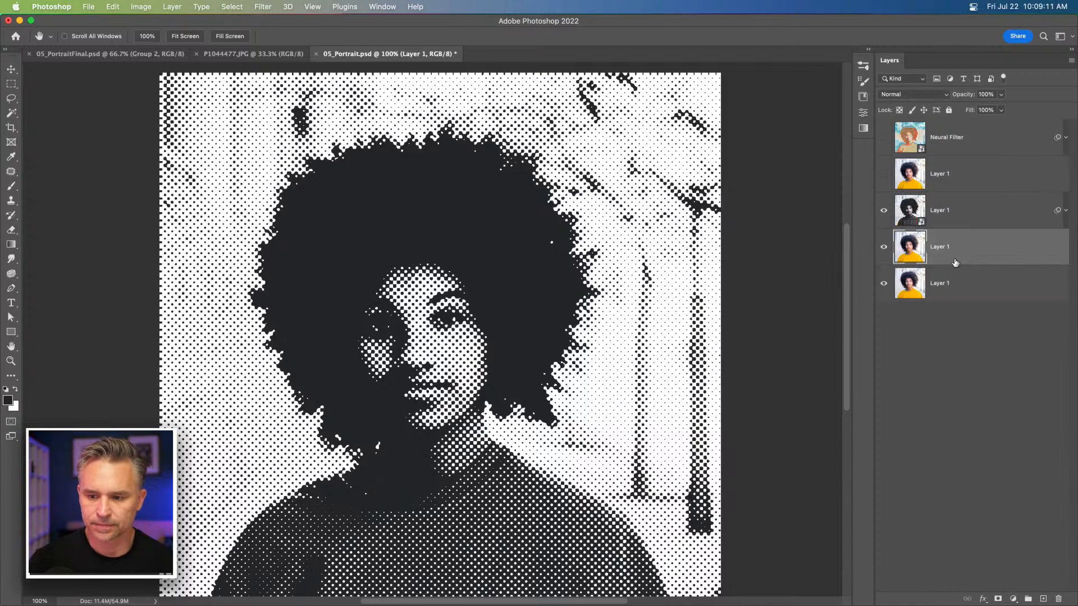
- Set the halftone layer's blend mode to Multiply so it blends with the colour portrait, and inspect the dots on the face
{"action": "left_click", "coordinate": [954, 212]}
{"action": "left_click", "coordinate": [912, 95]}
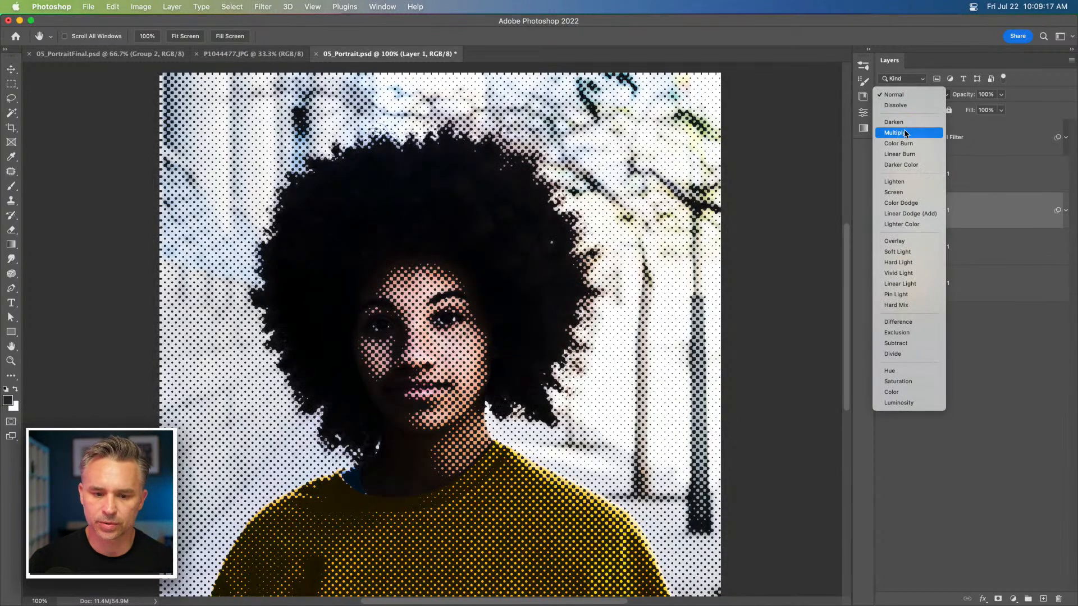
{"action": "left_click", "coordinate": [905, 133]}
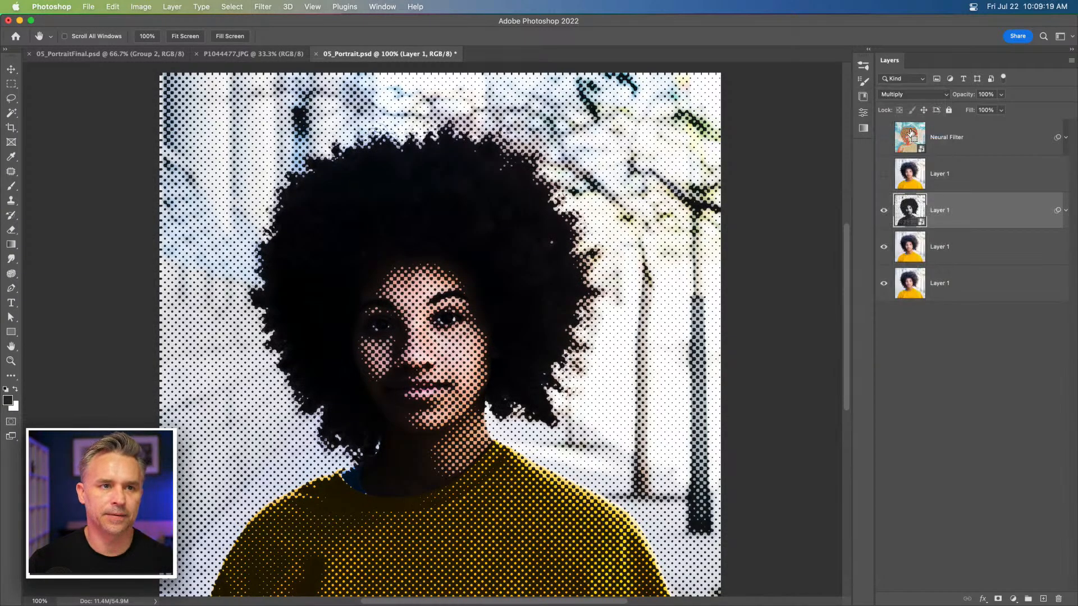
{"action": "key", "text": "super+equal"}
{"action": "key", "text": "super+equal"}
{"action": "key", "text": "super+equal"}
{"action": "key", "text": "super+minus"}
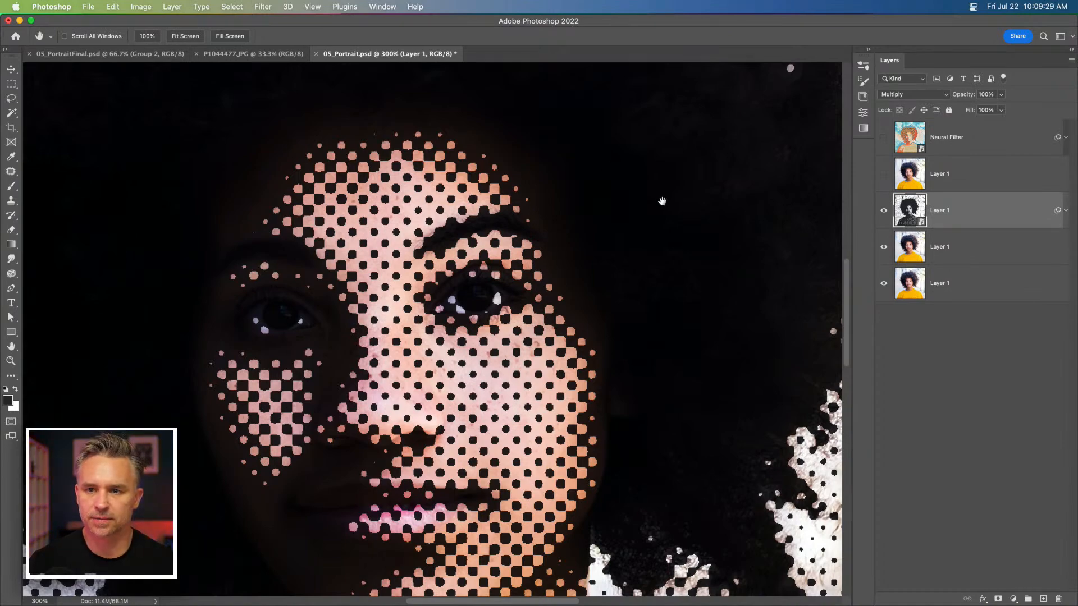
{"action": "key", "text": "super+minus"}
{"action": "key", "text": "super+minus"}
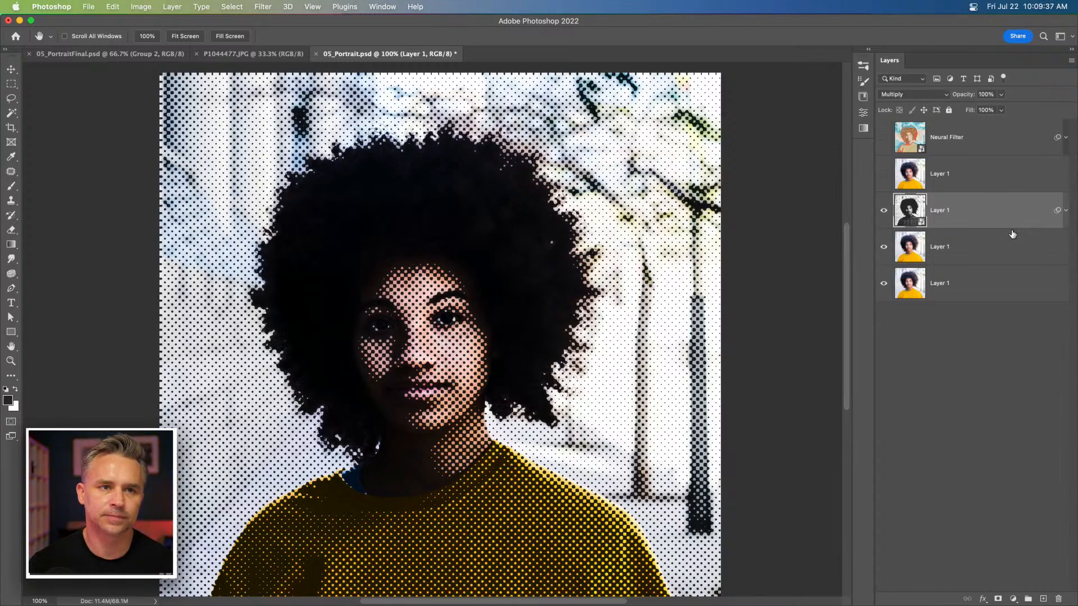
- Group the halftone layer with the colour copy below it and name the group Filter Effects
{"action": "left_click", "coordinate": [961, 254]}
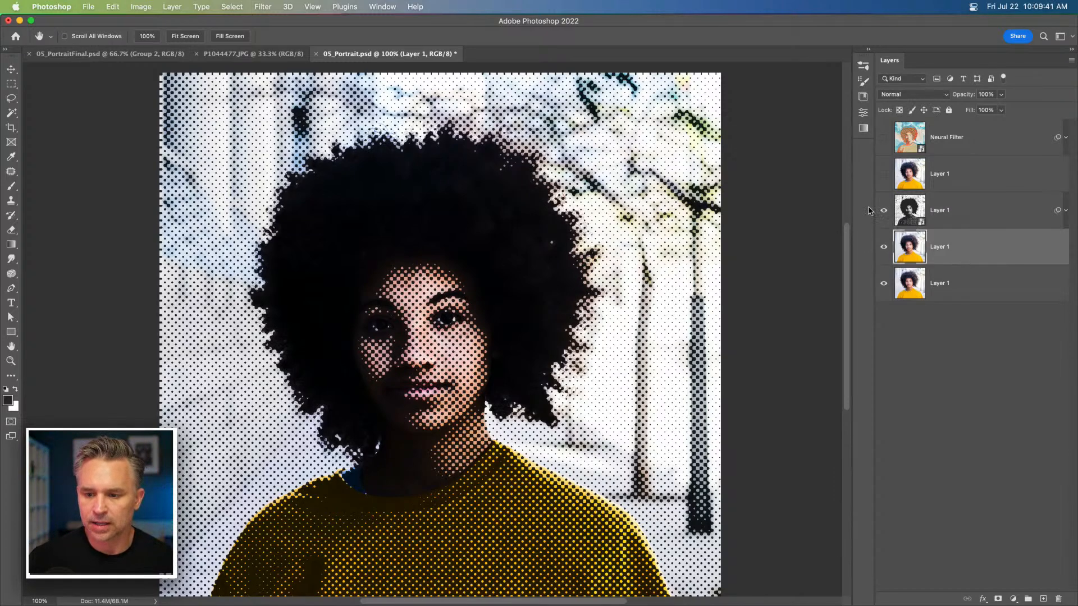
{"action": "left_click", "coordinate": [941, 214], "text": "shift"}
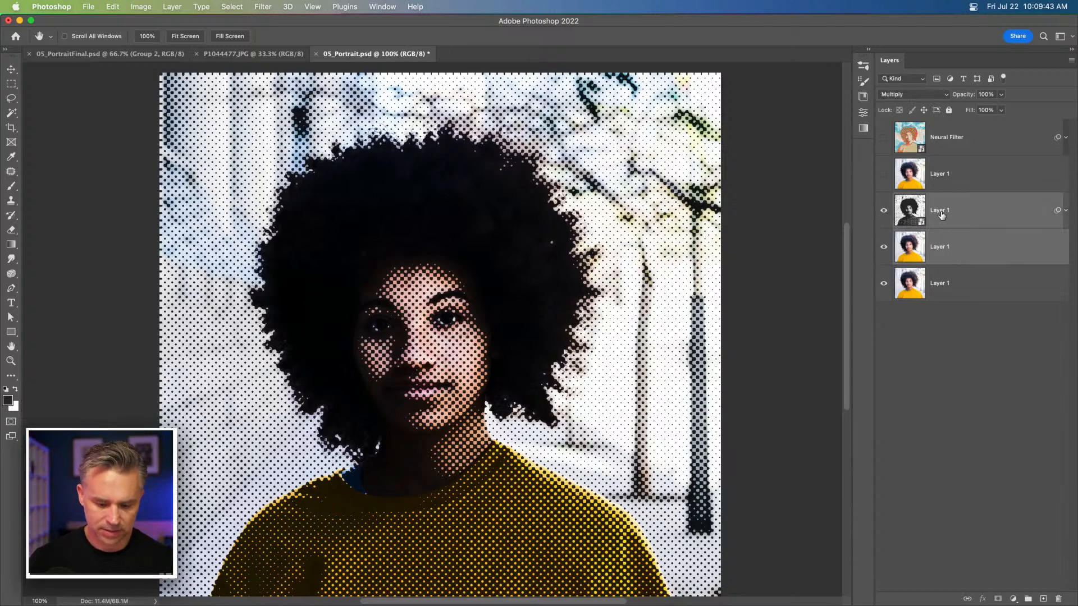
{"action": "key", "text": "super+g"}
{"action": "double_click", "coordinate": [924, 200]}
{"action": "type", "text": "Filter Effects"}
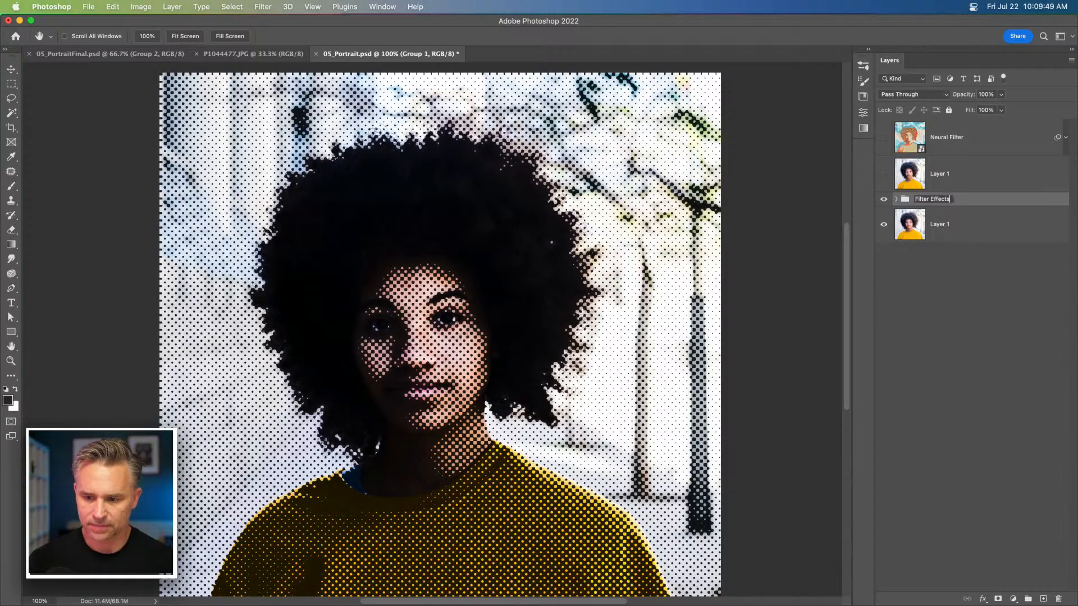
{"action": "key", "text": "Return"}
- Rename the smudged portrait layer above the Filter Effects group as Smudge Tool - Oil Paint
{"action": "double_click", "coordinate": [937, 174]}
{"action": "type", "text": "Smudge Tool - Oil Paint"}
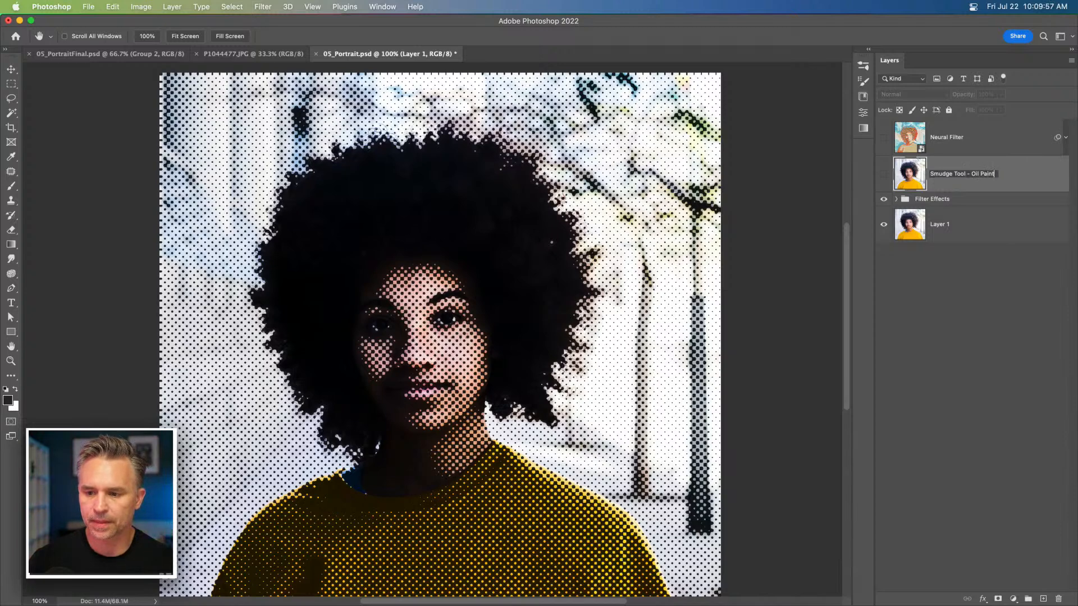
{"action": "key", "text": "Return"}
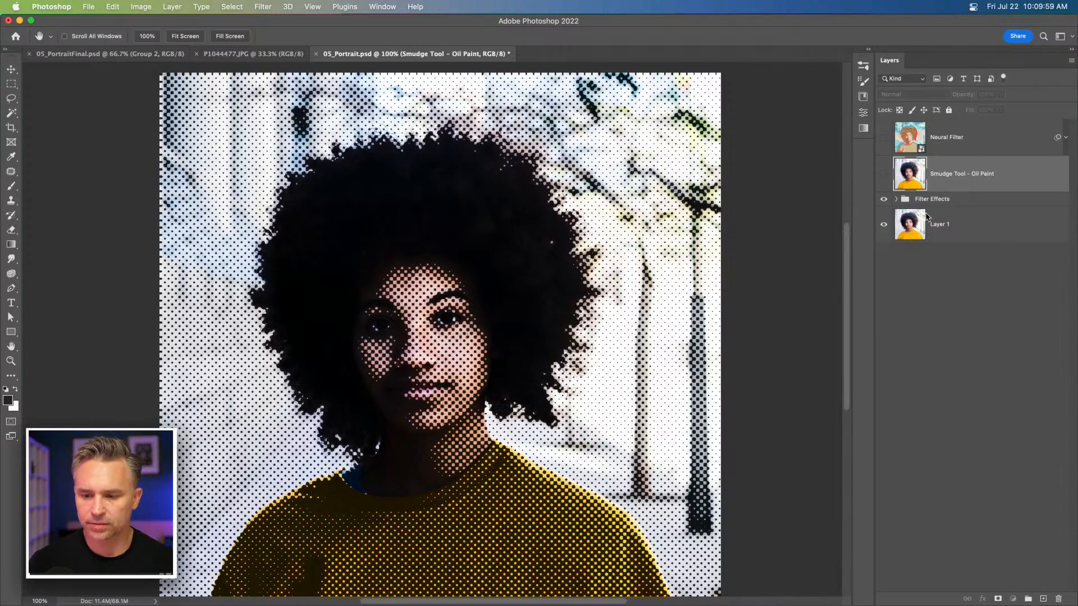
- Hide the Filter Effects group and duplicate the original portrait layer beneath it
{"action": "left_click", "coordinate": [927, 202]}
{"action": "left_click", "coordinate": [935, 225]}
{"action": "left_click", "coordinate": [883, 200]}
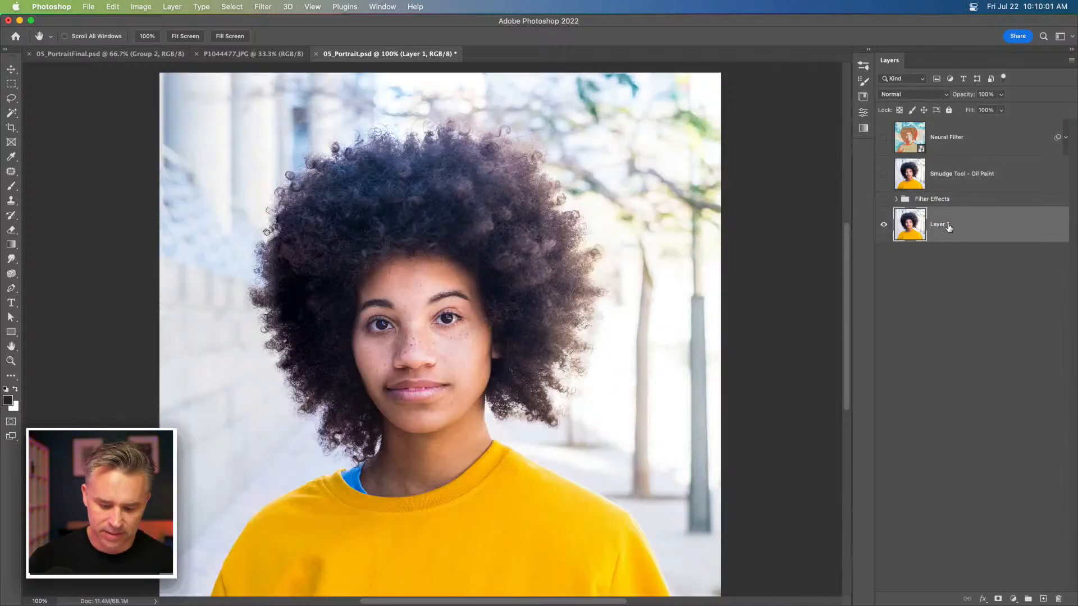
{"action": "key", "text": "super+j"}
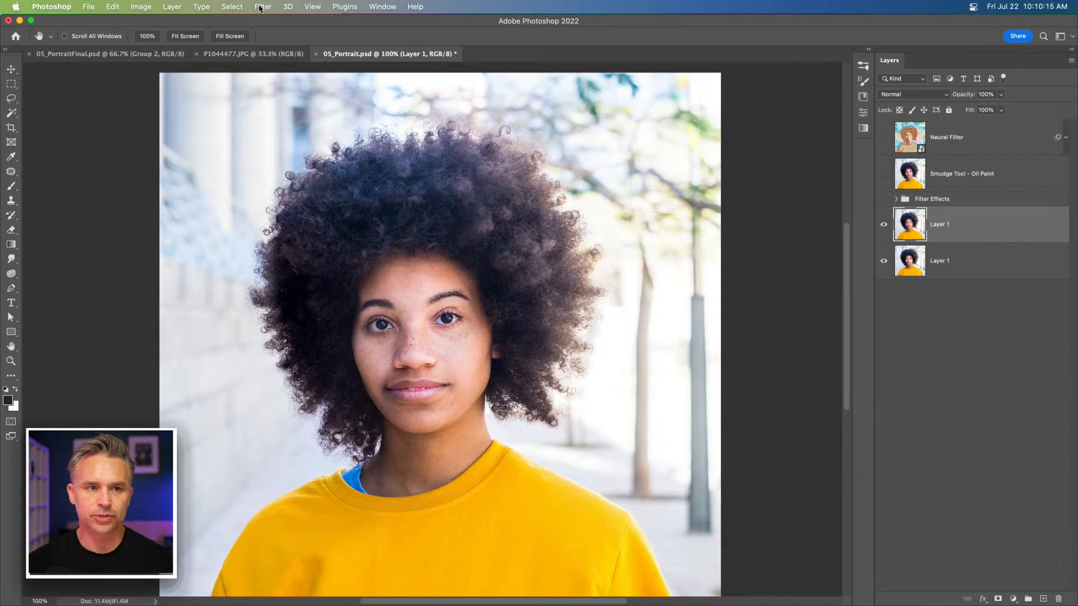
- Try the Color Halftone filter with a maximum radius of 20 pixels on the portrait copy, and undo it
{"action": "key", "text": "super+equal"}
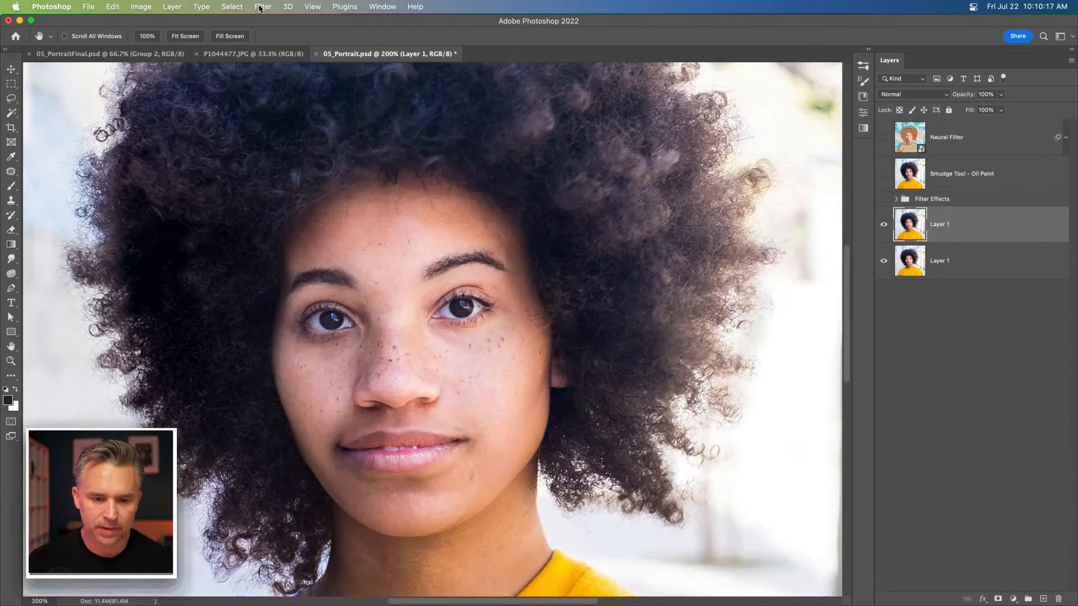
{"action": "left_click", "coordinate": [260, 7]}
{"action": "mouse_move", "coordinate": [297, 195]}
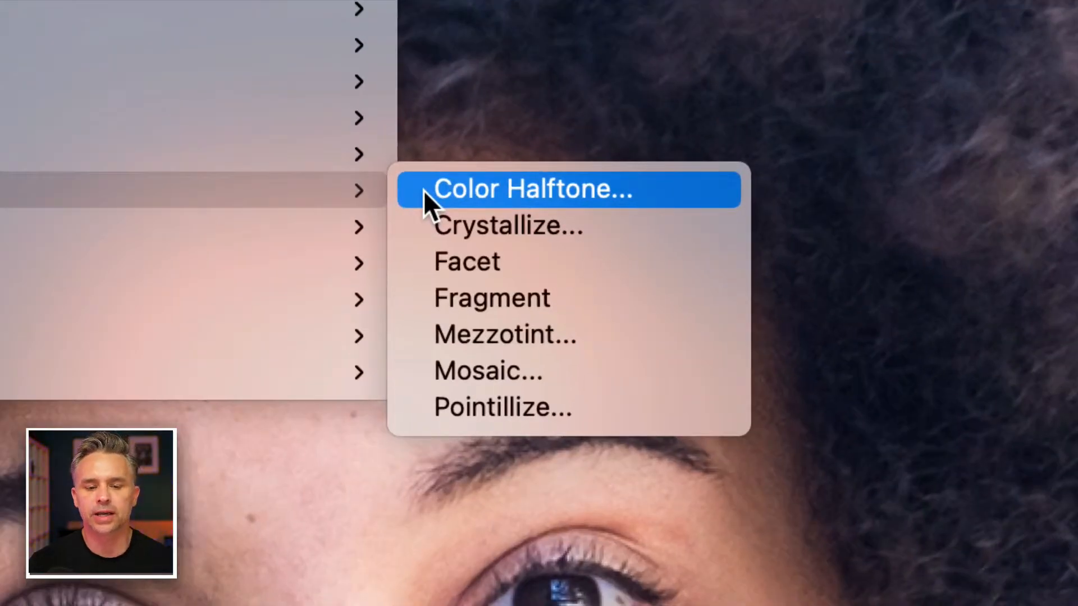
{"action": "left_click", "coordinate": [423, 190]}
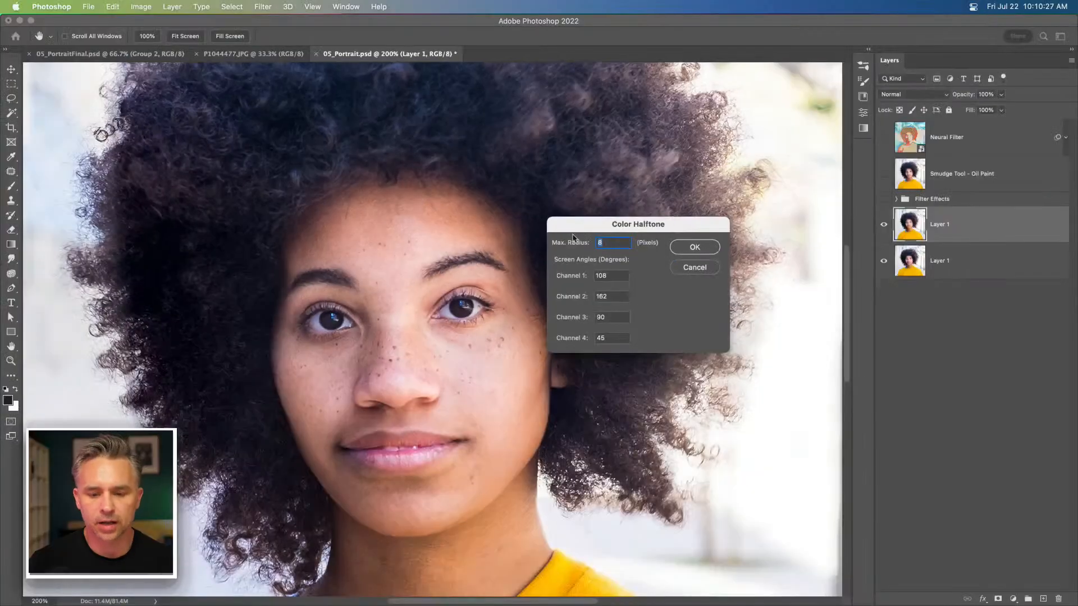
{"action": "left_click_drag", "start_coordinate": [588, 228], "coordinate": [572, 226]}
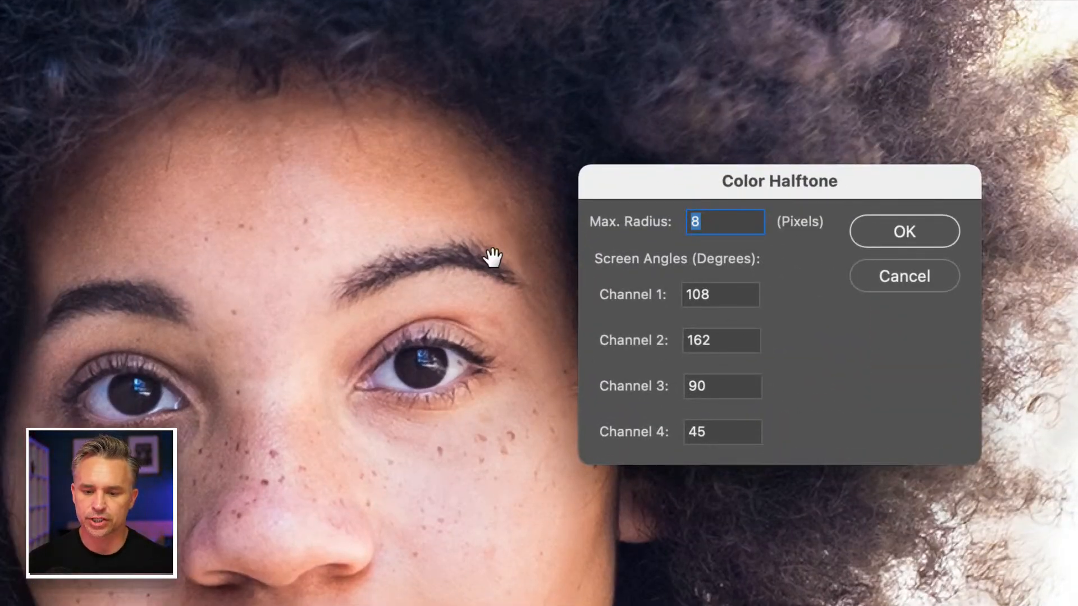
{"action": "type", "text": "20"}
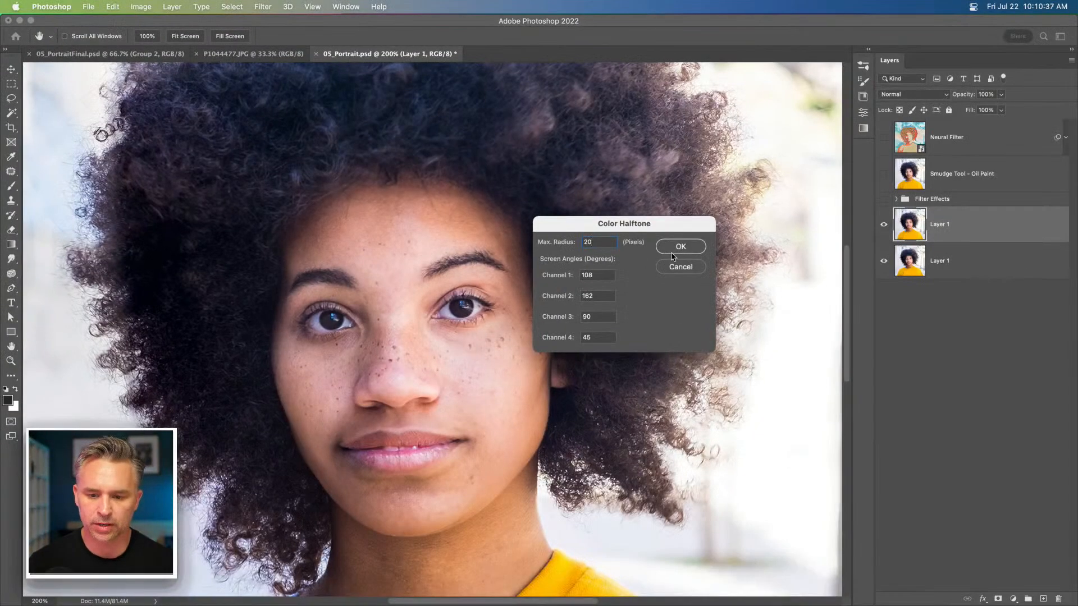
{"action": "left_click", "coordinate": [671, 248]}
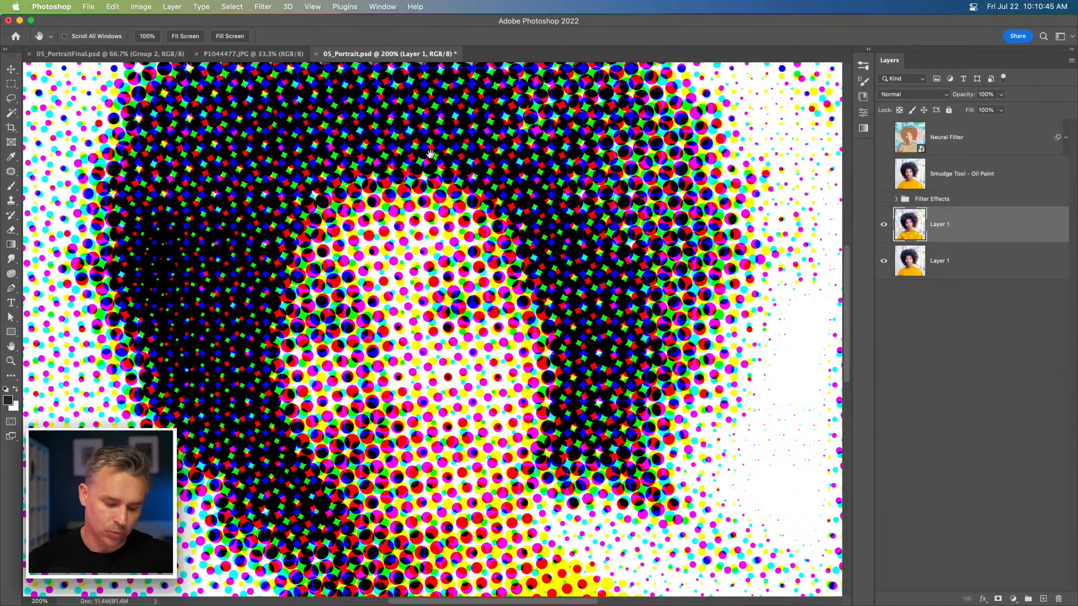
{"action": "key", "text": "super+z"}
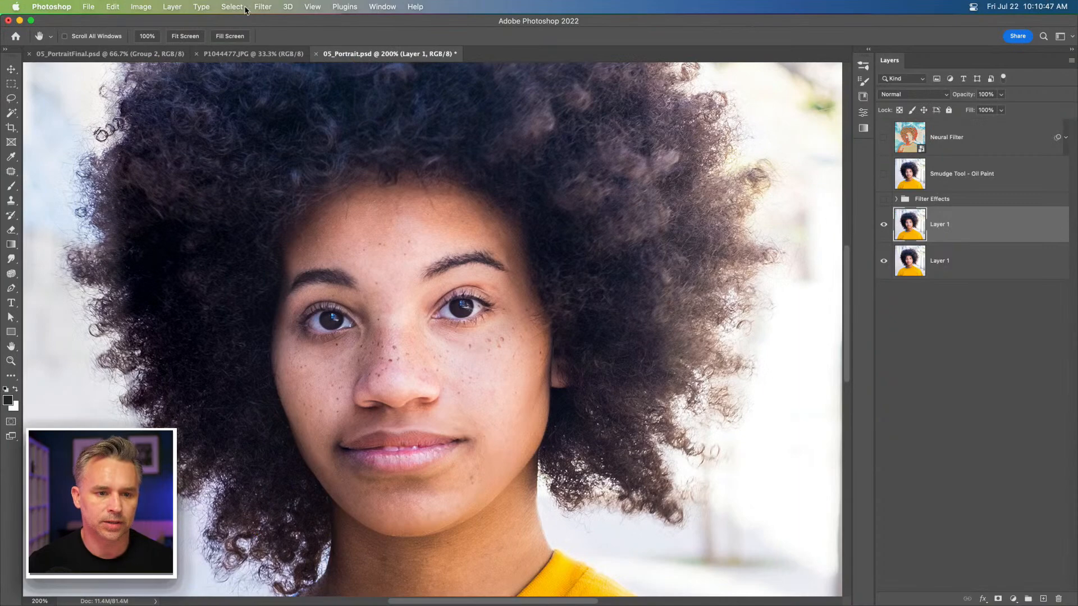
- Convert the portrait copy to a smart object and apply Color Halftone with a maximum radius of 10 pixels
{"action": "key", "text": "super+shift+o"}
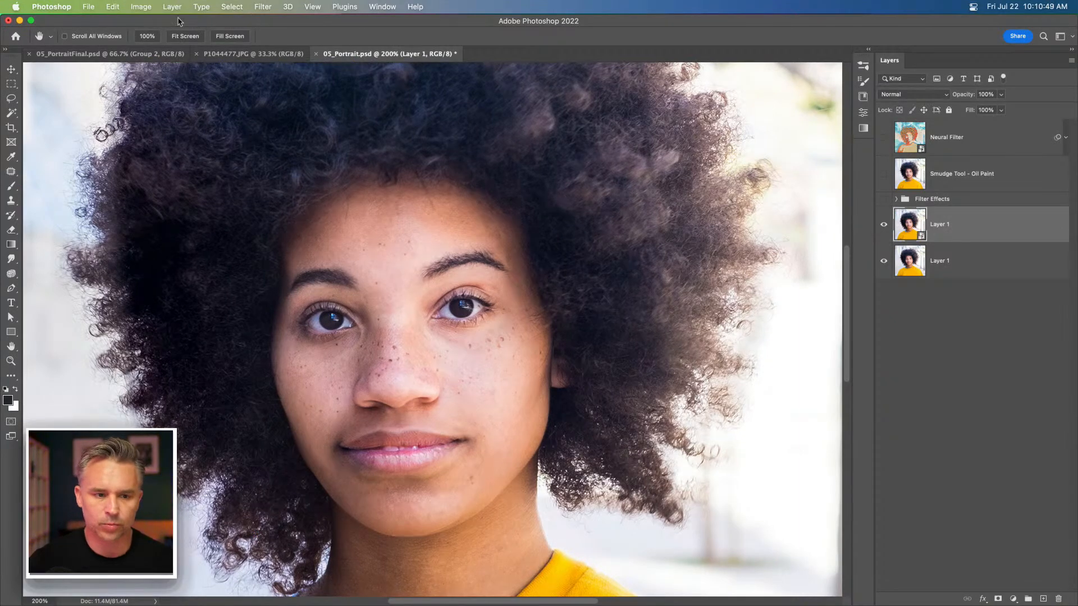
{"action": "left_click", "coordinate": [257, 7]}
{"action": "mouse_move", "coordinate": [306, 192]}
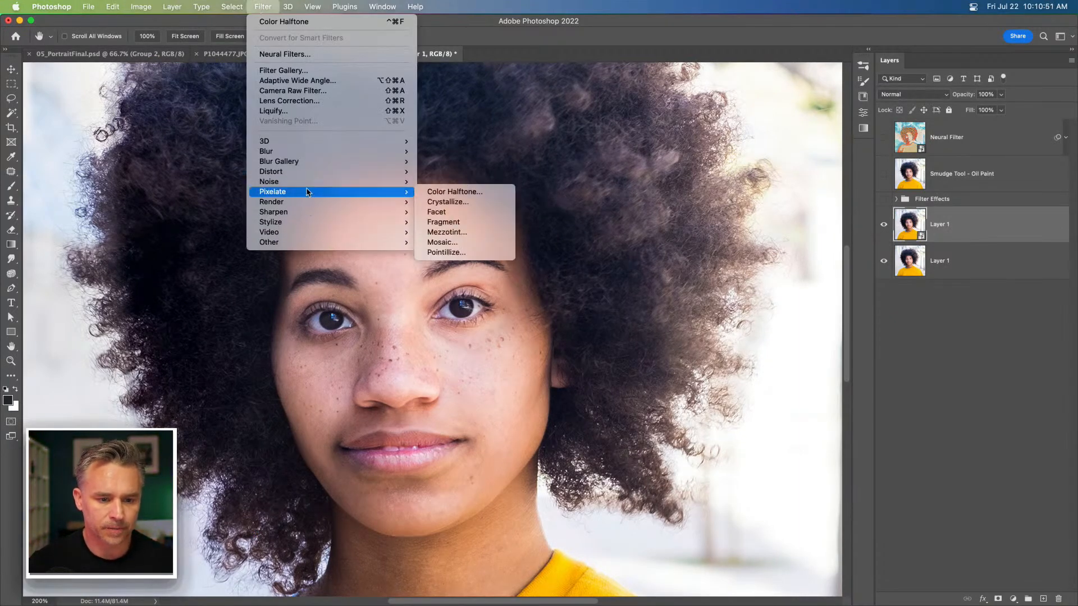
{"action": "left_click", "coordinate": [452, 192]}
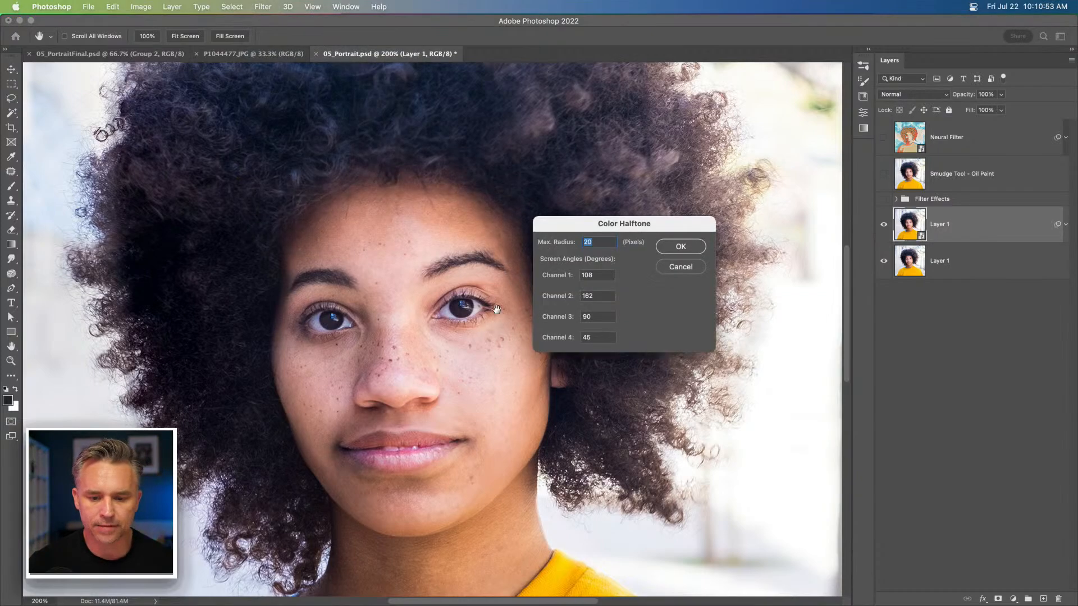
{"action": "type", "text": "10"}
{"action": "key", "text": "Return"}
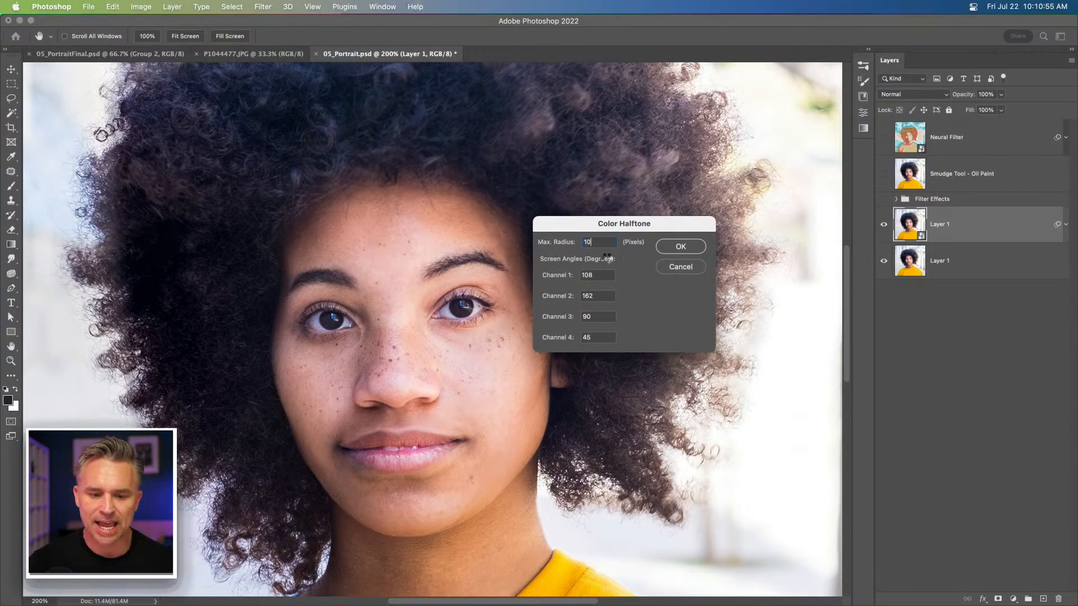
- Examine the color halftone dots on the face close up and in the overall portrait
{"action": "key", "text": "super+plus"}
{"action": "key", "text": "super+plus"}
{"action": "key", "text": "super+plus"}
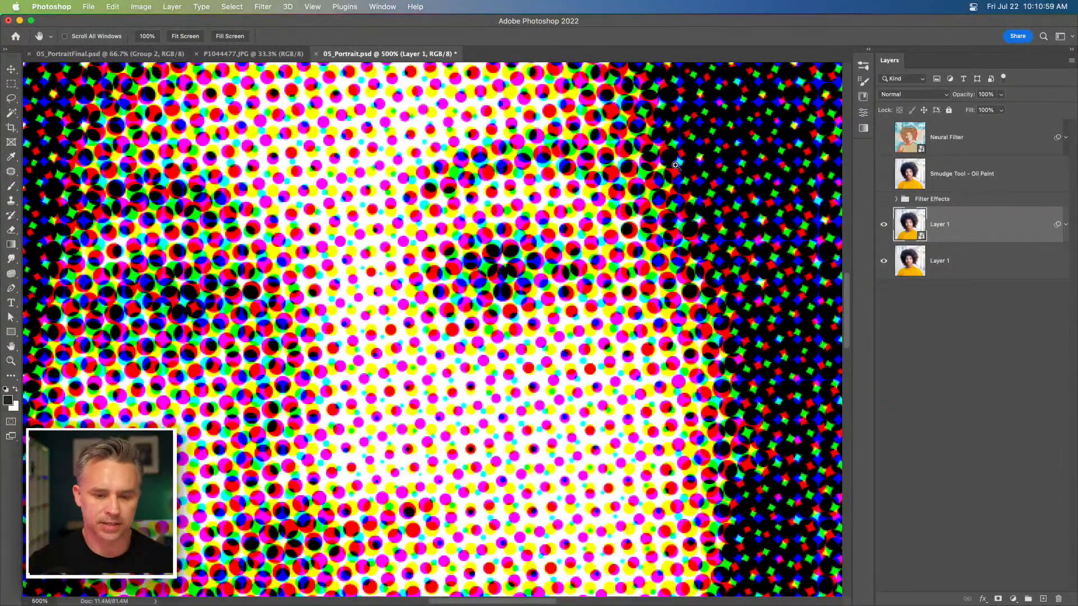
{"action": "key", "text": "super+plus"}
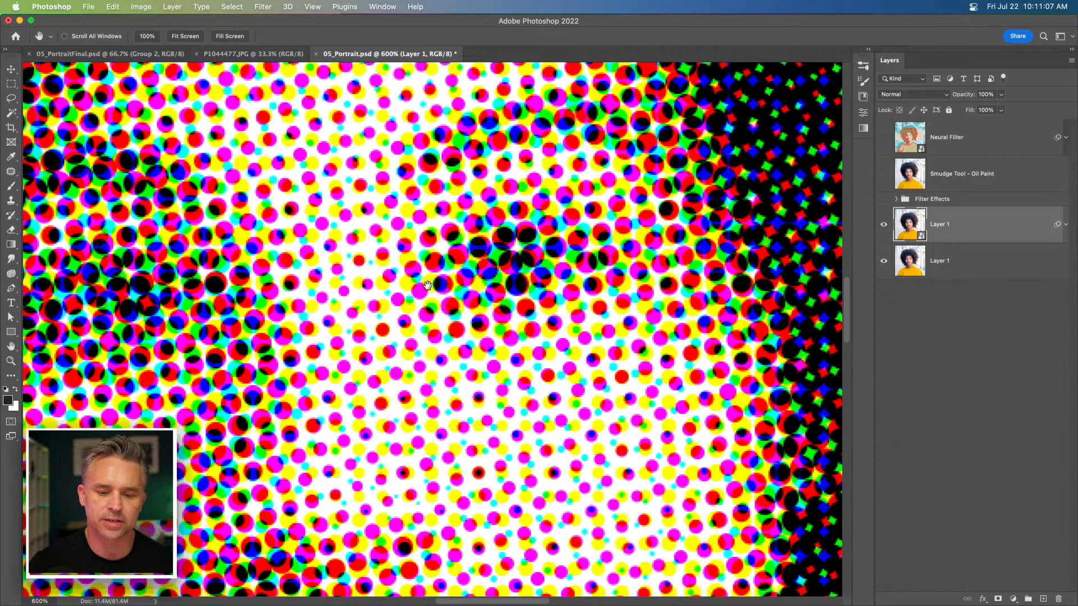
{"action": "key", "text": "super+minus"}
{"action": "key", "text": "super+minus"}
{"action": "key", "text": "super+minus"}
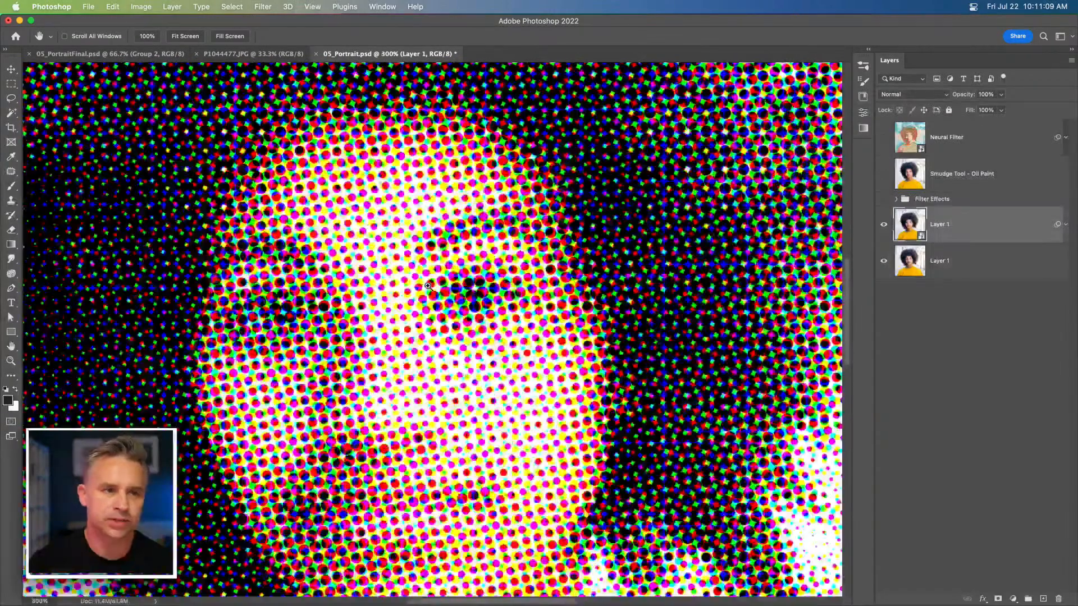
{"action": "key", "text": "super+0"}
{"action": "key", "text": "super+minus"}
{"action": "key", "text": "super+plus"}
{"action": "key", "text": "super+plus"}
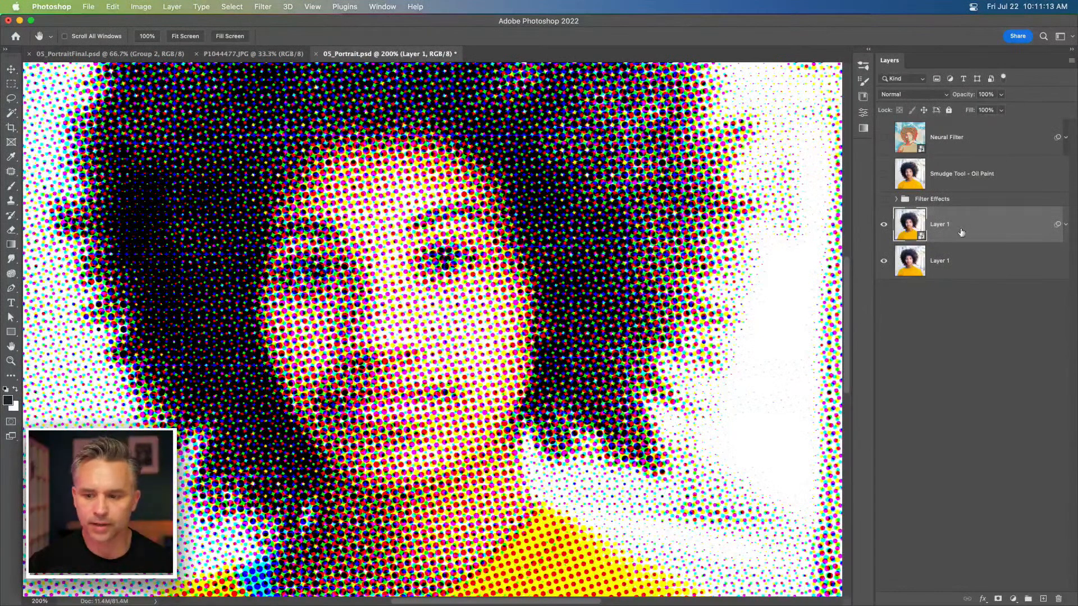
- Rename the filtered smart object layer as Color Halftone
{"action": "double_click", "coordinate": [941, 225]}
{"action": "type", "text": "C"}
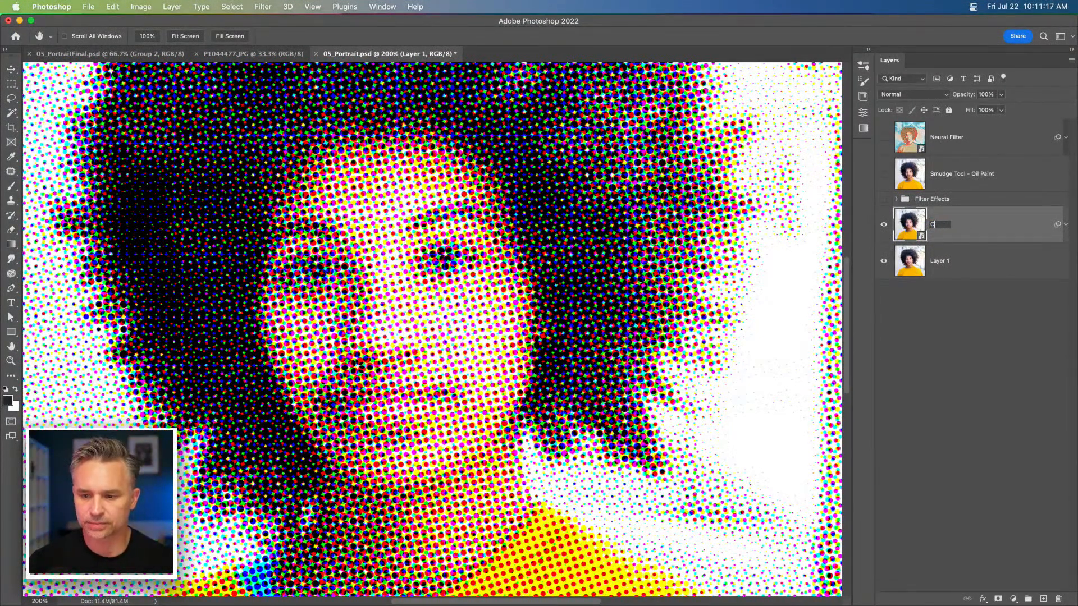
{"action": "type", "text": "Olor Halftone"}
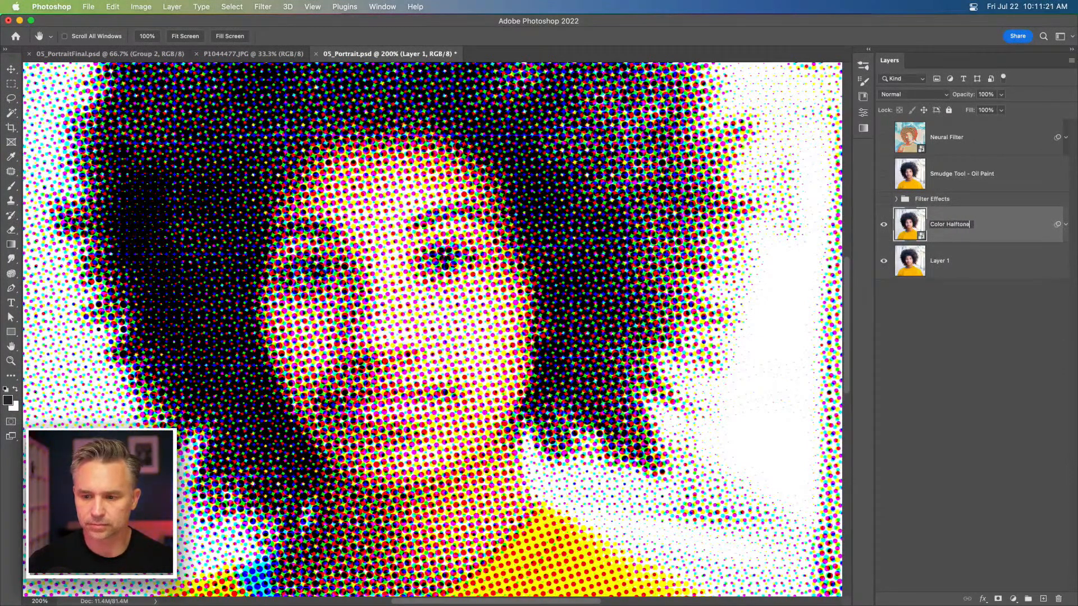
{"action": "key", "text": "Return"}
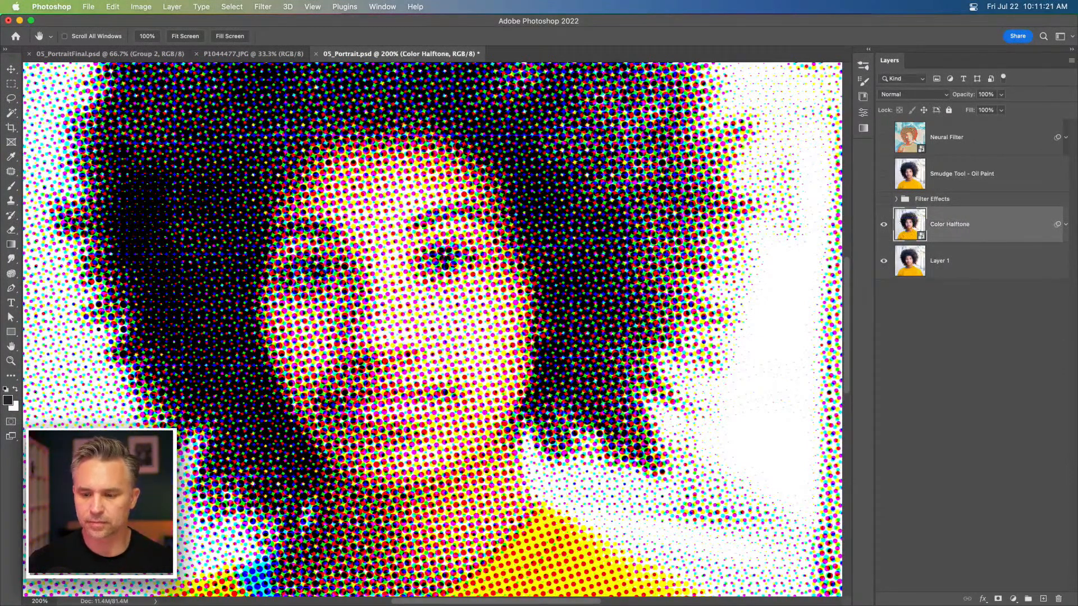
- Hide the Color Halftone layer, duplicate the original portrait layer beneath it, and hide the bottom original
{"action": "left_click", "coordinate": [961, 268]}
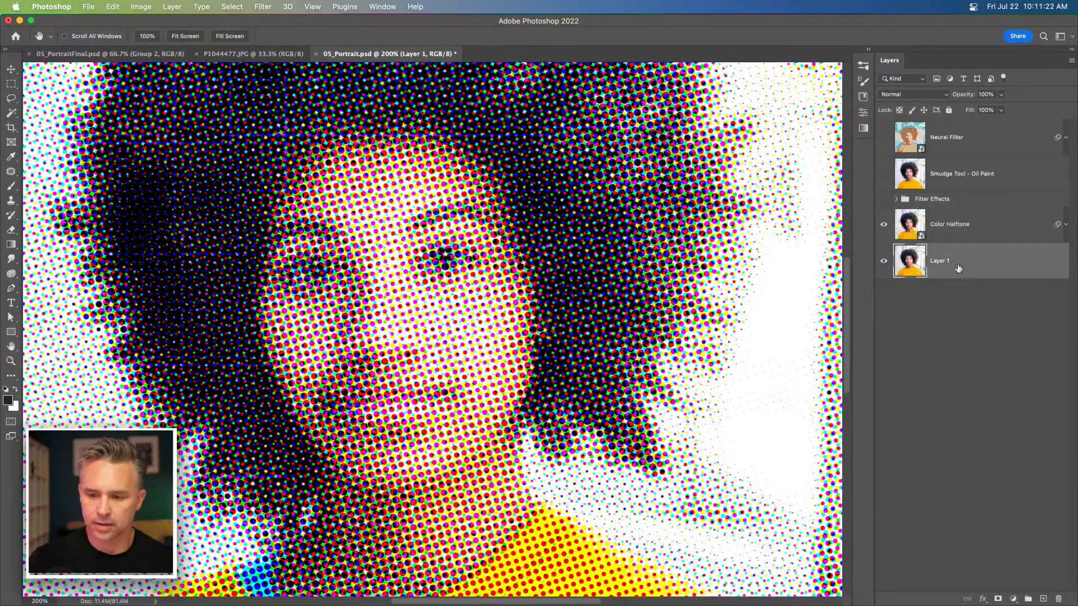
{"action": "left_click", "coordinate": [883, 224]}
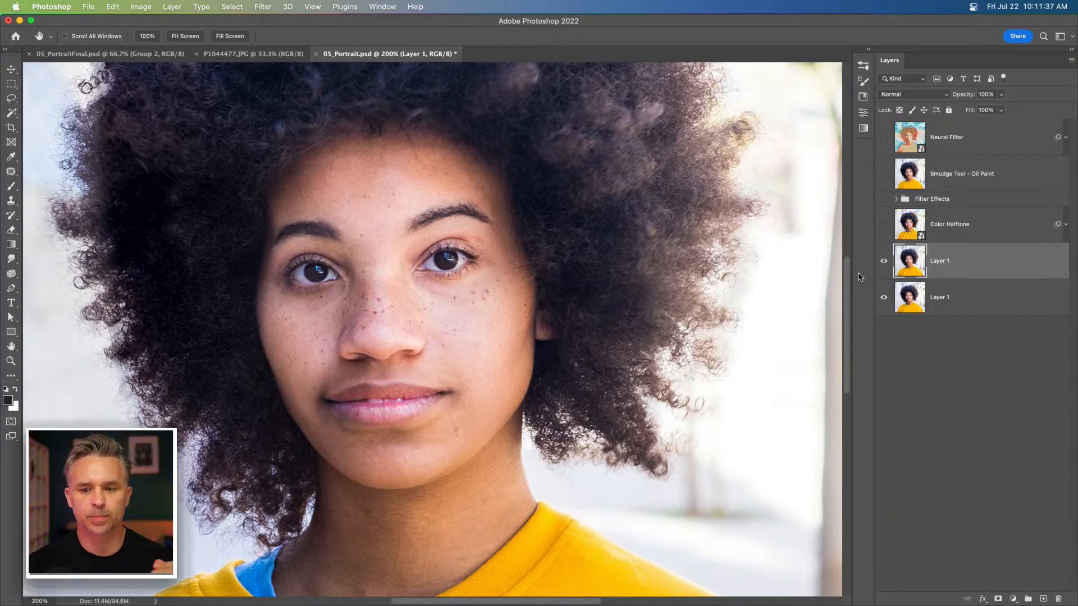
{"action": "key", "text": "super+1"}
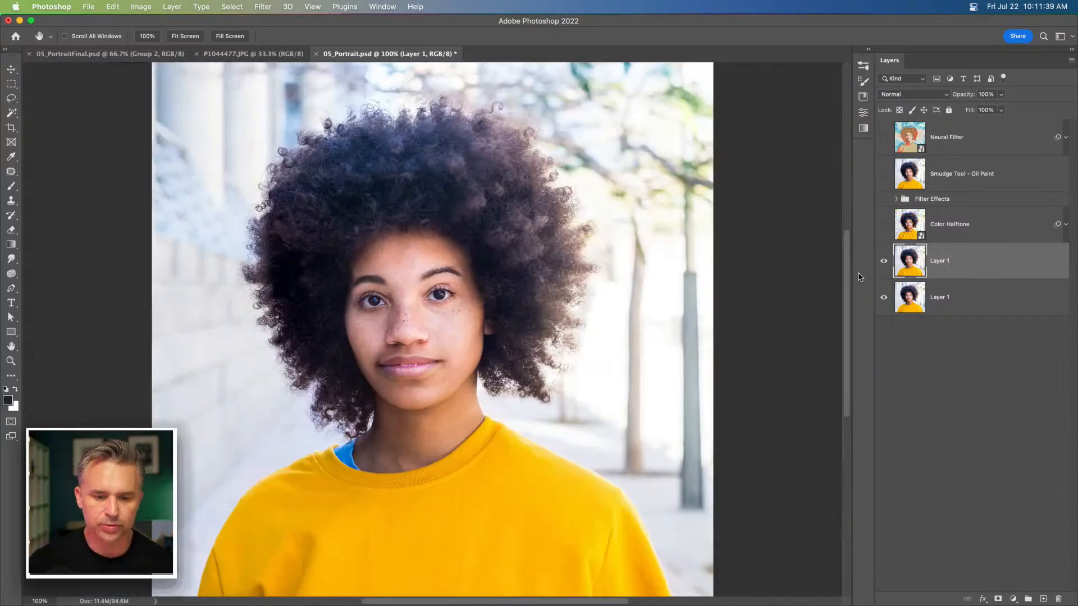
{"action": "left_click", "coordinate": [884, 297]}
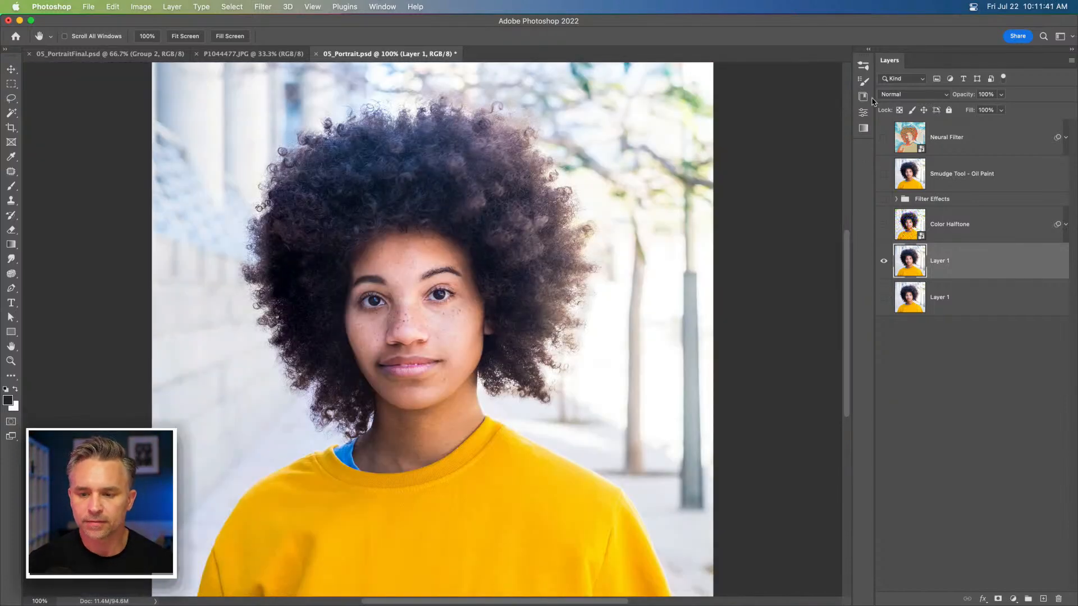
- Remove the background from the new portrait copy with the Remove Background quick action
{"action": "left_click", "coordinate": [868, 51]}
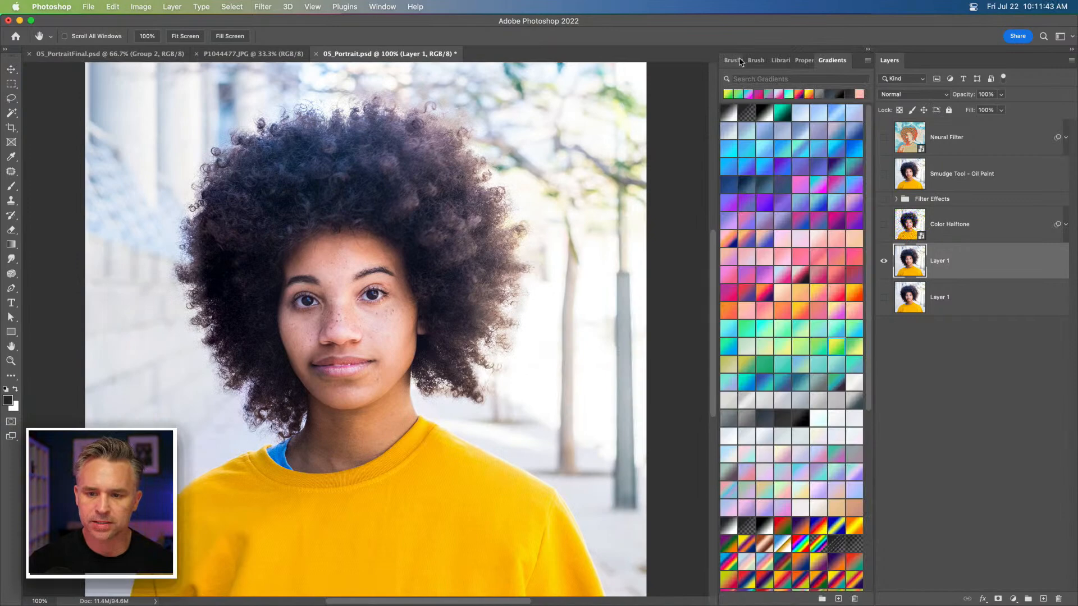
{"action": "left_click", "coordinate": [804, 60]}
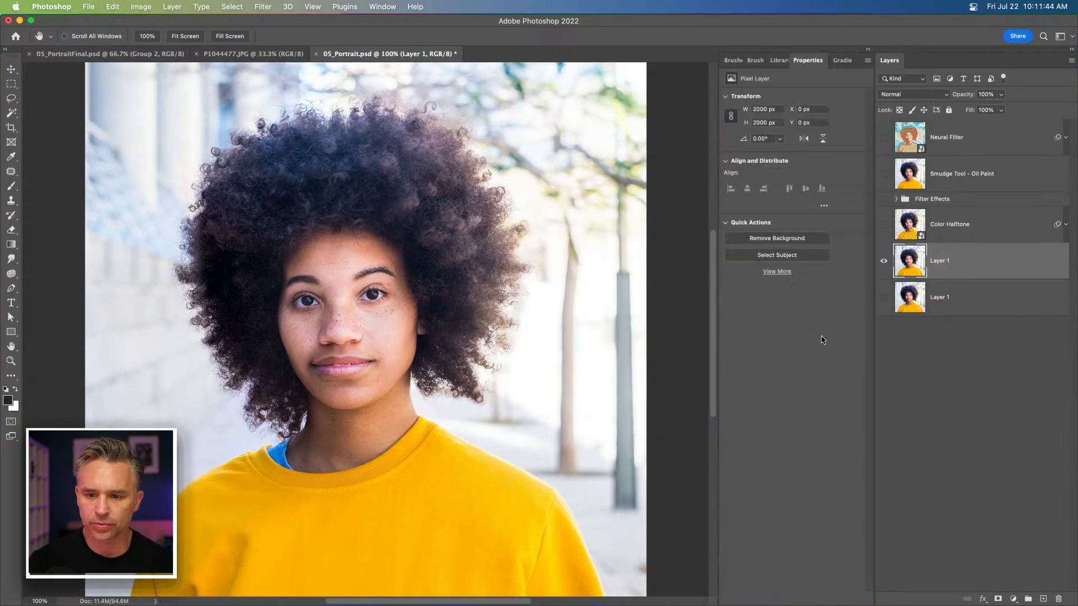
{"action": "left_click", "coordinate": [774, 241]}
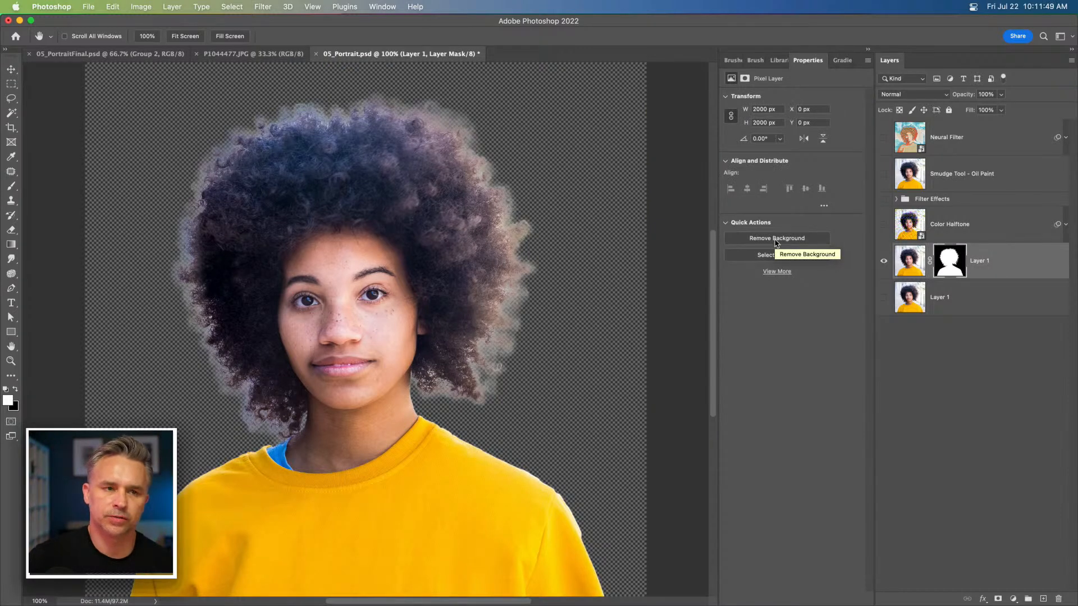
- Add a new layer beneath the cut-out portrait, try several gradient presets on it, and fill it with the yellow-to-pink one
{"action": "left_click", "coordinate": [951, 291]}
{"action": "left_click", "coordinate": [1040, 599]}
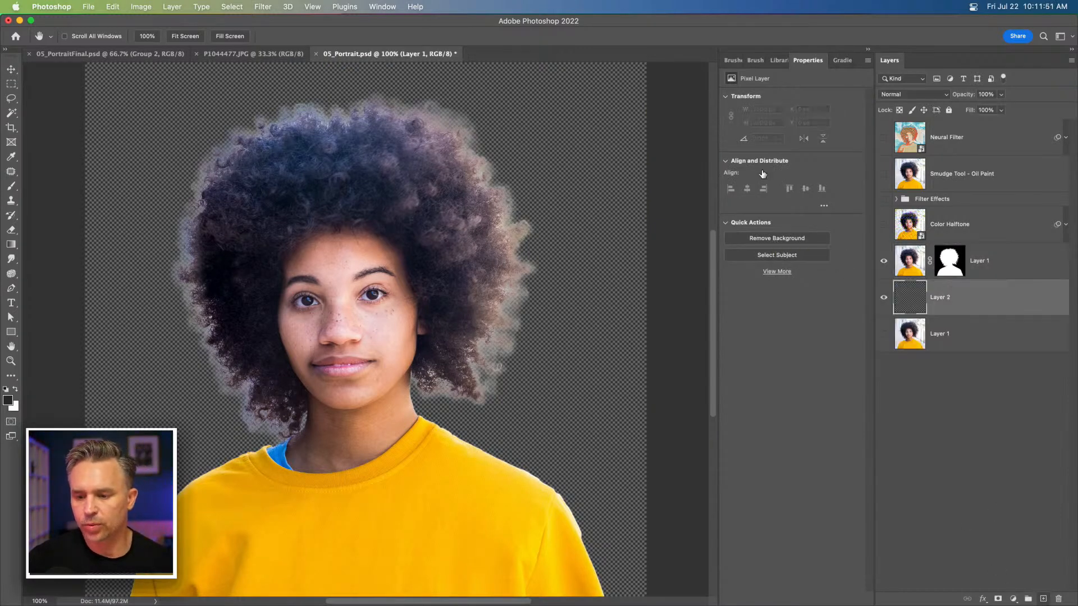
{"action": "left_click", "coordinate": [836, 60]}
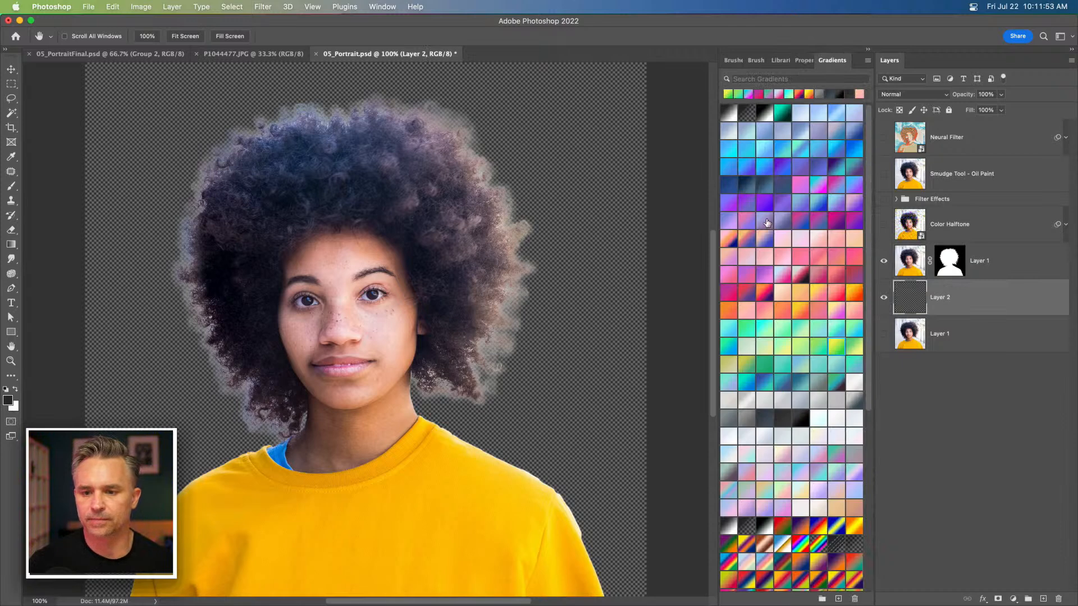
{"action": "left_click", "coordinate": [762, 293]}
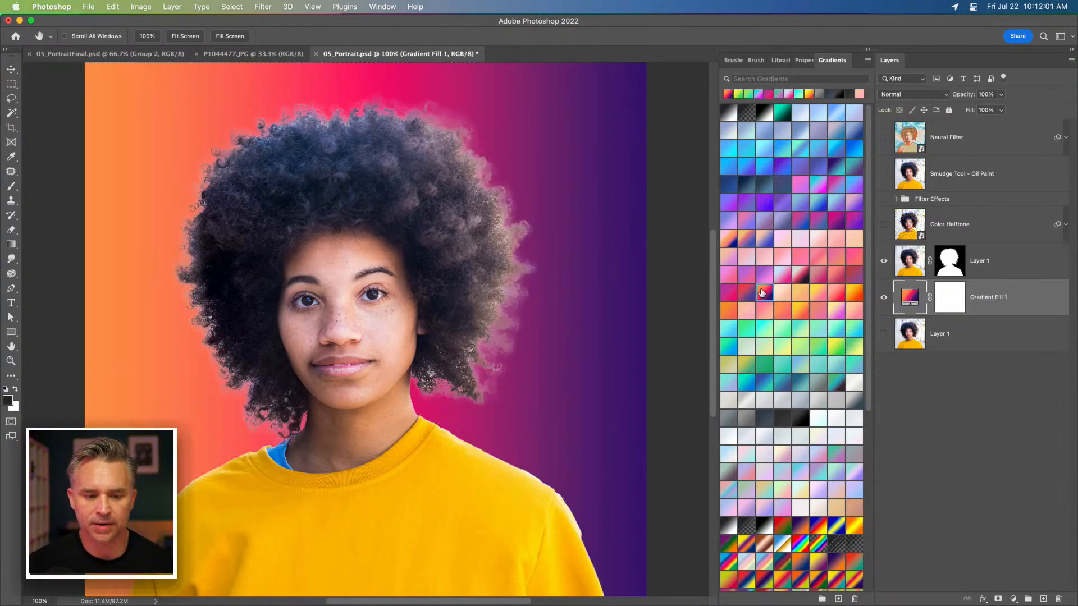
{"action": "left_click", "coordinate": [817, 293]}
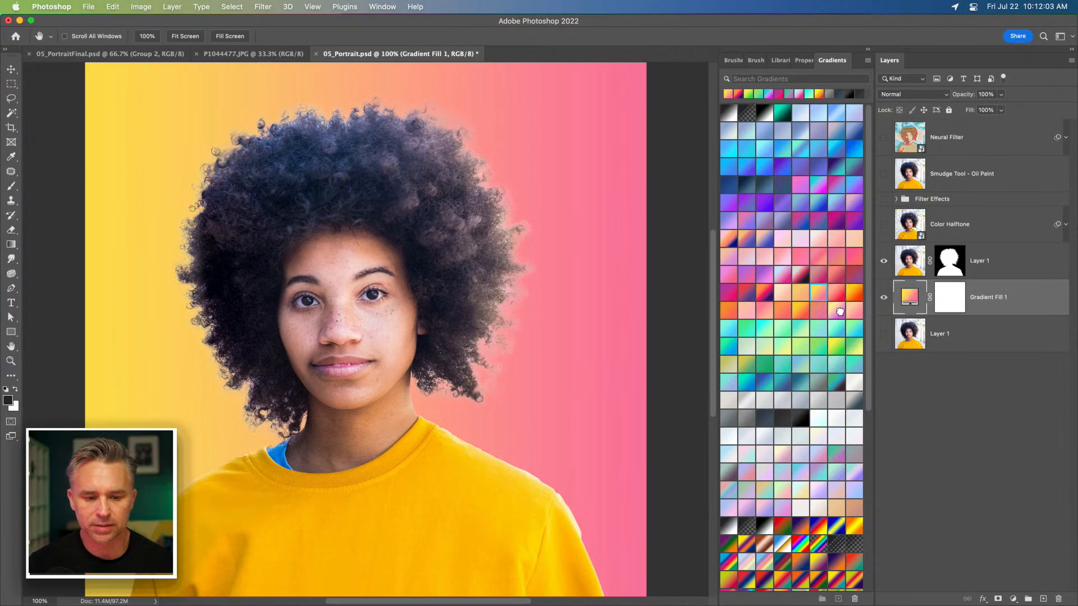
{"action": "left_click", "coordinate": [841, 317]}
{"action": "left_click", "coordinate": [817, 297]}
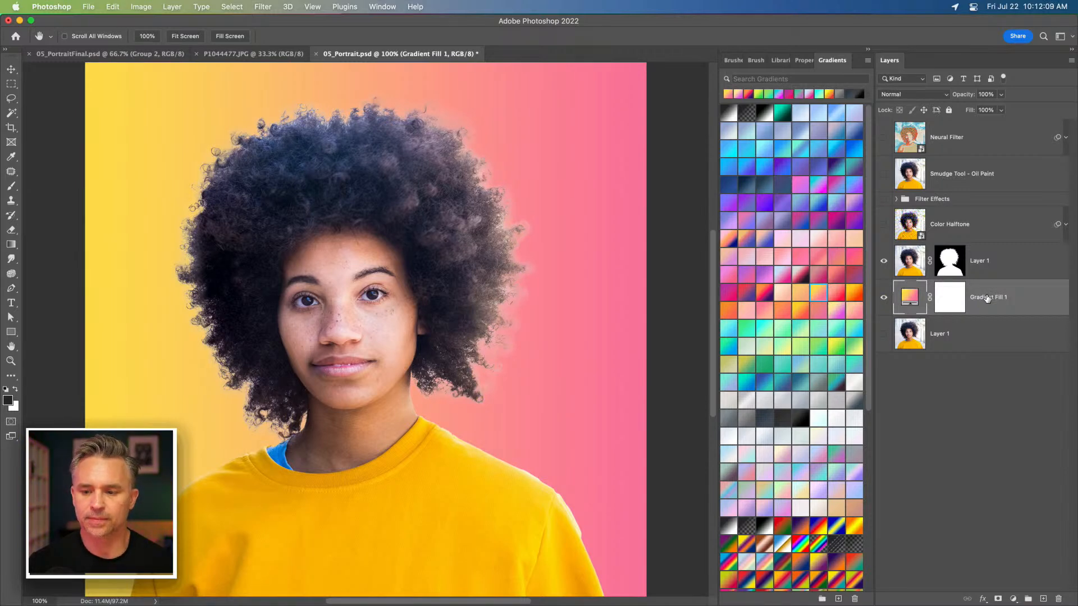
- Duplicate the cut-out portrait layer, apply the copy's layer mask permanently, and hide the masked original beneath it
{"action": "left_click", "coordinate": [987, 267]}
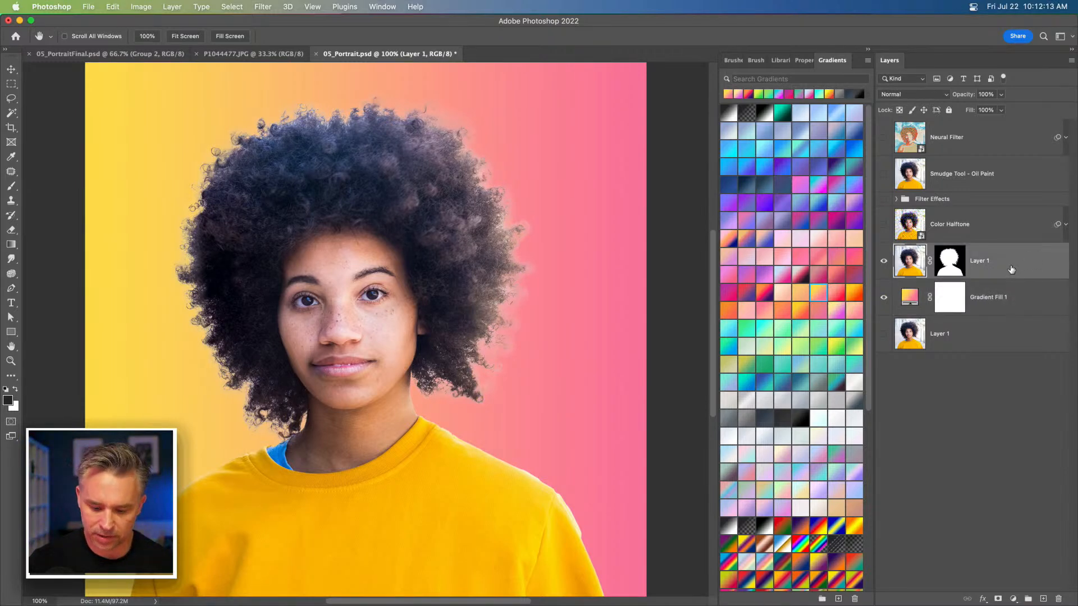
{"action": "key", "text": "super+j"}
{"action": "key", "text": "super+z"}
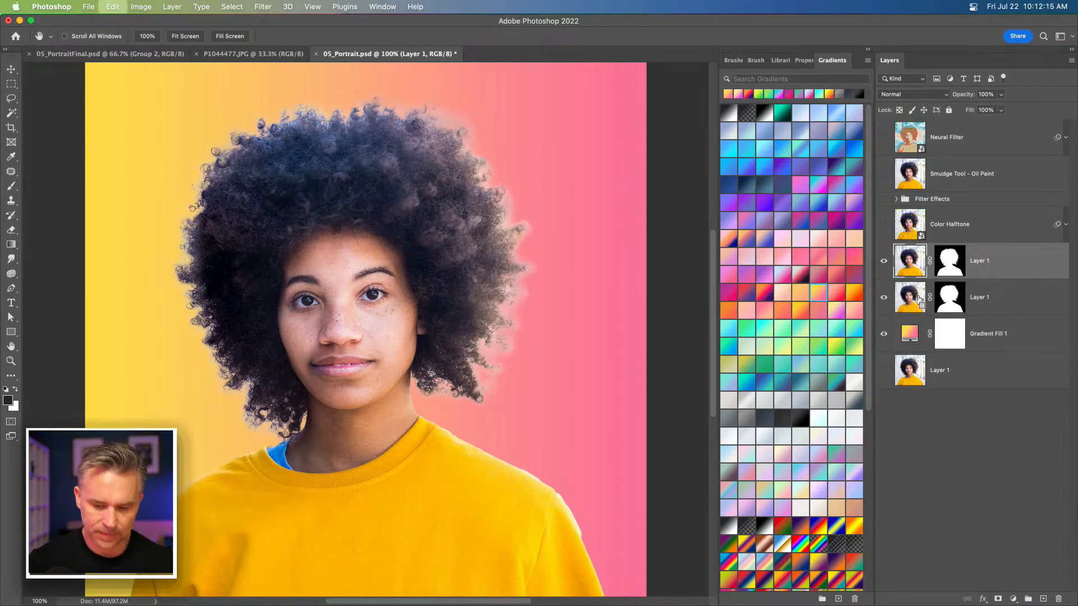
{"action": "key", "text": "super+j"}
{"action": "left_click_drag", "start_coordinate": [944, 262], "coordinate": [1058, 599]}
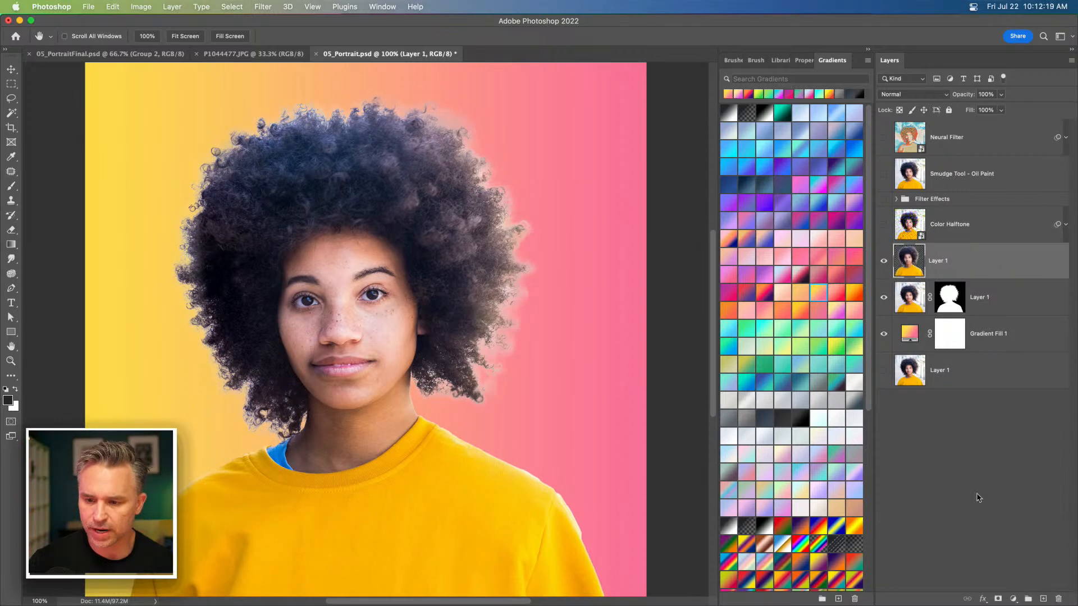
{"action": "left_click", "coordinate": [884, 298]}
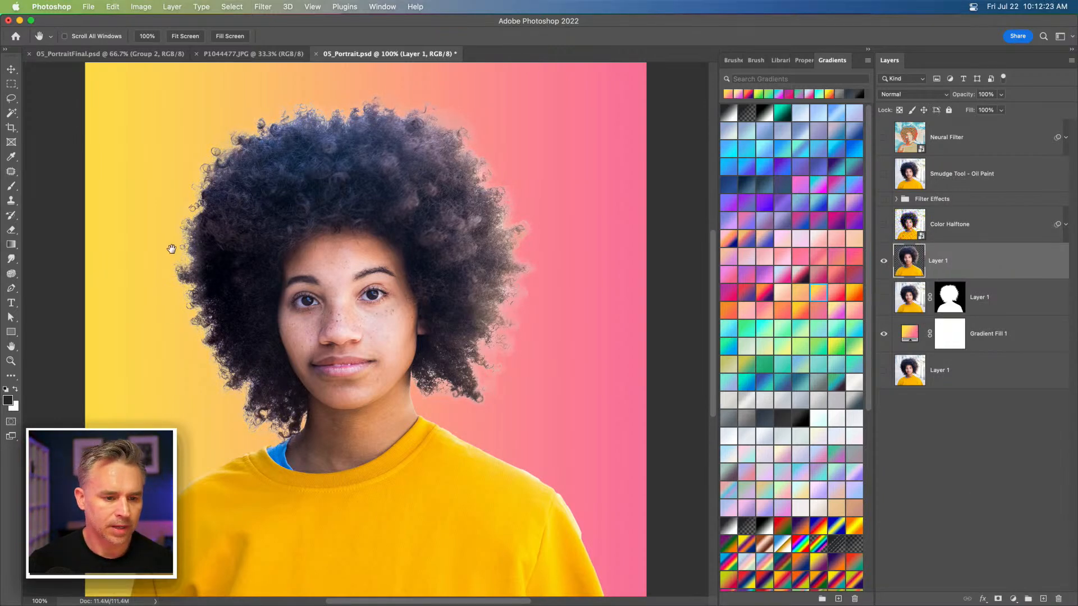
- Select the yellow shirt on the upper portrait copy with the Object Selection tool in Lasso mode
{"action": "scroll", "coordinate": [174, 235], "scroll_direction": "down", "scroll_amount": 5}
{"action": "left_click_drag", "start_coordinate": [178, 210], "coordinate": [181, 203]}
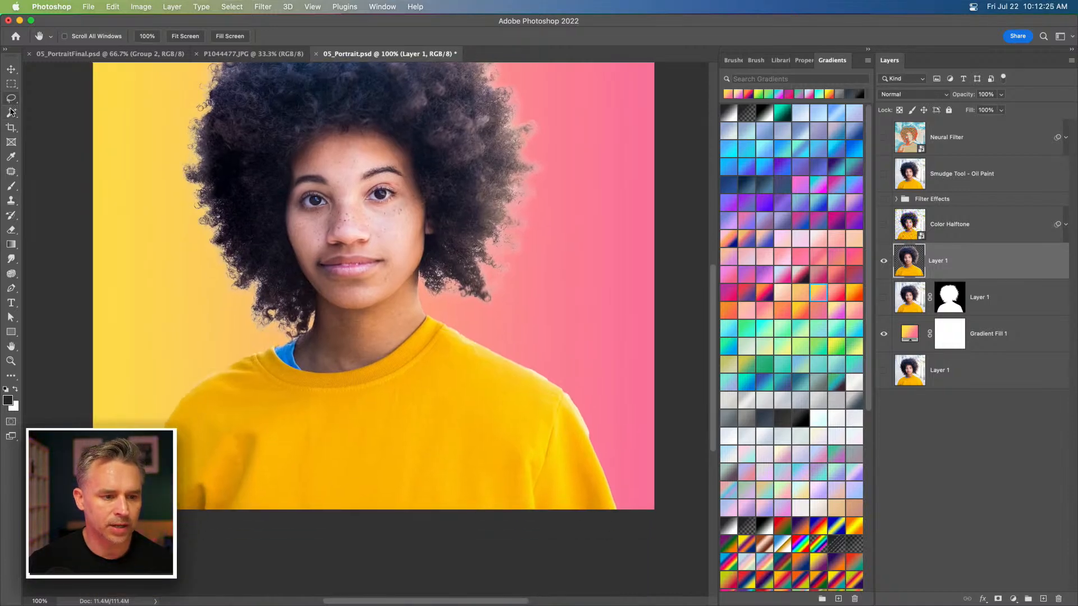
{"action": "left_click", "coordinate": [12, 114]}
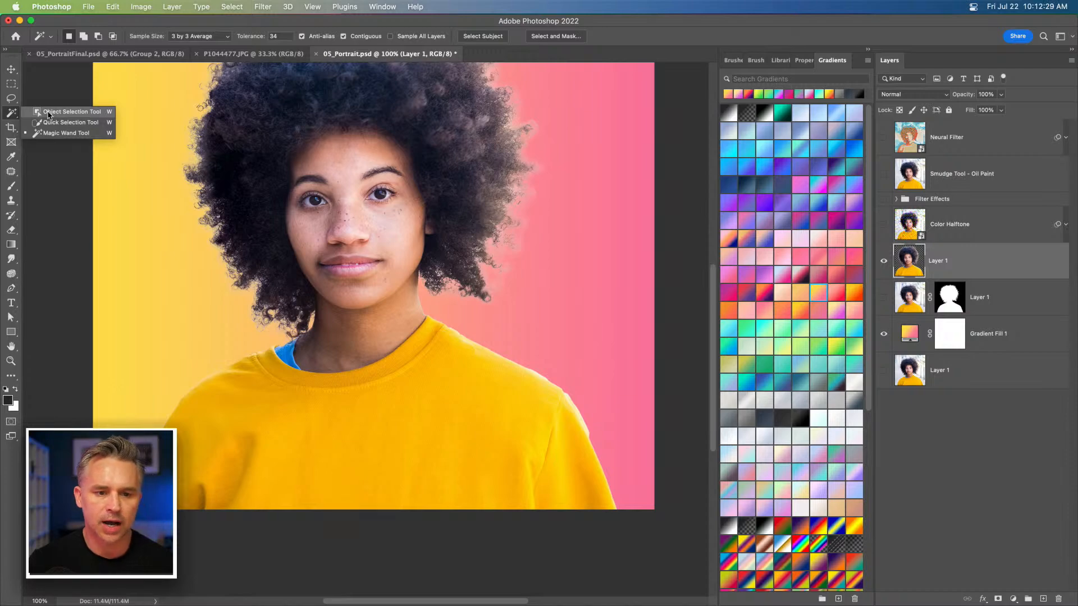
{"action": "left_click", "coordinate": [48, 113]}
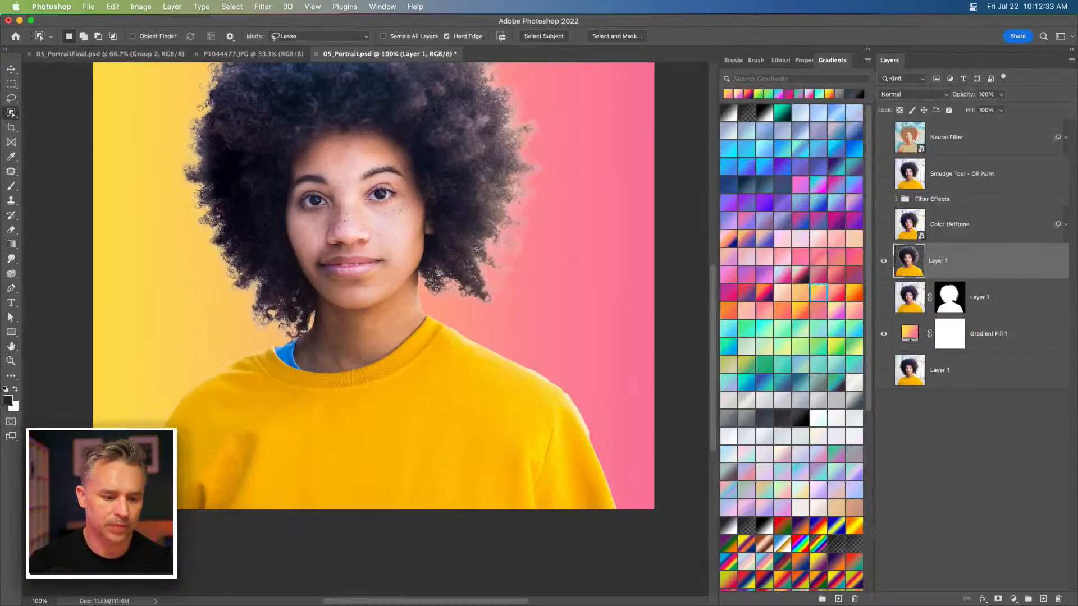
{"action": "mouse_move", "coordinate": [140, 426]}
{"action": "left_mouse_down"}
{"action": "mouse_move", "coordinate": [252, 335]}
{"action": "mouse_move", "coordinate": [292, 365]}
{"action": "left_mouse_up"}
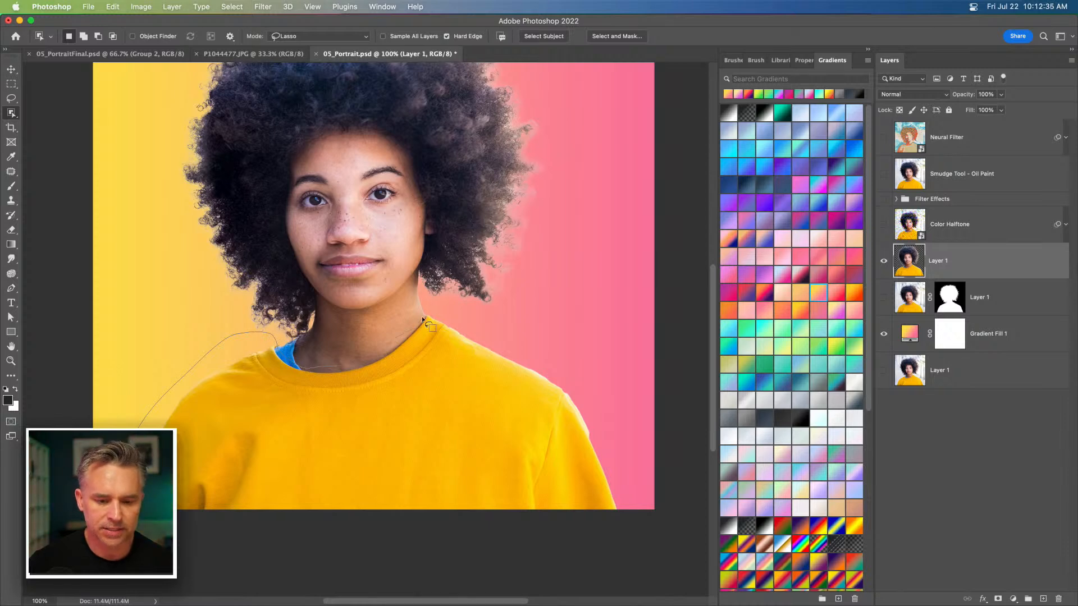
{"action": "mouse_move", "coordinate": [596, 380]}
{"action": "left_mouse_down"}
{"action": "mouse_move", "coordinate": [517, 511]}
{"action": "mouse_move", "coordinate": [189, 511]}
{"action": "left_mouse_up"}
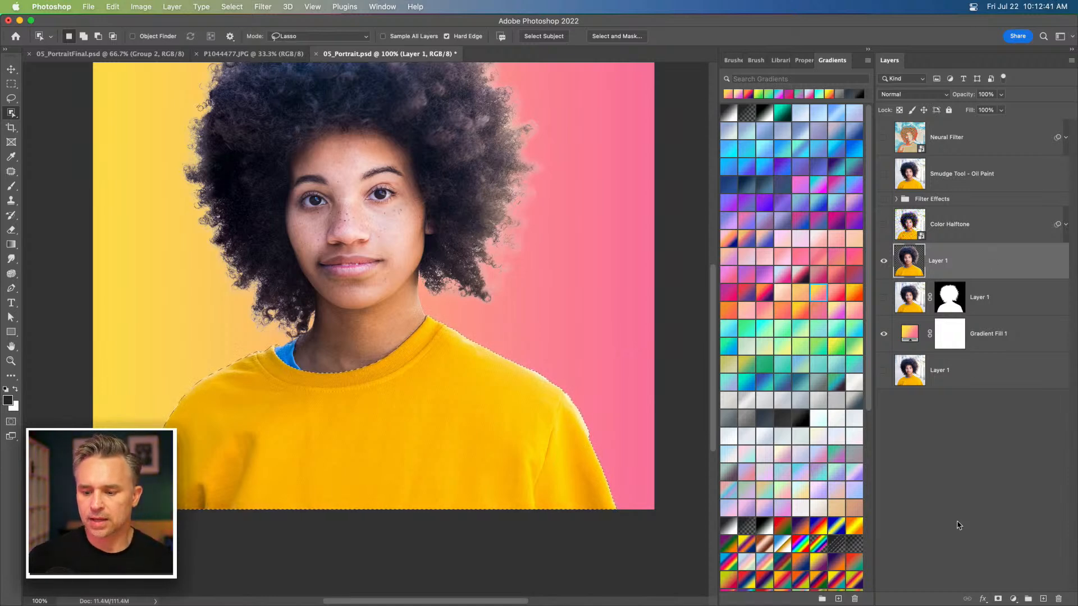
- Add a layer mask from the shirt selection to the upper portrait copy and toggle its visibility to check it
{"action": "left_click", "coordinate": [997, 598]}
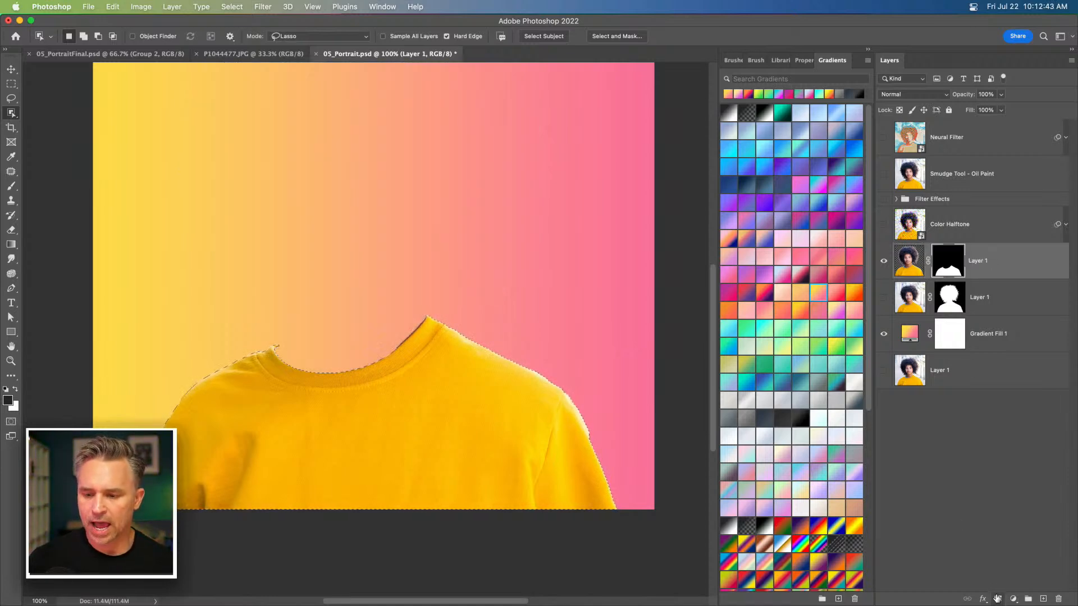
{"action": "left_click", "coordinate": [884, 261]}
{"action": "left_click", "coordinate": [884, 260]}
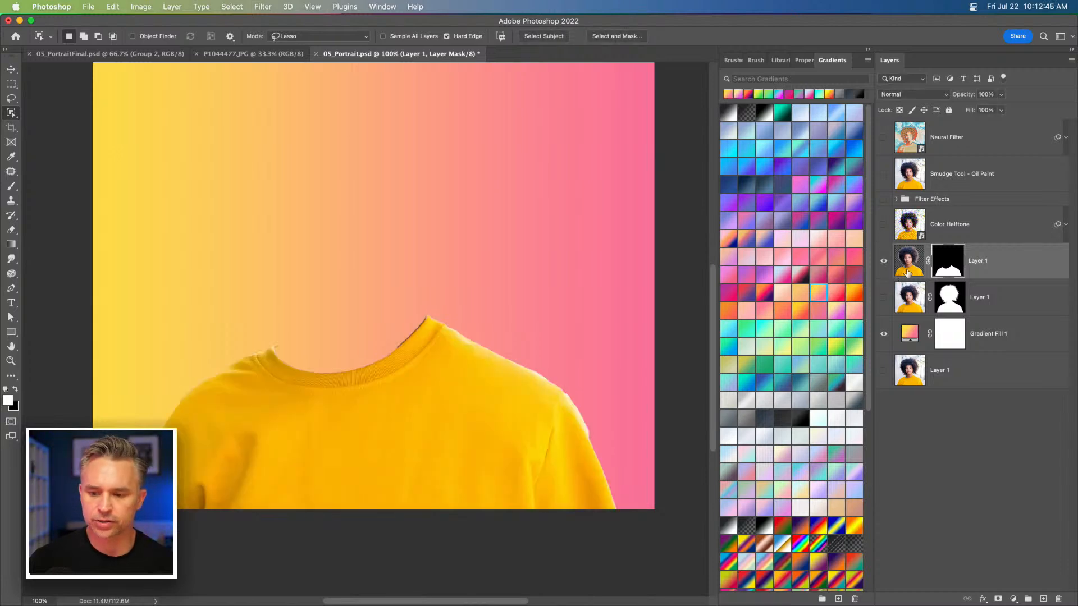
- Apply a lavender-to-pink Gradient Overlay layer style to the masked shirt layer
{"action": "double_click", "coordinate": [1042, 260]}
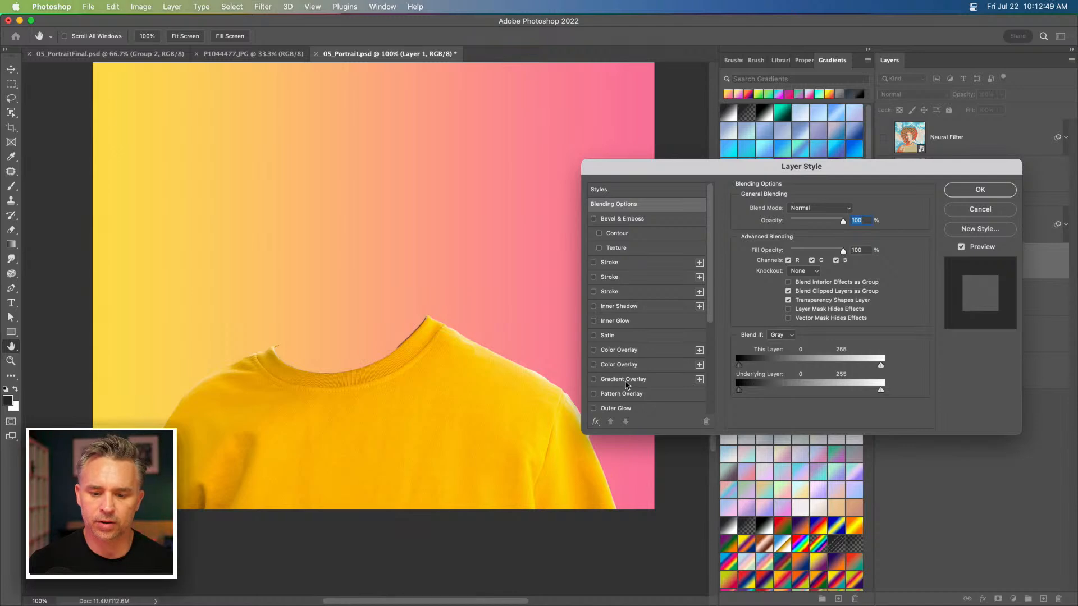
{"action": "left_click", "coordinate": [624, 379]}
{"action": "left_click_drag", "start_coordinate": [712, 173], "coordinate": [698, 162]}
{"action": "left_click", "coordinate": [956, 179]}
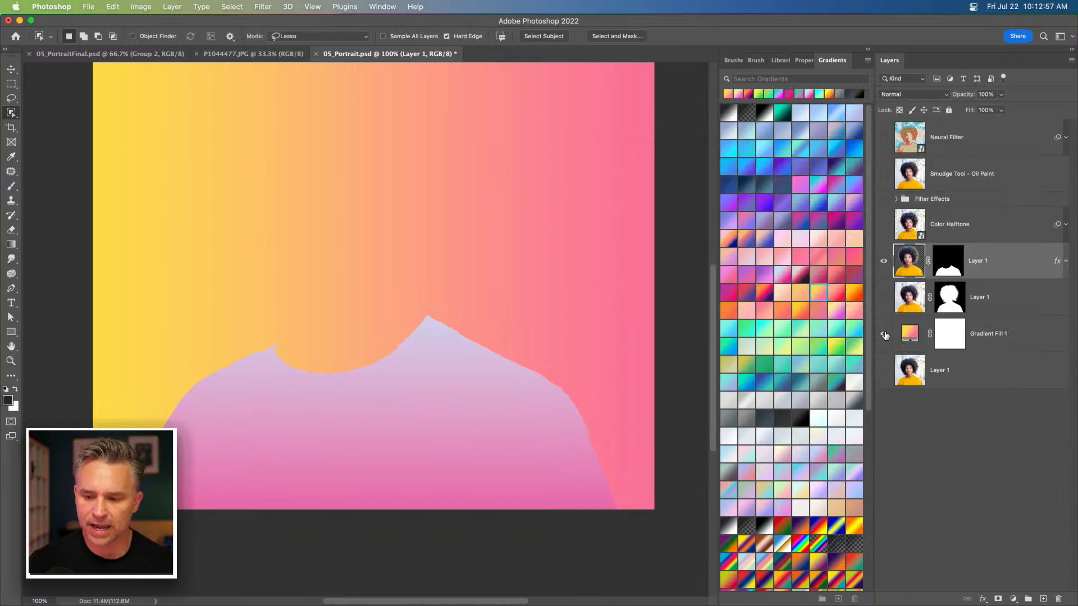
- Show the masked portrait layer beneath the shirt, duplicate it, and hide the lower of the two copies
{"action": "left_click", "coordinate": [882, 299]}
{"action": "left_click_drag", "start_coordinate": [437, 222], "coordinate": [478, 316]}
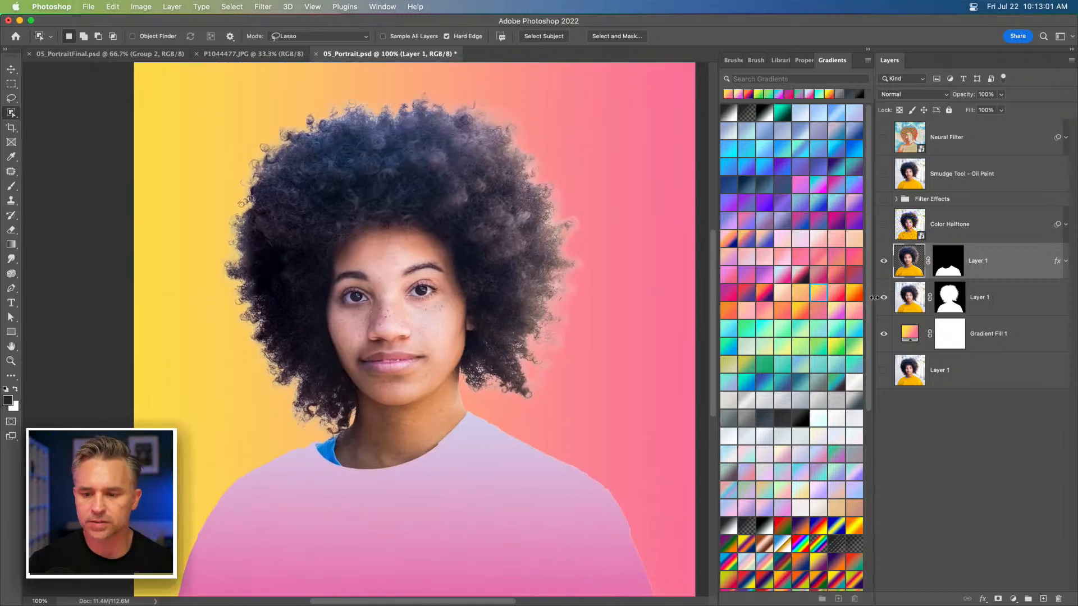
{"action": "left_click", "coordinate": [1007, 300]}
{"action": "key", "text": "super+j"}
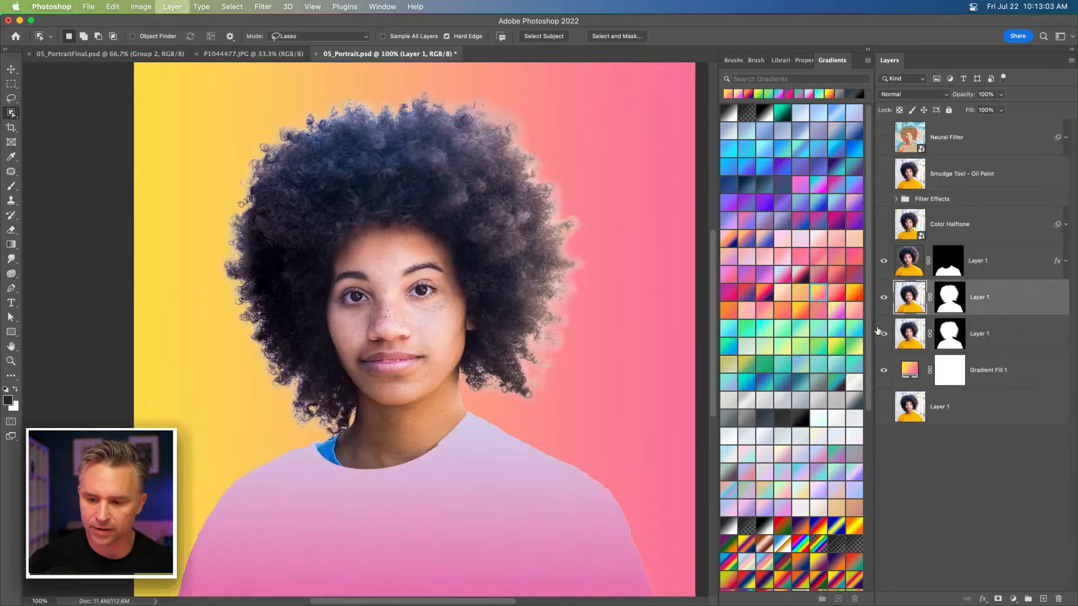
{"action": "left_click", "coordinate": [883, 333]}
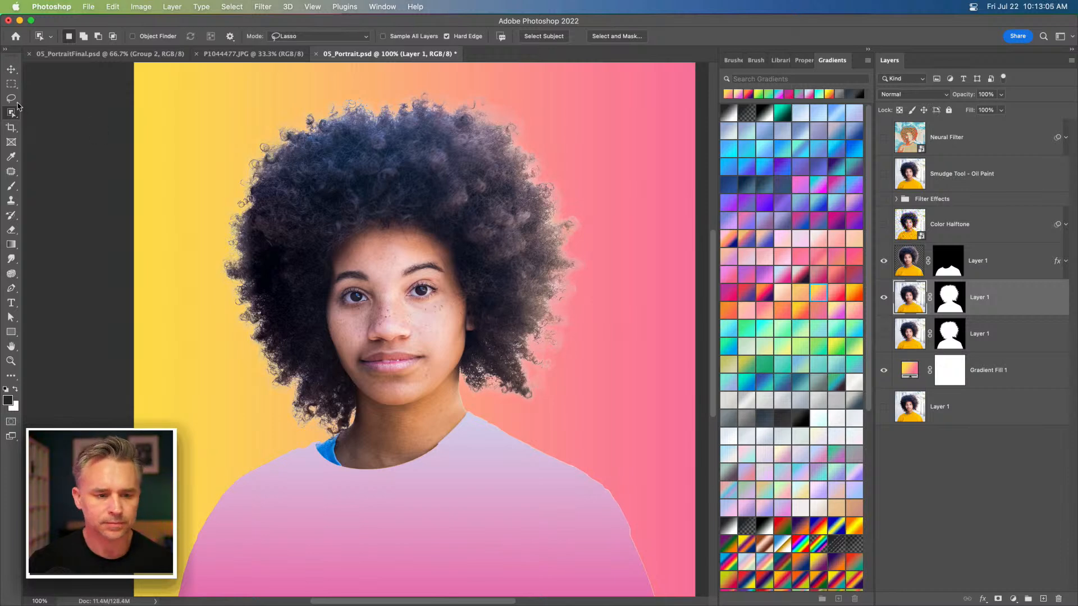
- Select the head and hair with the Object Selection tool, invert the selection, and fill the upper copy's mask with black
{"action": "mouse_move", "coordinate": [234, 147]}
{"action": "left_mouse_down"}
{"action": "mouse_move", "coordinate": [348, 75]}
{"action": "mouse_move", "coordinate": [467, 74]}
{"action": "mouse_move", "coordinate": [597, 173]}
{"action": "mouse_move", "coordinate": [629, 316]}
{"action": "left_mouse_up"}
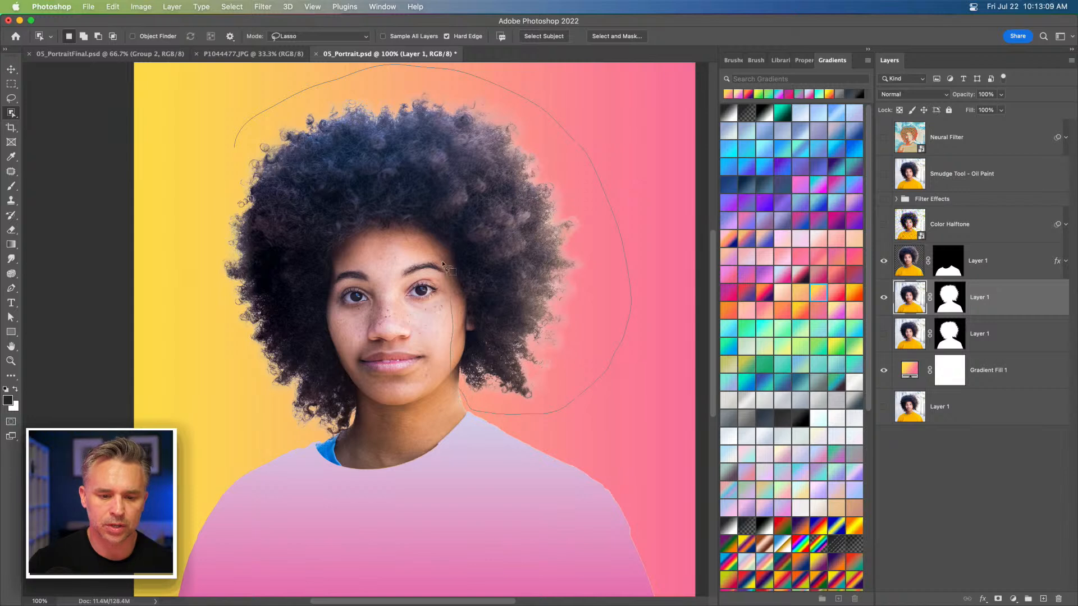
{"action": "mouse_move", "coordinate": [356, 254]}
{"action": "left_mouse_down"}
{"action": "mouse_move", "coordinate": [331, 316]}
{"action": "mouse_move", "coordinate": [364, 392]}
{"action": "mouse_move", "coordinate": [365, 424]}
{"action": "mouse_move", "coordinate": [335, 439]}
{"action": "mouse_move", "coordinate": [271, 423]}
{"action": "mouse_move", "coordinate": [182, 311]}
{"action": "mouse_move", "coordinate": [175, 204]}
{"action": "left_mouse_up"}
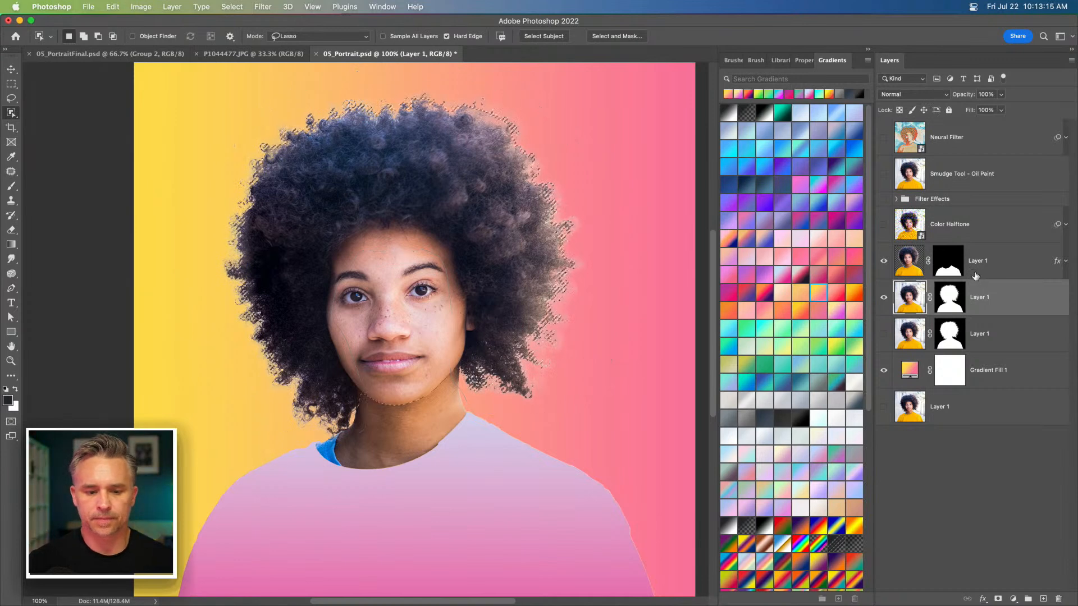
{"action": "left_click", "coordinate": [956, 302]}
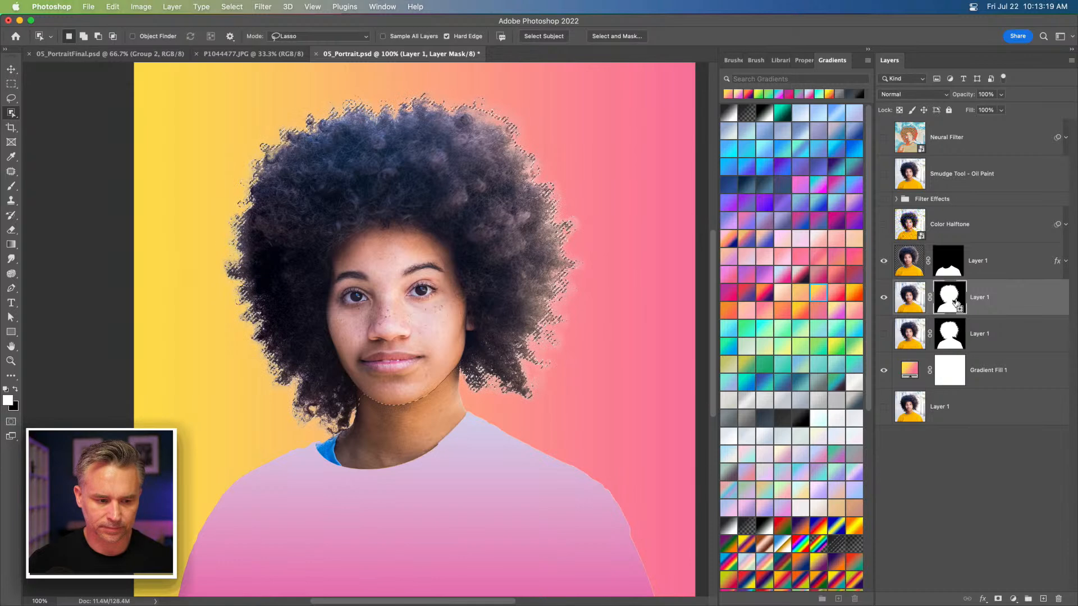
{"action": "key", "text": "super+shift+i"}
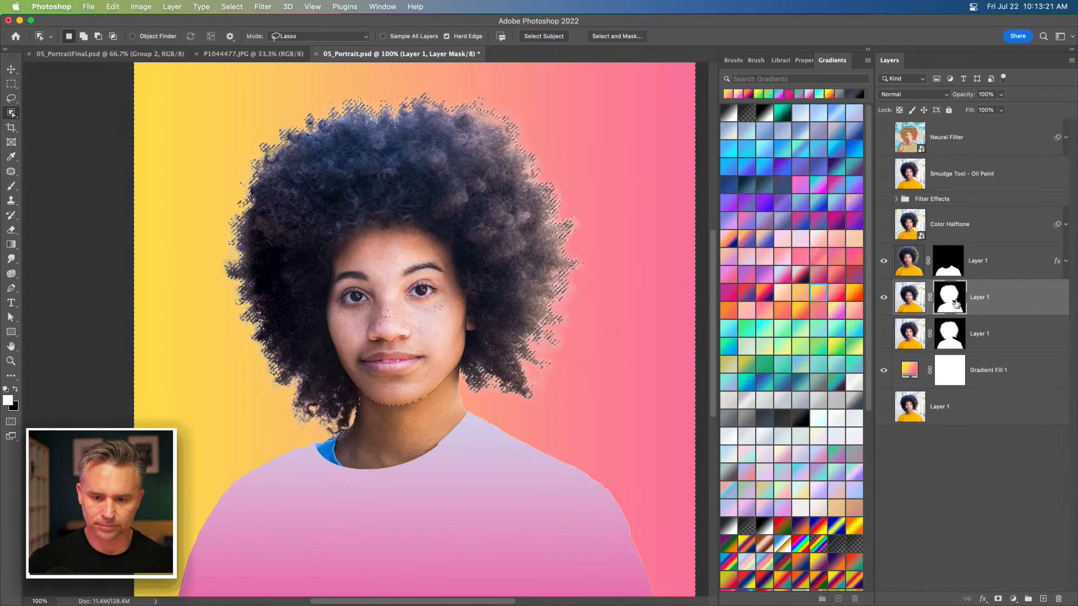
{"action": "left_click", "coordinate": [16, 390]}
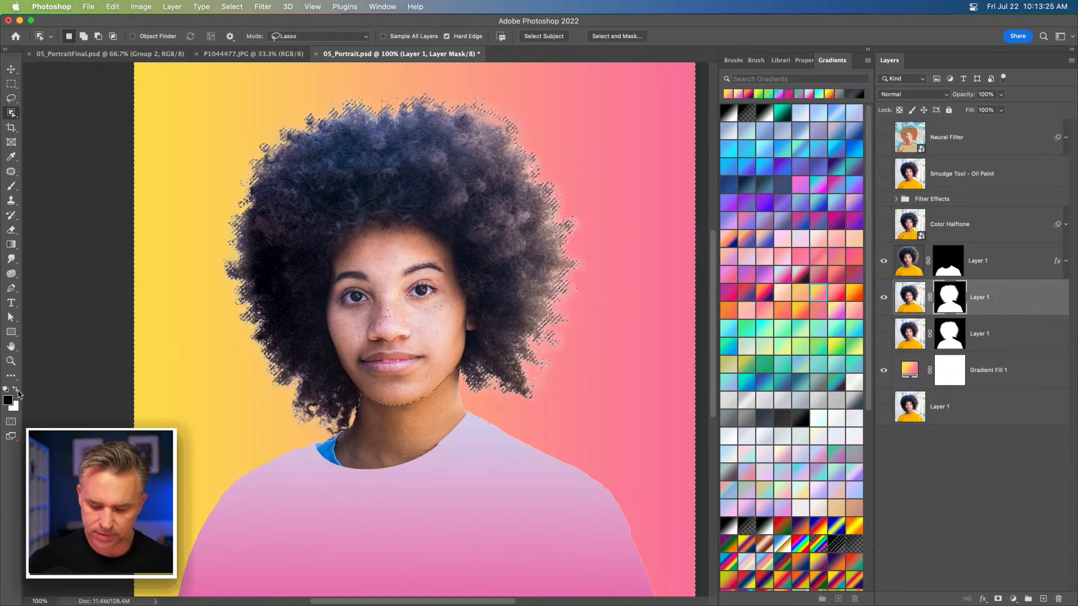
{"action": "key", "text": "alt+BackSpace"}
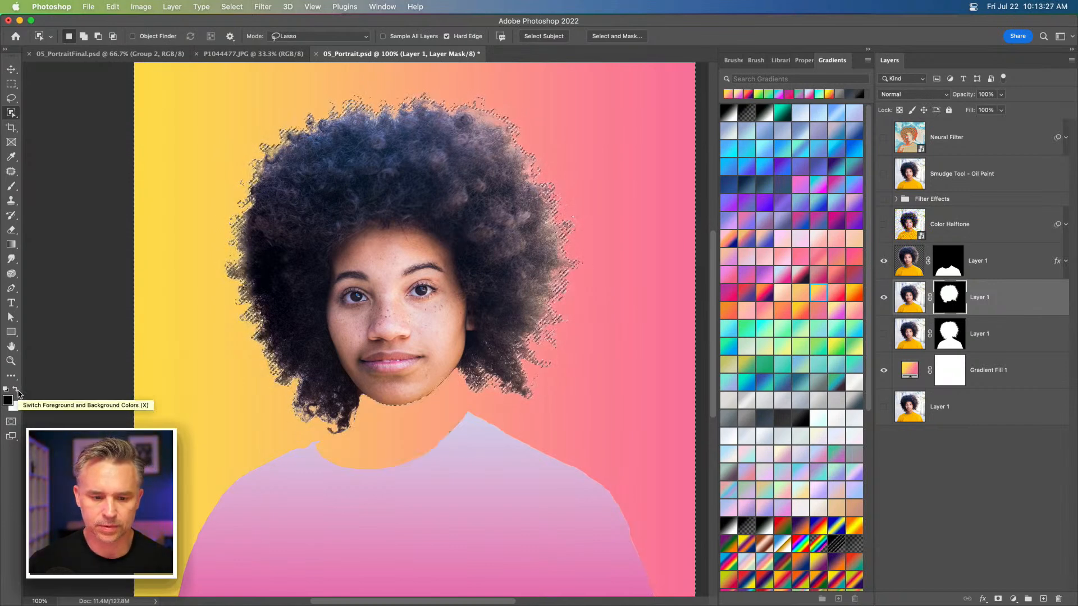
- Hide the shirt and head layers, show and activate the full cut-out beneath them with no selection
{"action": "left_click", "coordinate": [883, 260]}
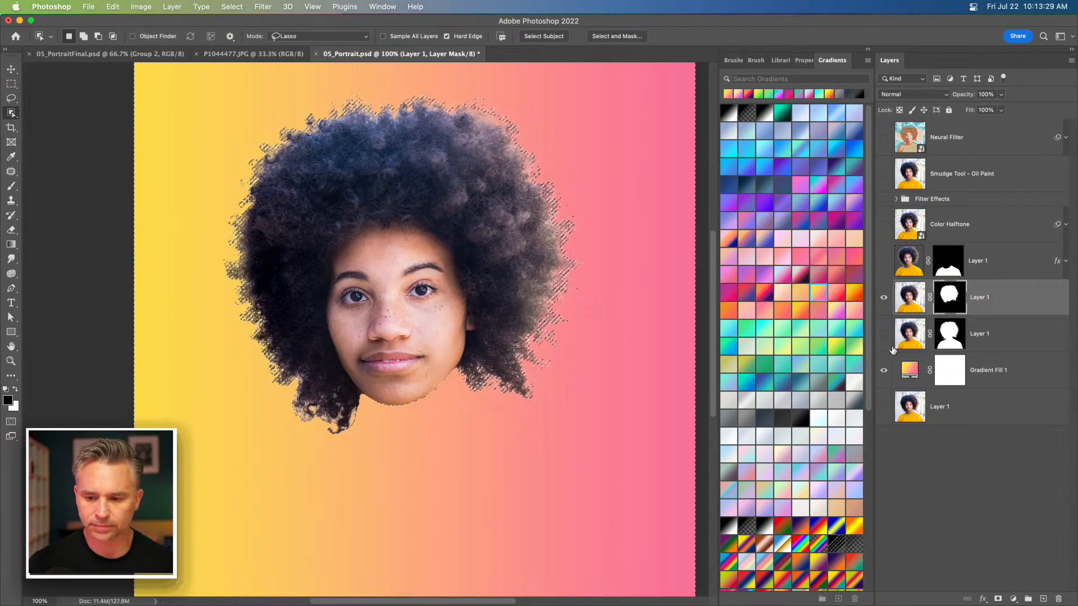
{"action": "left_click", "coordinate": [884, 297]}
{"action": "left_click", "coordinate": [883, 333]}
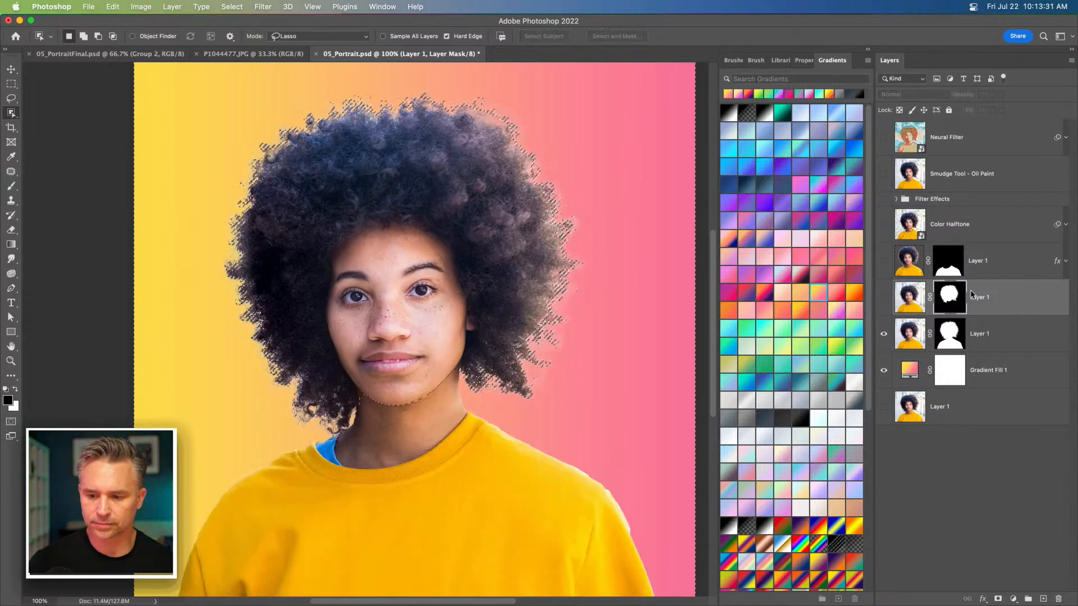
{"action": "left_click", "coordinate": [984, 337]}
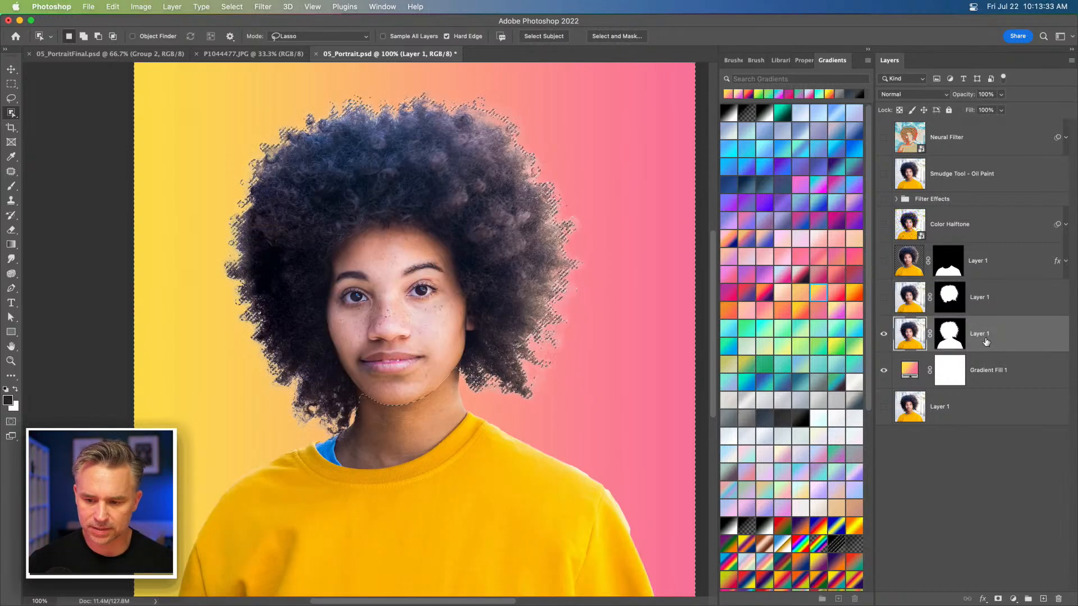
{"action": "key", "text": "super+d"}
- Select the face and neck on the full cut-out portrait by lassoing around them with the Object Selection tool
{"action": "key", "text": "super+equal"}
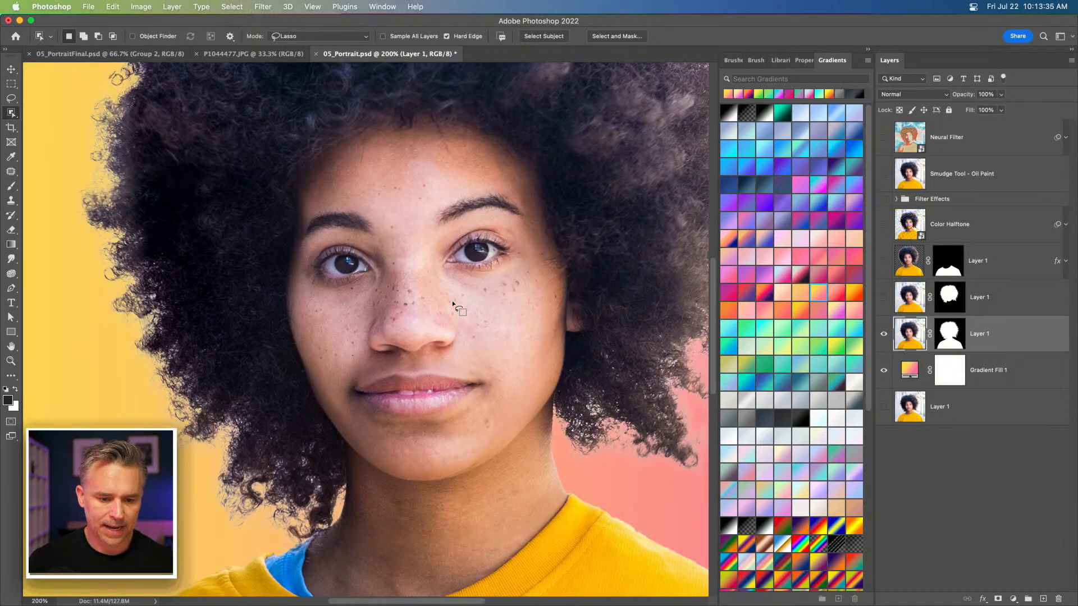
{"action": "scroll", "coordinate": [265, 241], "scroll_direction": "down", "scroll_amount": 2}
{"action": "scroll", "coordinate": [300, 203], "scroll_direction": "up", "scroll_amount": 2}
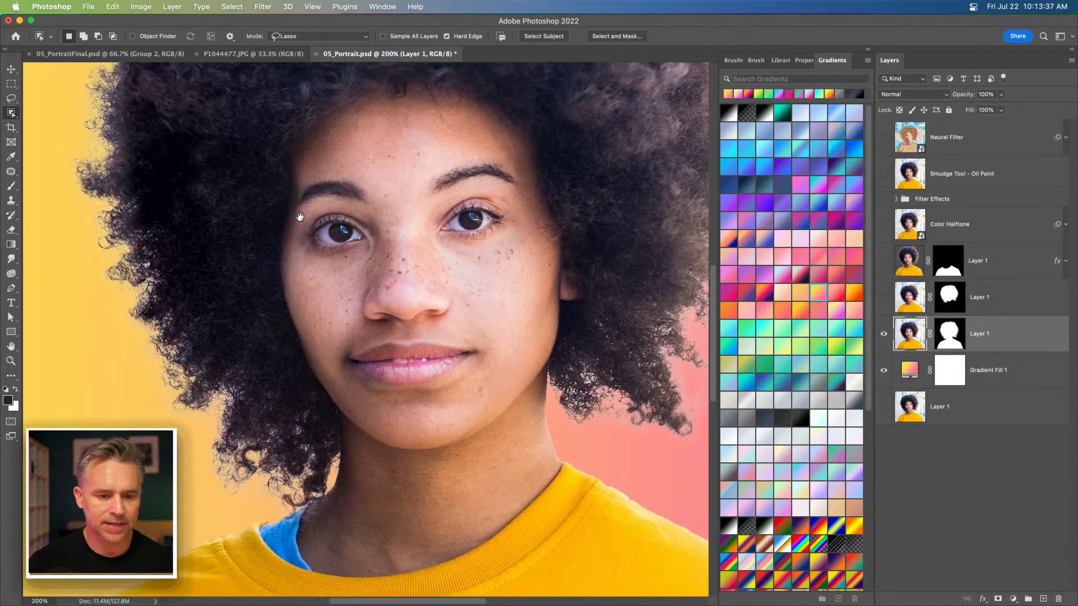
{"action": "mouse_move", "coordinate": [274, 211]}
{"action": "left_mouse_down"}
{"action": "mouse_move", "coordinate": [342, 80]}
{"action": "mouse_move", "coordinate": [426, 75]}
{"action": "mouse_move", "coordinate": [526, 113]}
{"action": "mouse_move", "coordinate": [570, 181]}
{"action": "mouse_move", "coordinate": [588, 292]}
{"action": "mouse_move", "coordinate": [558, 345]}
{"action": "mouse_move", "coordinate": [561, 432]}
{"action": "left_mouse_up"}
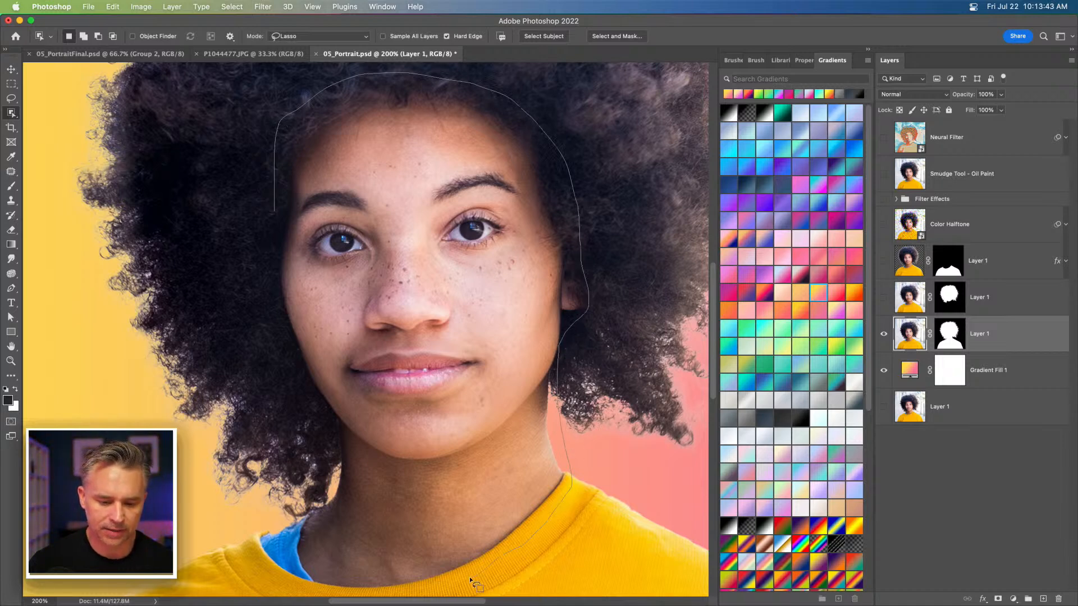
{"action": "mouse_move", "coordinate": [404, 589]}
{"action": "left_mouse_down"}
{"action": "mouse_move", "coordinate": [319, 587]}
{"action": "mouse_move", "coordinate": [304, 568]}
{"action": "mouse_move", "coordinate": [299, 524]}
{"action": "mouse_move", "coordinate": [332, 494]}
{"action": "mouse_move", "coordinate": [336, 468]}
{"action": "mouse_move", "coordinate": [275, 312]}
{"action": "mouse_move", "coordinate": [270, 225]}
{"action": "left_mouse_up"}
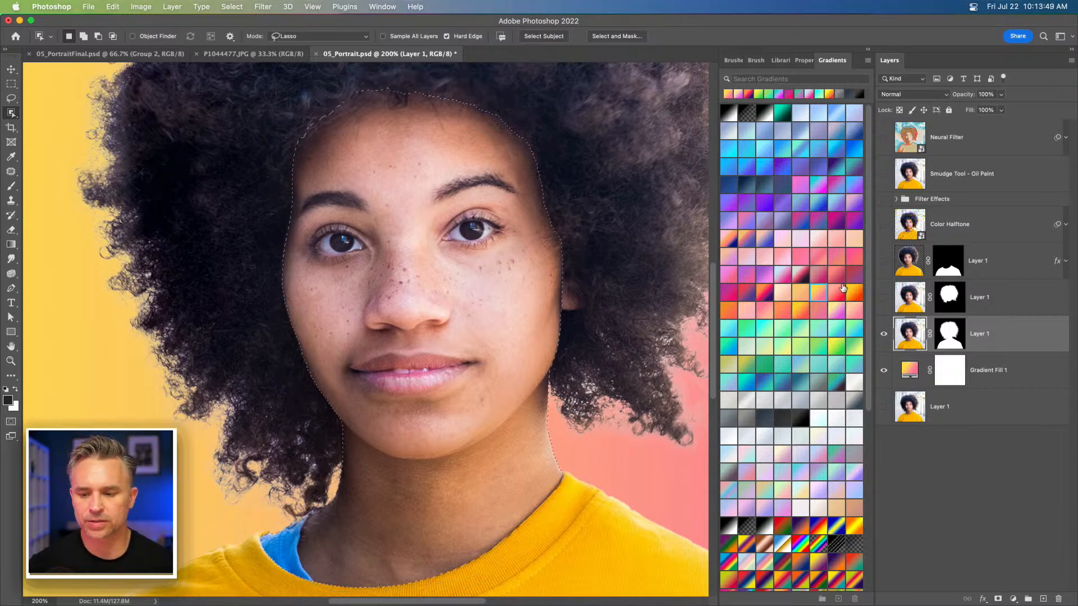
- Duplicate the full cut-out layer and fill the copy's mask with black everywhere outside the face and neck selection
{"action": "left_click_drag", "start_coordinate": [1010, 336], "coordinate": [1042, 597]}
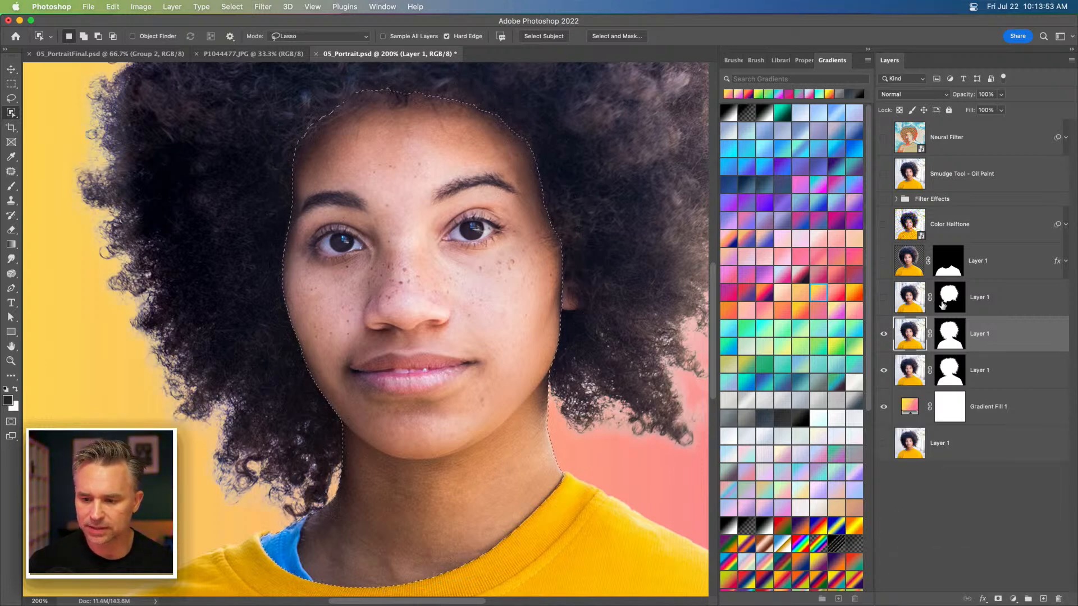
{"action": "left_click", "coordinate": [955, 341]}
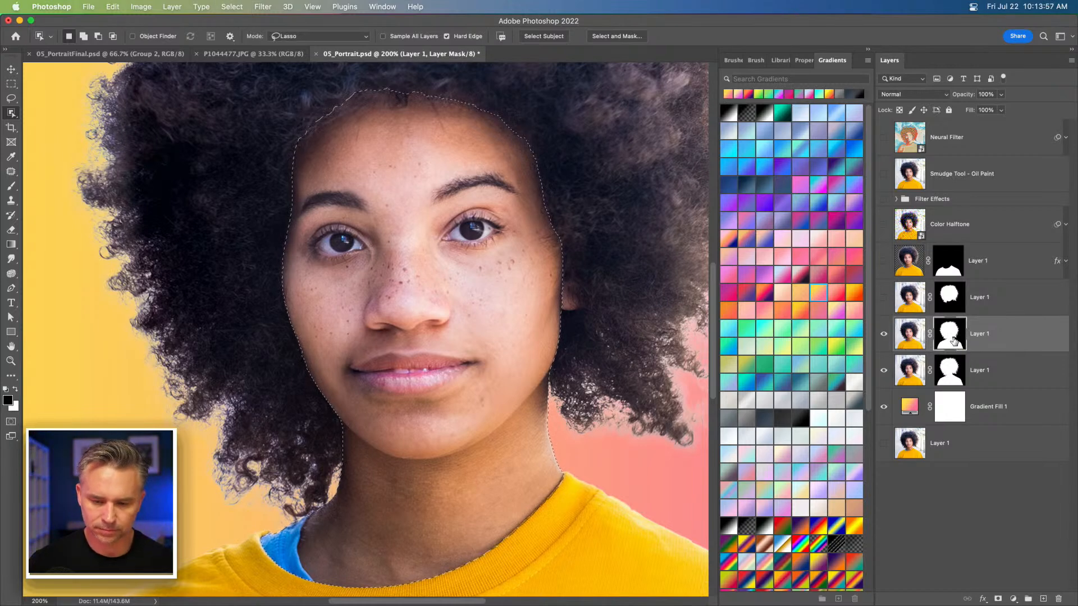
{"action": "key", "text": "alt+BackSpace"}
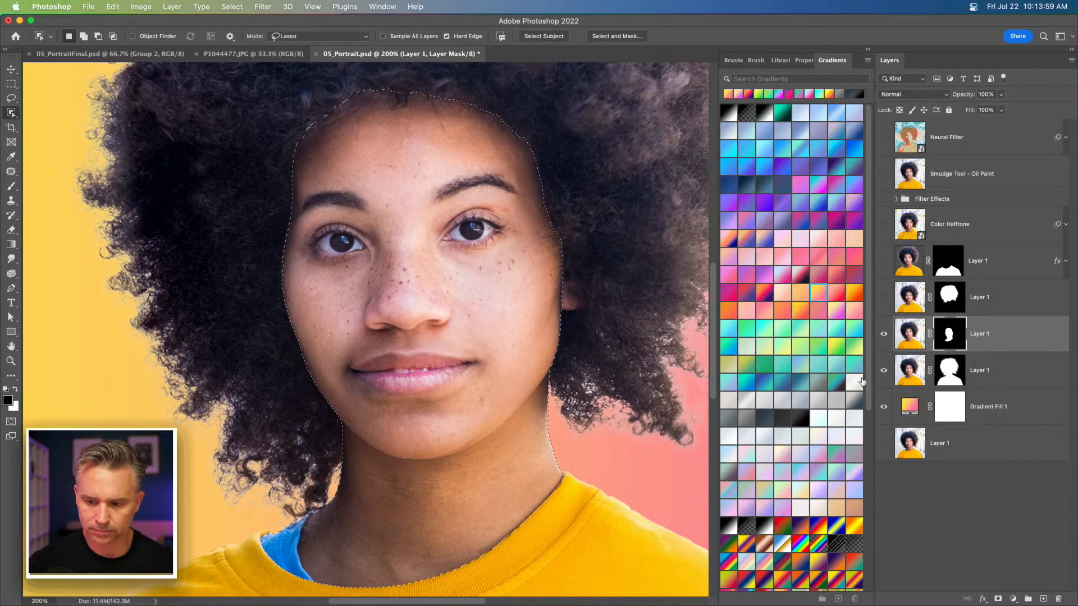
{"action": "left_click", "coordinate": [884, 373]}
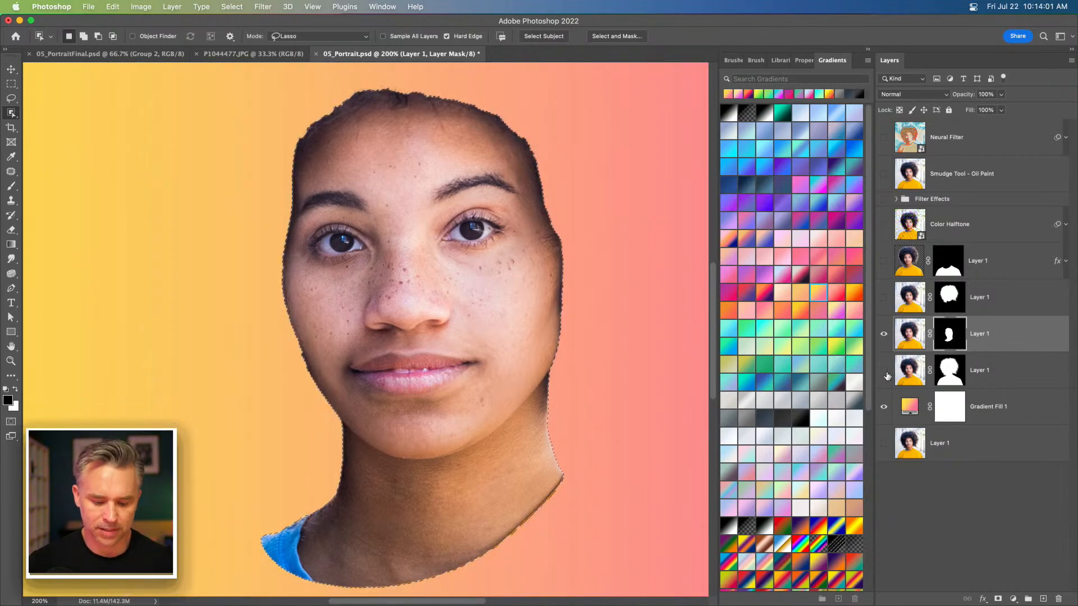
{"action": "left_click", "coordinate": [883, 369]}
- Hide the face layer, activate the full cut-out beneath it, and select the blue undershirt collar with the Object Selection tool
{"action": "left_click", "coordinate": [884, 333]}
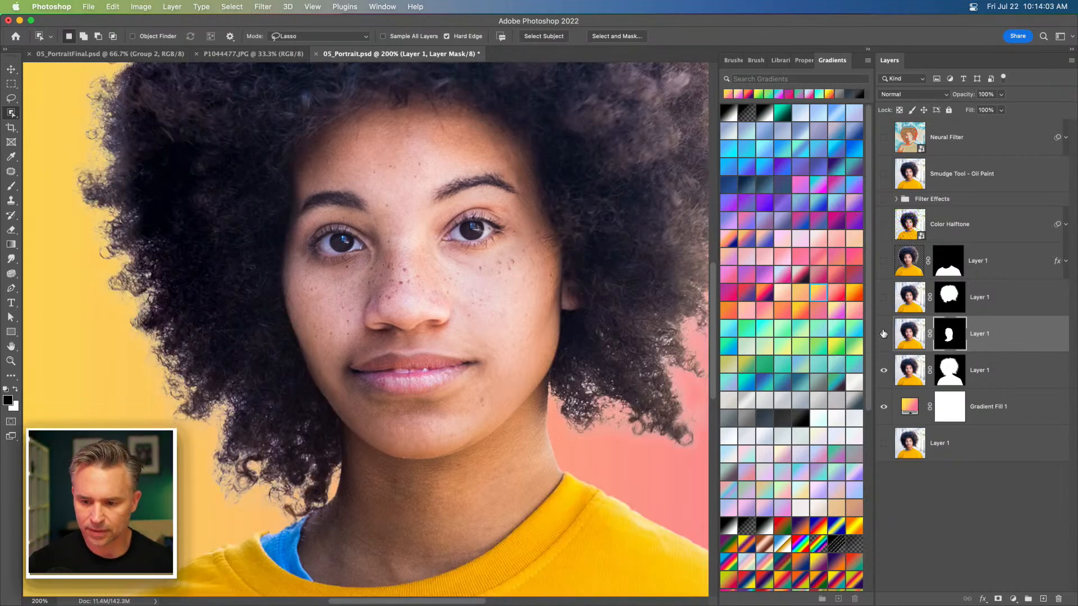
{"action": "left_click", "coordinate": [918, 373]}
{"action": "scroll", "coordinate": [250, 391], "scroll_direction": "down", "scroll_amount": 5}
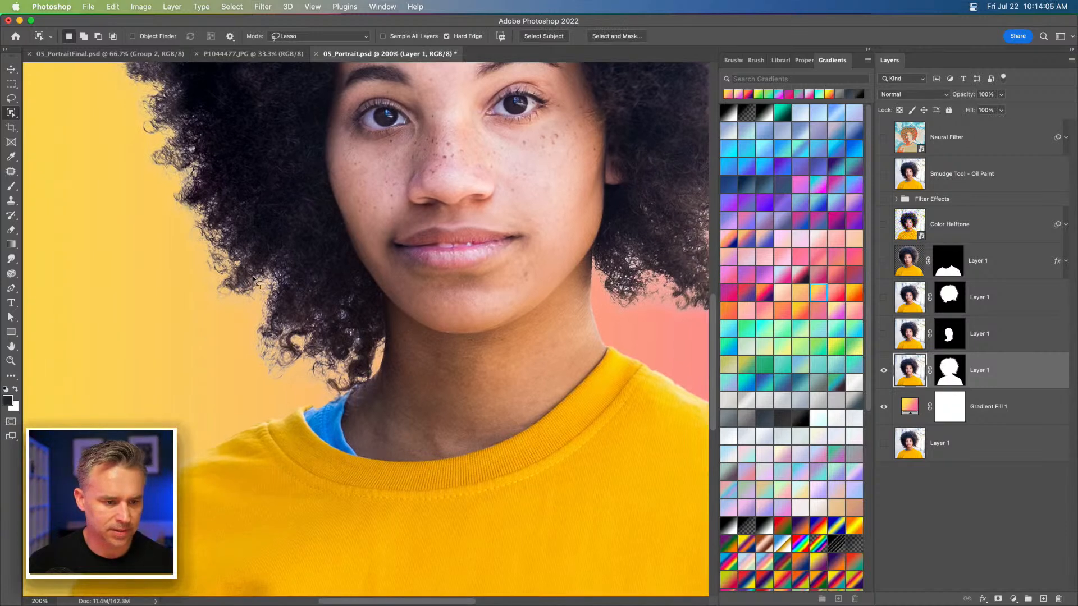
{"action": "mouse_move", "coordinate": [349, 383]}
{"action": "left_mouse_down"}
{"action": "mouse_move", "coordinate": [348, 417]}
{"action": "mouse_move", "coordinate": [370, 459]}
{"action": "mouse_move", "coordinate": [349, 471]}
{"action": "left_mouse_up"}
{"action": "left_click_drag", "start_coordinate": [287, 409], "coordinate": [280, 411]}
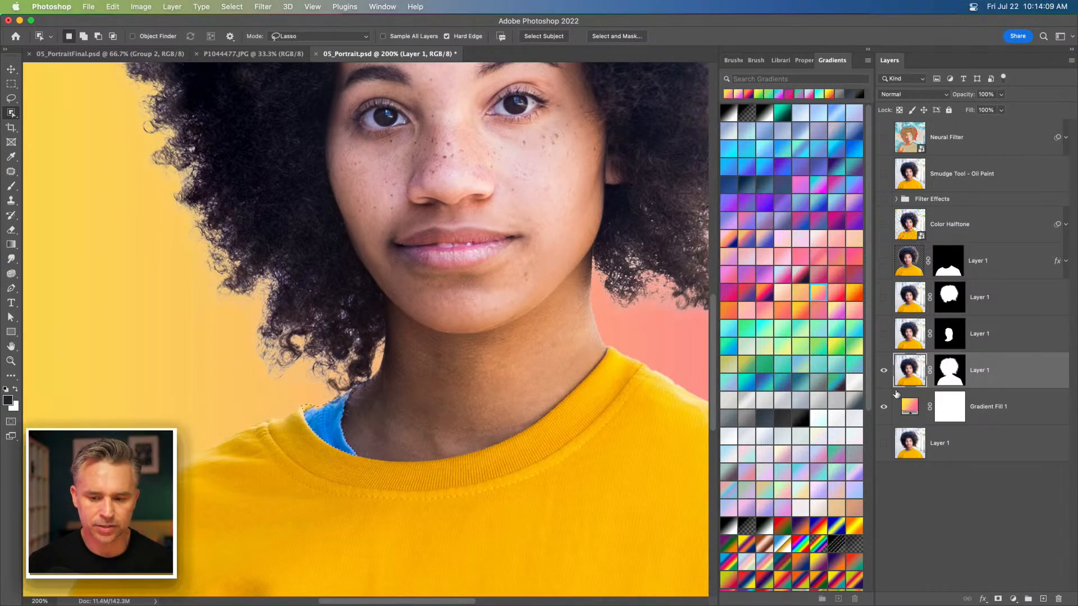
- Fill the full cut-out's mask with black everywhere outside the blue collar selection, and clear the selection
{"action": "left_click", "coordinate": [948, 371]}
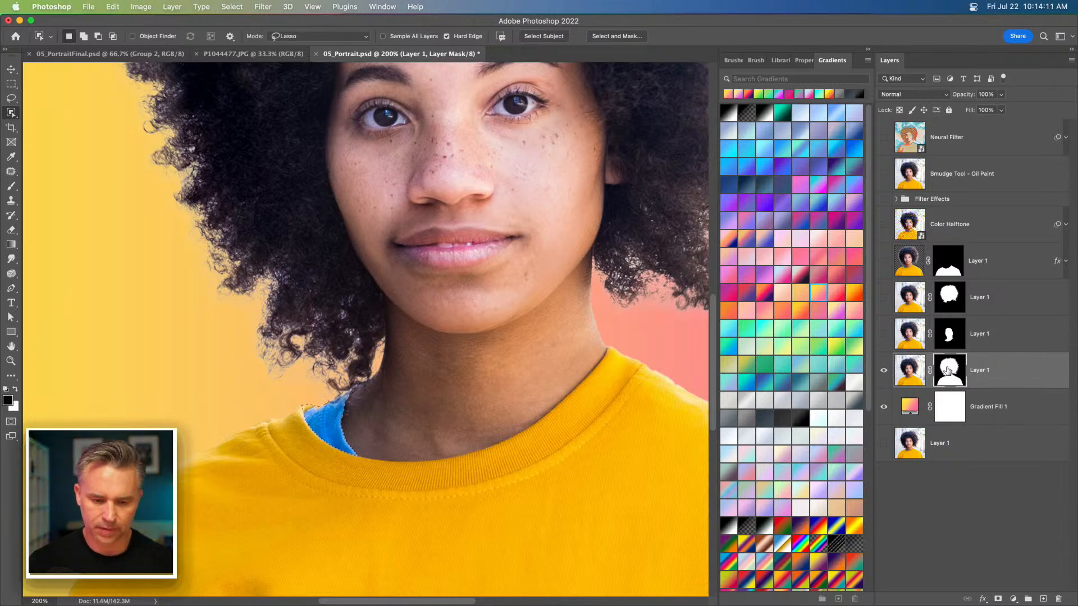
{"action": "key", "text": "alt+BackSpace"}
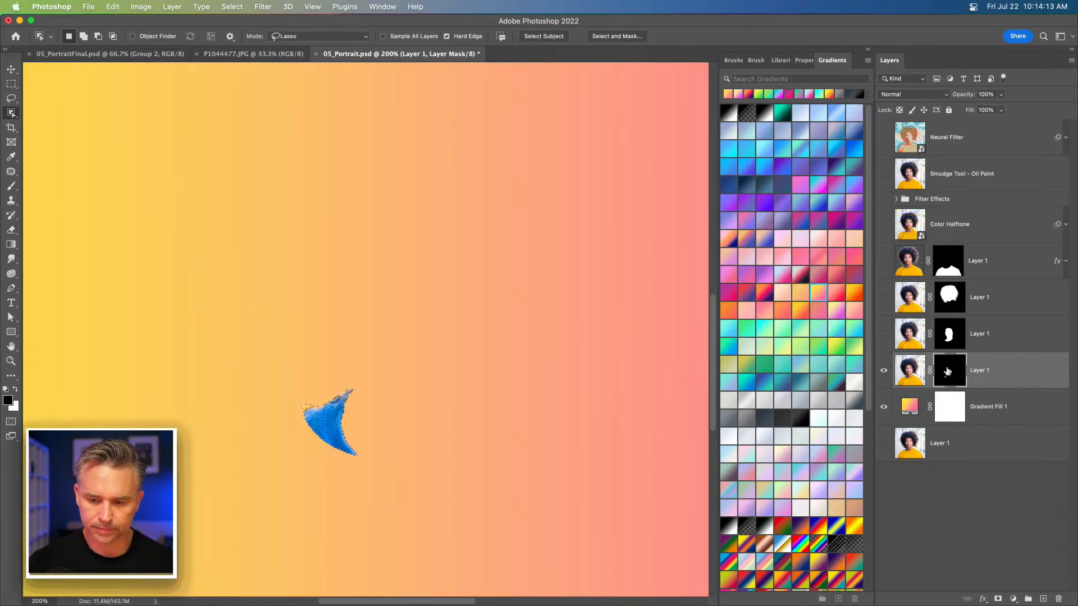
{"action": "key", "text": "super+d"}
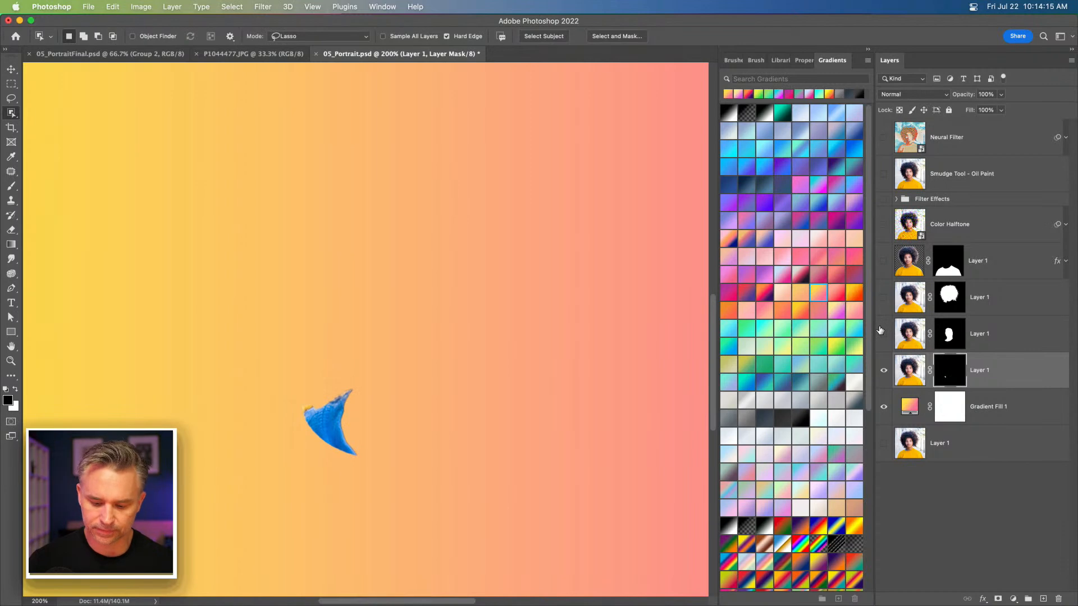
- Show the face, hair and shirt layers together with the blue collar piece
{"action": "key", "text": "super+minus"}
{"action": "key", "text": "super+minus"}
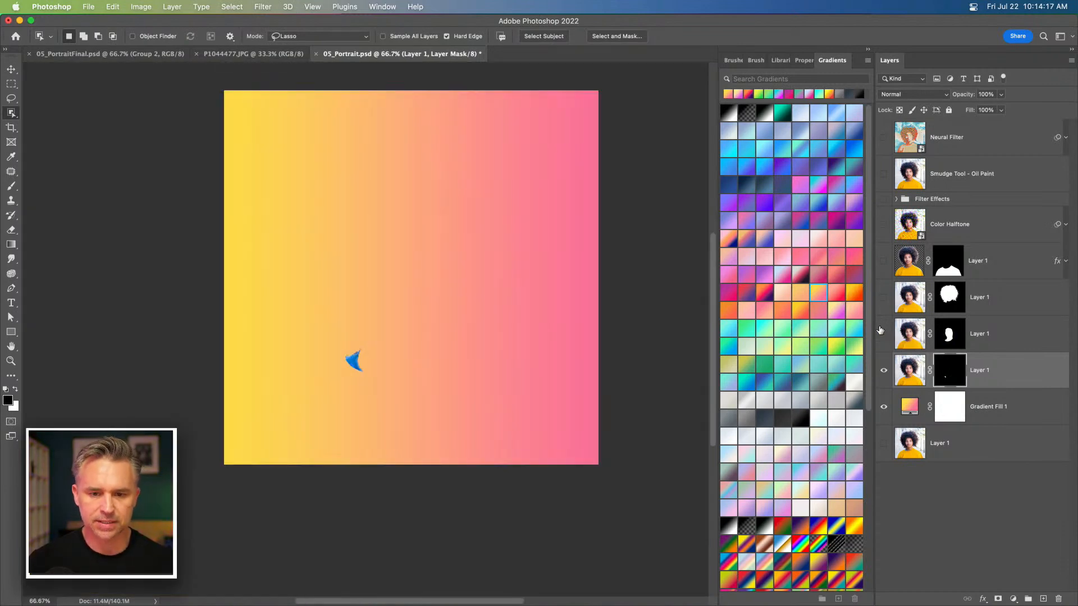
{"action": "scroll", "coordinate": [582, 308], "scroll_direction": "up", "scroll_amount": 2}
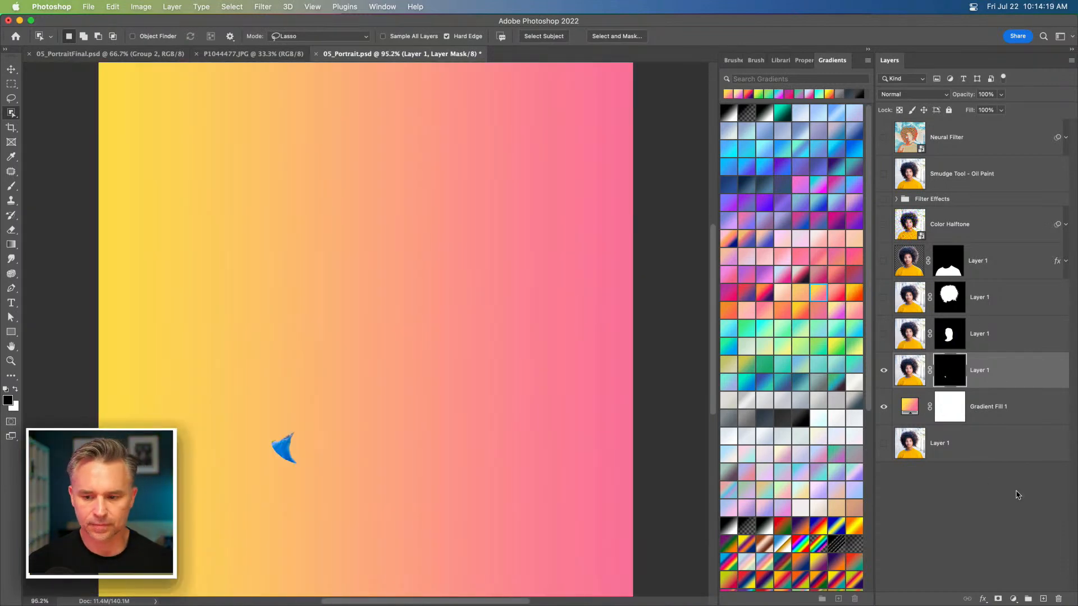
{"action": "left_click", "coordinate": [883, 334]}
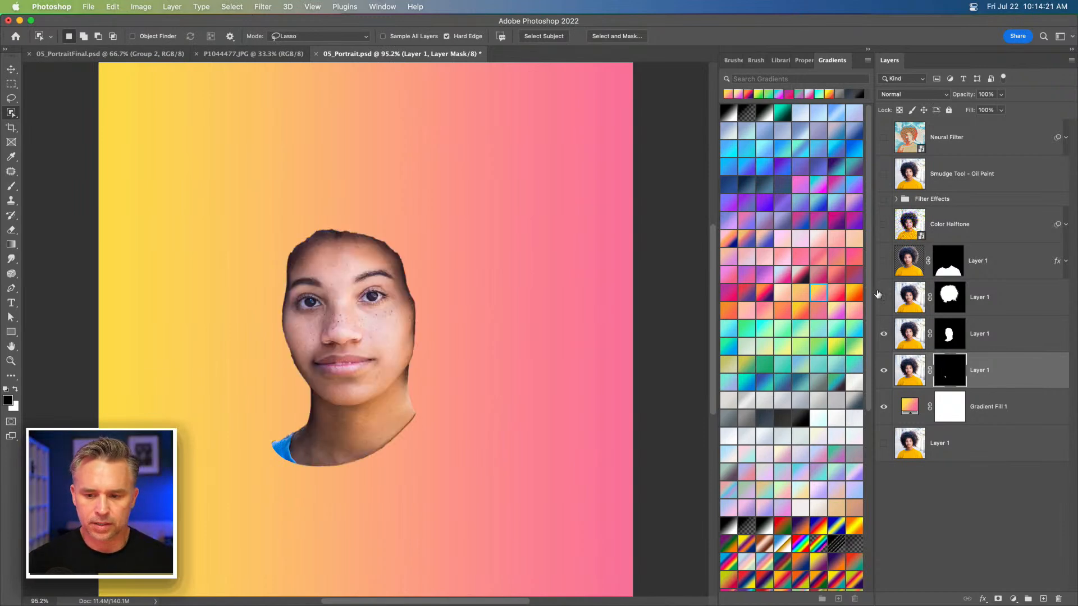
{"action": "left_click", "coordinate": [883, 261]}
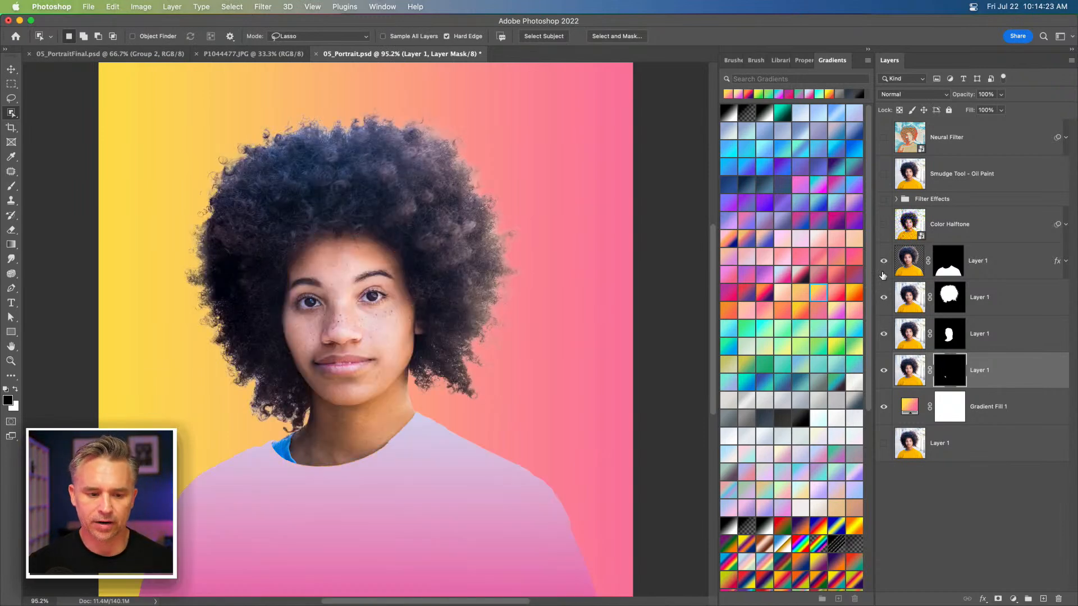
- Rename the three upper masked portrait layers, in order from the top, as shirt, hair and face
{"action": "left_click", "coordinate": [977, 262]}
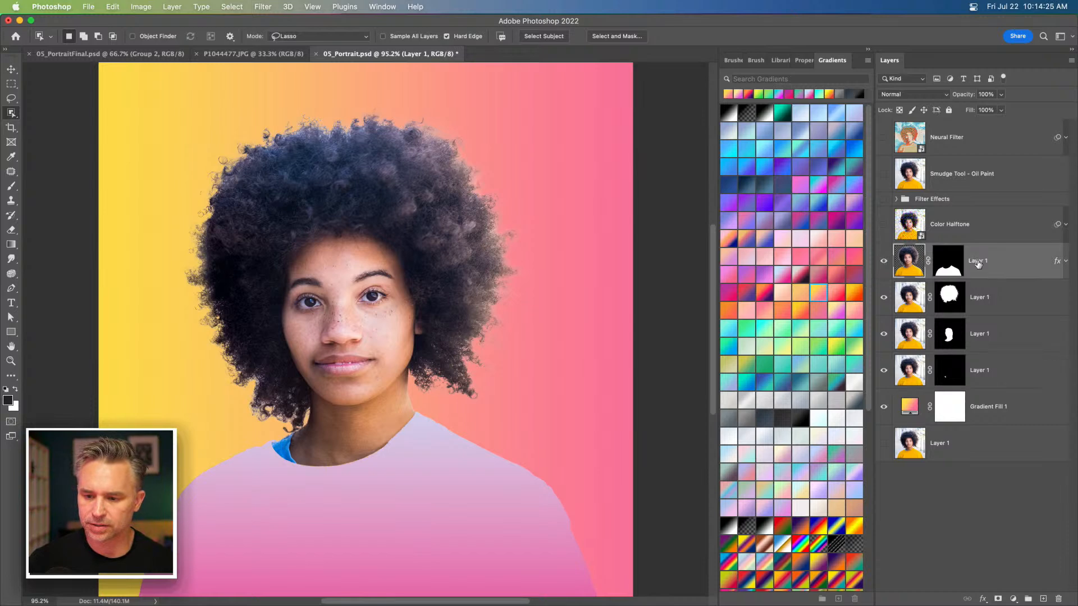
{"action": "double_click", "coordinate": [977, 262]}
{"action": "type", "text": "shirt"}
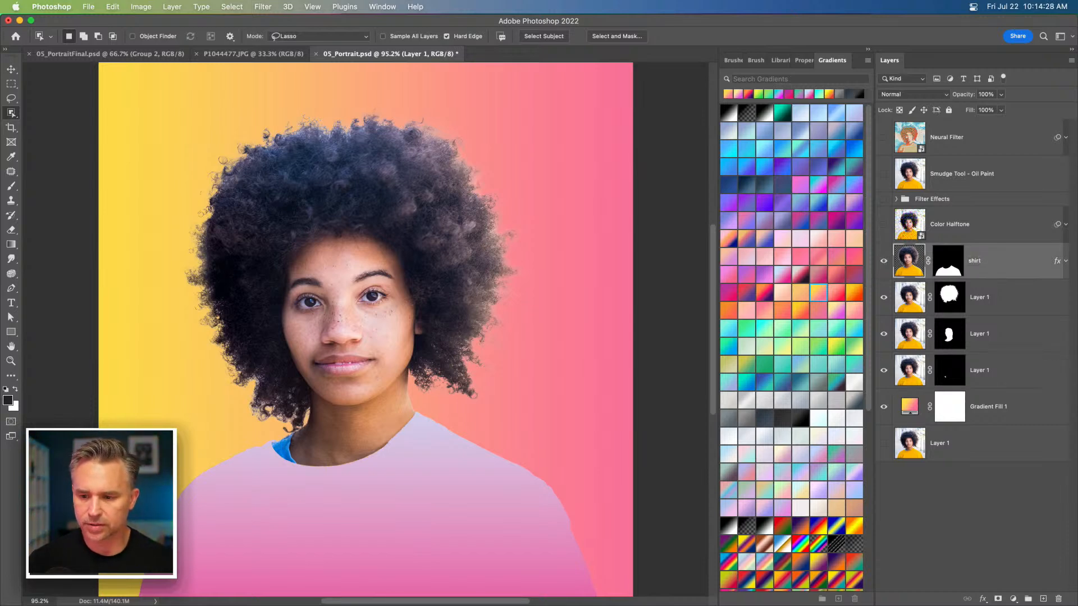
{"action": "key", "text": "Return"}
{"action": "double_click", "coordinate": [976, 298]}
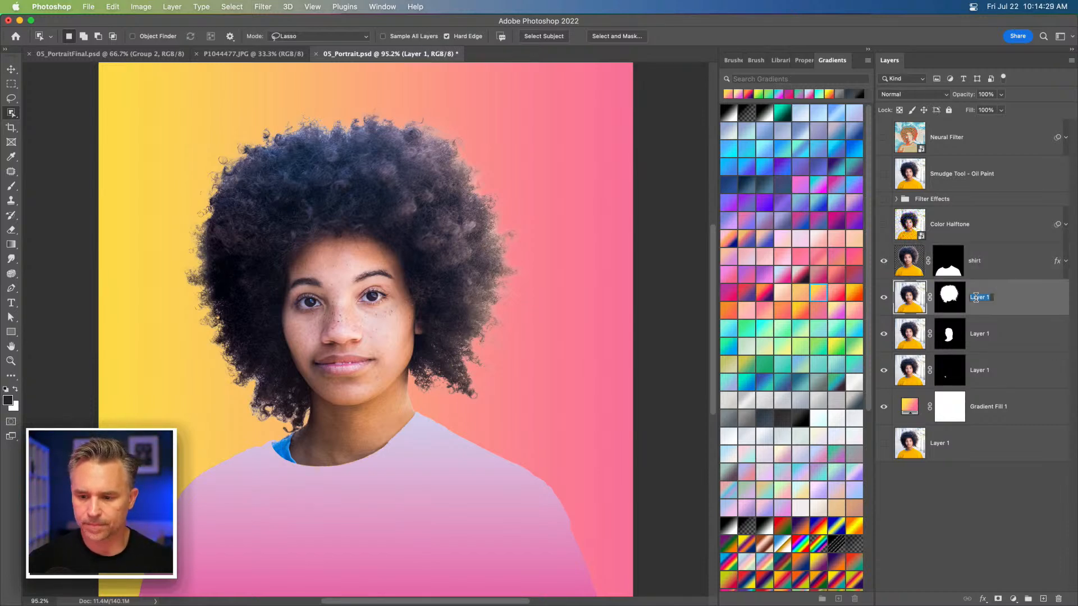
{"action": "type", "text": "hair"}
{"action": "key", "text": "Return"}
{"action": "double_click", "coordinate": [977, 334]}
{"action": "type", "text": "face"}
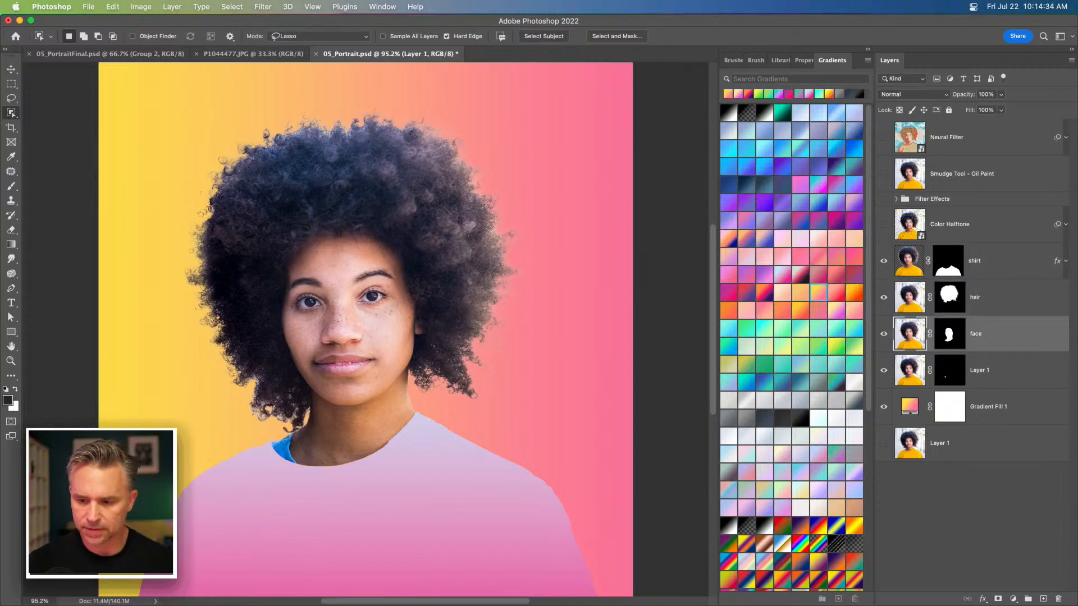
{"action": "key", "text": "Return"}
- Rename the blue collar layer as shirt2 and move the hair layer below the face layer
{"action": "double_click", "coordinate": [980, 370]}
{"action": "type", "text": "sh"}
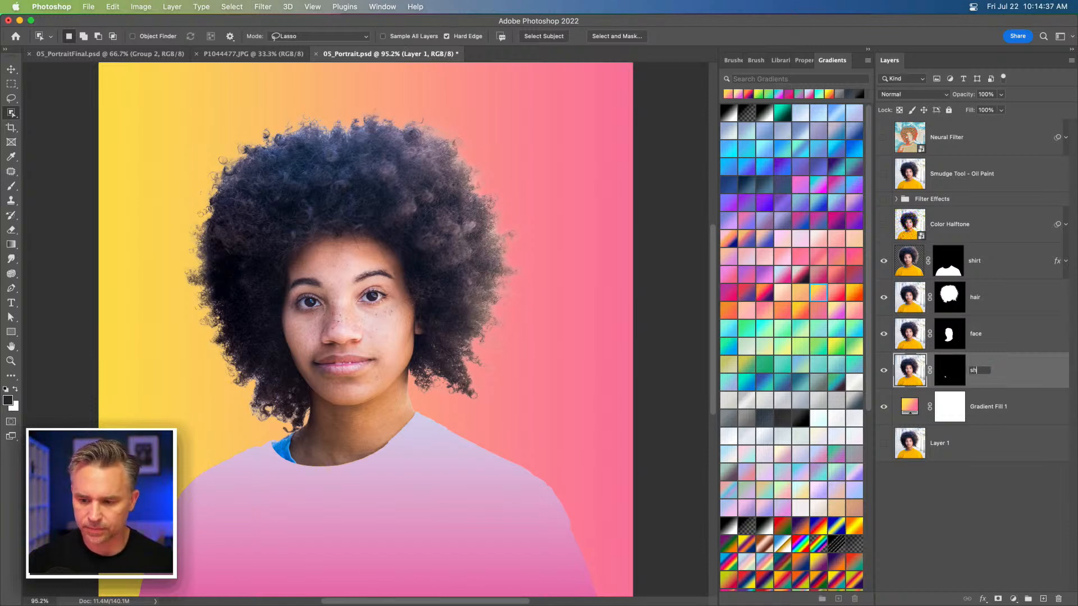
{"action": "type", "text": "irt2"}
{"action": "key", "text": "Return"}
{"action": "left_click_drag", "start_coordinate": [1010, 308], "coordinate": [1010, 351]}
{"action": "left_click", "coordinate": [991, 306]}
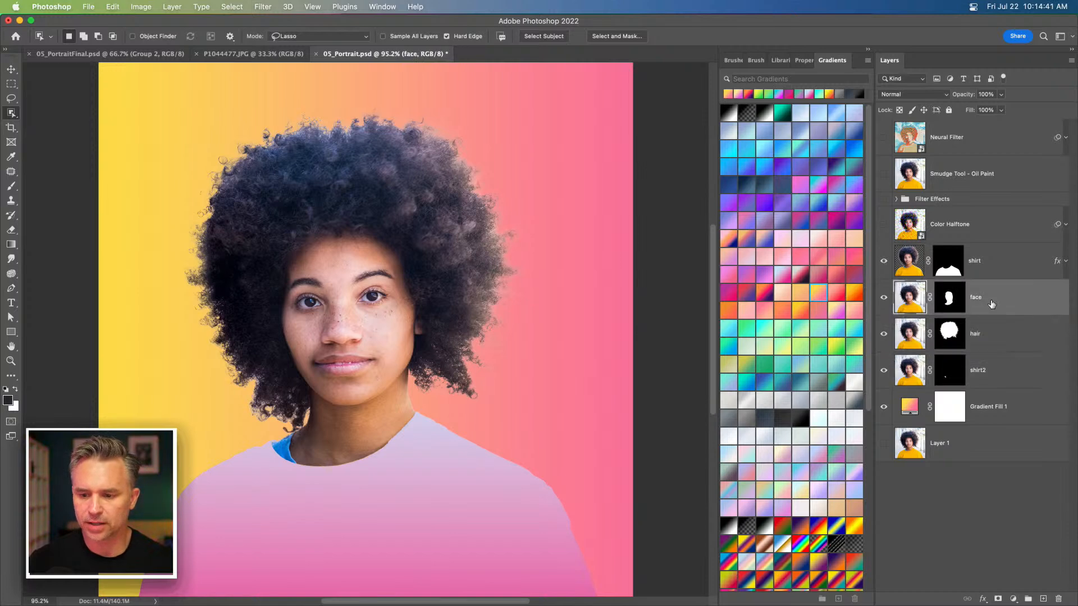
- Give the hair layer a Gradient Overlay with the Red_06 preset, leaving its Color Overlay off
{"action": "left_click", "coordinate": [1016, 341]}
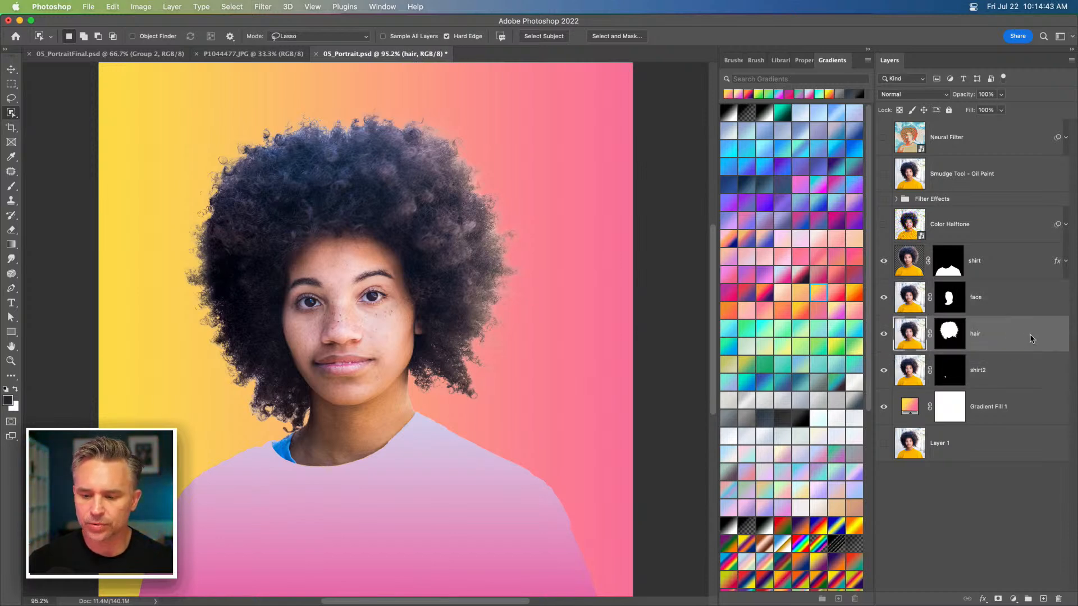
{"action": "double_click", "coordinate": [1029, 339]}
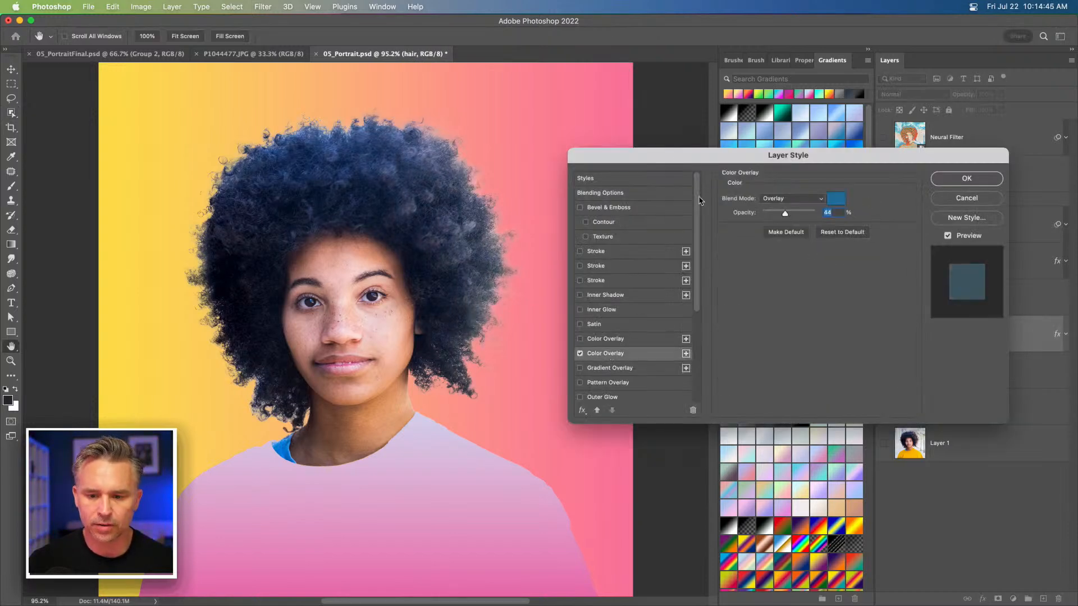
{"action": "left_click", "coordinate": [579, 353]}
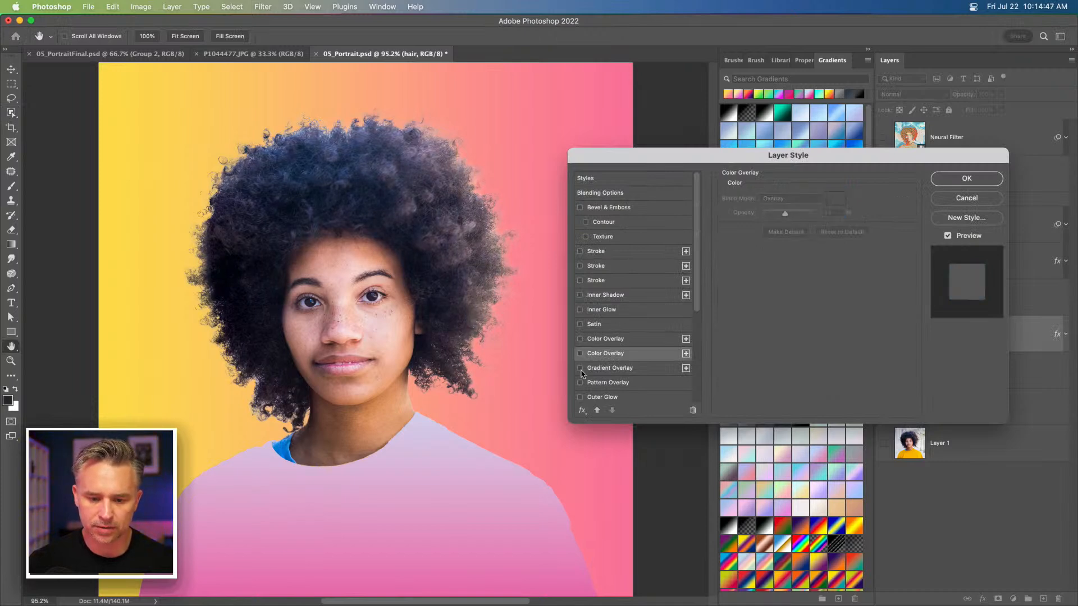
{"action": "left_click", "coordinate": [580, 368]}
{"action": "left_click", "coordinate": [604, 369]}
{"action": "left_click", "coordinate": [790, 223]}
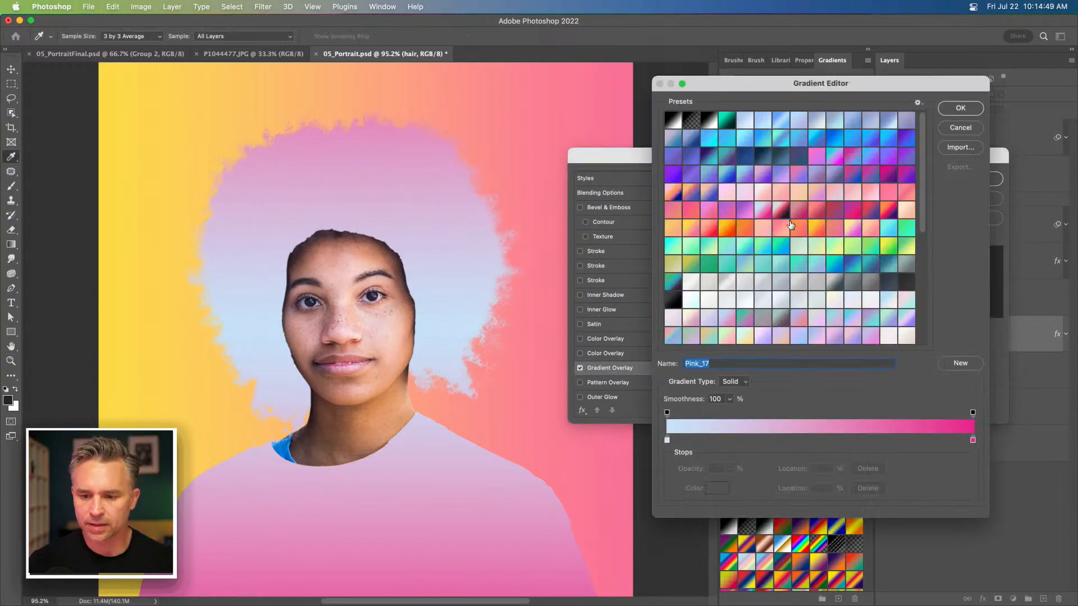
{"action": "left_click", "coordinate": [872, 209]}
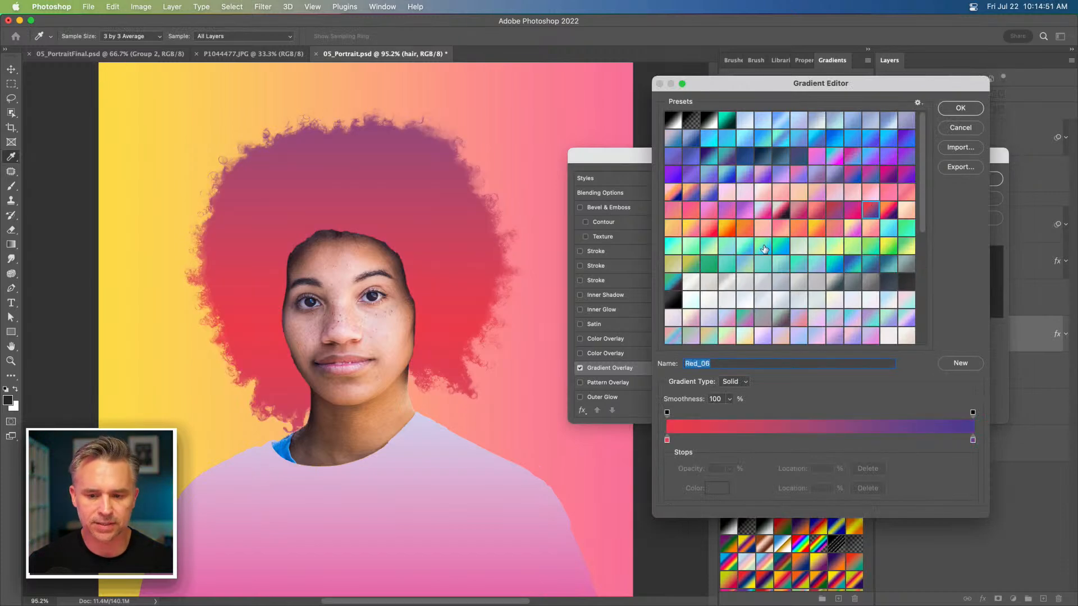
{"action": "left_click", "coordinate": [950, 109]}
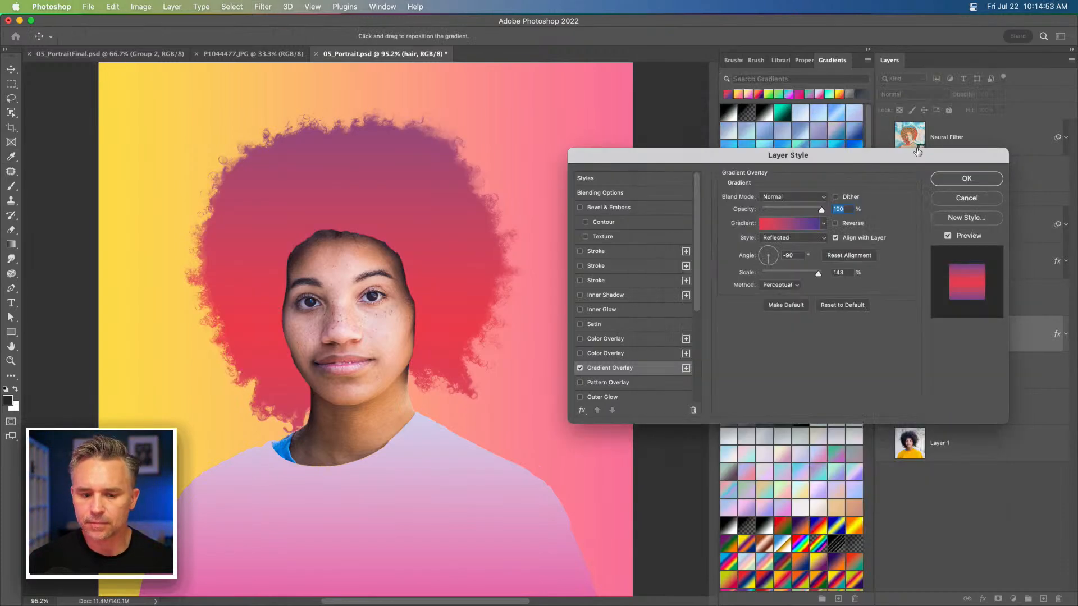
- Try the Darken blend mode on the hair's Gradient Overlay, settle on Lighten, and apply the layer style
{"action": "left_click", "coordinate": [814, 199]}
{"action": "left_click", "coordinate": [794, 227]}
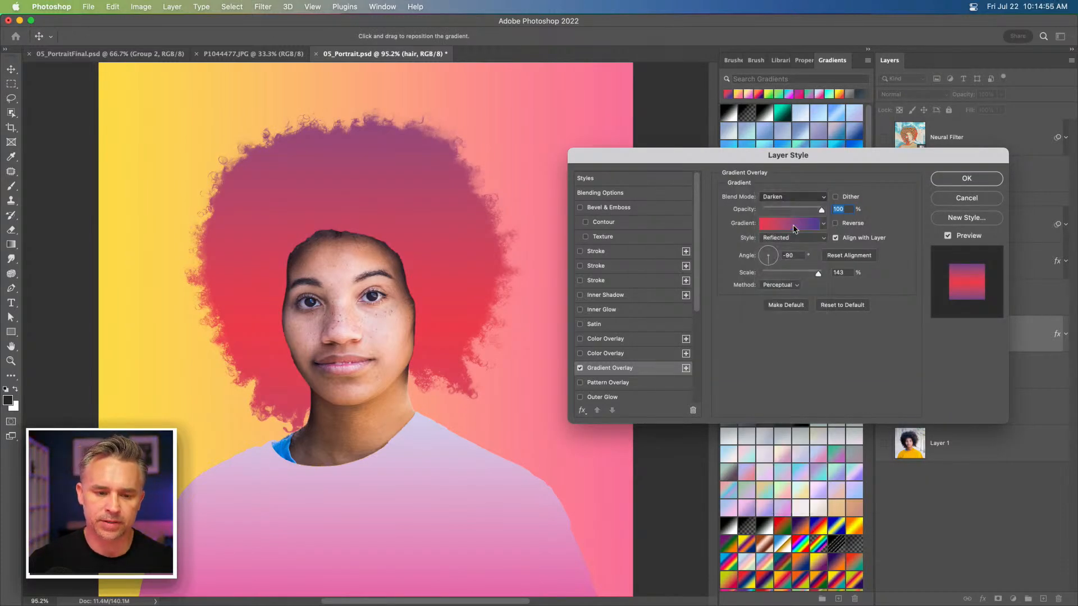
{"action": "left_click", "coordinate": [773, 197]}
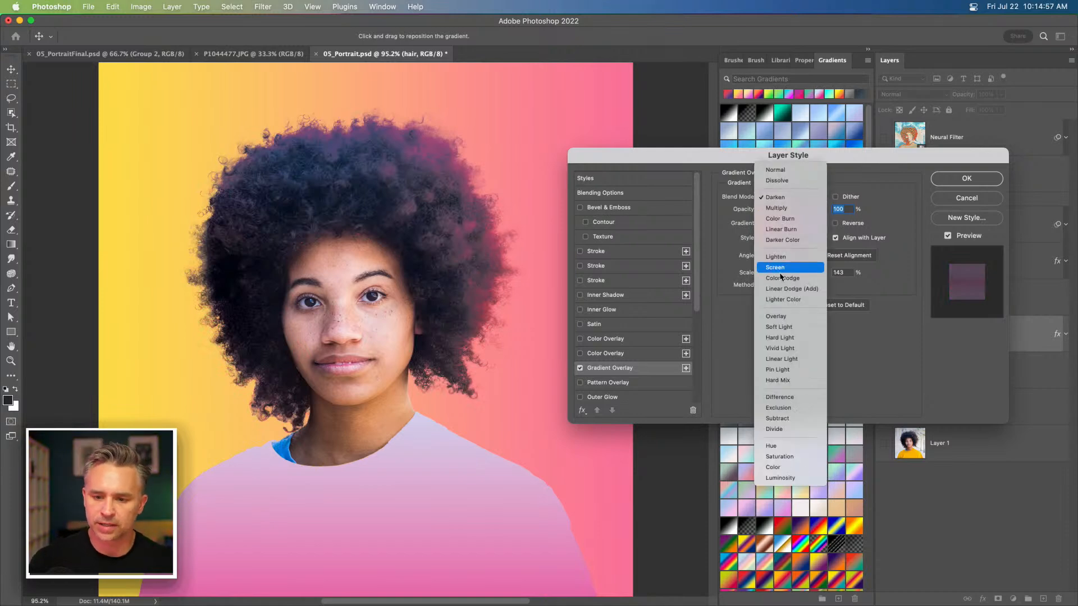
{"action": "left_click", "coordinate": [786, 250]}
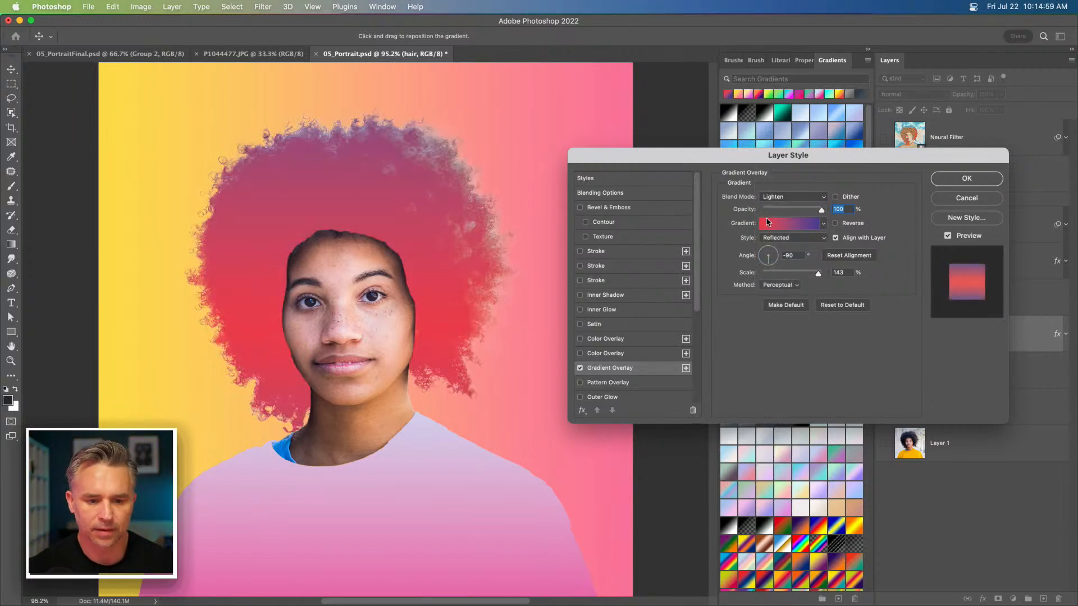
{"action": "left_click", "coordinate": [951, 180]}
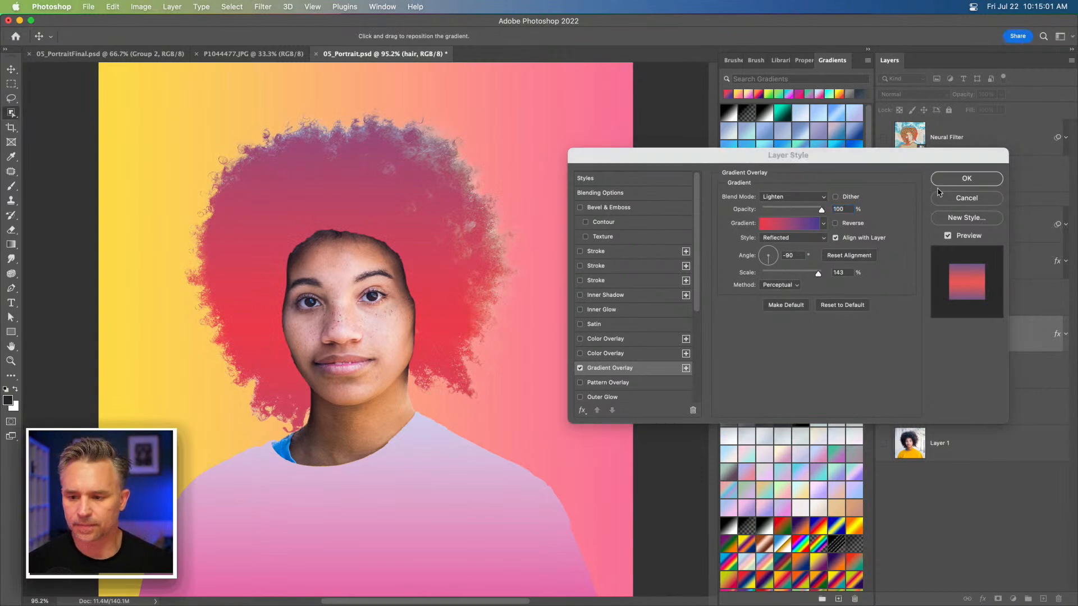
- Apply a Gradient Overlay to the face layer in Lighten mode, using the purple-to-pink Pink_16 preset
{"action": "left_click", "coordinate": [987, 313]}
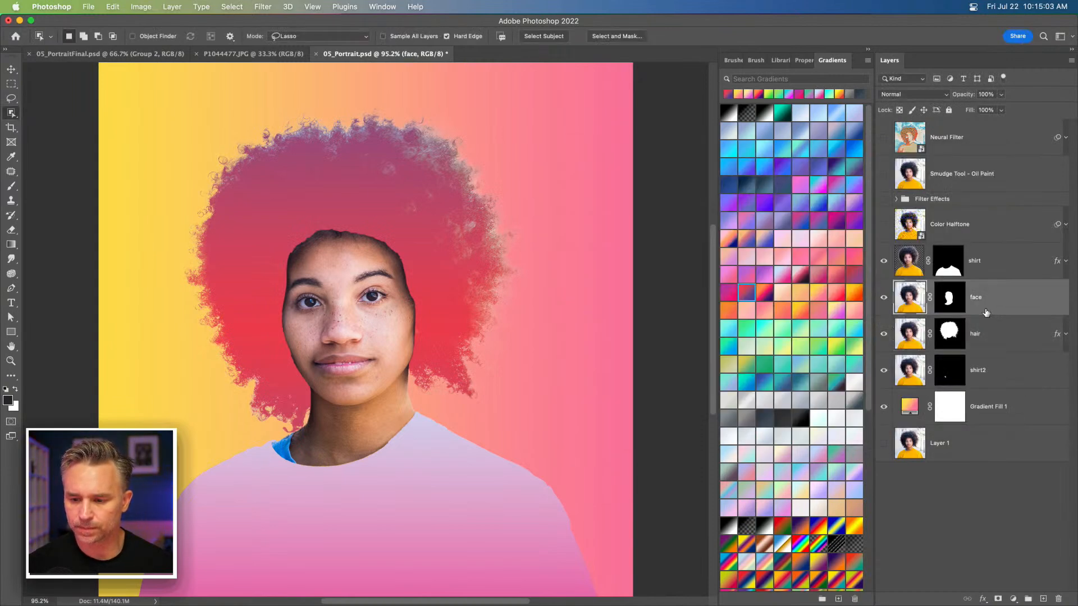
{"action": "double_click", "coordinate": [1019, 298]}
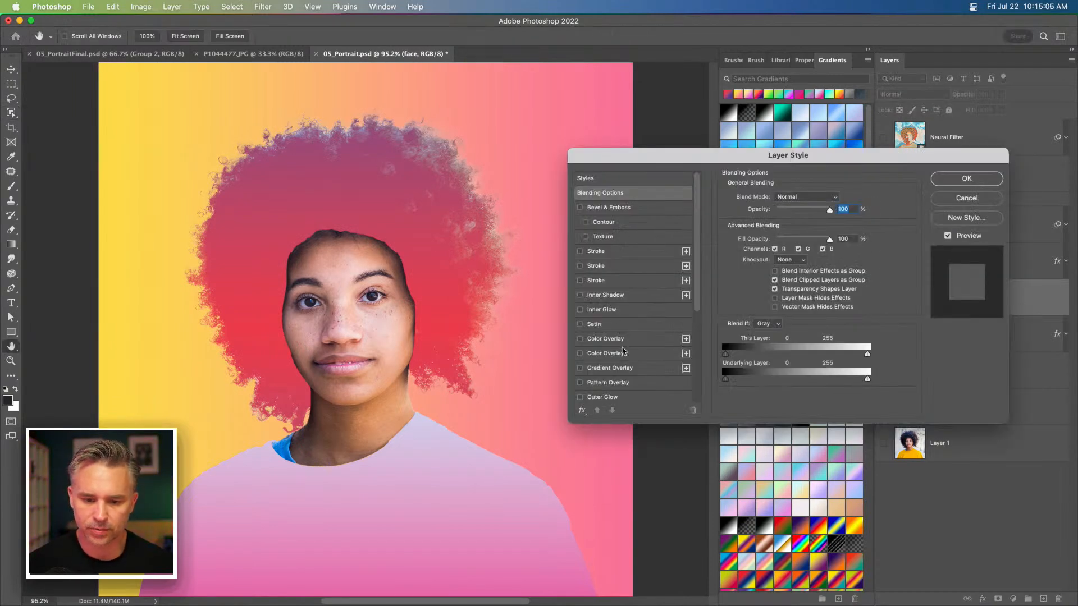
{"action": "left_click", "coordinate": [629, 369]}
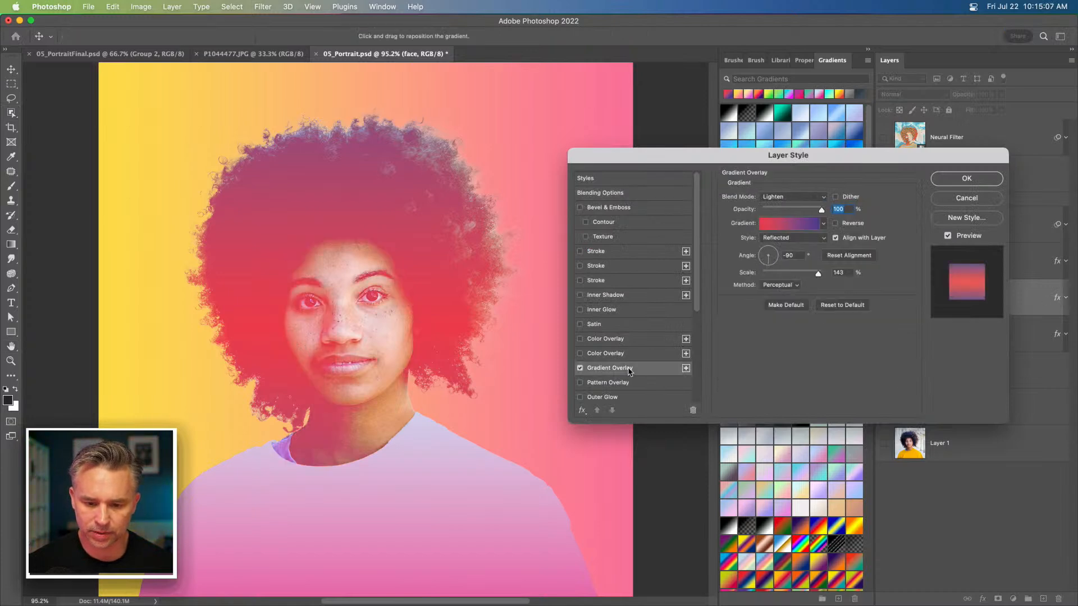
{"action": "left_click", "coordinate": [789, 223]}
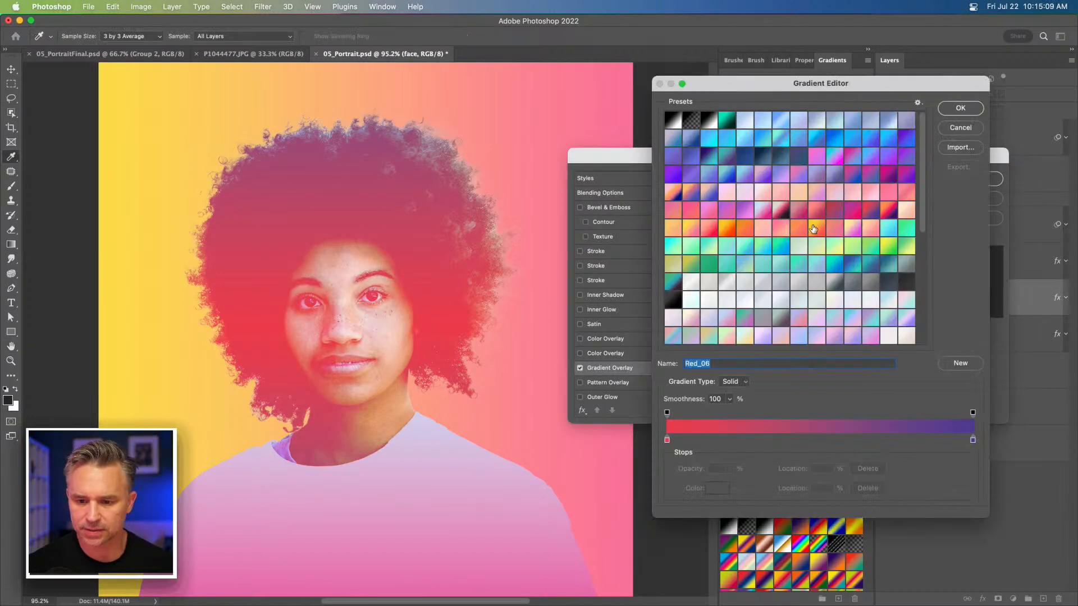
{"action": "left_click", "coordinate": [812, 226]}
{"action": "left_click", "coordinate": [850, 228]}
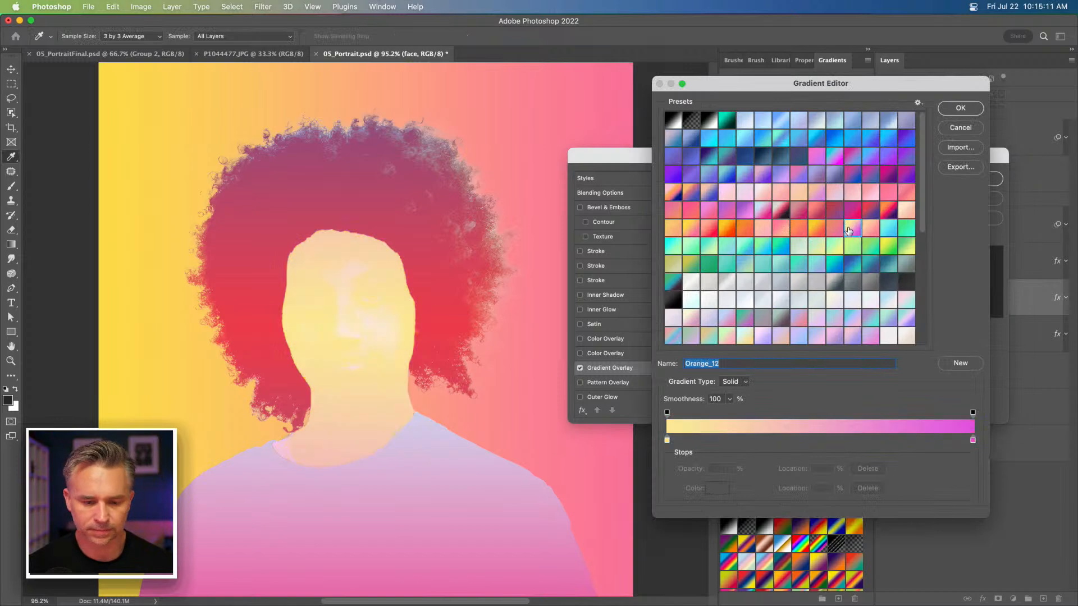
{"action": "left_click", "coordinate": [763, 211]}
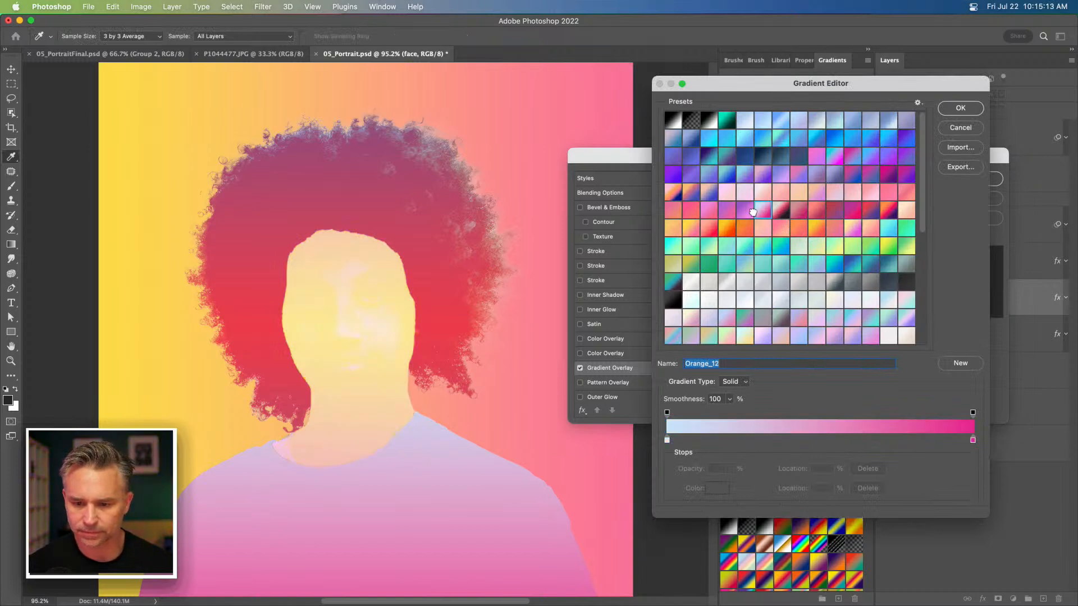
{"action": "left_click", "coordinate": [743, 213]}
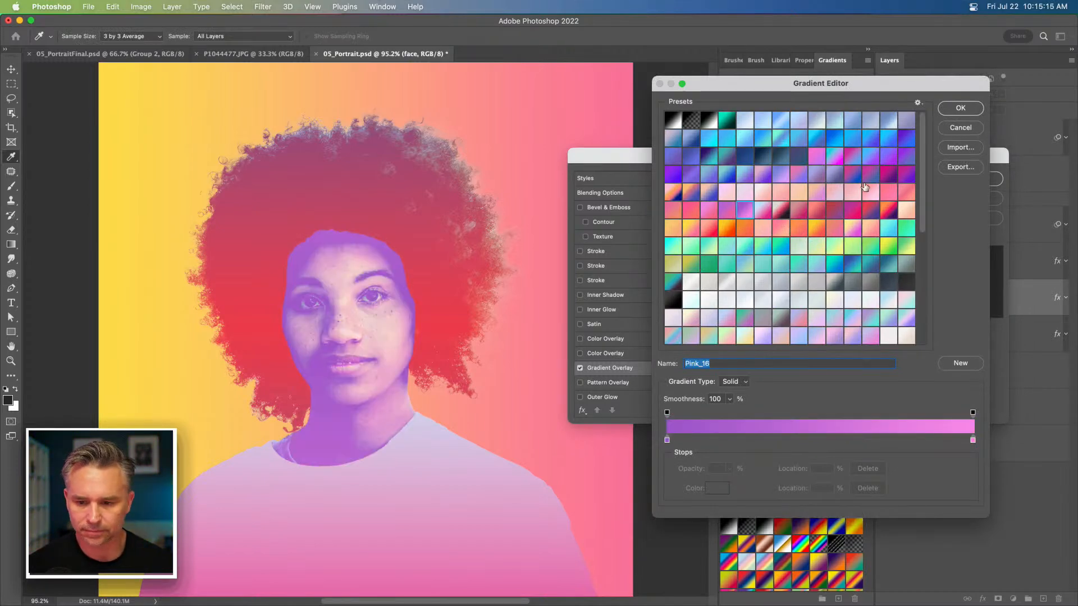
{"action": "left_click", "coordinate": [952, 111]}
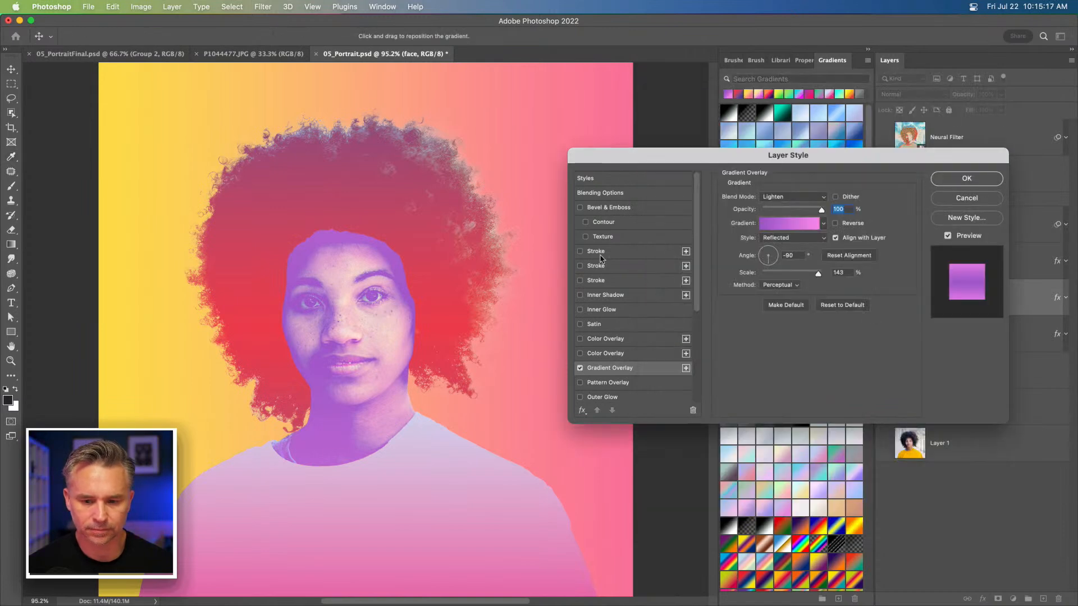
{"action": "left_click", "coordinate": [957, 184]}
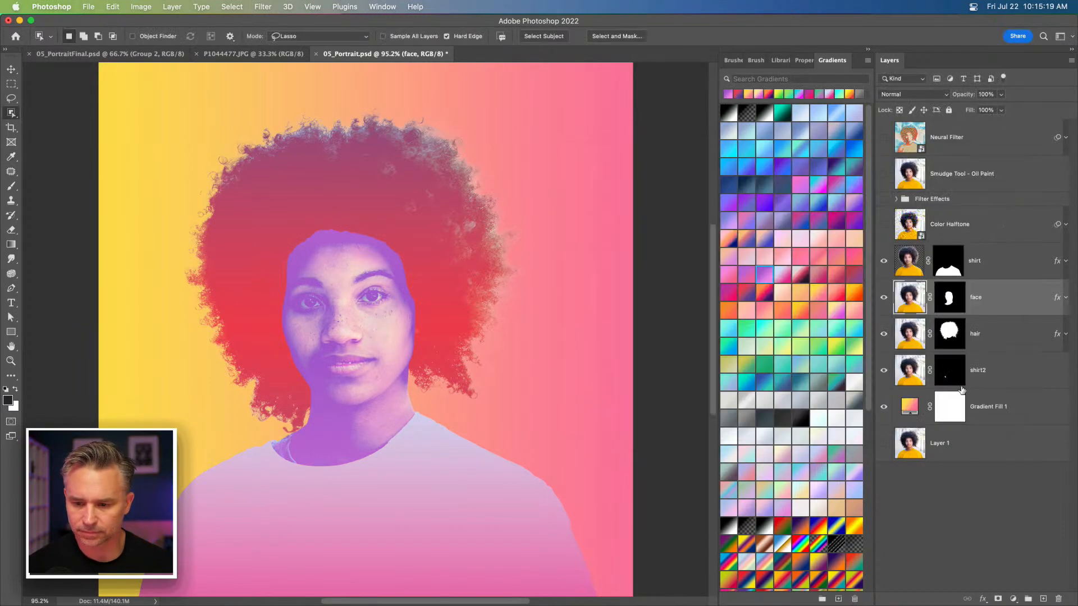
- Move the shirt2 layer above the face layer in the layer stack
{"action": "left_click", "coordinate": [999, 372]}
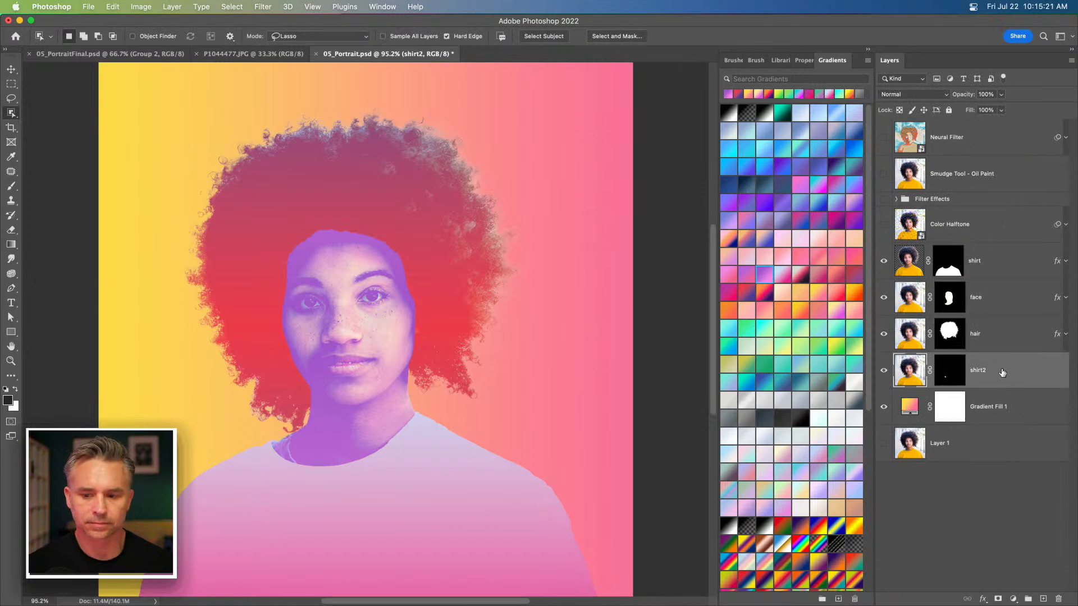
{"action": "left_click", "coordinate": [995, 311]}
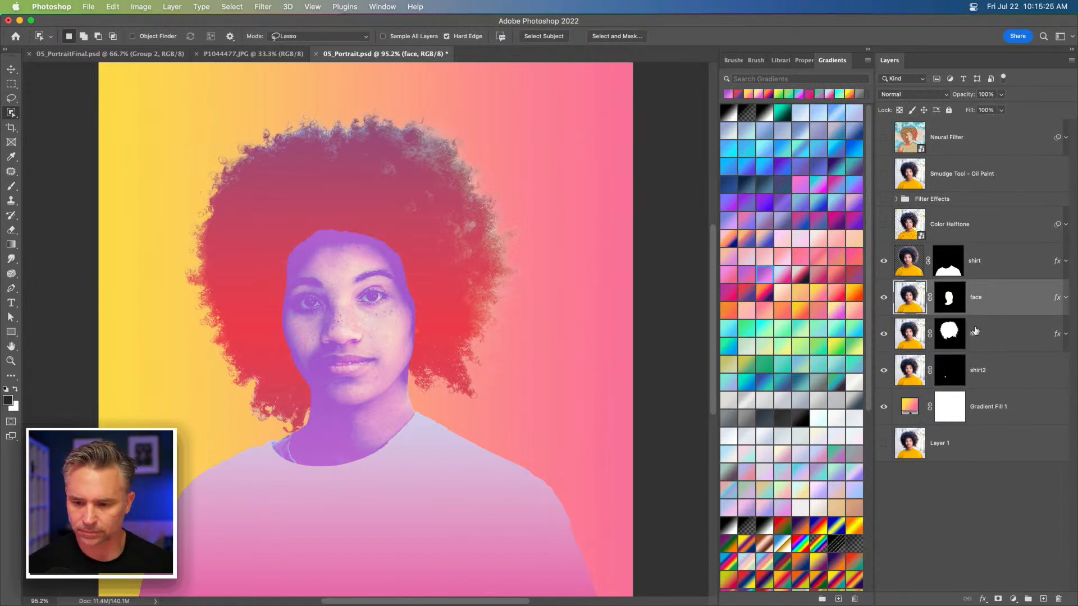
{"action": "left_click", "coordinate": [1016, 370]}
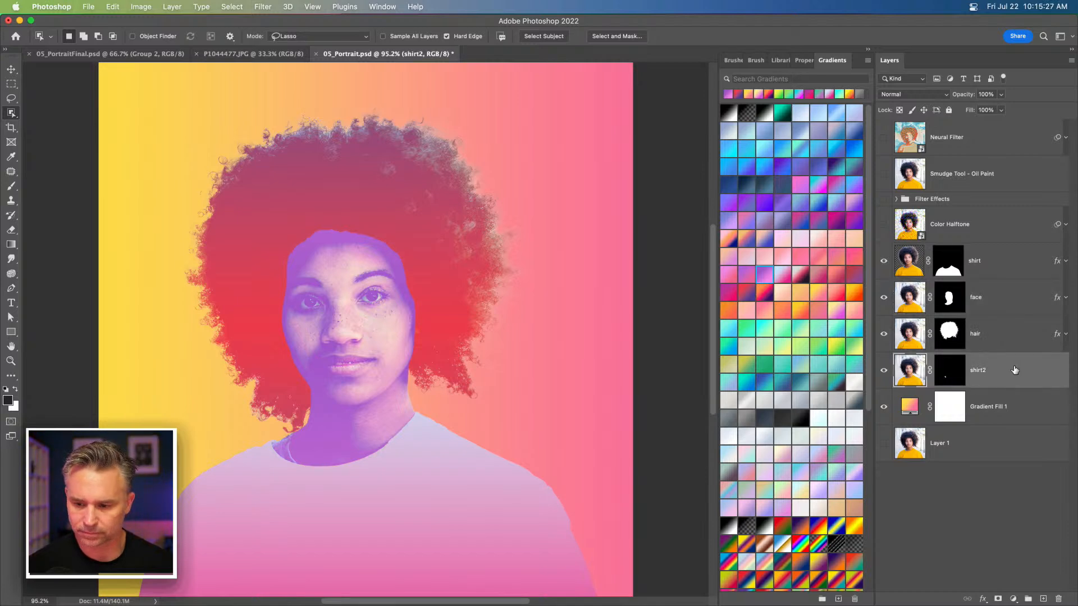
{"action": "left_click_drag", "start_coordinate": [980, 370], "coordinate": [986, 292]}
- Apply a Gradient Overlay to the shirt2 layer in Lighten mode with the Orange_09 preset
{"action": "double_click", "coordinate": [1017, 300]}
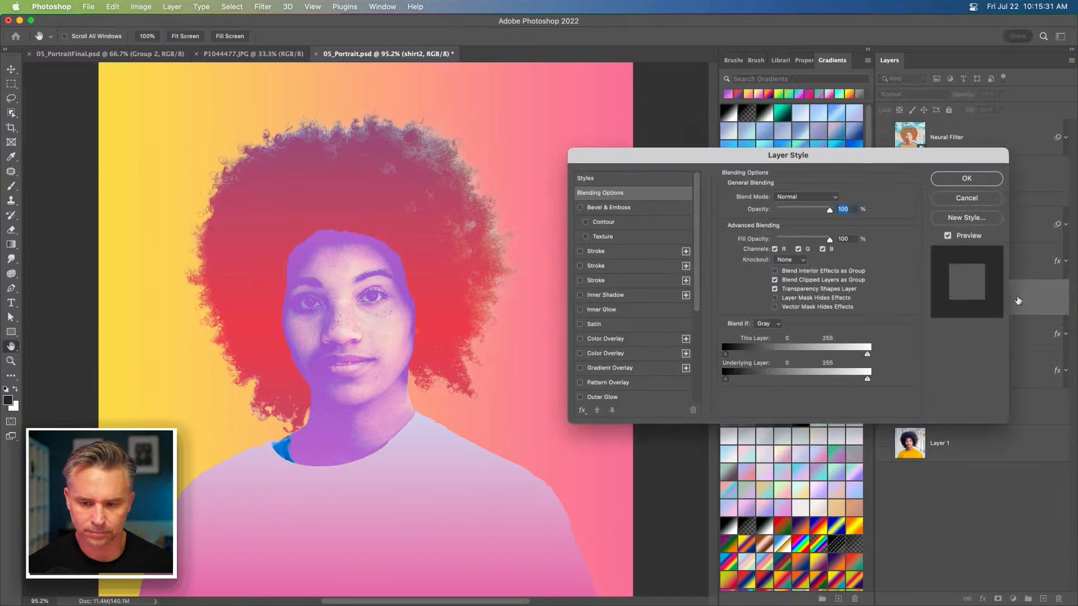
{"action": "left_click", "coordinate": [608, 369]}
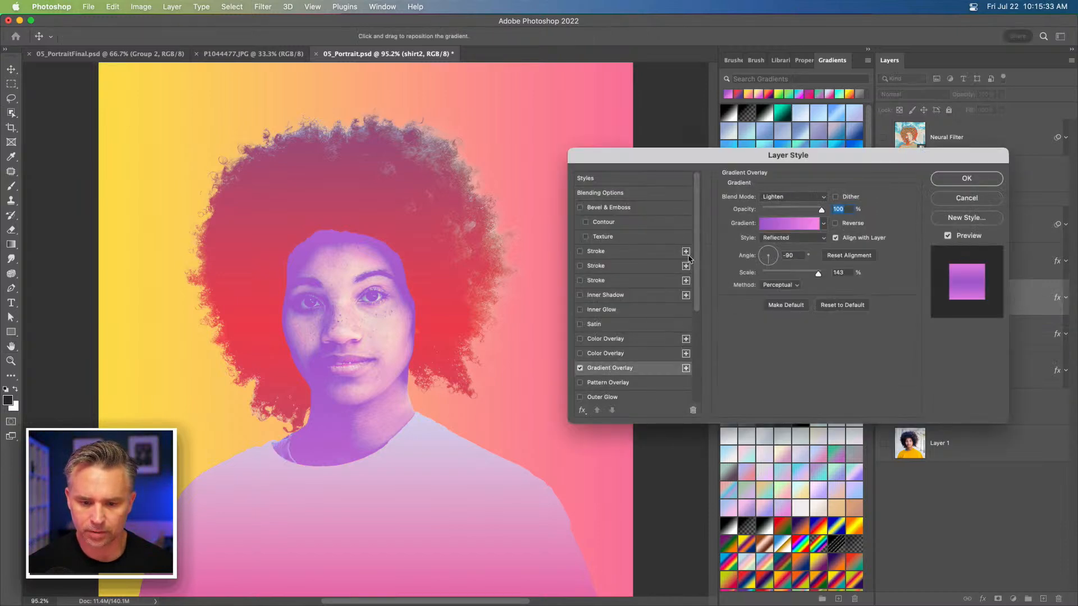
{"action": "left_click", "coordinate": [777, 225]}
{"action": "left_click", "coordinate": [799, 228]}
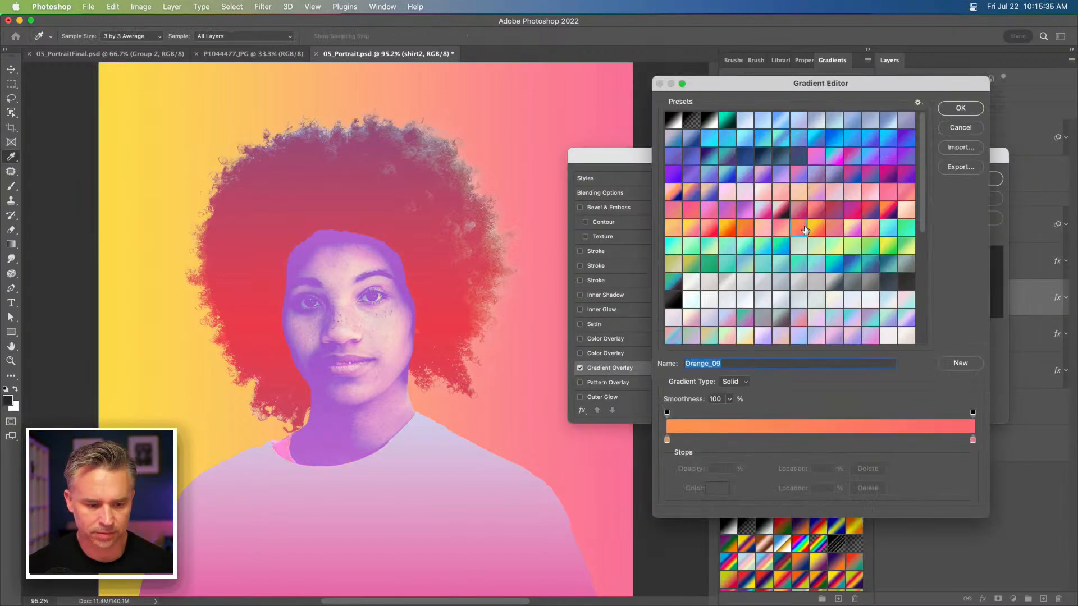
{"action": "left_click", "coordinate": [960, 108]}
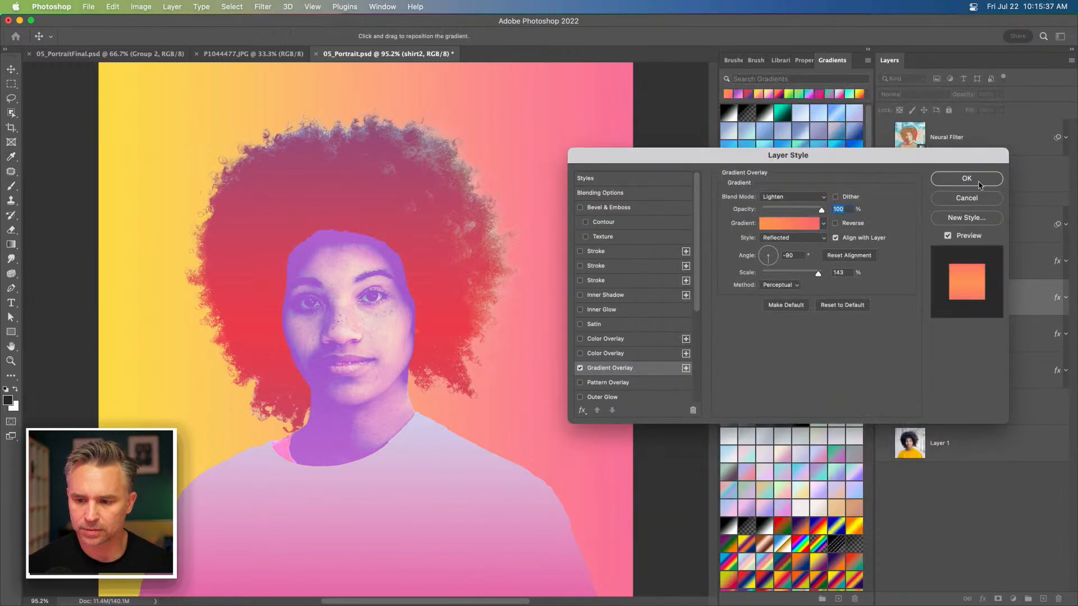
{"action": "key", "text": "Return"}
- Toggle the hair and face layers off and on to examine how each contributes to the portrait
{"action": "left_click", "coordinate": [949, 339]}
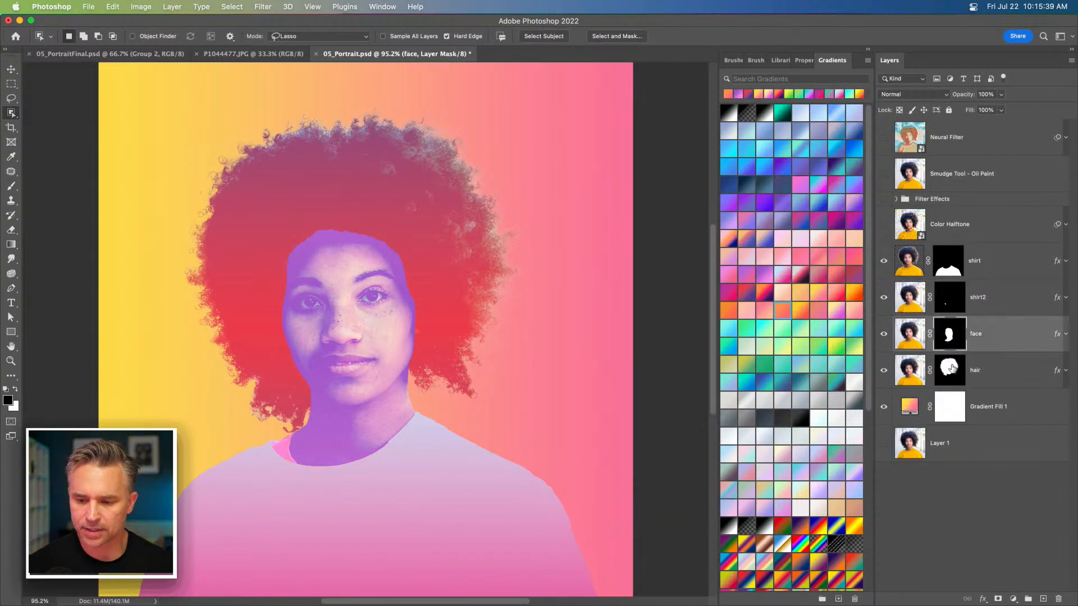
{"action": "left_click", "coordinate": [945, 373]}
{"action": "left_click", "coordinate": [883, 373]}
{"action": "left_click", "coordinate": [884, 373]}
{"action": "left_click", "coordinate": [901, 339]}
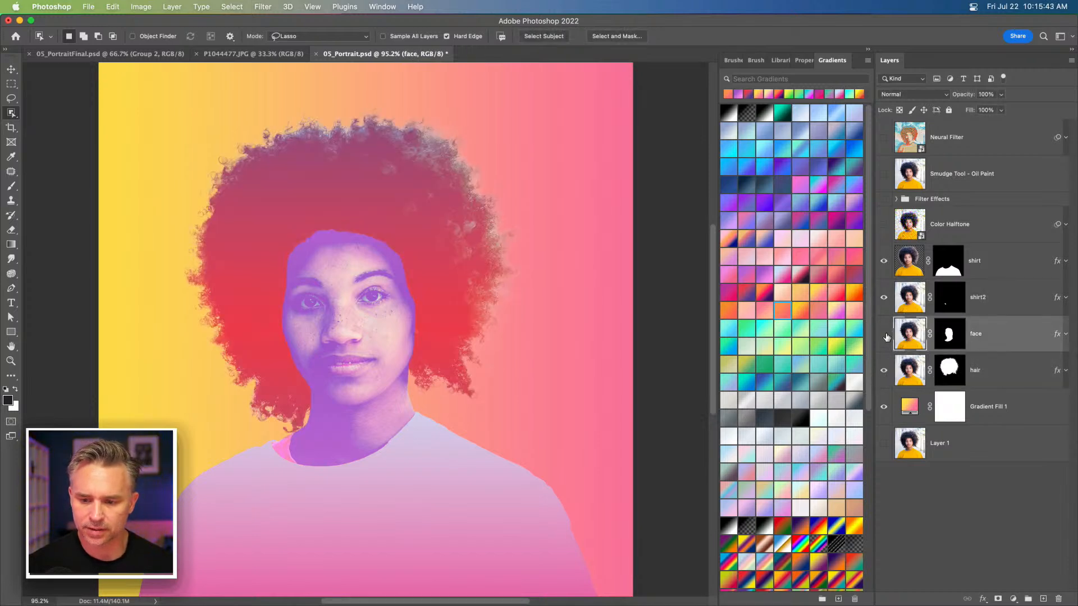
{"action": "left_click", "coordinate": [884, 335]}
{"action": "left_click", "coordinate": [886, 335]}
{"action": "left_click", "coordinate": [886, 336]}
{"action": "left_click", "coordinate": [886, 336]}
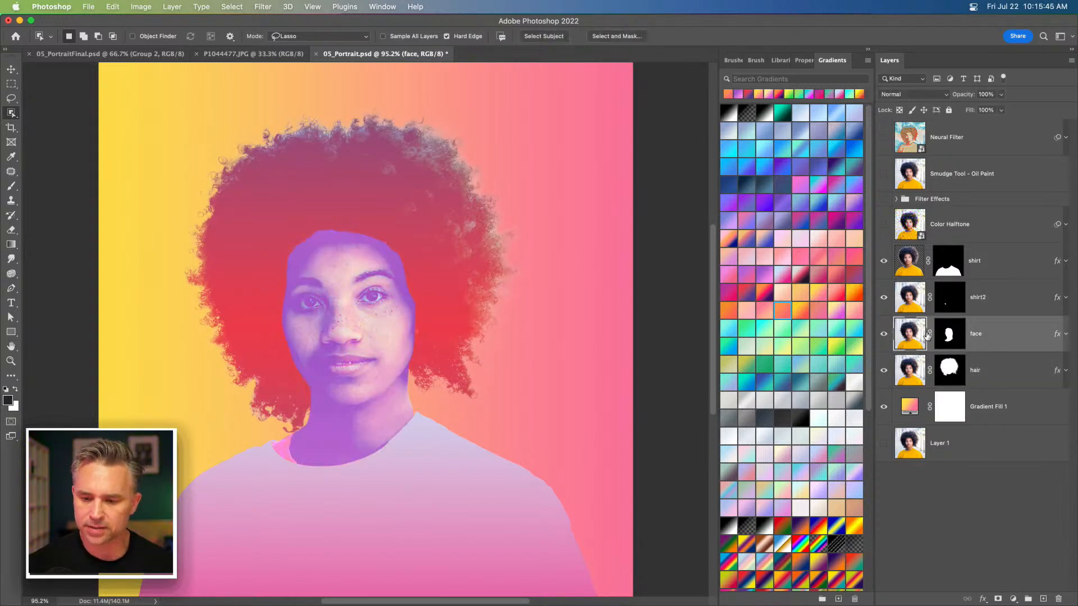
- Try the Orange_06 and Orange_10 presets on the face layer's Gradient Overlay, accepting Orange_10
{"action": "left_click", "coordinate": [1065, 334]}
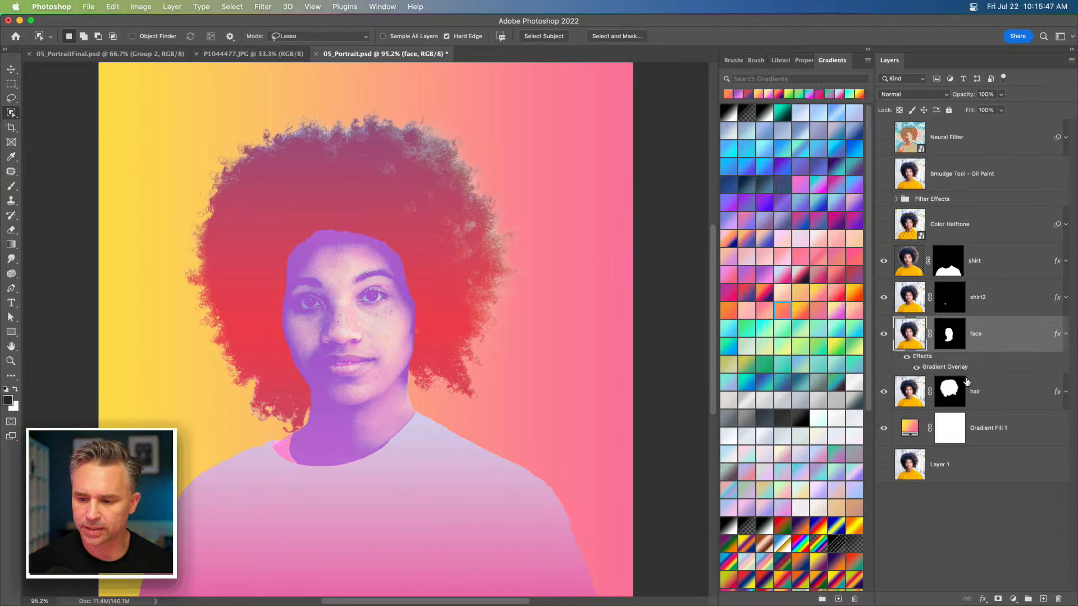
{"action": "double_click", "coordinate": [947, 368]}
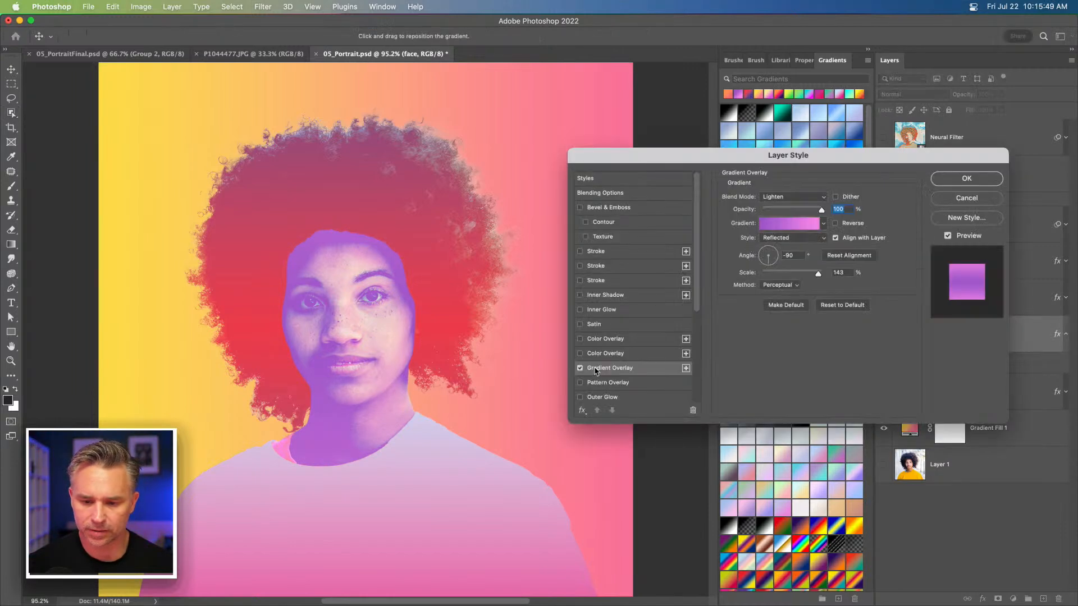
{"action": "left_click", "coordinate": [778, 225]}
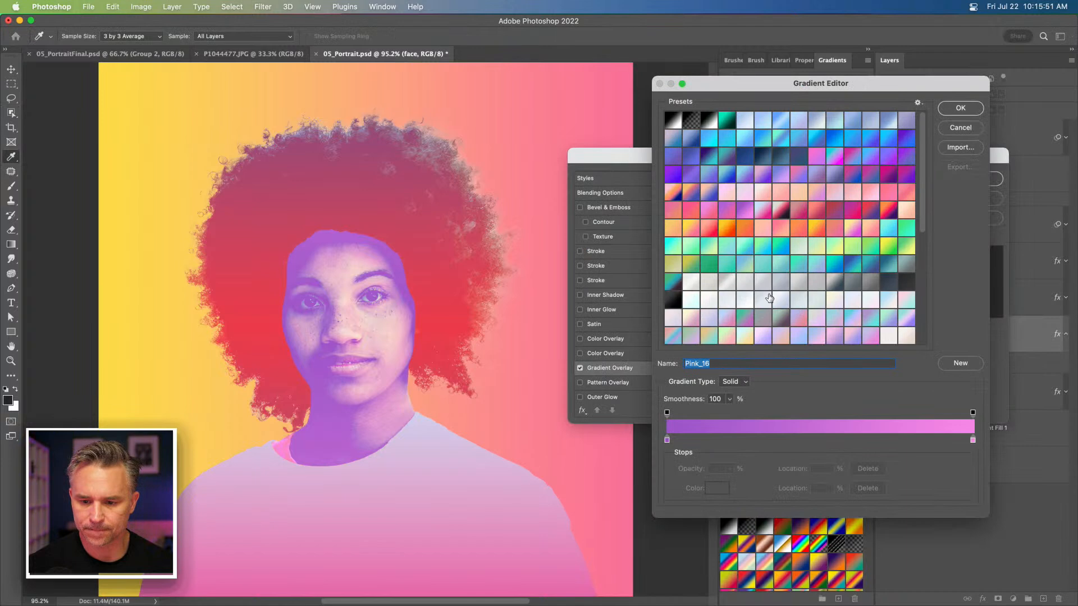
{"action": "left_click", "coordinate": [817, 228]}
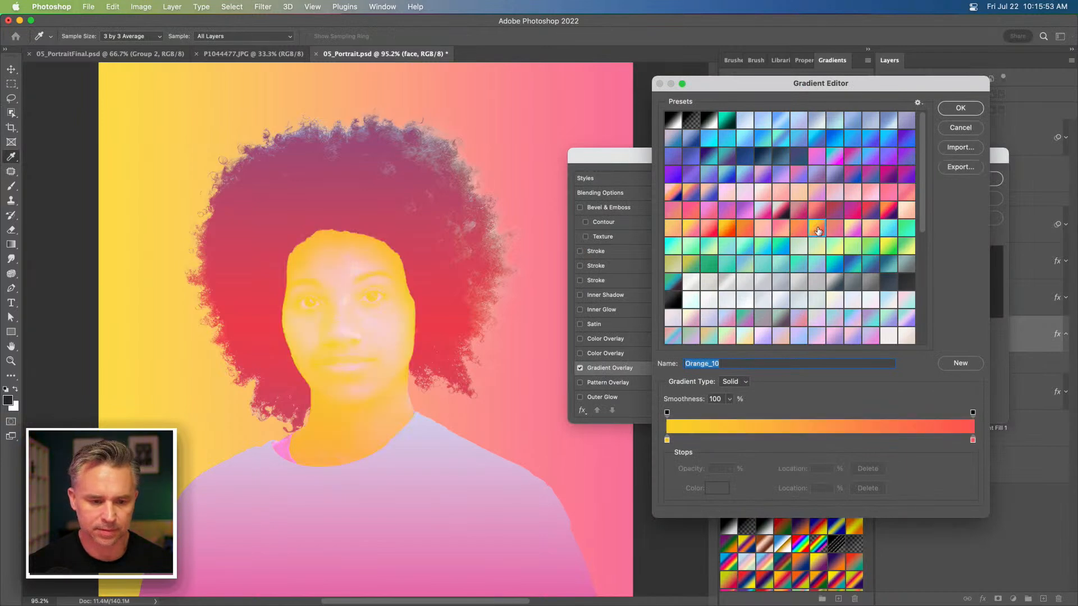
{"action": "left_click", "coordinate": [726, 230]}
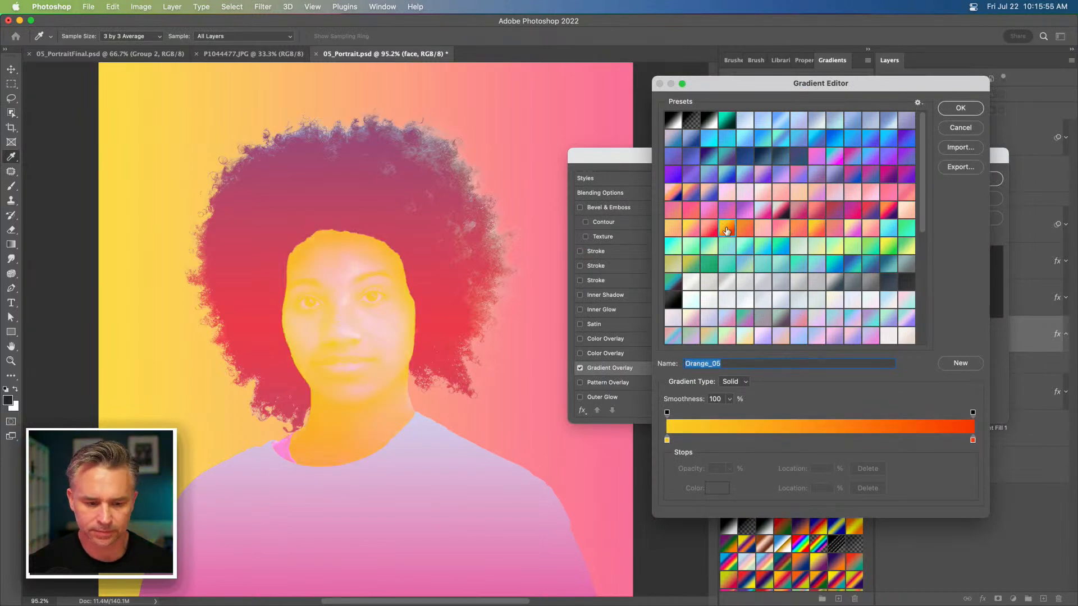
{"action": "left_click", "coordinate": [817, 227]}
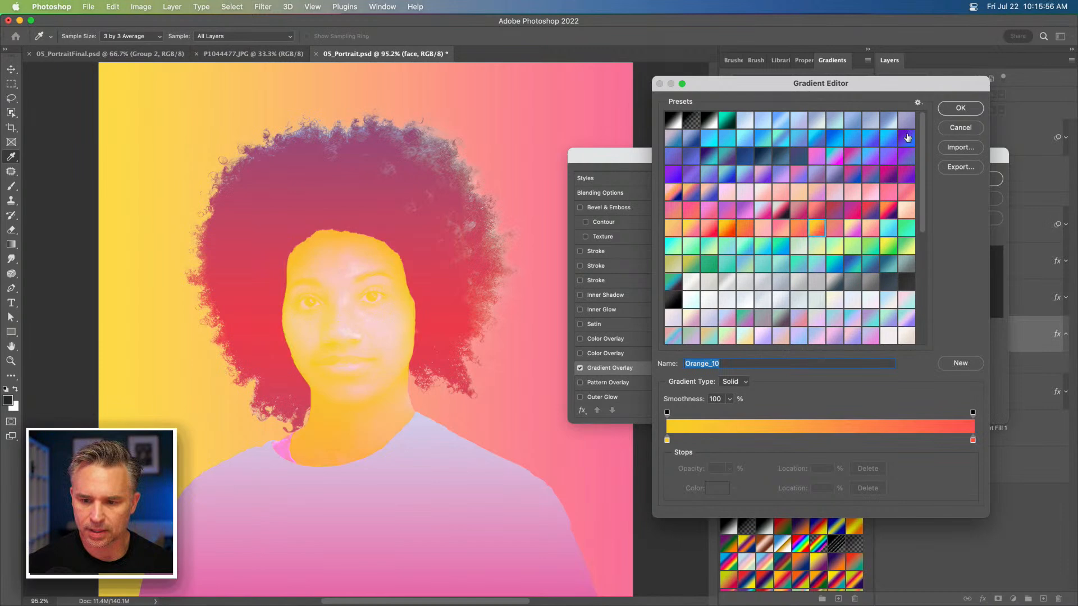
{"action": "key", "text": "Return"}
- Switch the face's Gradient Overlay to Darken mode and choose the coral-to-crimson gradient preset
{"action": "left_click", "coordinate": [797, 197]}
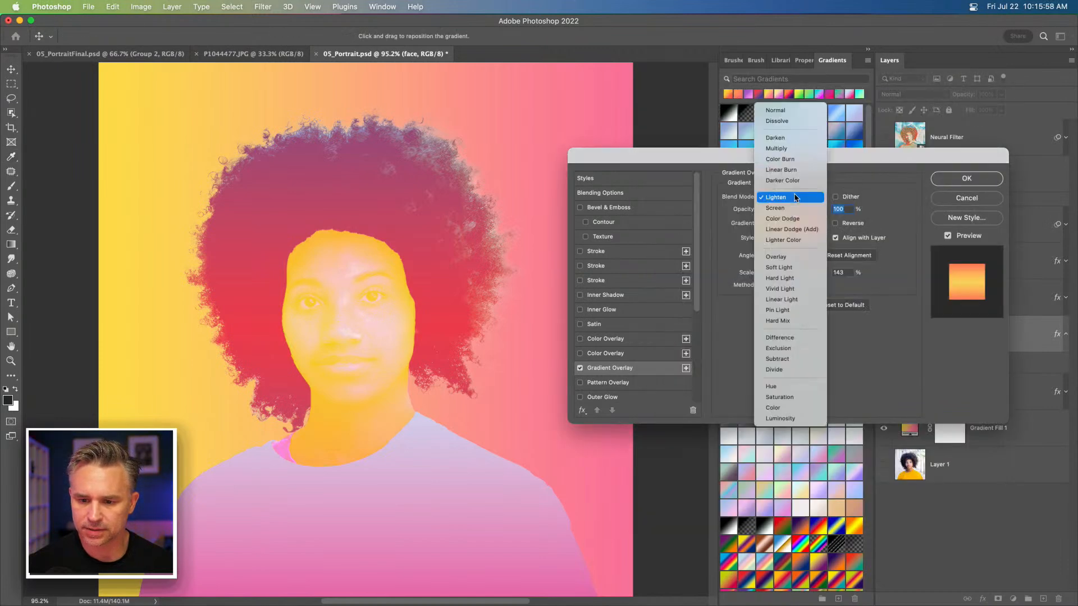
{"action": "left_click", "coordinate": [801, 138]}
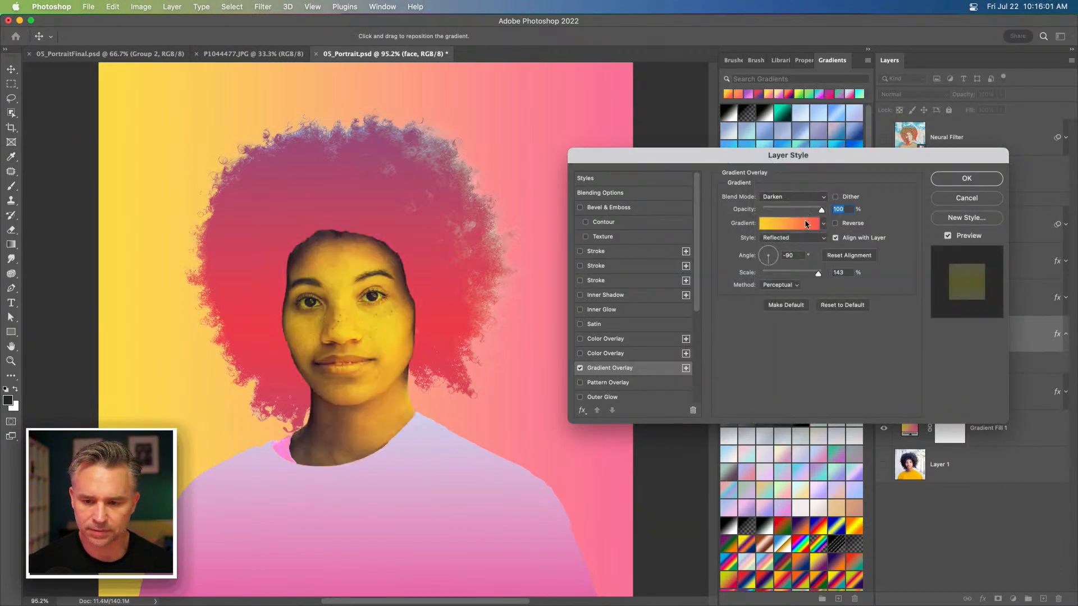
{"action": "left_click", "coordinate": [805, 224]}
{"action": "left_click", "coordinate": [816, 210]}
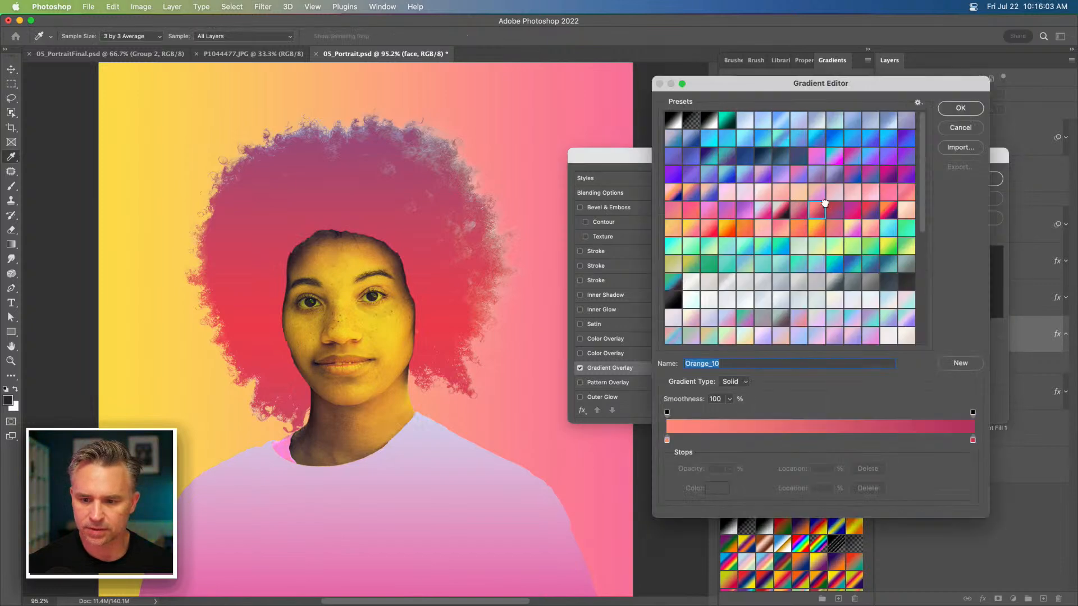
{"action": "left_click", "coordinate": [945, 113]}
- Try the Overlay and Lighten blend modes on the face's Gradient Overlay
{"action": "left_click", "coordinate": [783, 197]}
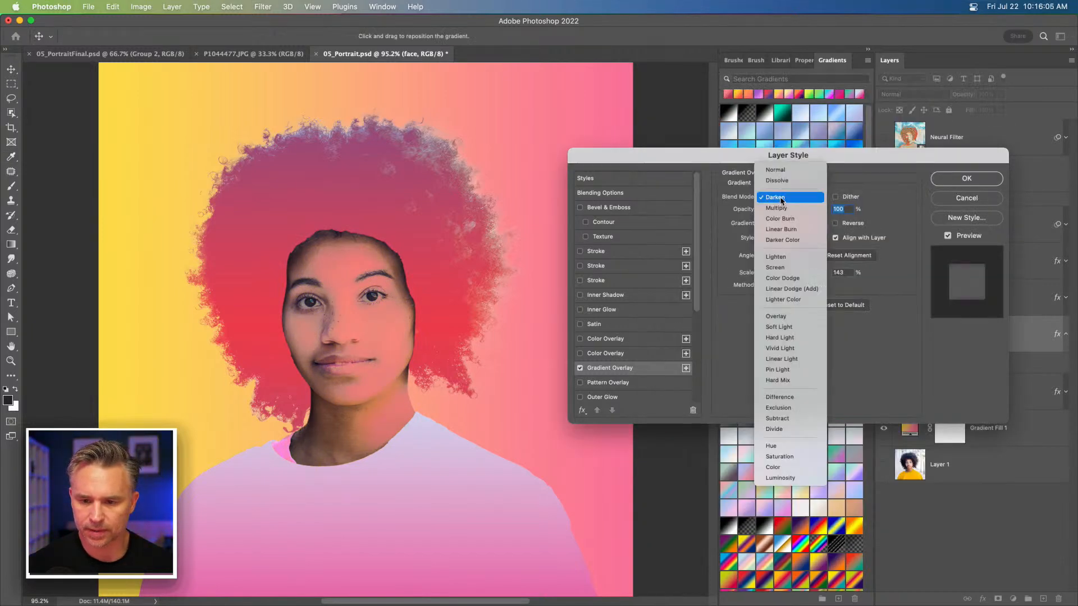
{"action": "left_click", "coordinate": [786, 317]}
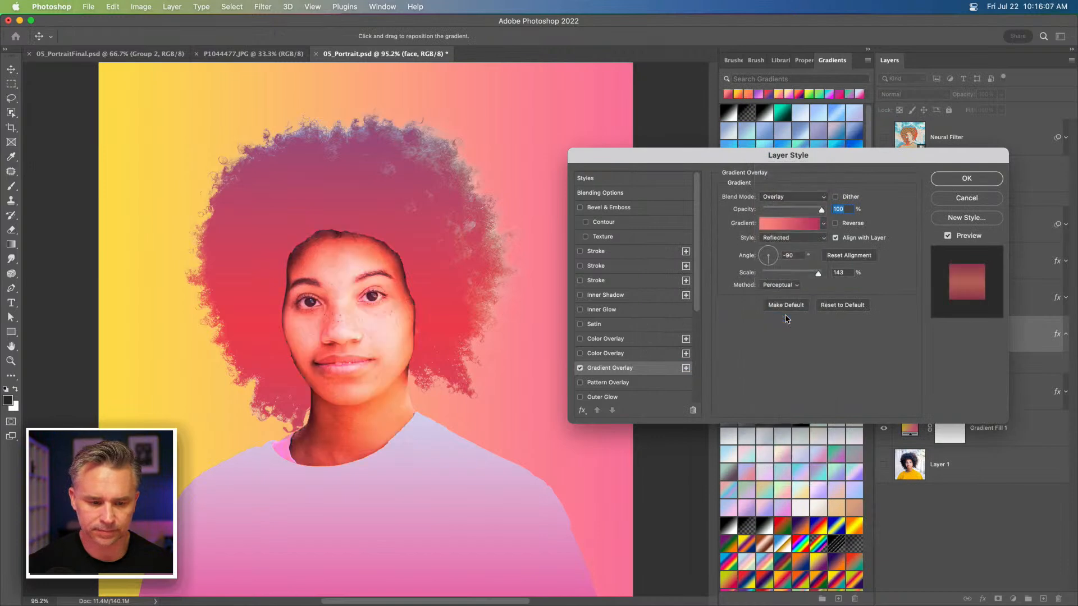
{"action": "left_click", "coordinate": [781, 230]}
{"action": "left_click", "coordinate": [969, 107]}
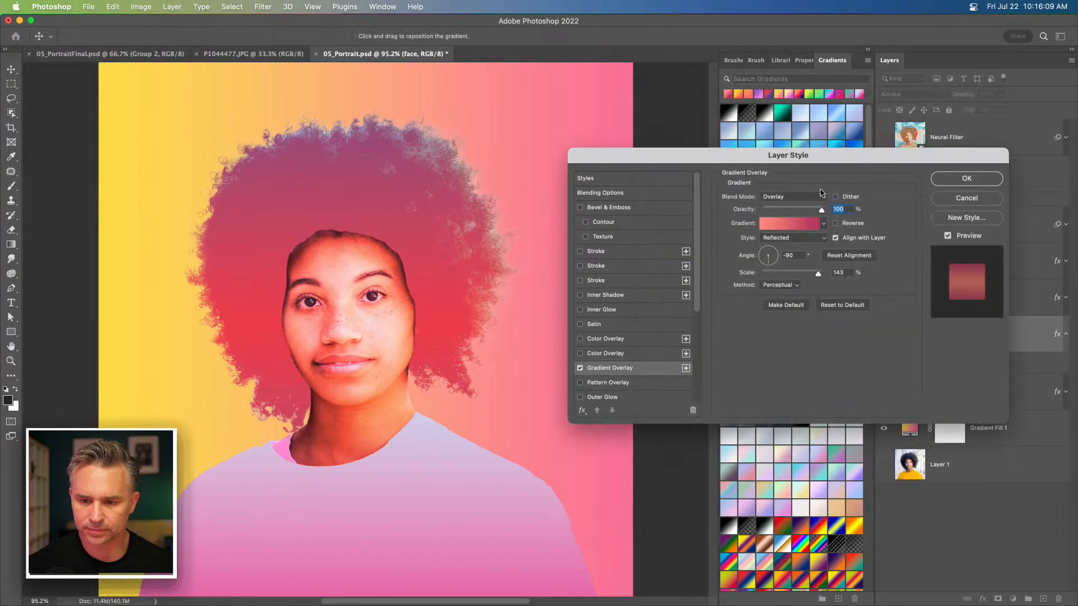
{"action": "left_click", "coordinate": [817, 197]}
{"action": "left_click", "coordinate": [811, 140]}
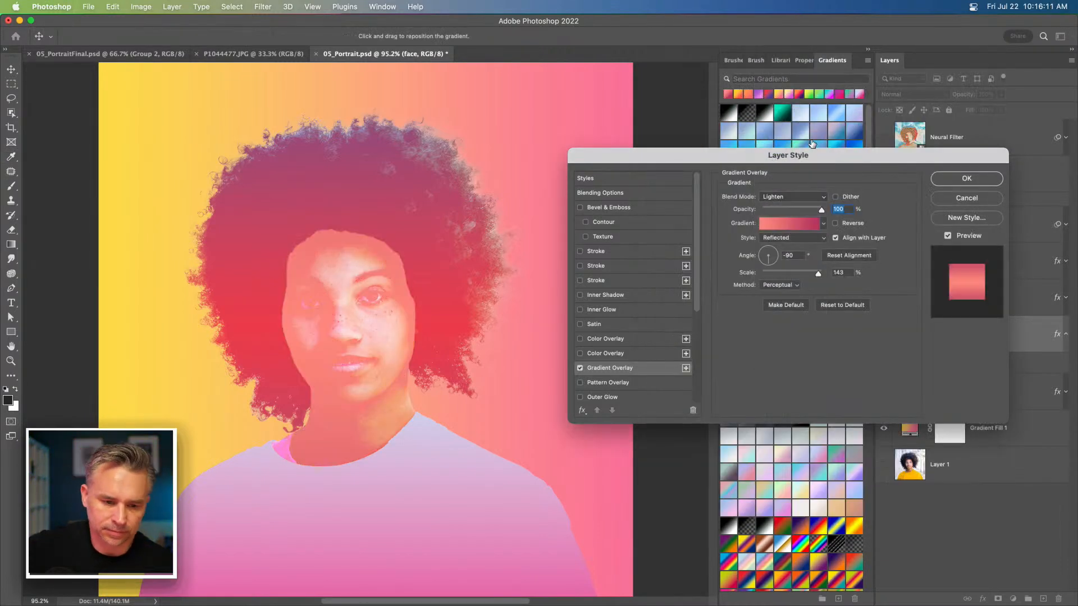
- Try the Screen, Color Dodge, Linear Dodge (Add) and Lighter Color blend modes on the face's Gradient Overlay
{"action": "left_click", "coordinate": [791, 198]}
{"action": "left_click", "coordinate": [791, 208]}
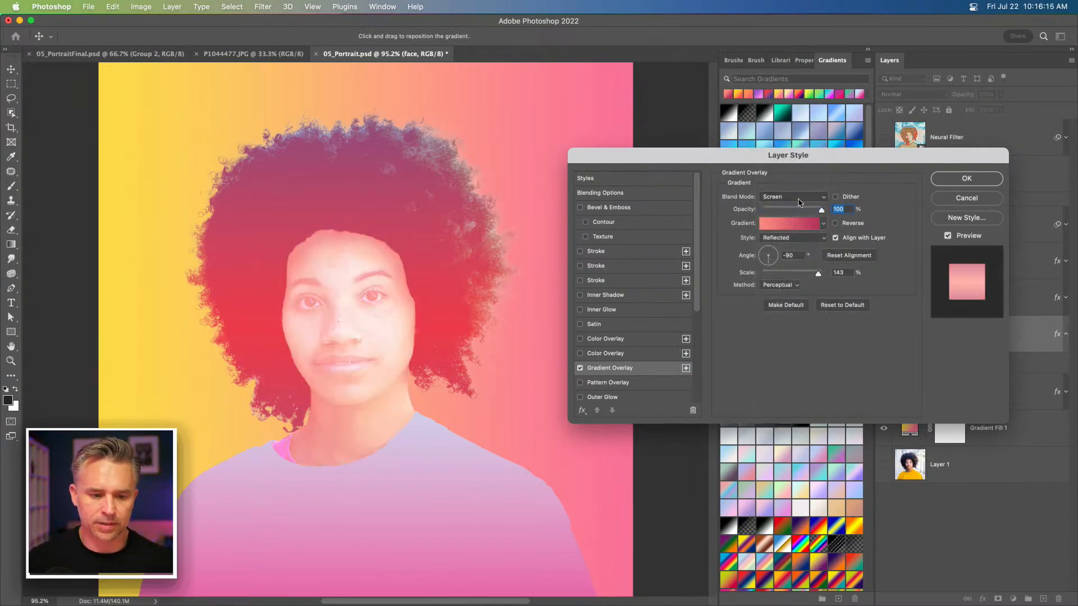
{"action": "left_click", "coordinate": [793, 197]}
{"action": "left_click", "coordinate": [797, 208]}
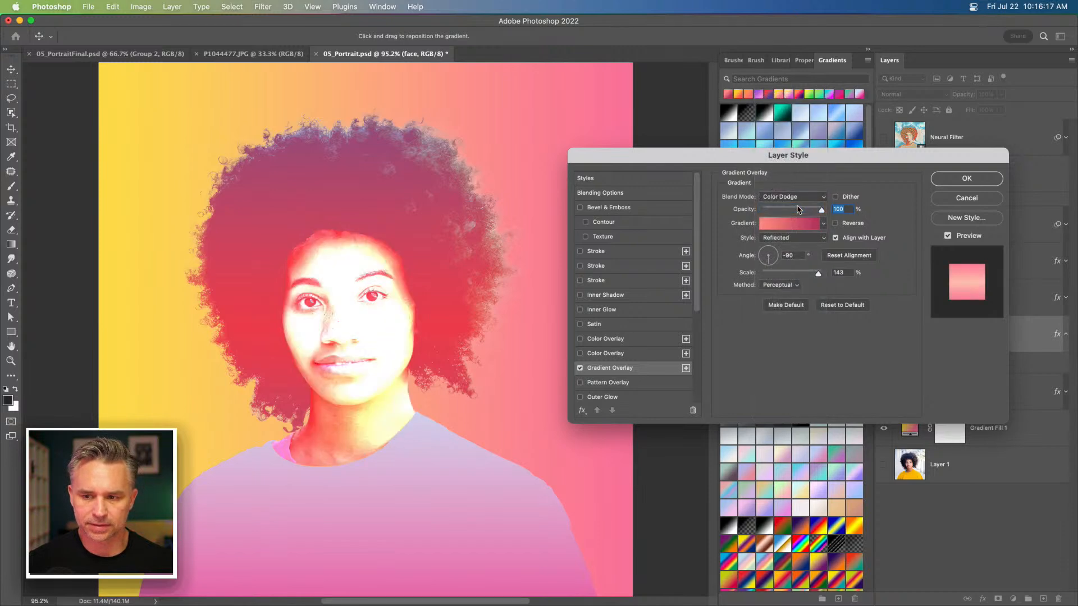
{"action": "left_click", "coordinate": [793, 197]}
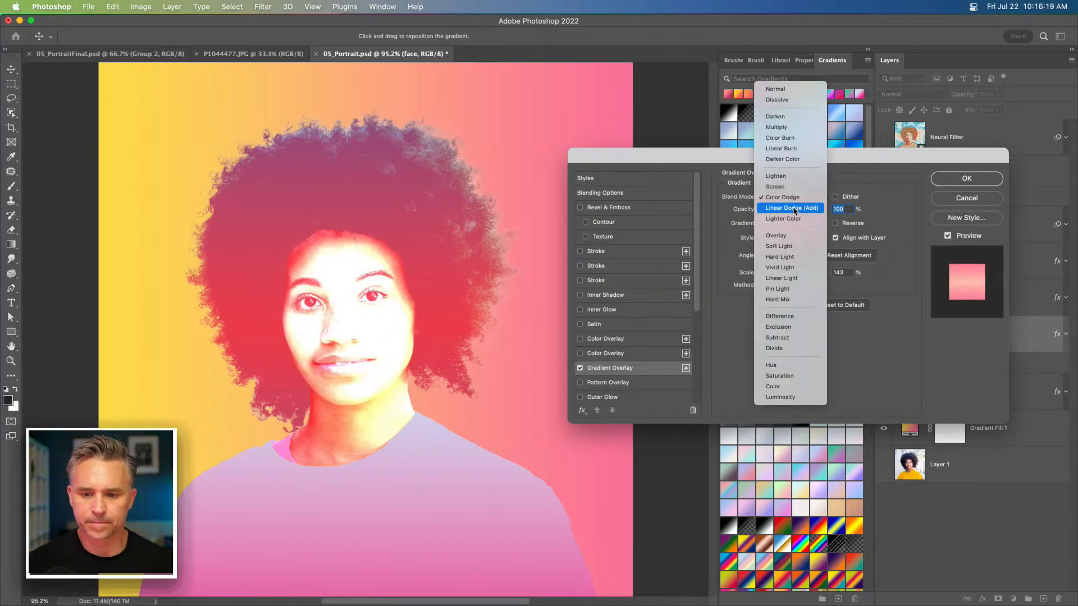
{"action": "left_click", "coordinate": [793, 210]}
{"action": "left_click", "coordinate": [780, 197]}
{"action": "left_click", "coordinate": [780, 209]}
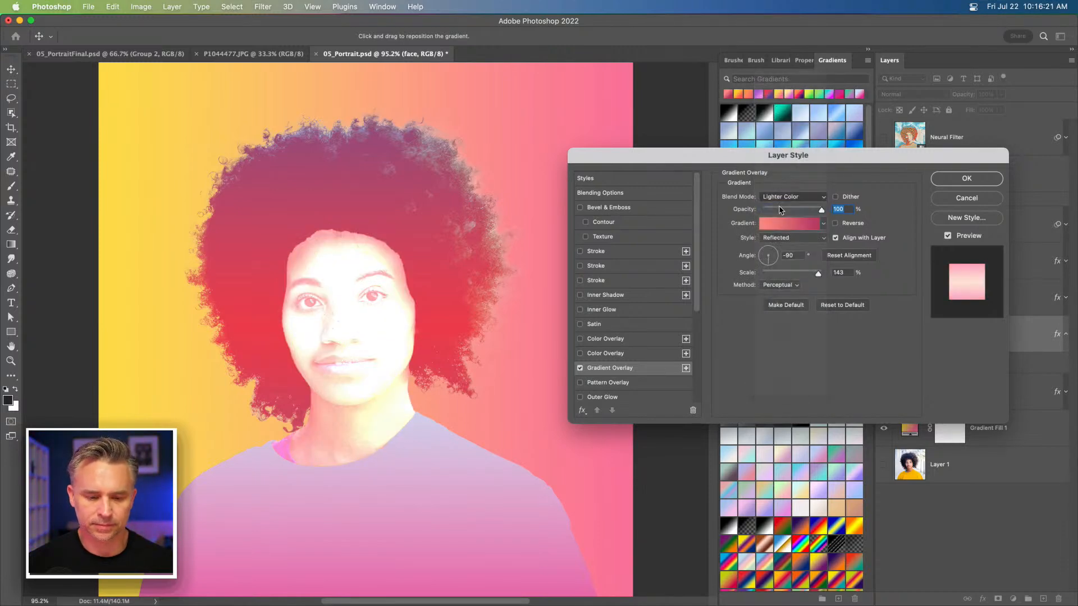
- Try Overlay again on the face's Gradient Overlay, settle on Soft Light, and apply the layer style
{"action": "left_click", "coordinate": [782, 202]}
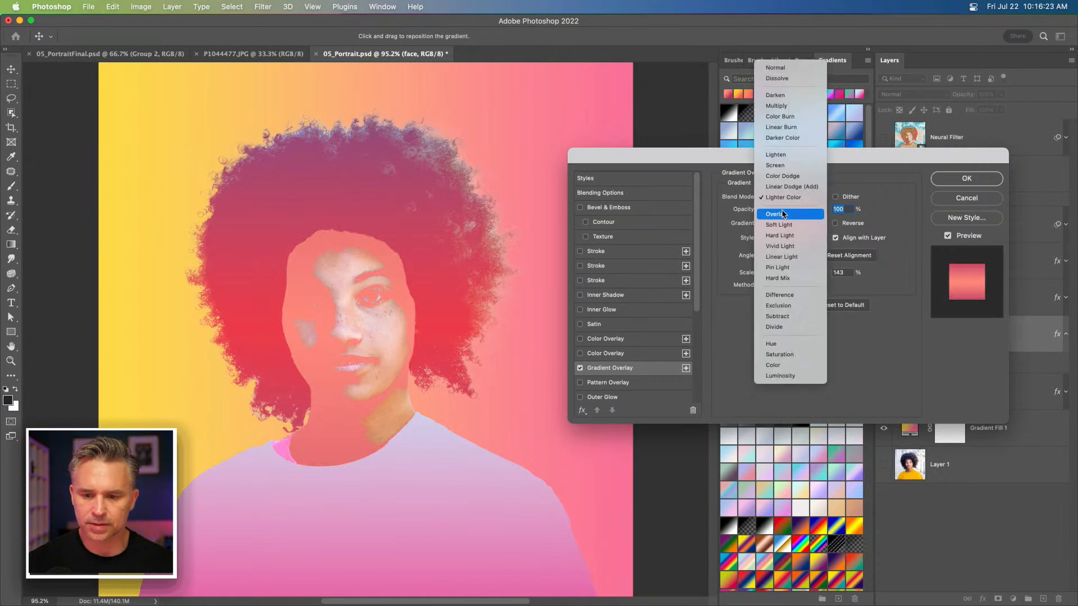
{"action": "left_click", "coordinate": [784, 214]}
{"action": "left_click", "coordinate": [785, 197]}
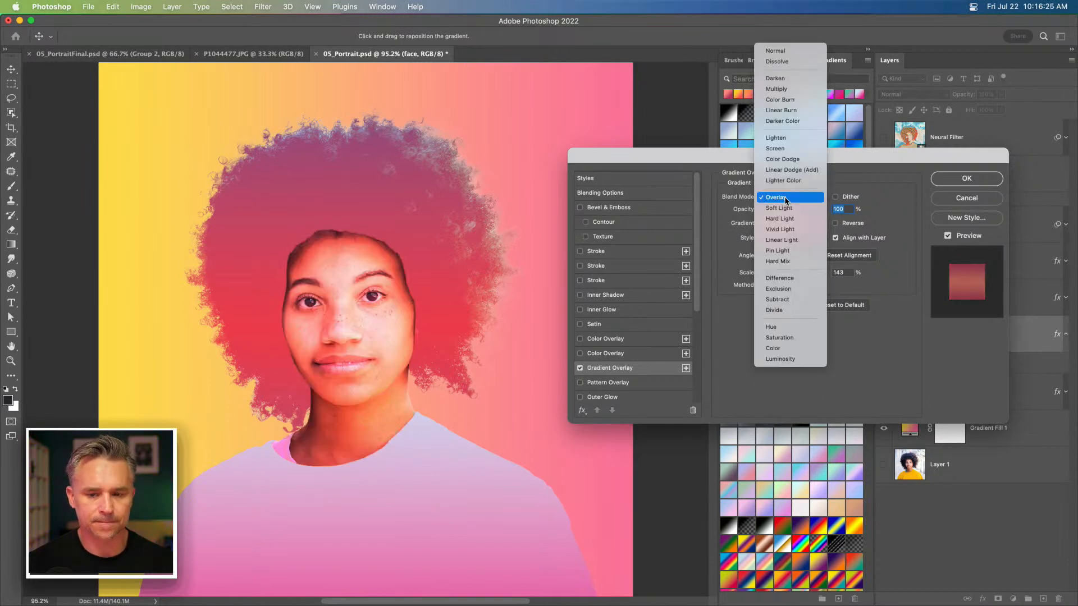
{"action": "left_click", "coordinate": [783, 208]}
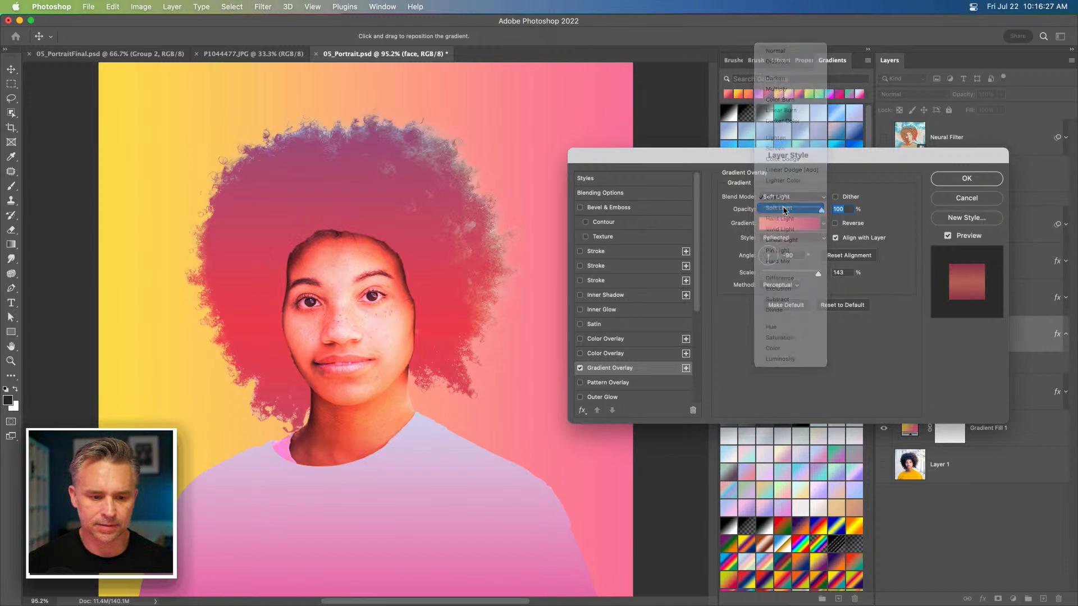
{"action": "left_click", "coordinate": [943, 180]}
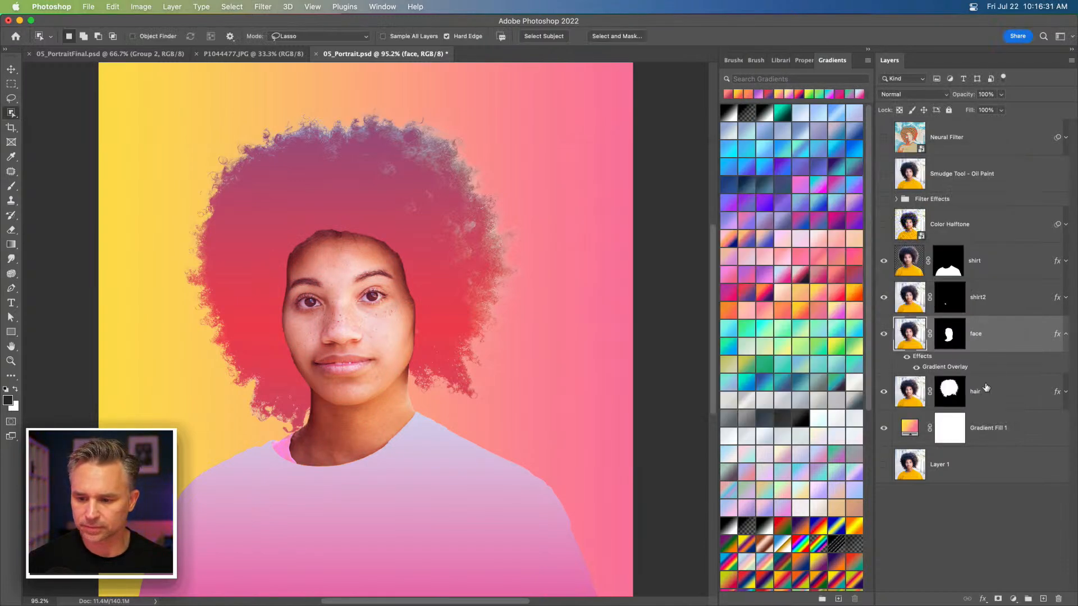
- Try the Screen blend mode on the hair layer's Gradient Overlay, and set it to Darken
{"action": "left_click", "coordinate": [979, 391]}
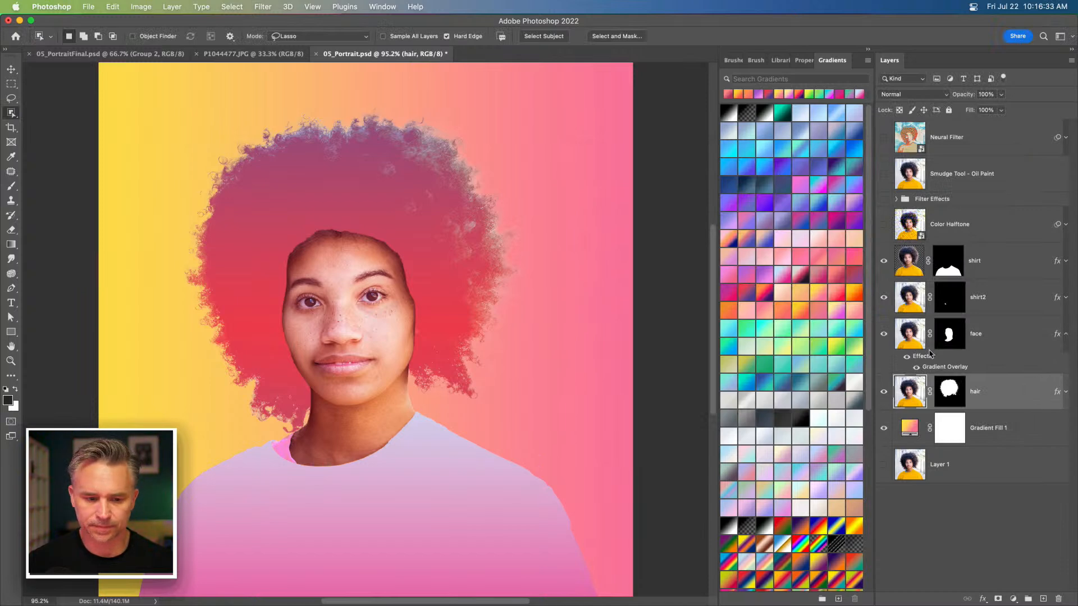
{"action": "double_click", "coordinate": [1022, 390]}
{"action": "left_click", "coordinate": [626, 367]}
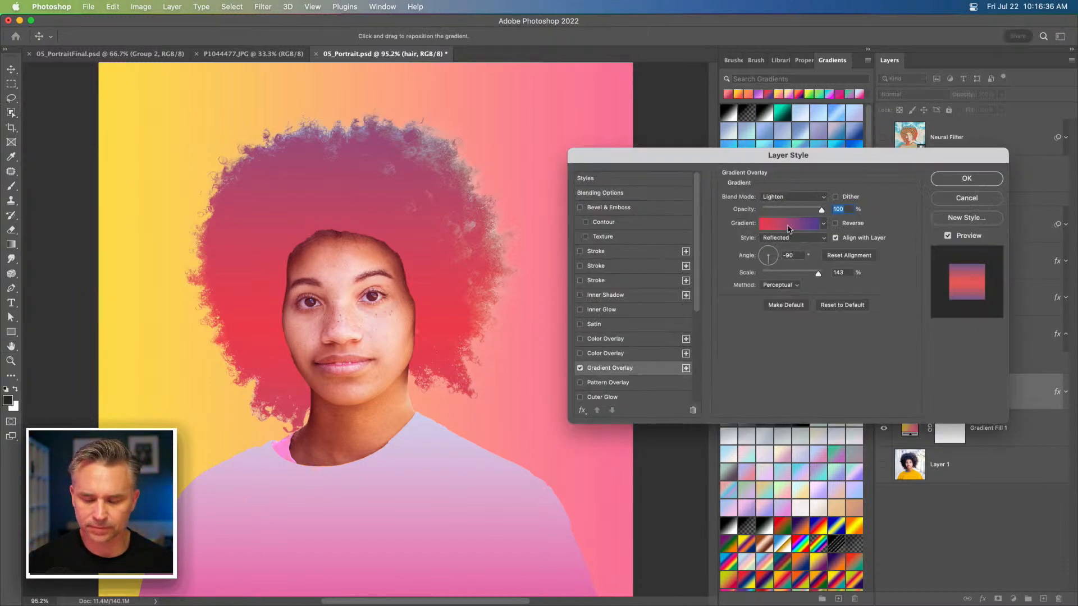
{"action": "left_click", "coordinate": [784, 198]}
{"action": "left_click", "coordinate": [787, 208]}
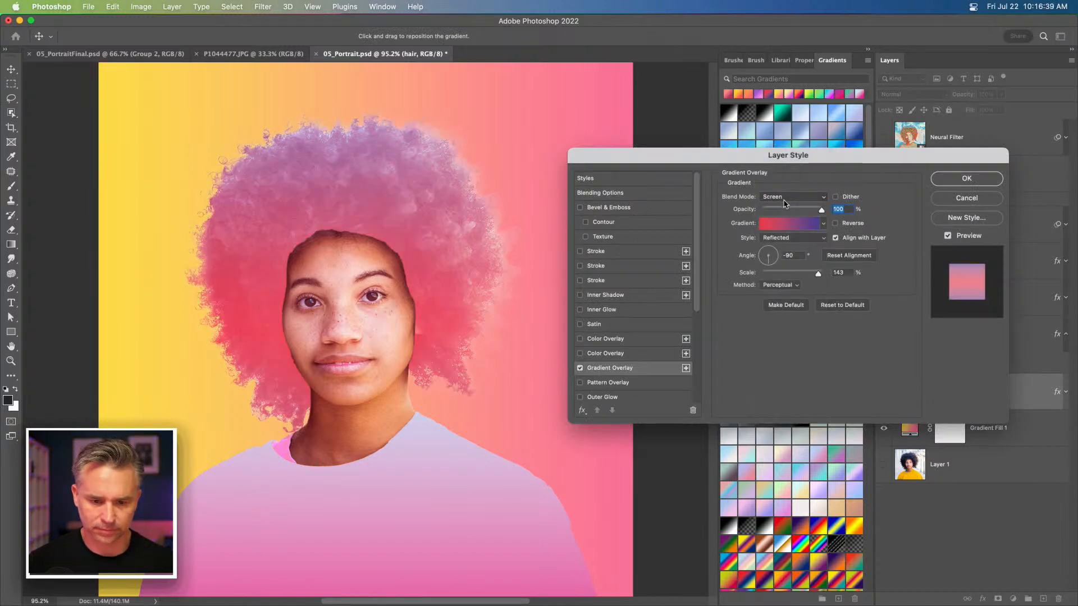
{"action": "left_click", "coordinate": [784, 201]}
{"action": "left_click", "coordinate": [784, 133]}
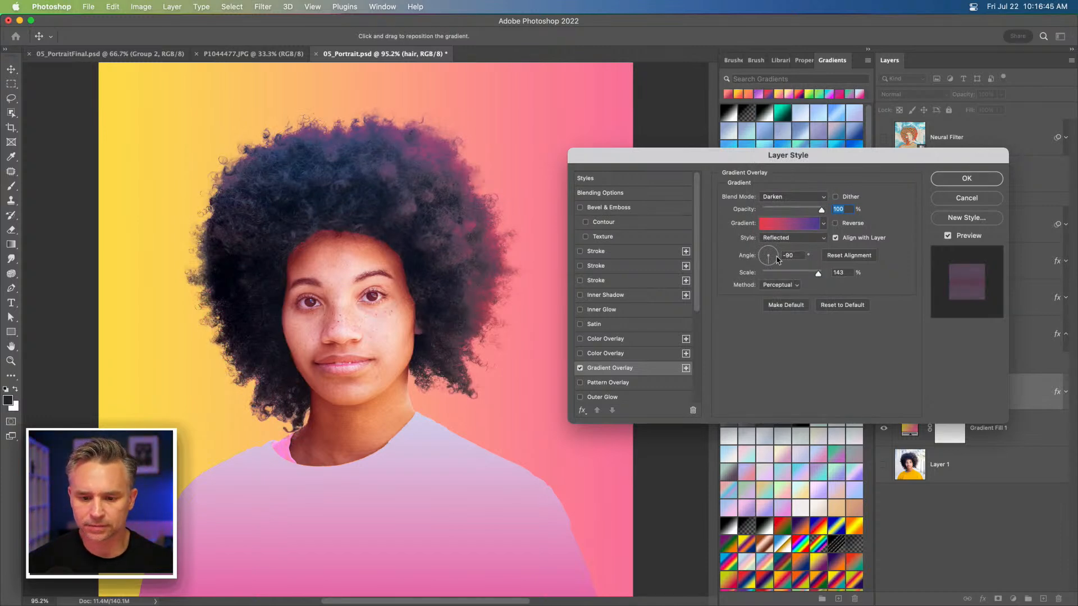
- Try several pink, orange and red gradient presets on the hair layer's Gradient Overlay
{"action": "left_click", "coordinate": [824, 225]}
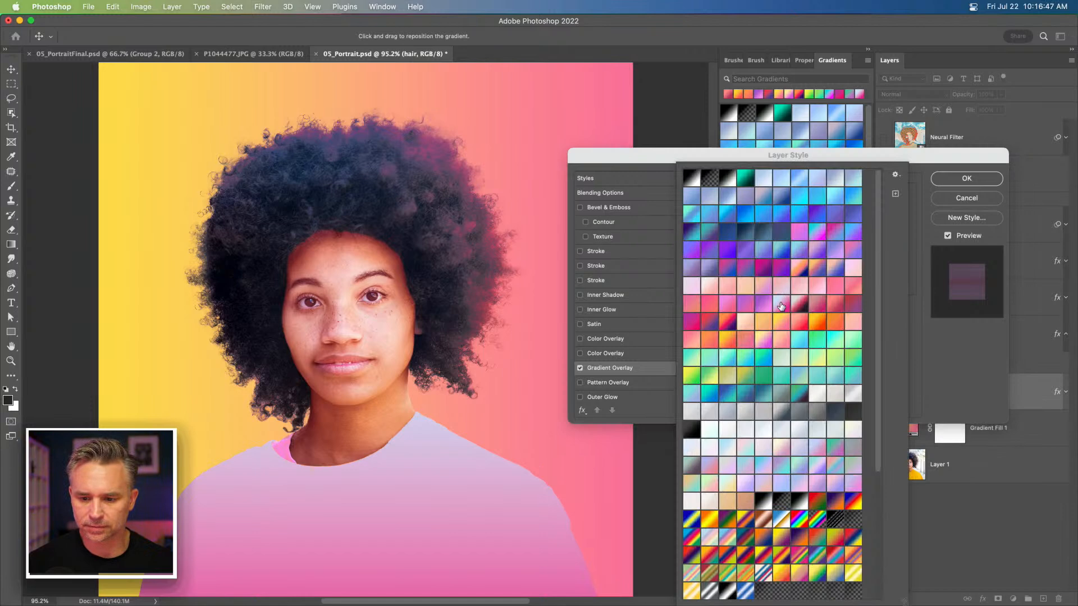
{"action": "left_click", "coordinate": [782, 303]}
{"action": "left_click", "coordinate": [796, 322]}
{"action": "left_click", "coordinate": [819, 305]}
{"action": "left_click", "coordinate": [840, 307]}
{"action": "left_click", "coordinate": [853, 305]}
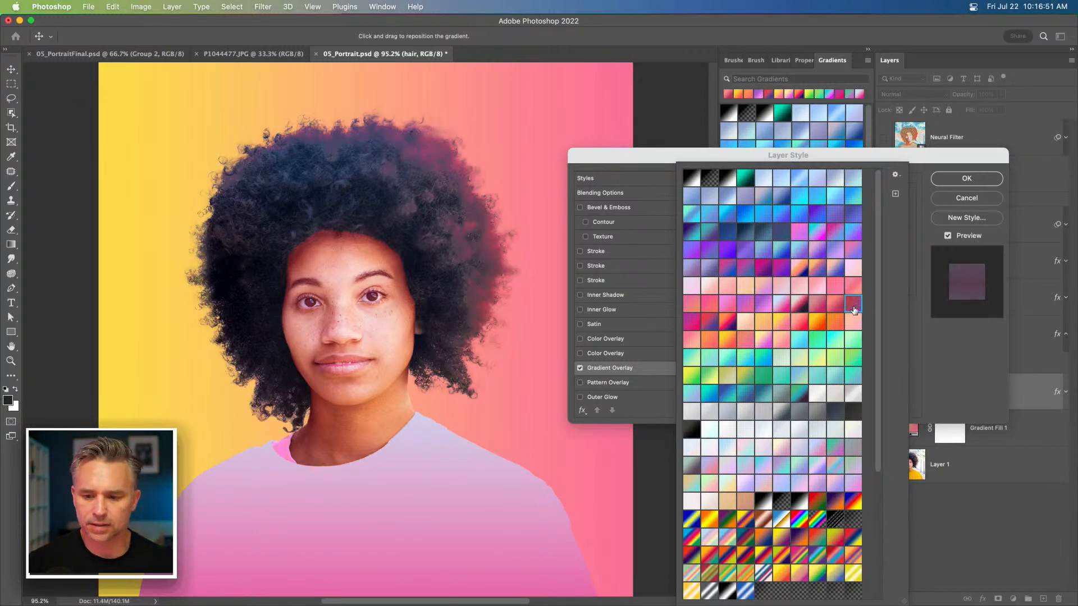
- Set the hair's Gradient Overlay to a teal-to-blue gradient preset and apply the layer style
{"action": "left_click", "coordinate": [707, 393]}
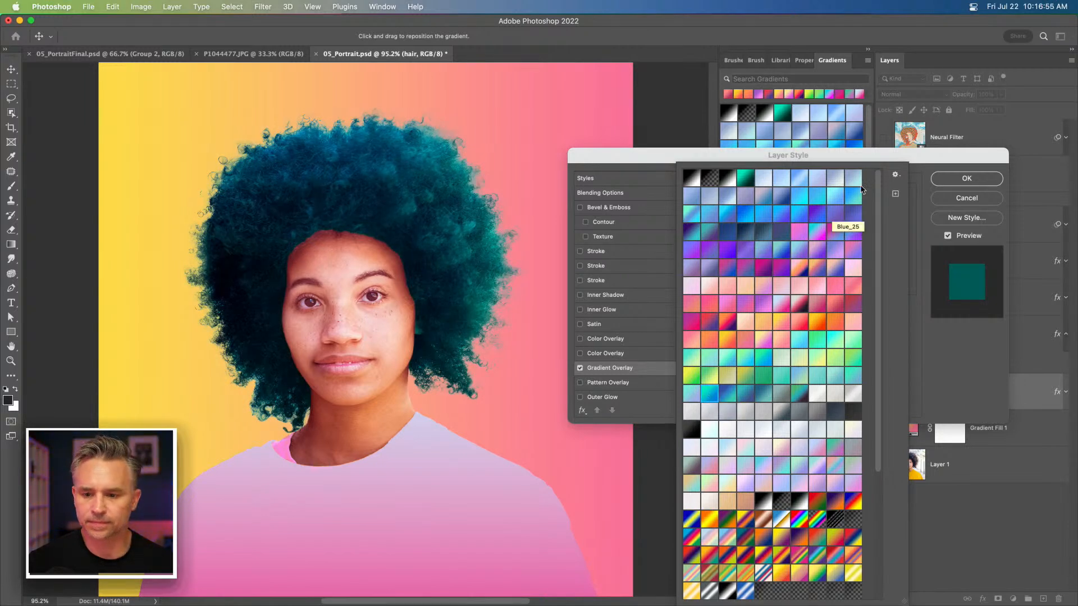
{"action": "left_click", "coordinate": [925, 231]}
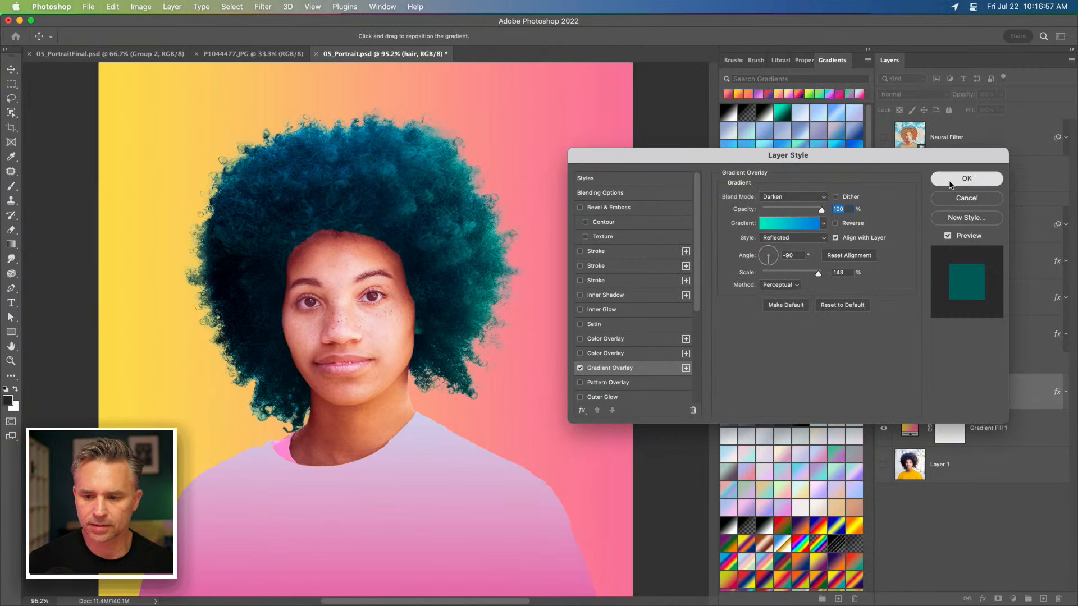
{"action": "key", "text": "Return"}
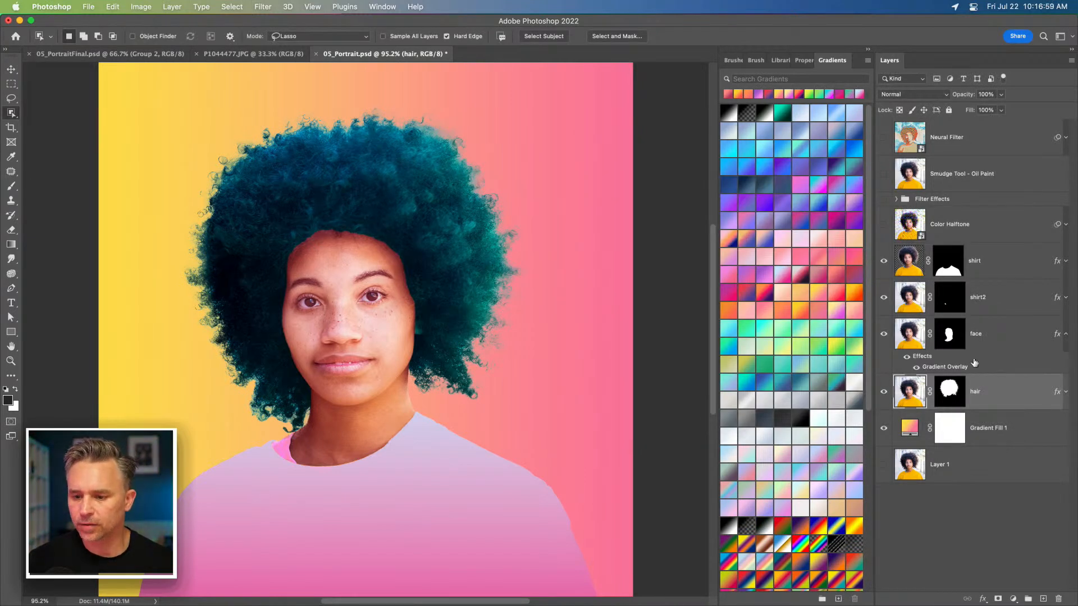
- Collapse the face layer's effects and open the shirt layer's Gradient Overlay settings
{"action": "left_click", "coordinate": [1065, 335]}
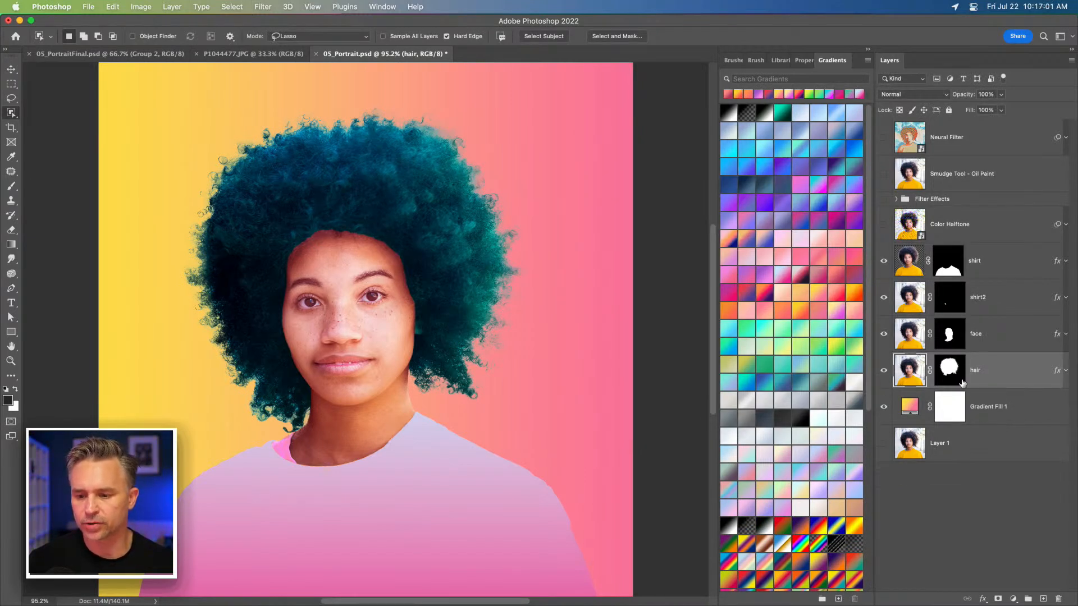
{"action": "left_click", "coordinate": [1011, 411]}
{"action": "left_click", "coordinate": [986, 263], "text": "shift"}
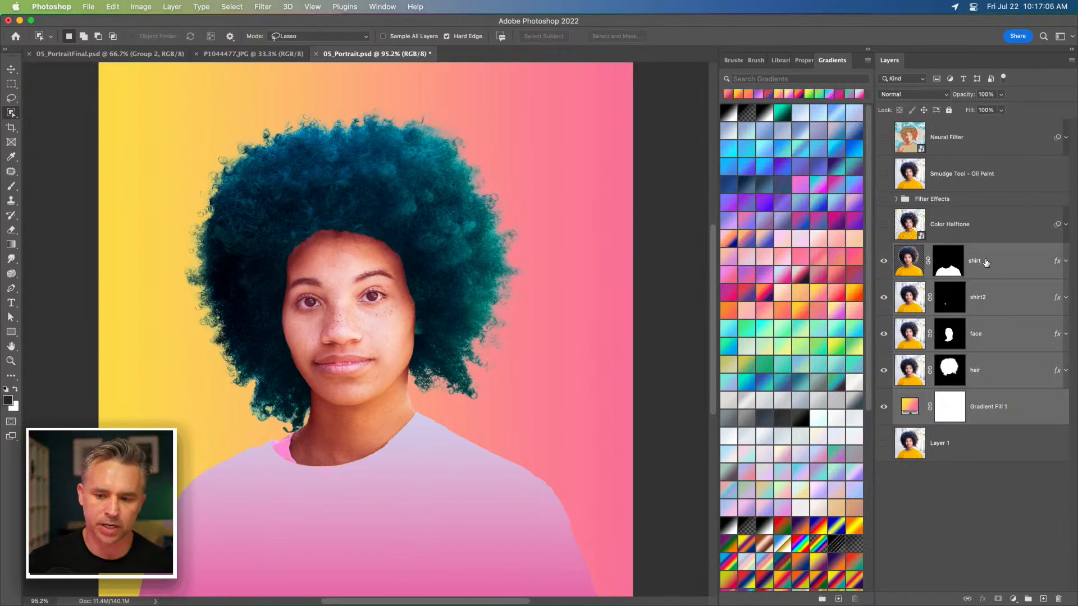
{"action": "left_click", "coordinate": [959, 279]}
{"action": "left_click", "coordinate": [1065, 263]}
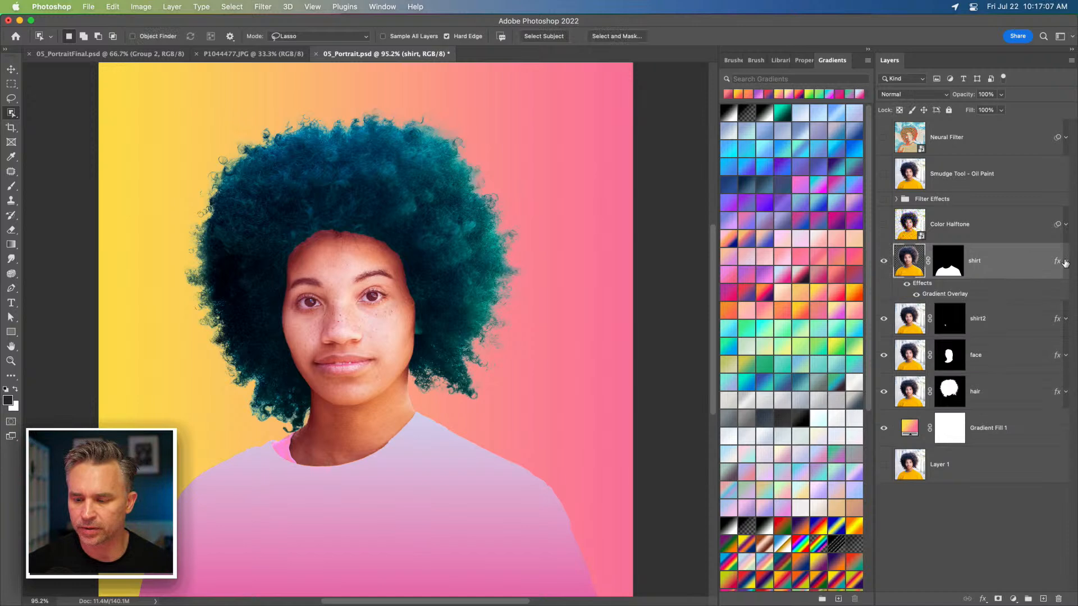
{"action": "double_click", "coordinate": [931, 295]}
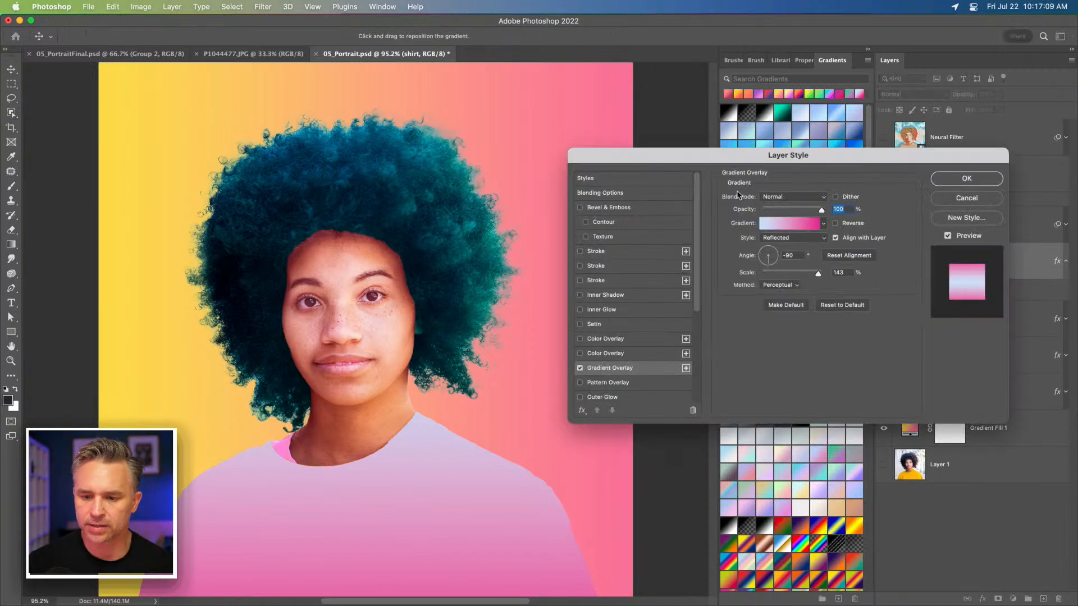
- Try the Multiply and Lighten blend modes on the shirt's Gradient Overlay
{"action": "left_click", "coordinate": [804, 198]}
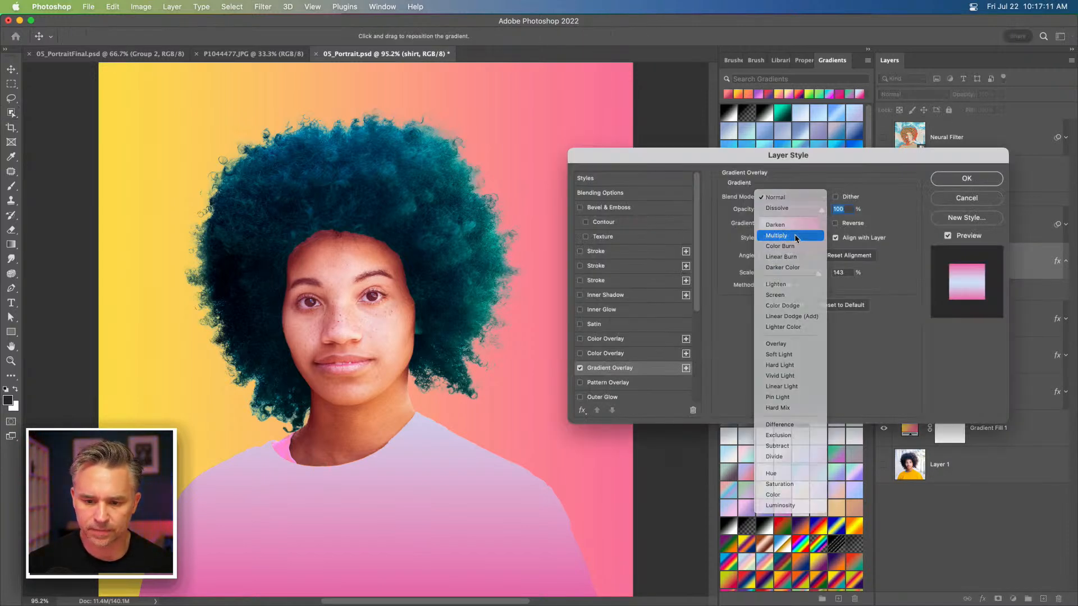
{"action": "left_click", "coordinate": [796, 238]}
{"action": "left_click", "coordinate": [792, 209]}
{"action": "left_click", "coordinate": [792, 197]}
{"action": "key", "text": "Escape"}
{"action": "left_click_drag", "start_coordinate": [808, 210], "coordinate": [820, 210]}
{"action": "left_click", "coordinate": [796, 197]}
{"action": "left_click", "coordinate": [797, 247]}
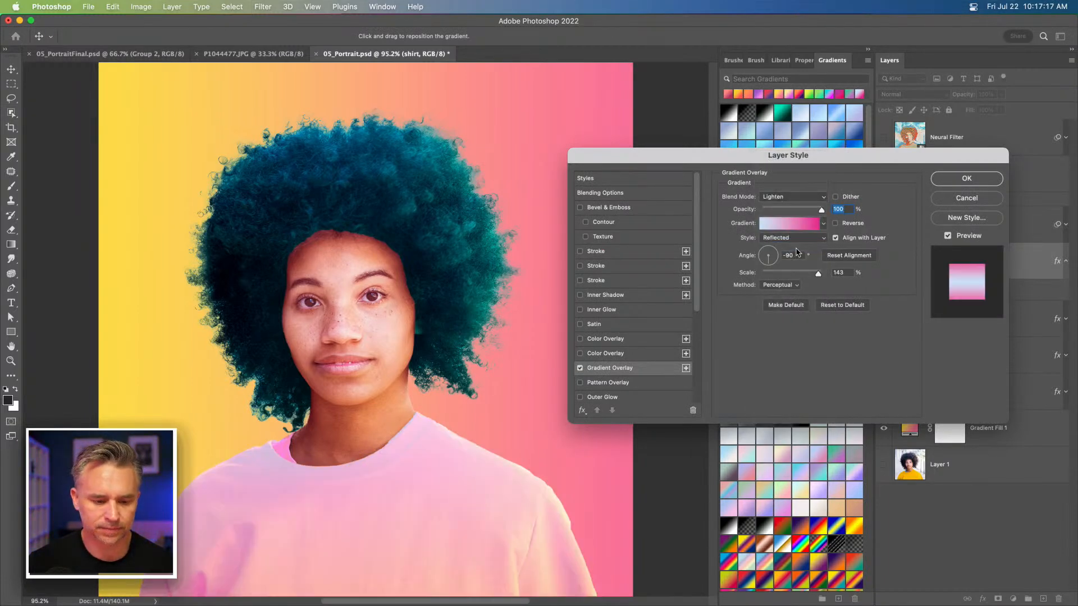
- Set the shirt's Gradient Overlay blend mode to Overlay and apply the layer style
{"action": "left_click", "coordinate": [776, 200]}
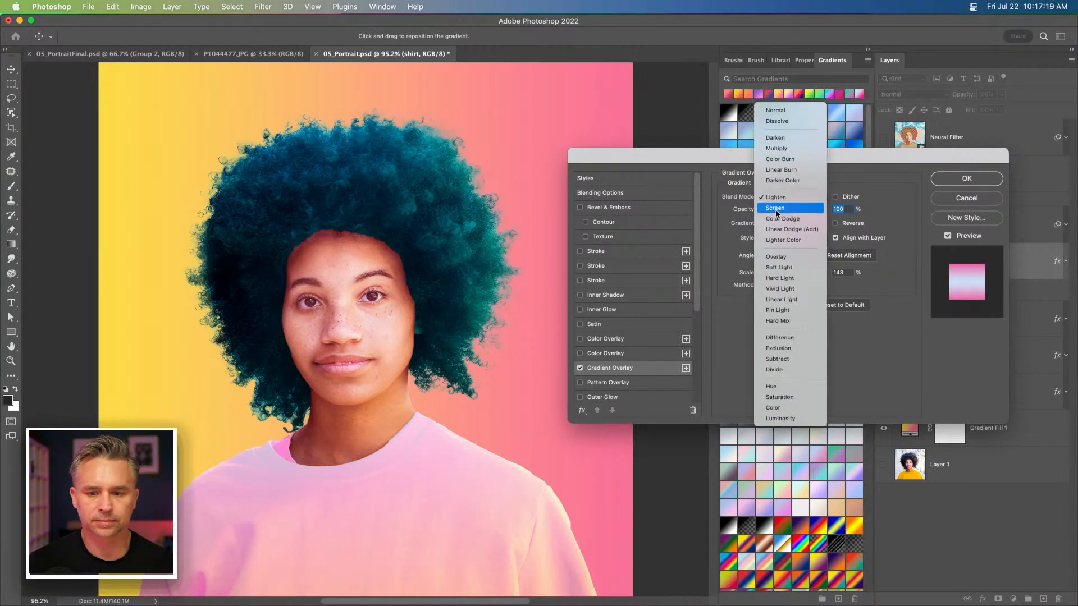
{"action": "left_click", "coordinate": [781, 258]}
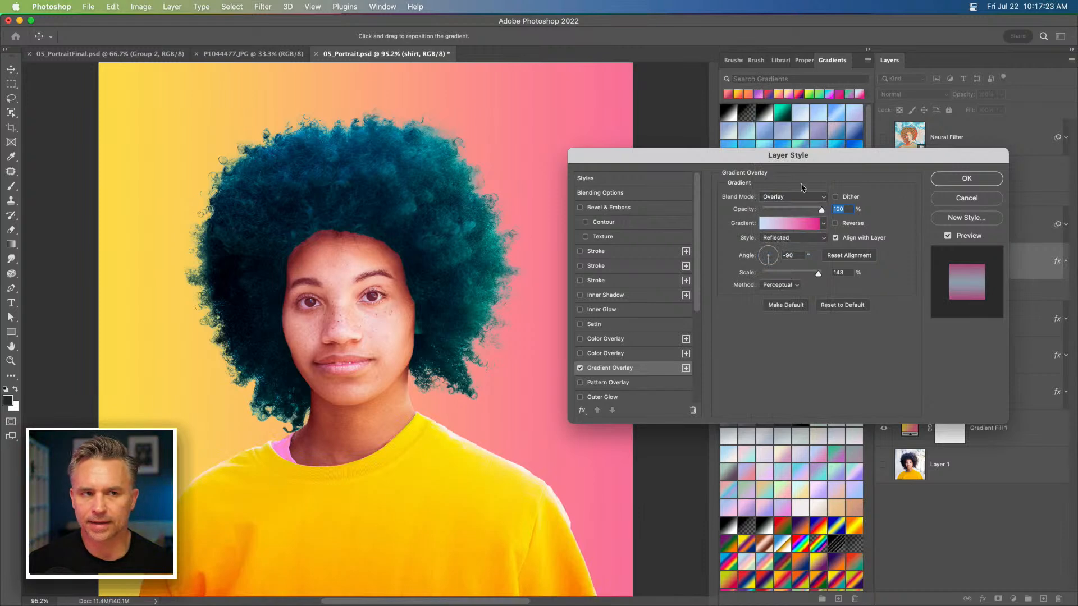
{"action": "left_click", "coordinate": [950, 183]}
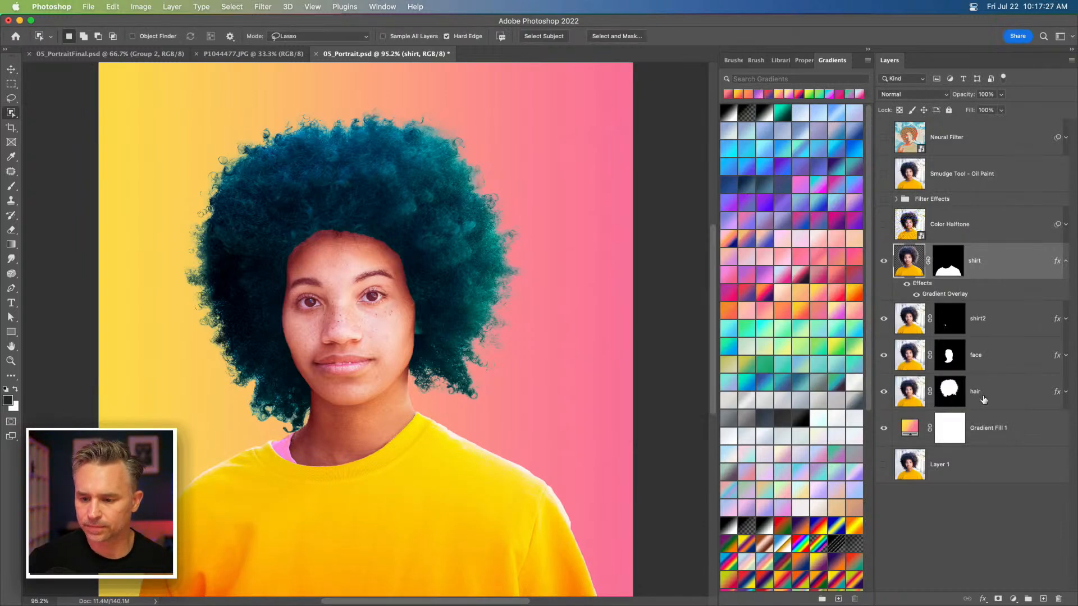
- Group the shirt, shirt2, face, hair and Gradient Fill 1 layers, and name the group gradients
{"action": "left_click", "coordinate": [981, 396], "text": "shift"}
{"action": "left_click", "coordinate": [1001, 425], "text": "shift"}
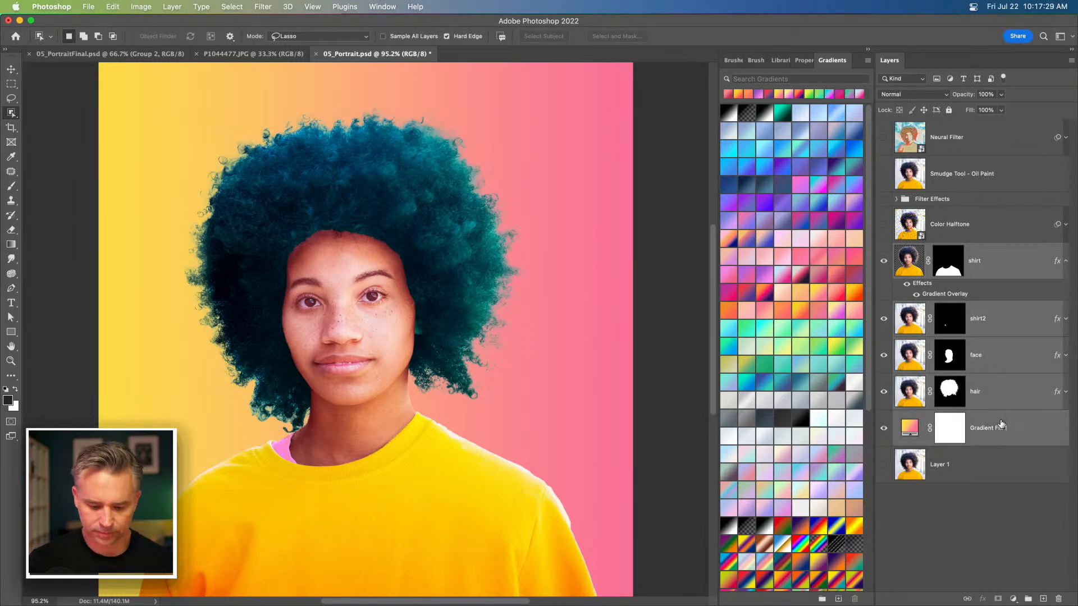
{"action": "key", "text": "super+g"}
{"action": "double_click", "coordinate": [925, 248]}
{"action": "type", "text": "gradient"}
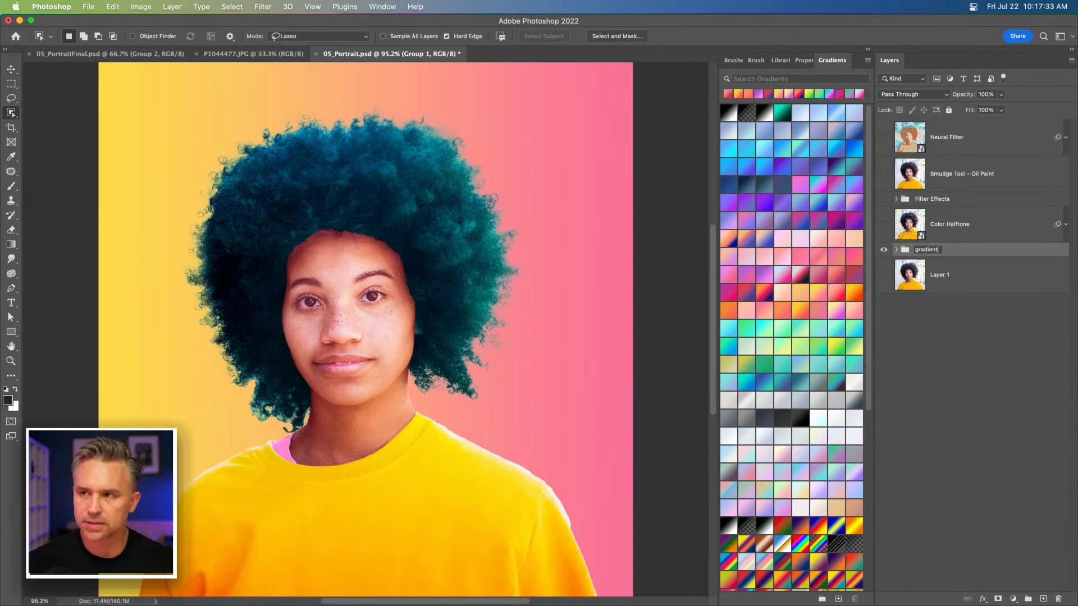
{"action": "key", "text": "Return"}
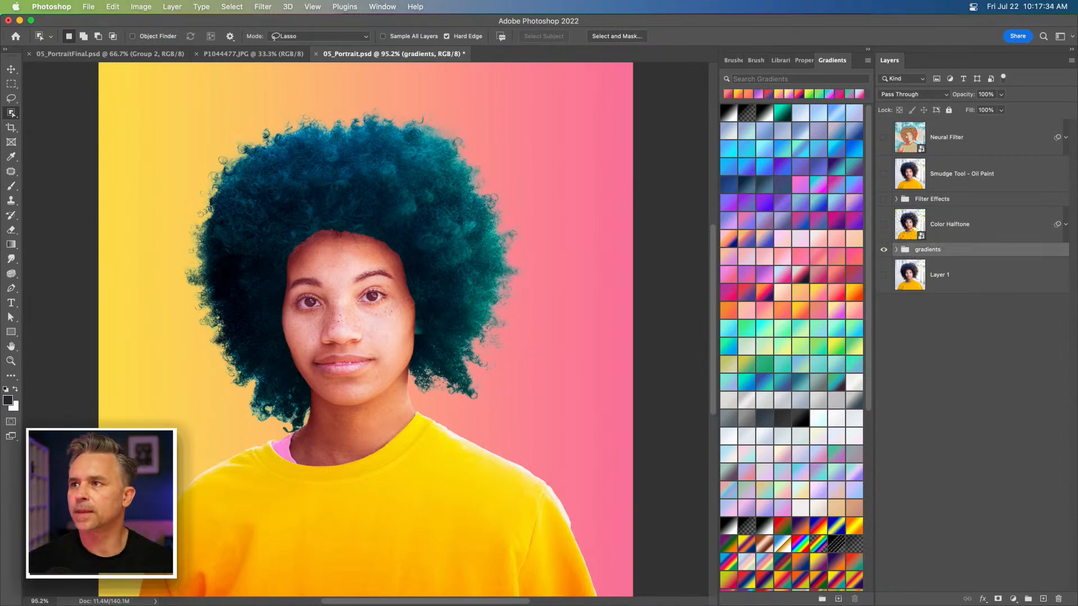
- Show Layer 1 and hide the gradients group, toggling the group to compare it with the original portrait
{"action": "left_click", "coordinate": [943, 283]}
{"action": "left_click", "coordinate": [883, 249]}
{"action": "left_click", "coordinate": [883, 274]}
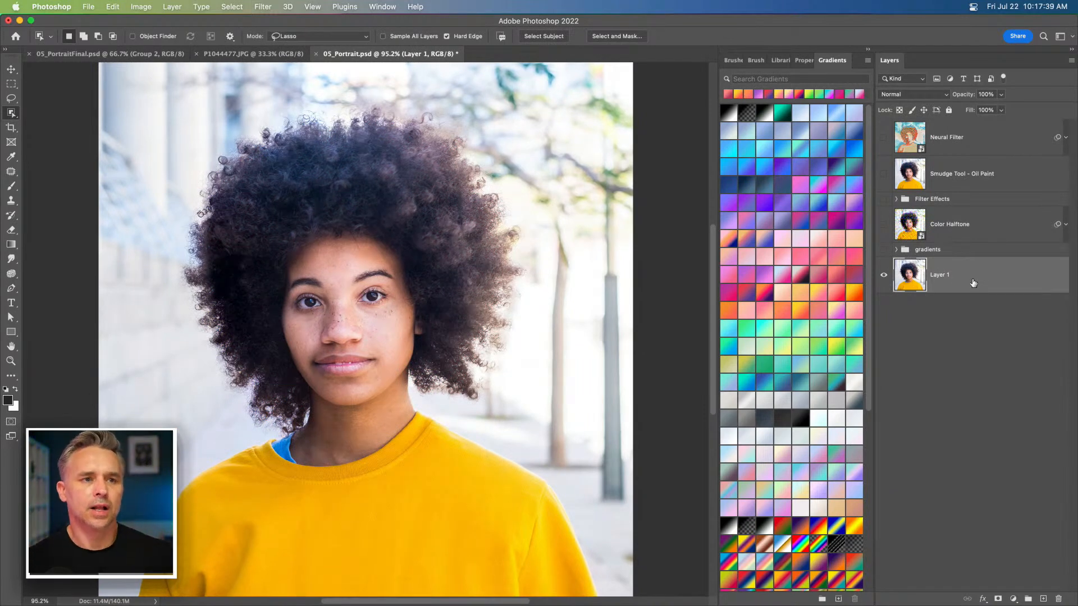
{"action": "left_click", "coordinate": [884, 249]}
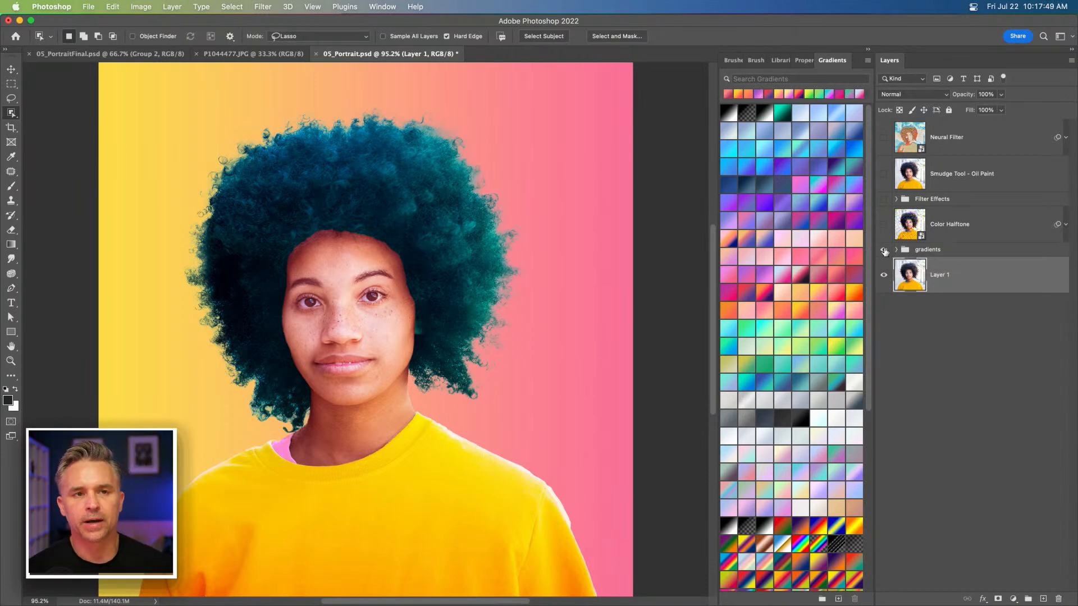
{"action": "left_click", "coordinate": [884, 249]}
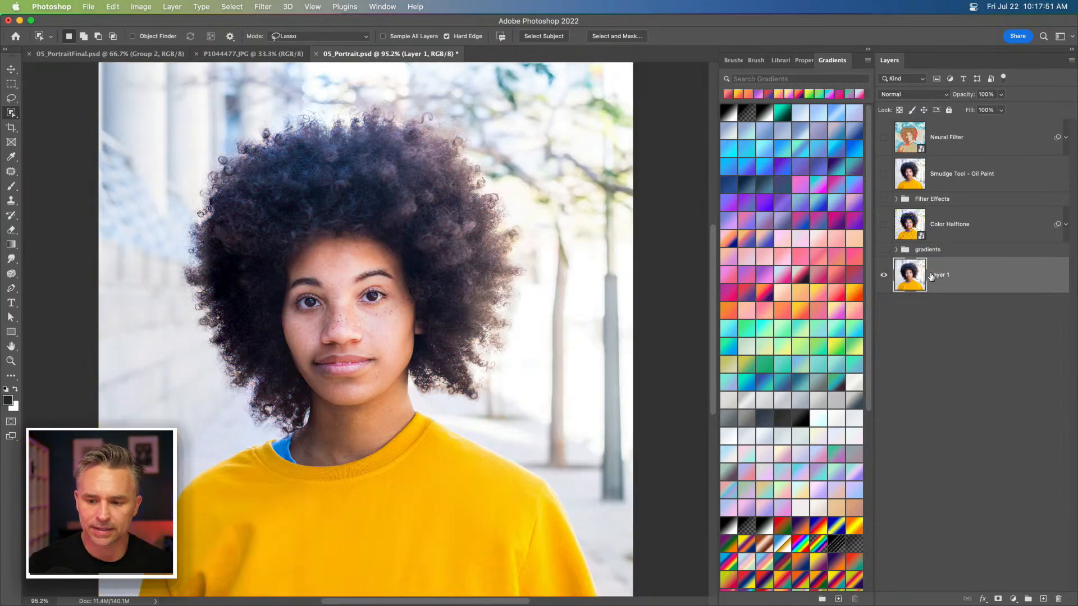
- Duplicate Layer 1 and hide the lower original
{"action": "key", "text": "super+j"}
{"action": "left_click", "coordinate": [884, 311]}
- Try the Posterize adjustment at 2 levels on the duplicated portrait layer, and undo it
{"action": "left_click", "coordinate": [263, 6]}
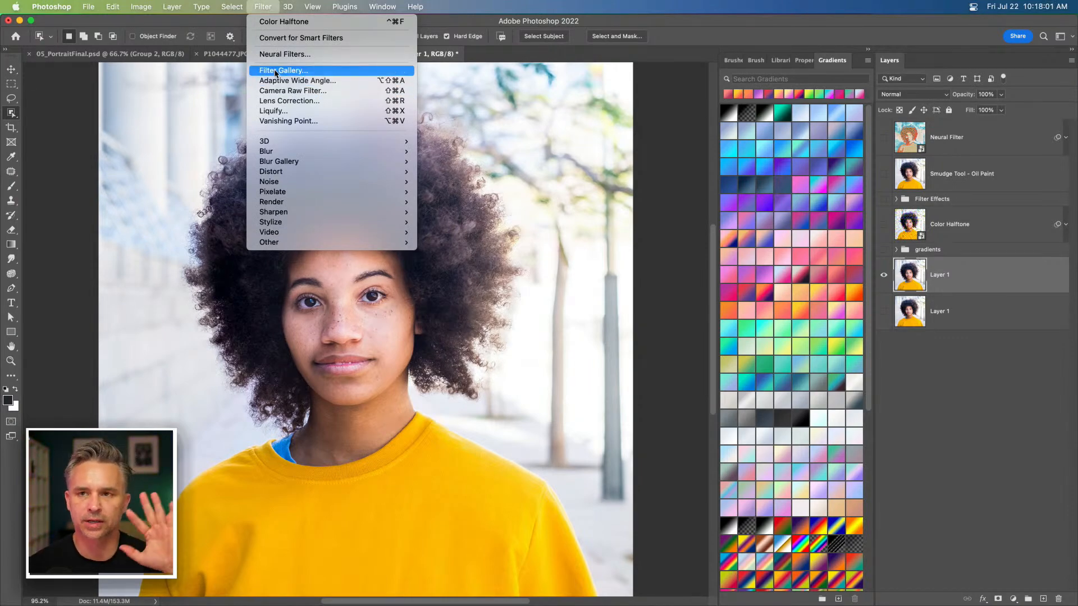
{"action": "mouse_move", "coordinate": [141, 6]}
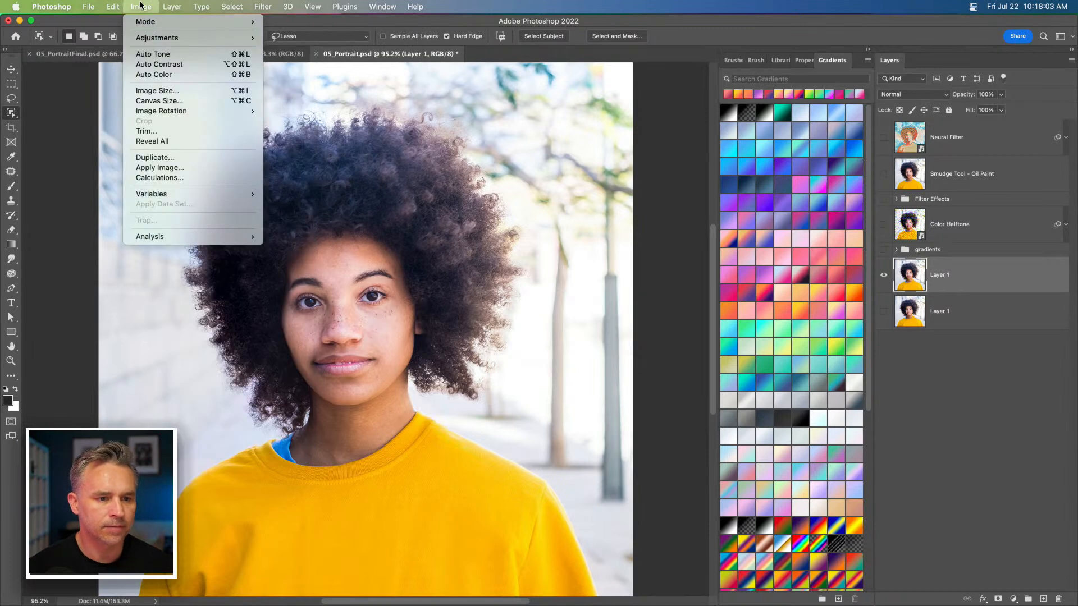
{"action": "mouse_move", "coordinate": [143, 25]}
{"action": "mouse_move", "coordinate": [141, 38]}
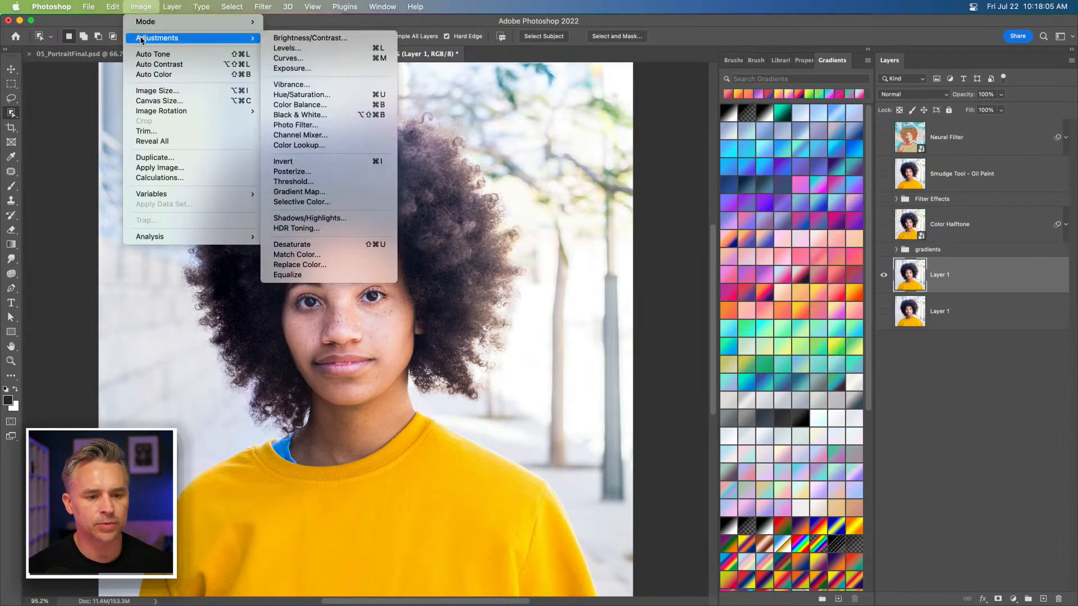
{"action": "left_click", "coordinate": [307, 174]}
{"action": "left_click_drag", "start_coordinate": [721, 278], "coordinate": [503, 185]}
{"action": "left_click_drag", "start_coordinate": [433, 271], "coordinate": [331, 268]}
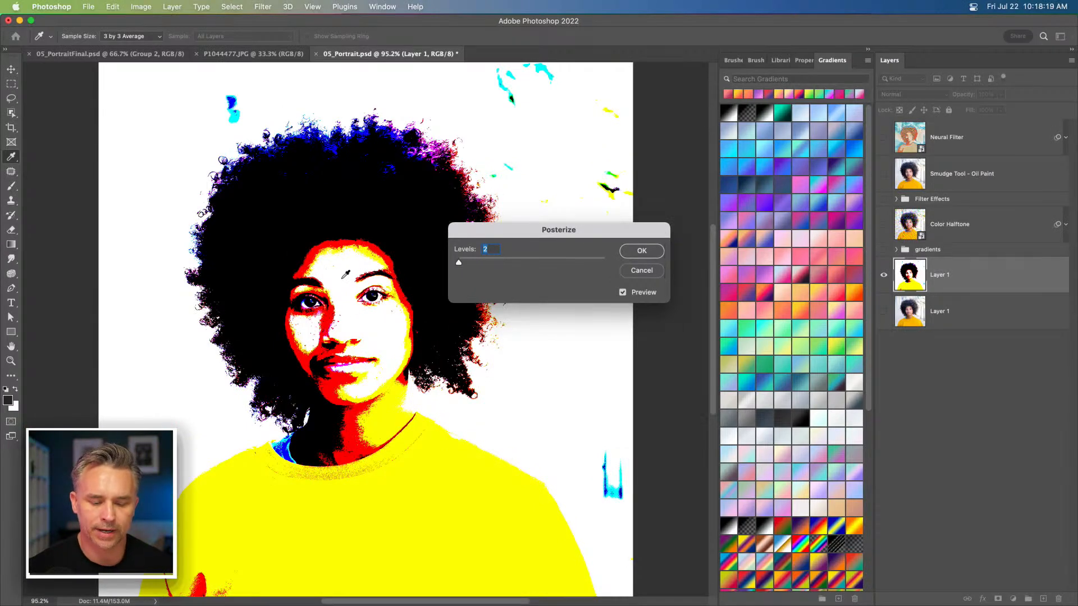
{"action": "left_click", "coordinate": [641, 252]}
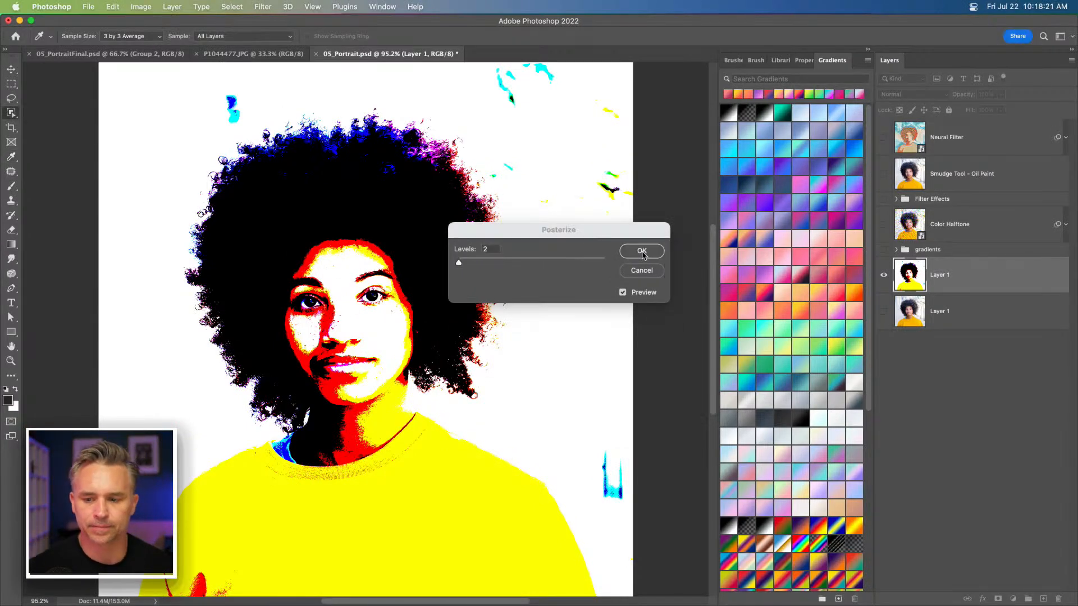
{"action": "key", "text": "w"}
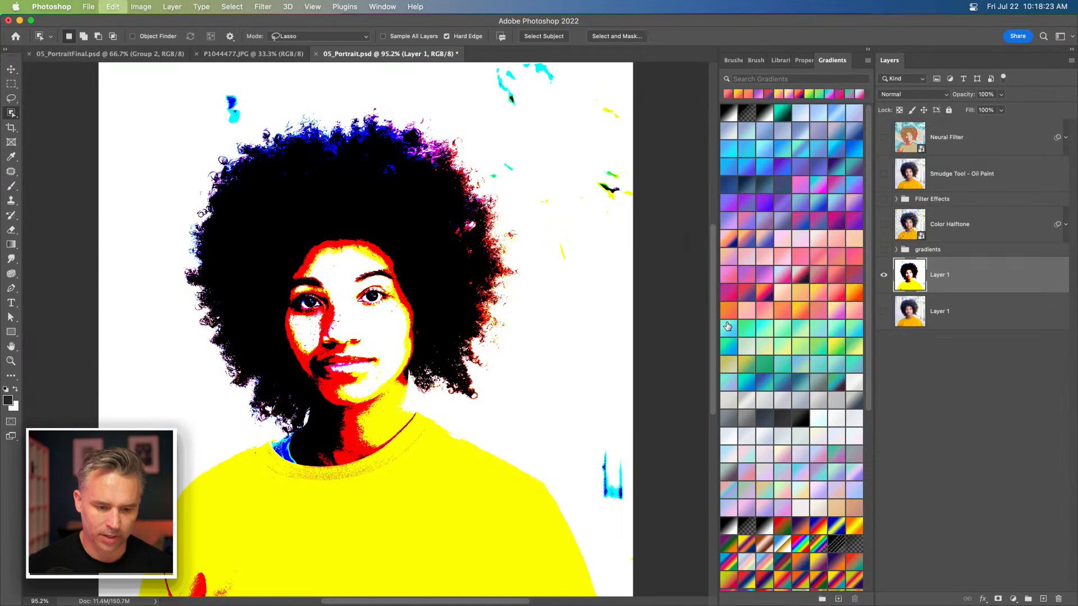
{"action": "key", "text": "super+z"}
- Try the Filter Gallery's Cutout filter on the duplicated portrait with 4 levels, and cancel it
{"action": "left_click", "coordinate": [262, 6]}
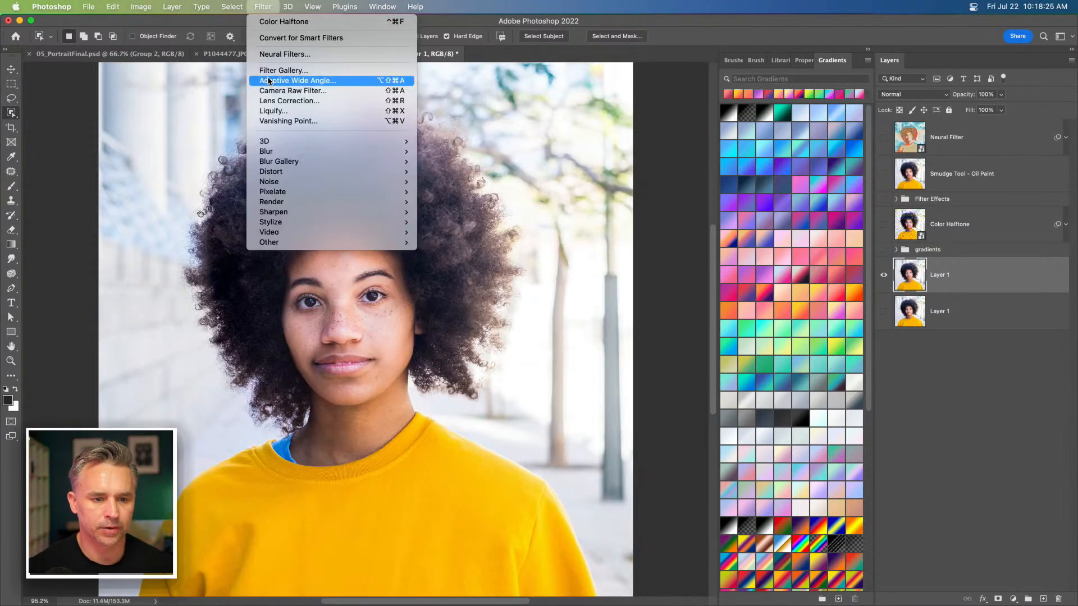
{"action": "left_click", "coordinate": [285, 71]}
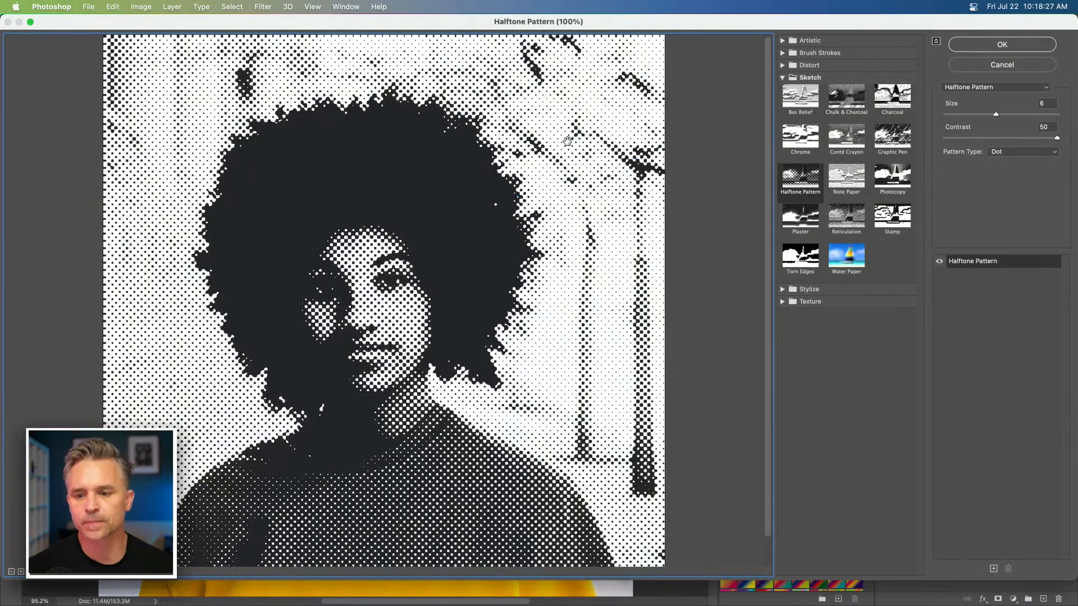
{"action": "left_click", "coordinate": [780, 41]}
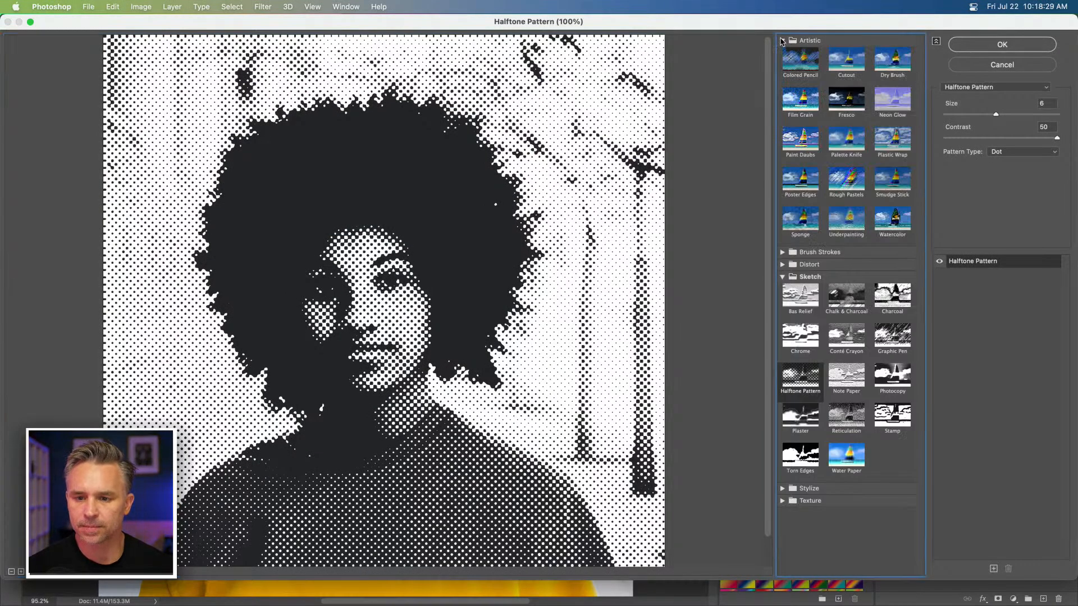
{"action": "left_click", "coordinate": [839, 62]}
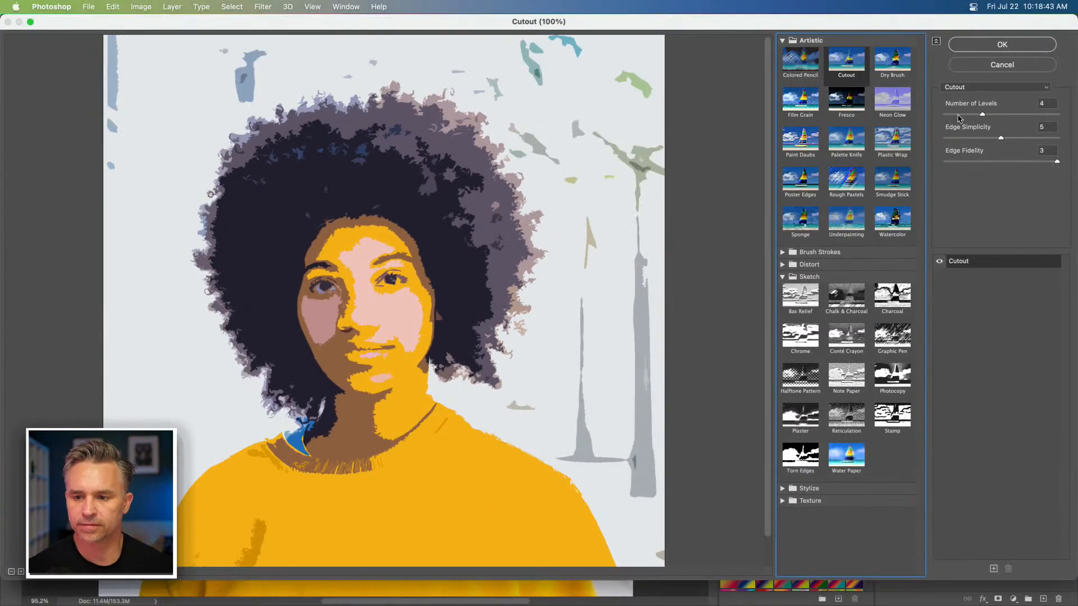
{"action": "left_click", "coordinate": [958, 116]}
{"action": "left_click_drag", "start_coordinate": [980, 115], "coordinate": [977, 117]}
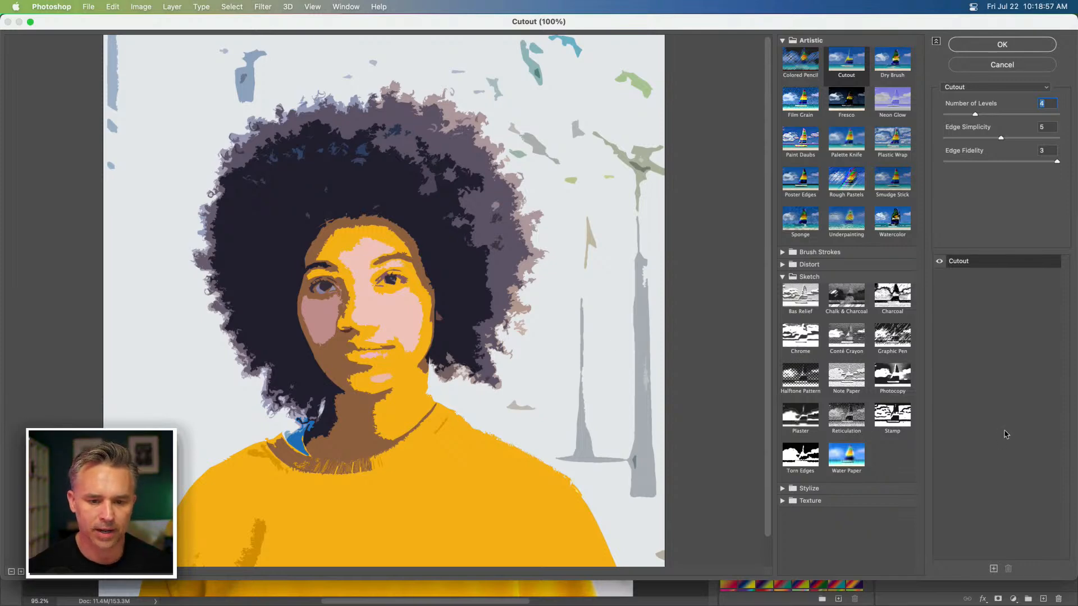
{"action": "left_click", "coordinate": [989, 64]}
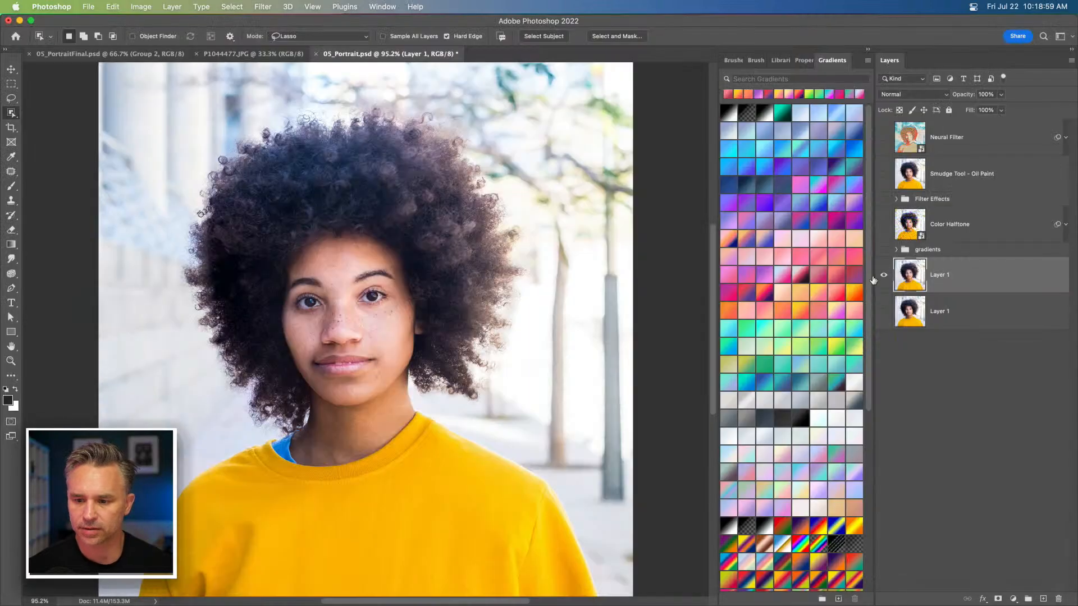
- Remove the duplicated portrait's background and place a copy of Gradient Fill 1 from the gradients group directly beneath it
{"action": "left_click", "coordinate": [800, 61]}
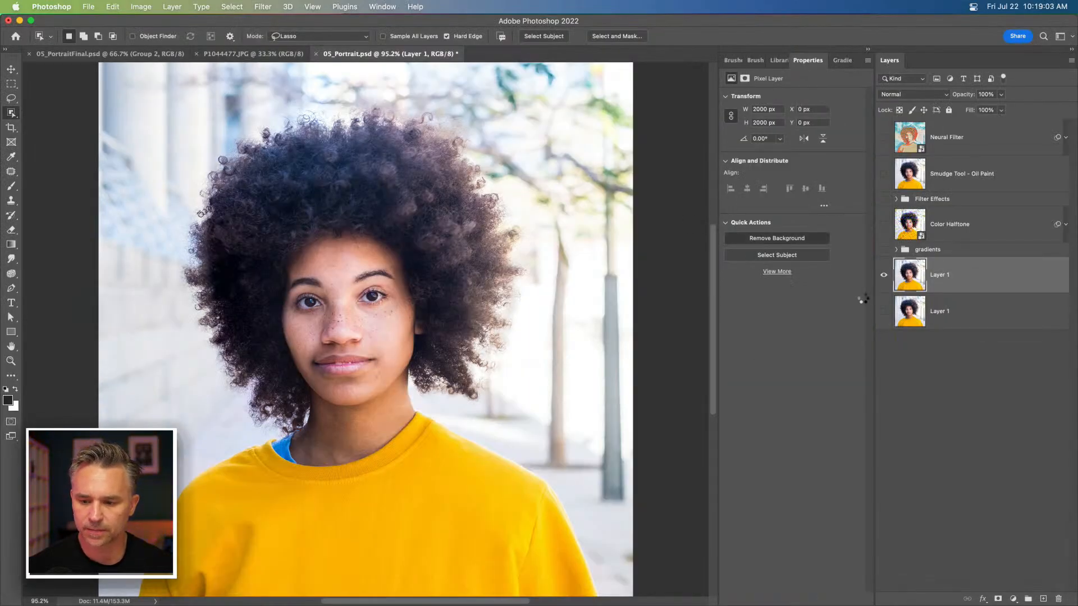
{"action": "left_click", "coordinate": [898, 252]}
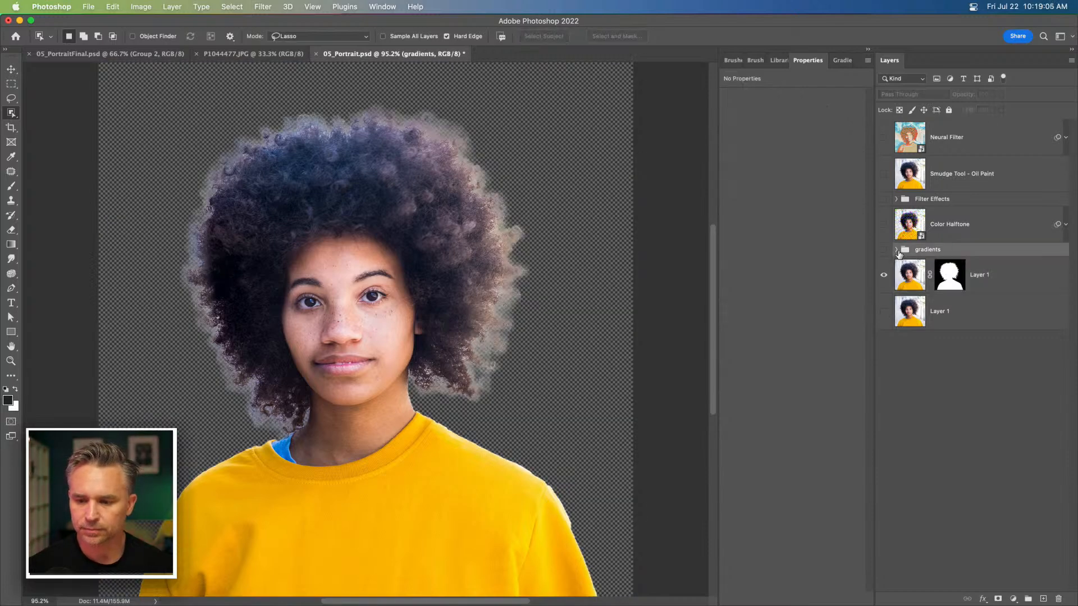
{"action": "left_click", "coordinate": [897, 251]}
{"action": "left_click", "coordinate": [1003, 446]}
{"action": "key", "text": "super+j"}
{"action": "left_click_drag", "start_coordinate": [1004, 447], "coordinate": [1010, 534]}
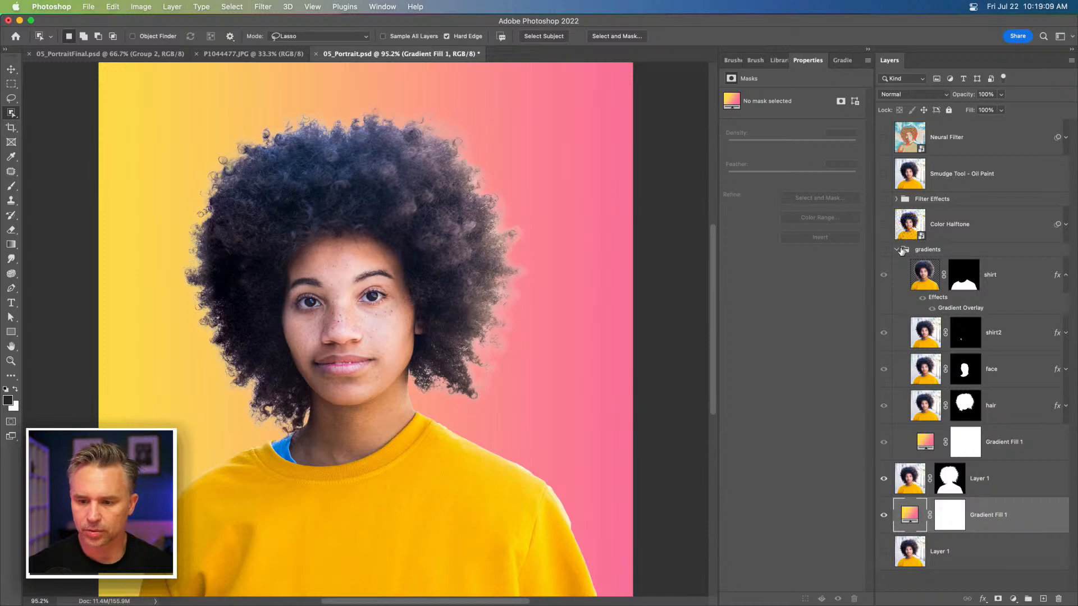
- Collapse the gradients group and duplicate the masked Layer 1, keeping the lower copy hidden
{"action": "left_click", "coordinate": [897, 250]}
{"action": "left_click", "coordinate": [883, 251]}
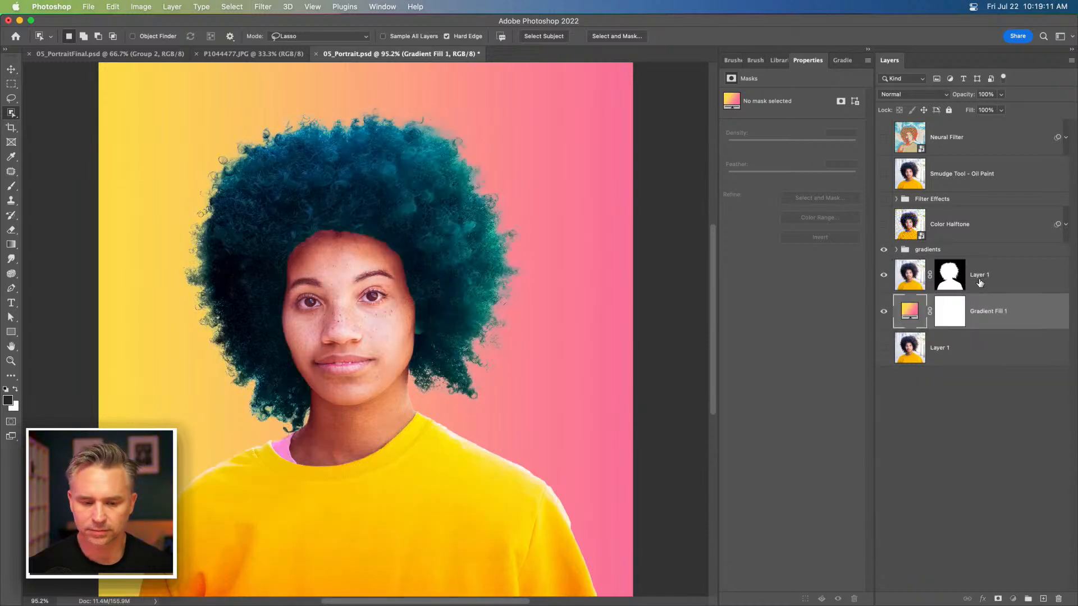
{"action": "left_click", "coordinate": [973, 283]}
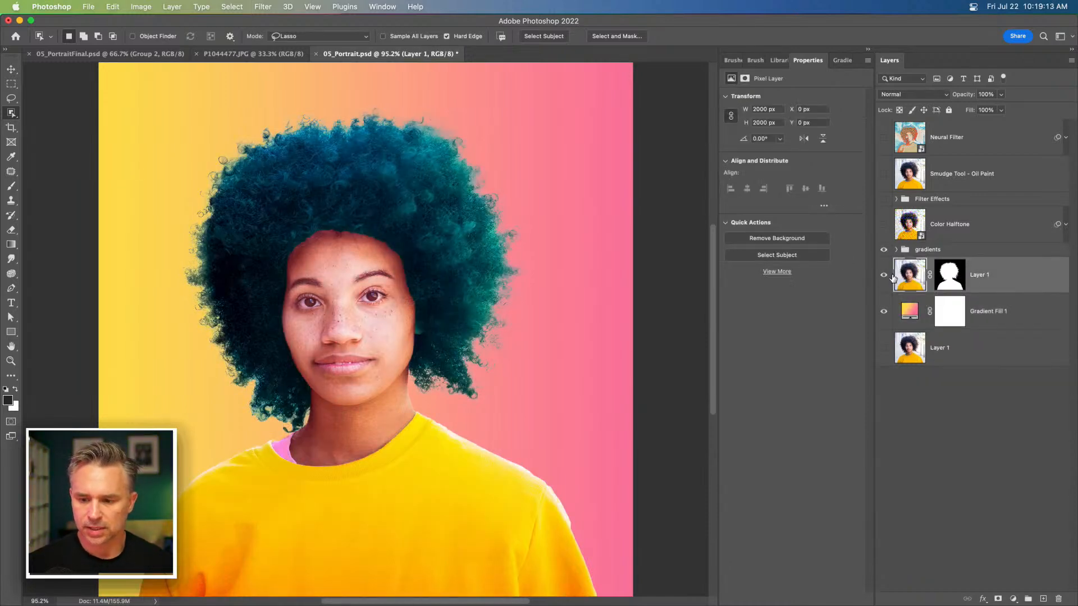
{"action": "left_click", "coordinate": [945, 351]}
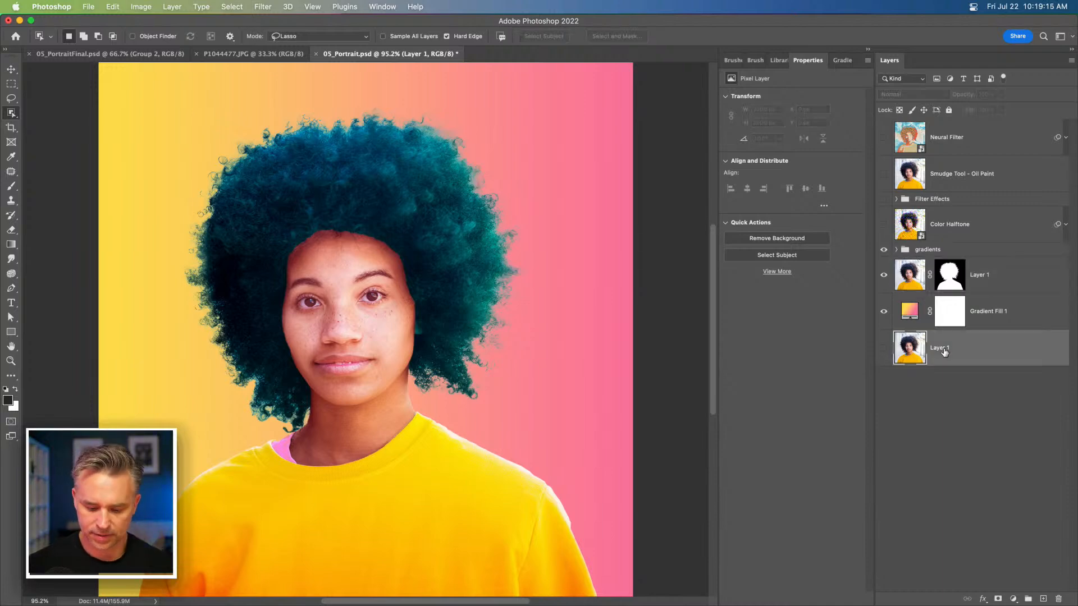
{"action": "left_click", "coordinate": [1005, 279]}
{"action": "key", "text": "super+j"}
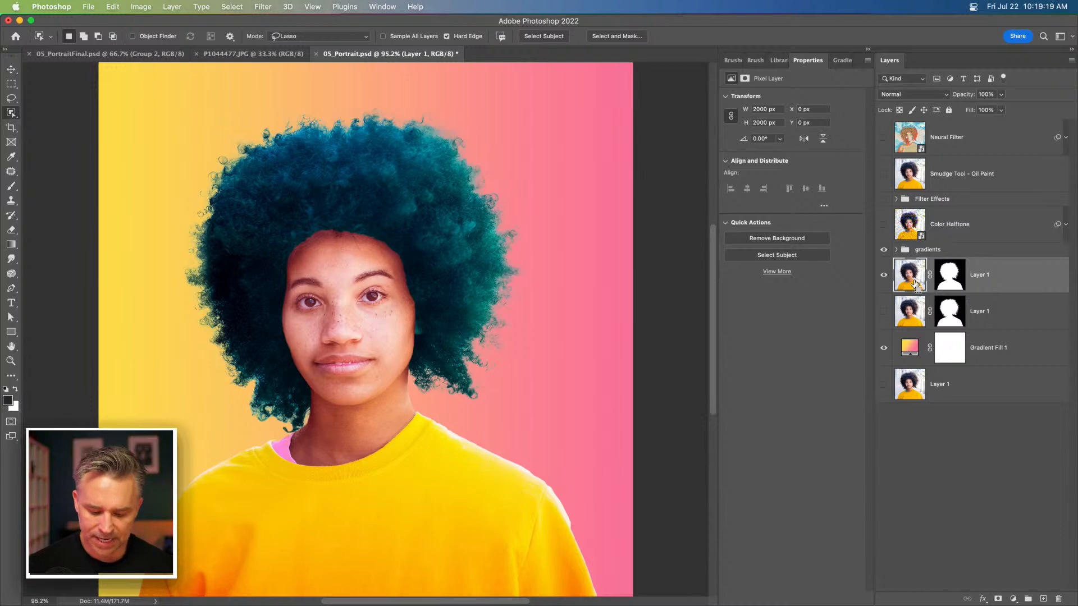
- Desaturate the upper masked portrait copy with Hue/Saturation, setting Saturation to -100
{"action": "key", "text": "super+u"}
{"action": "left_click_drag", "start_coordinate": [664, 481], "coordinate": [490, 471]}
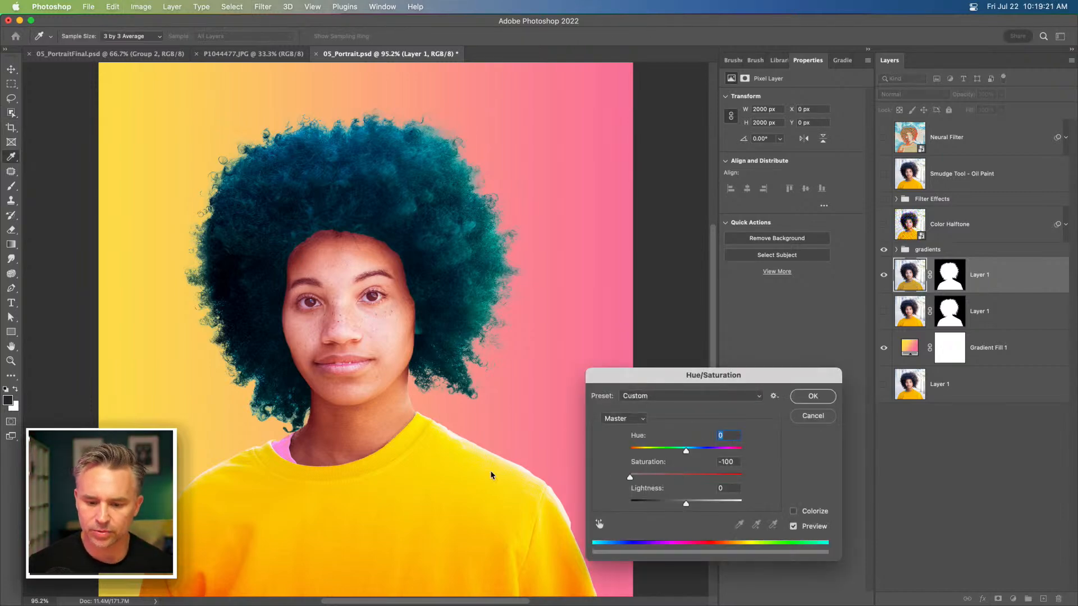
{"action": "key", "text": "Return"}
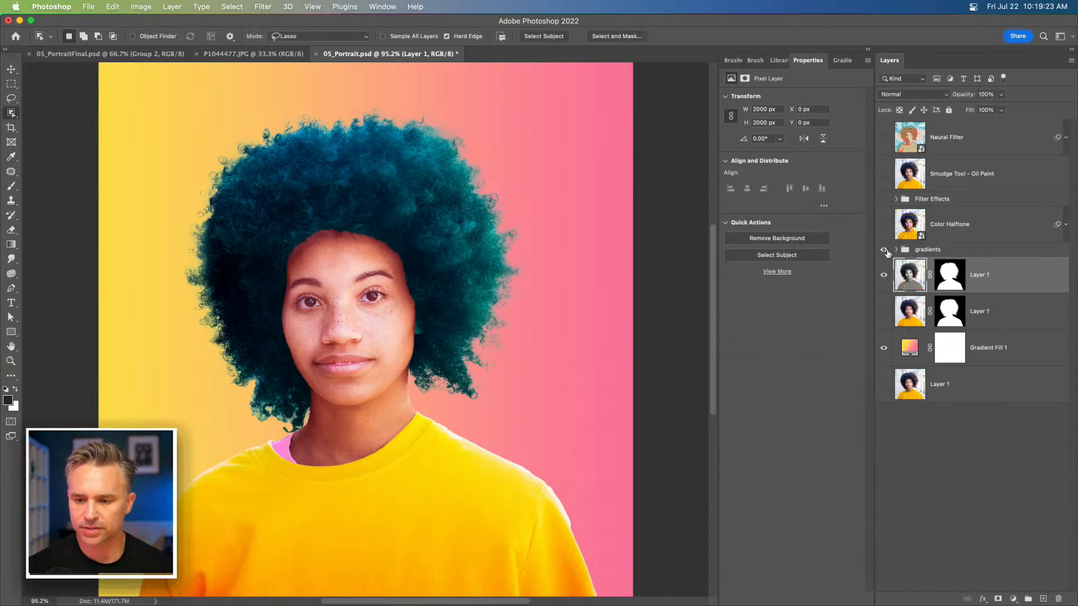
- Apply the Filter Gallery's Cutout filter to the grayscale portrait with 4 levels, Edge Simplicity 5 and Edge Fidelity 3
{"action": "left_click", "coordinate": [263, 7]}
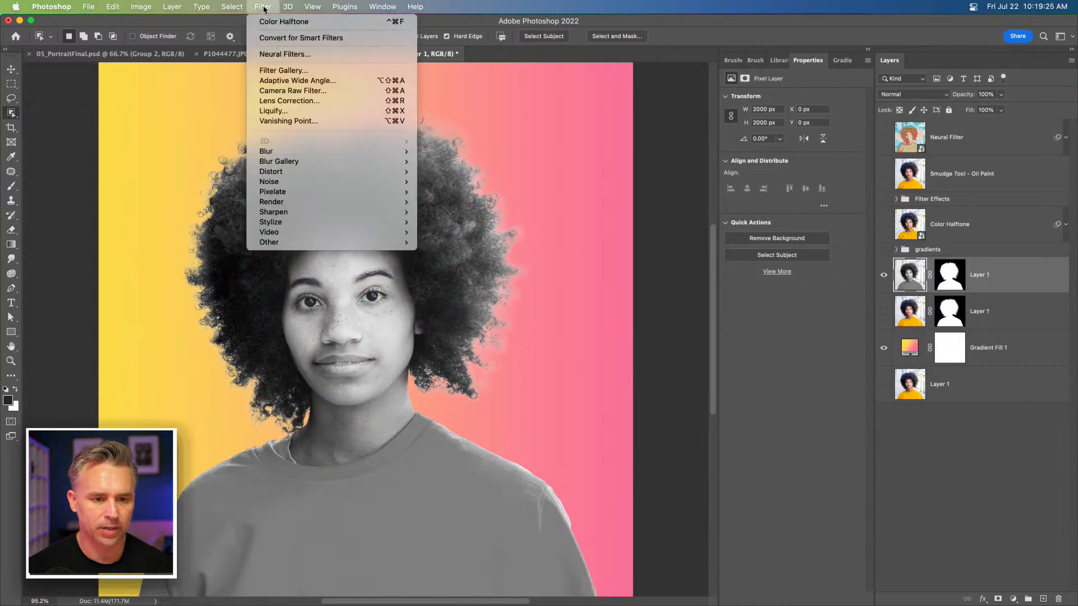
{"action": "left_click", "coordinate": [279, 70]}
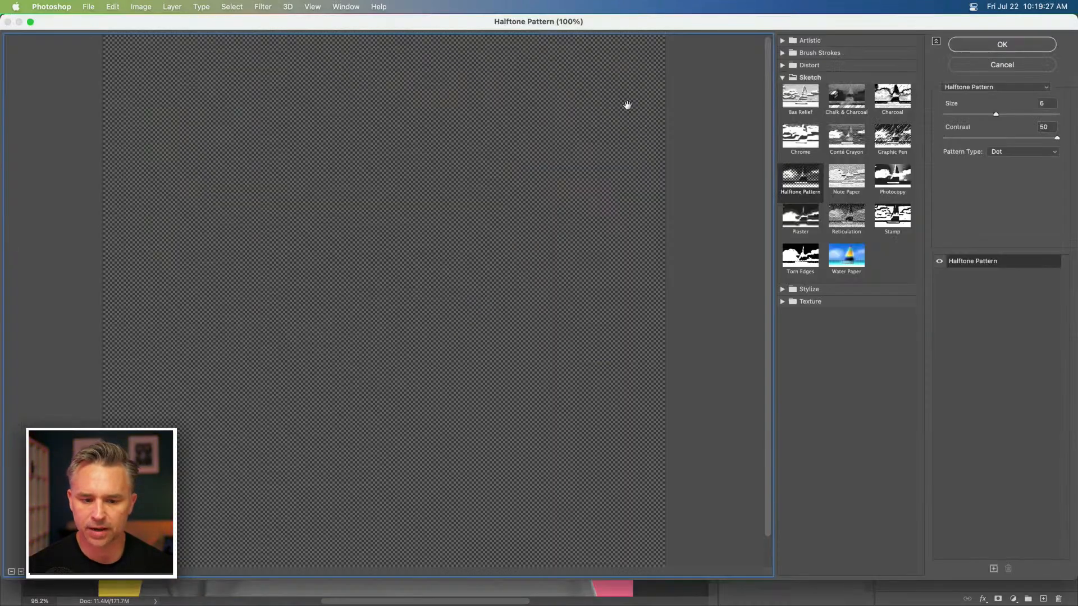
{"action": "left_click", "coordinate": [781, 41]}
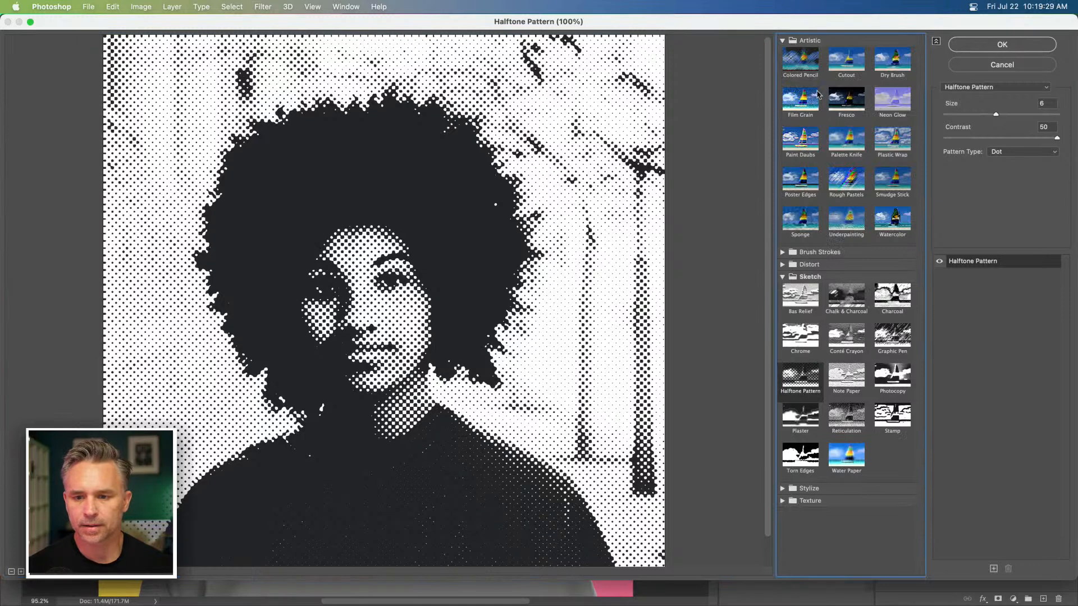
{"action": "left_click", "coordinate": [842, 73]}
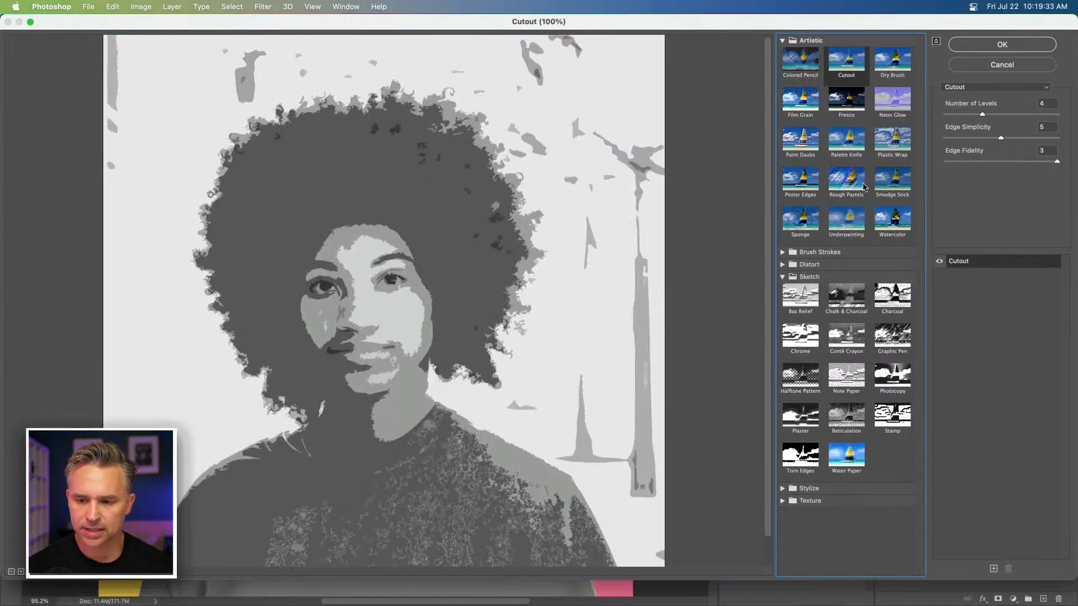
{"action": "left_click", "coordinate": [1005, 114]}
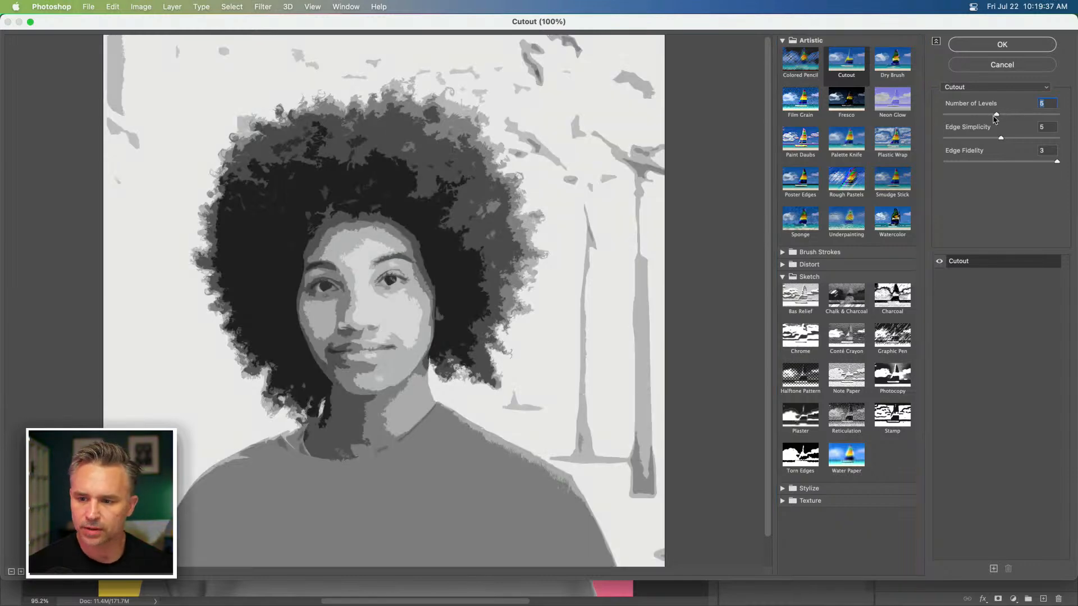
{"action": "left_click", "coordinate": [963, 115]}
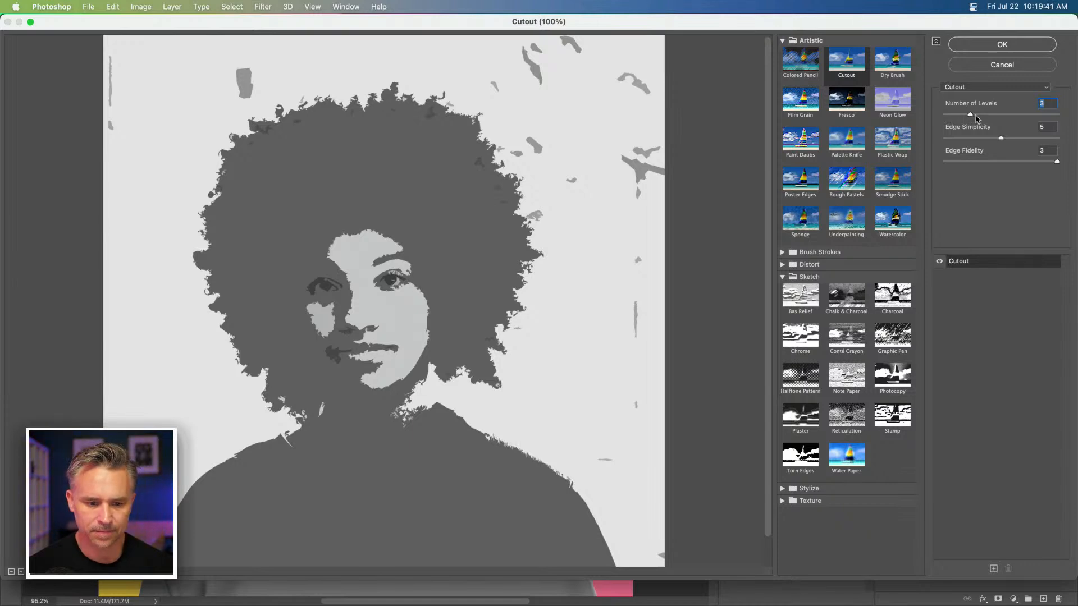
{"action": "left_click", "coordinate": [978, 115]}
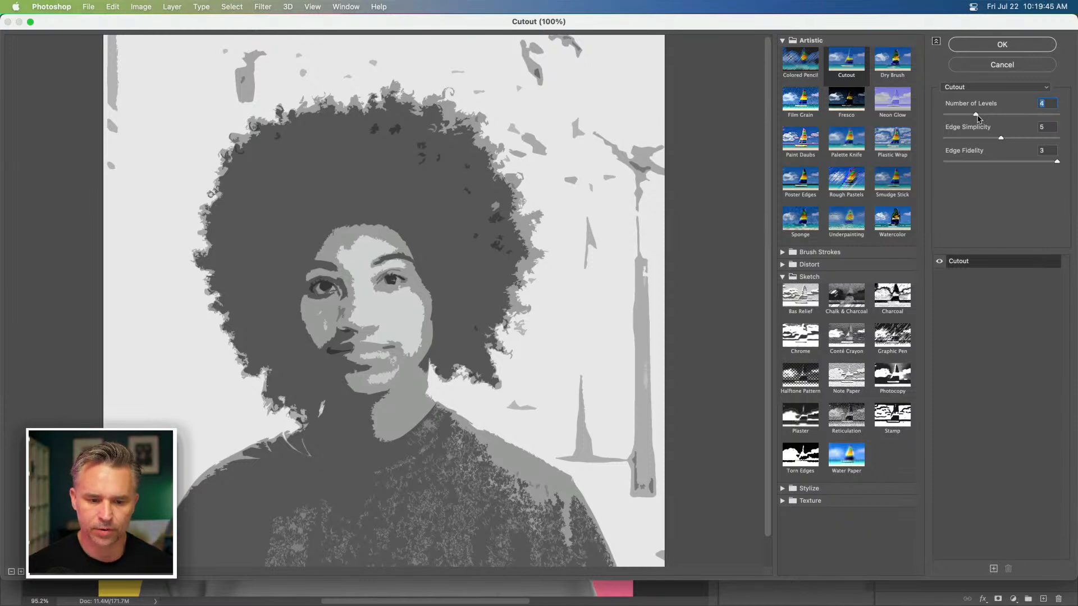
{"action": "left_click", "coordinate": [994, 45]}
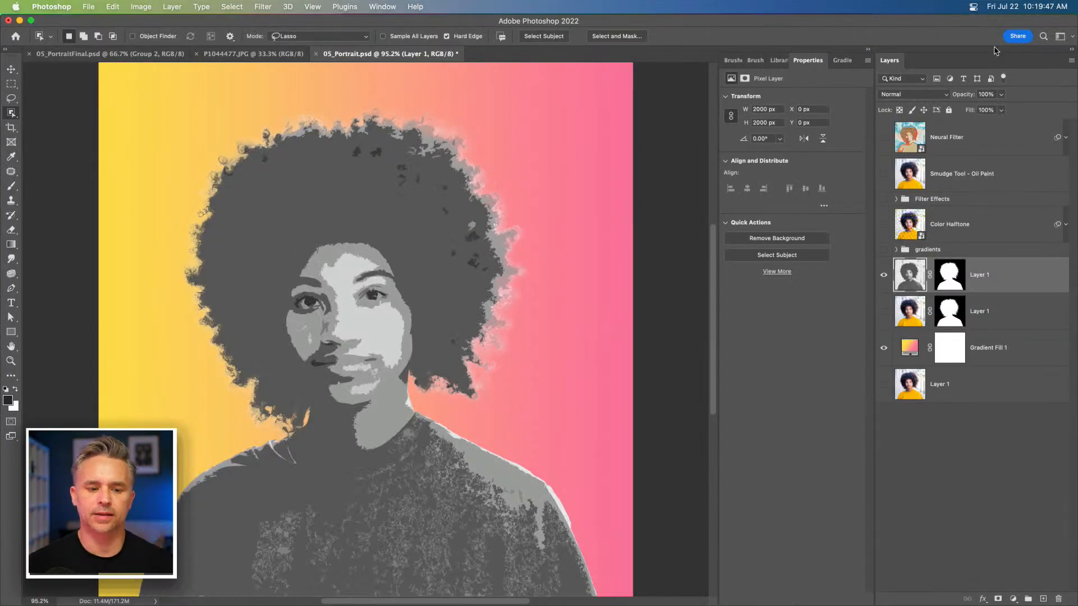
- Apply the cutout layer's mask permanently, and select the dark gray hair and shirt areas using the Magic Wand, with Contiguous turned off
{"action": "right_click", "coordinate": [955, 279]}
{"action": "left_click", "coordinate": [988, 313]}
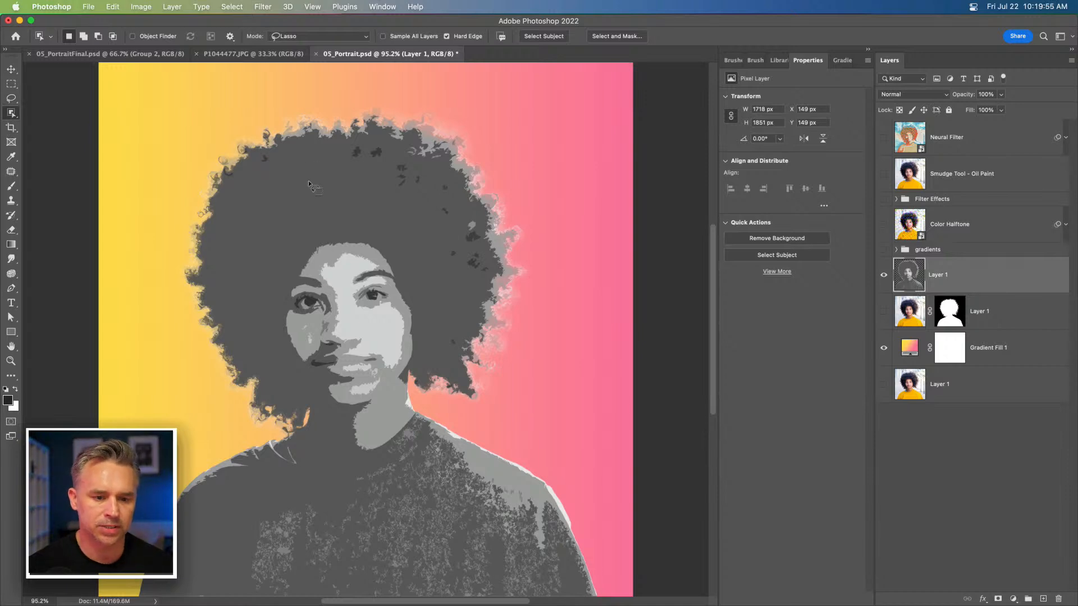
{"action": "left_click_drag", "start_coordinate": [9, 115], "coordinate": [41, 136]}
{"action": "left_click", "coordinate": [277, 209]}
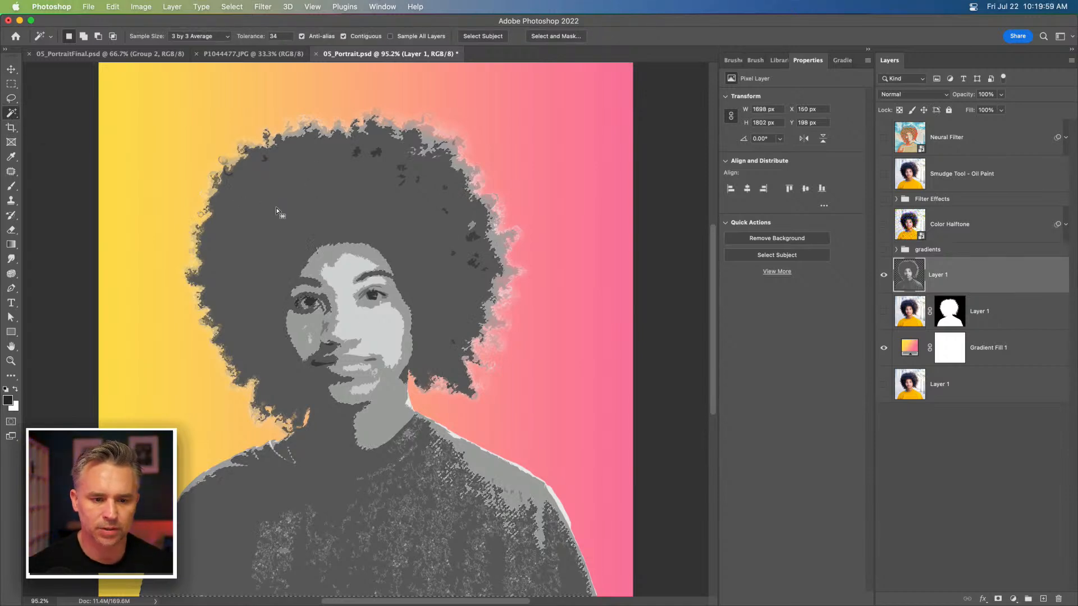
{"action": "left_click", "coordinate": [344, 37]}
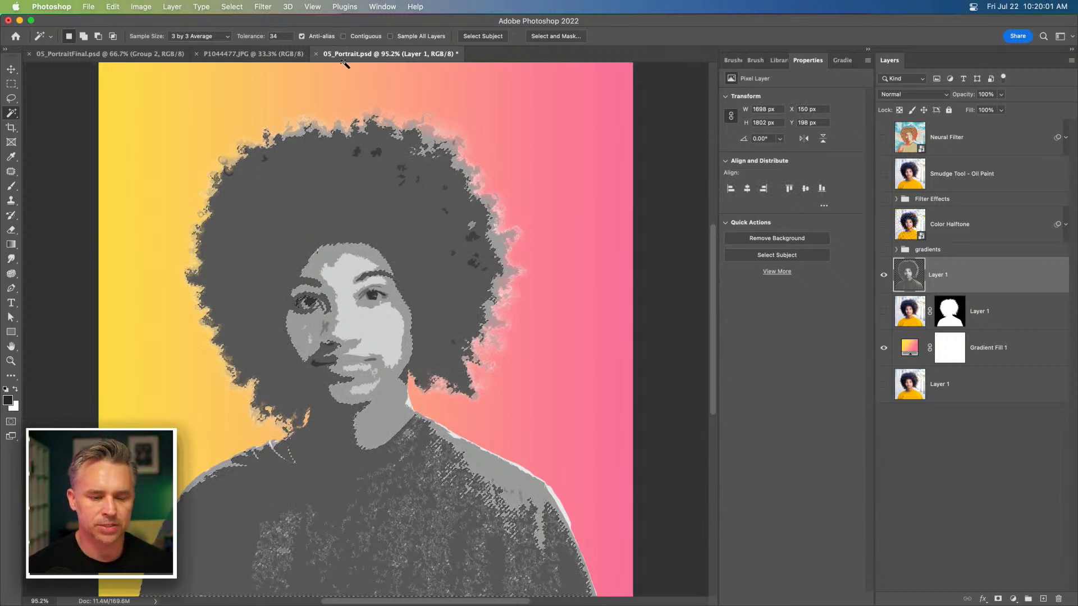
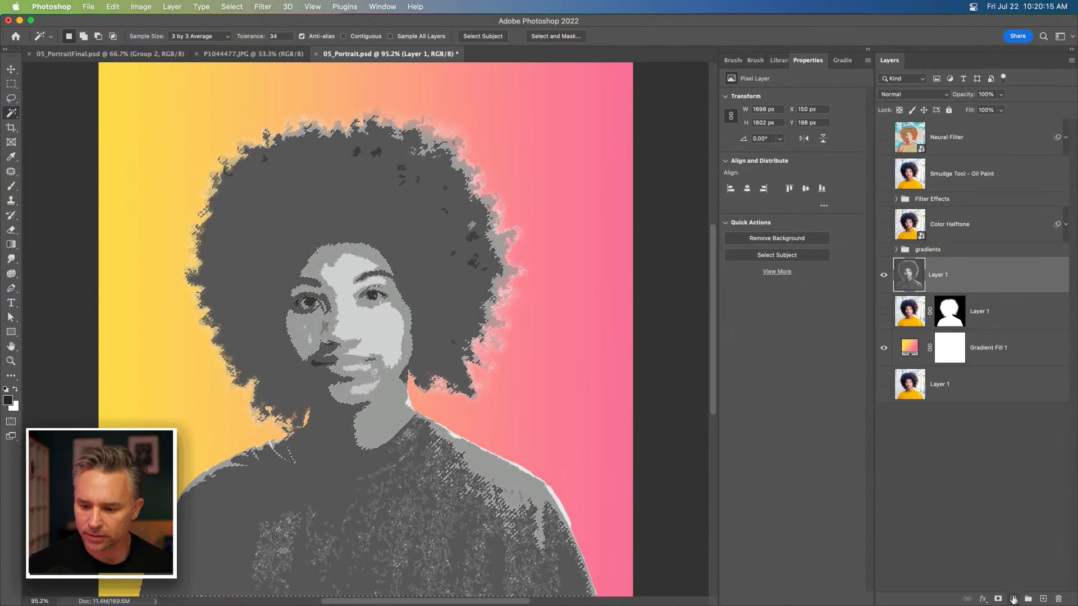
- Try a Threshold adjustment masked to the selected dark areas over the color portrait at level 25, and delete it
{"action": "left_click", "coordinate": [1015, 599]}
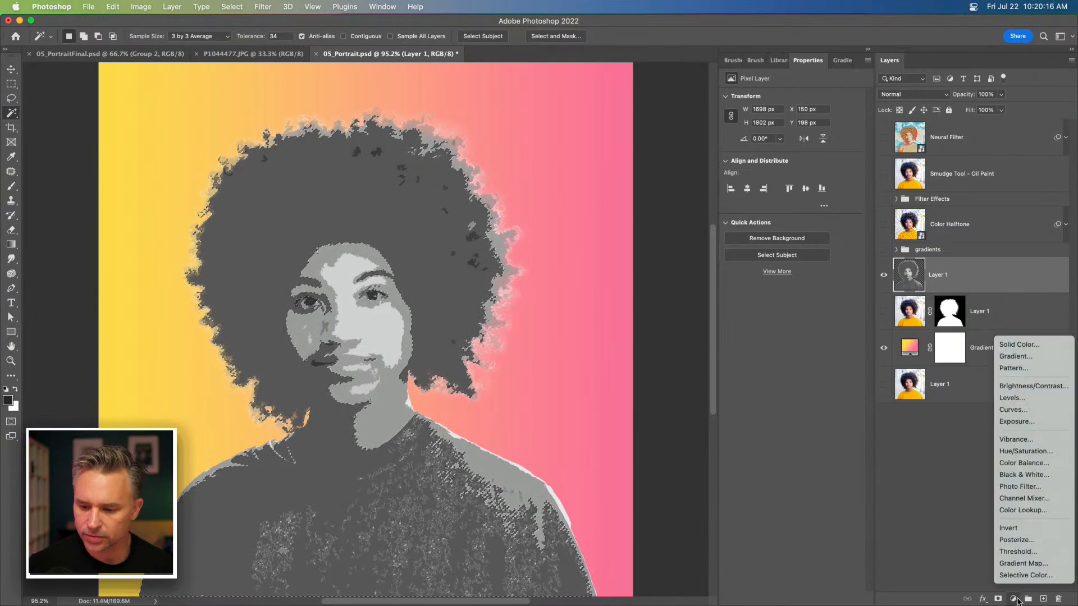
{"action": "left_click", "coordinate": [1046, 552]}
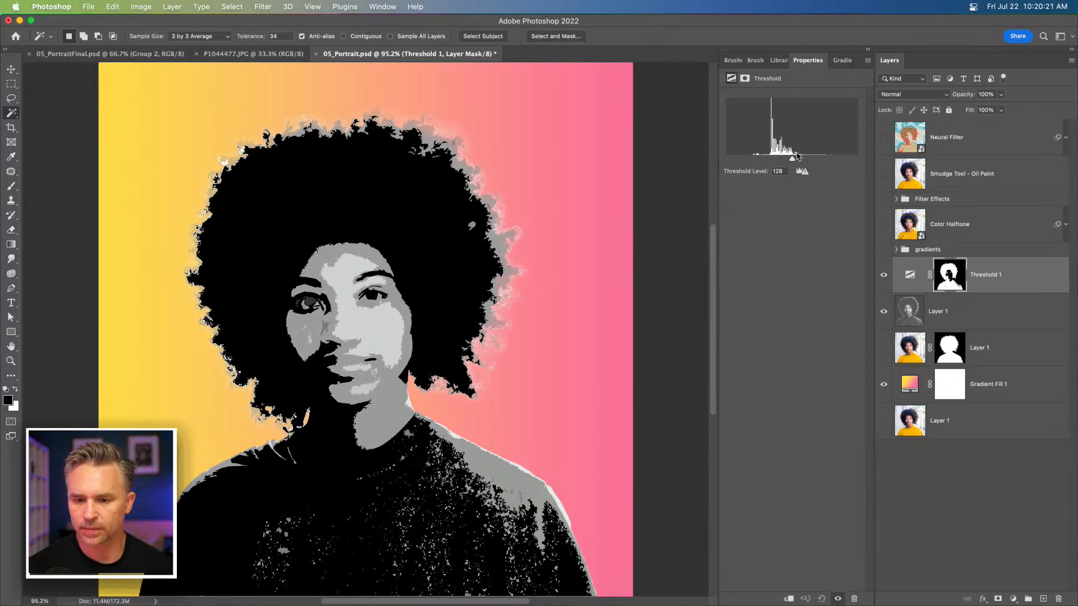
{"action": "left_click", "coordinate": [883, 312]}
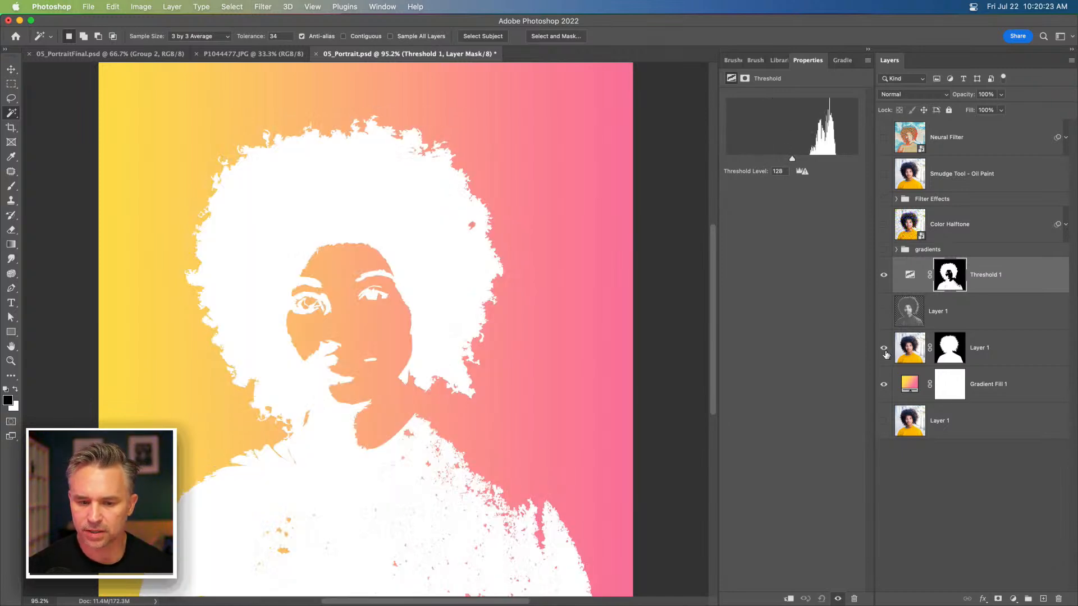
{"action": "left_click", "coordinate": [971, 352]}
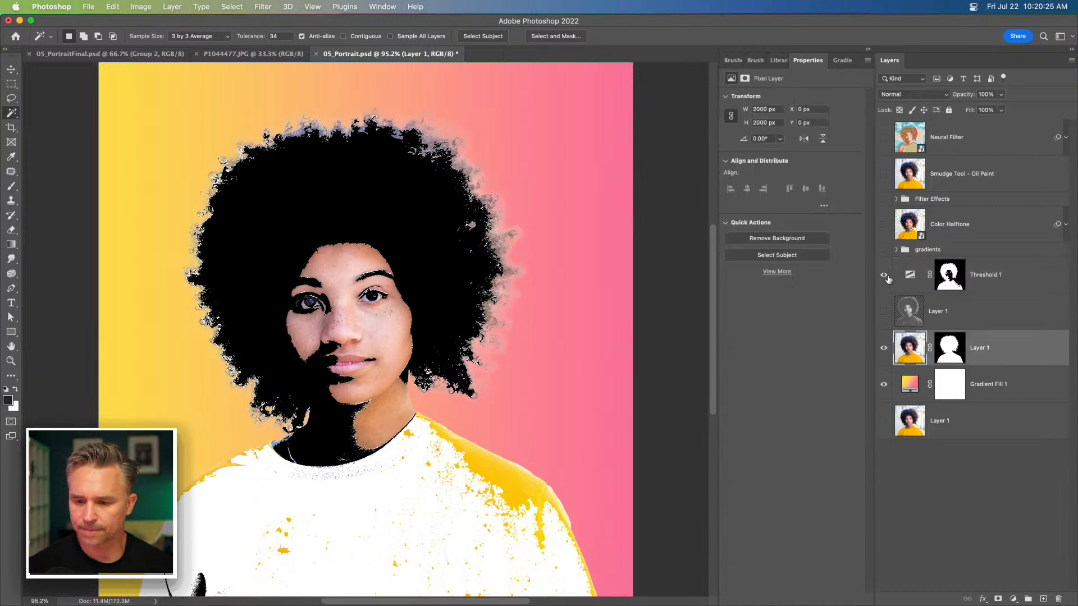
{"action": "left_click", "coordinate": [884, 276]}
{"action": "left_click", "coordinate": [884, 277]}
{"action": "left_click_drag", "start_coordinate": [977, 276], "coordinate": [977, 320]}
{"action": "left_click", "coordinate": [910, 312]}
{"action": "left_click_drag", "start_coordinate": [792, 158], "coordinate": [738, 163]}
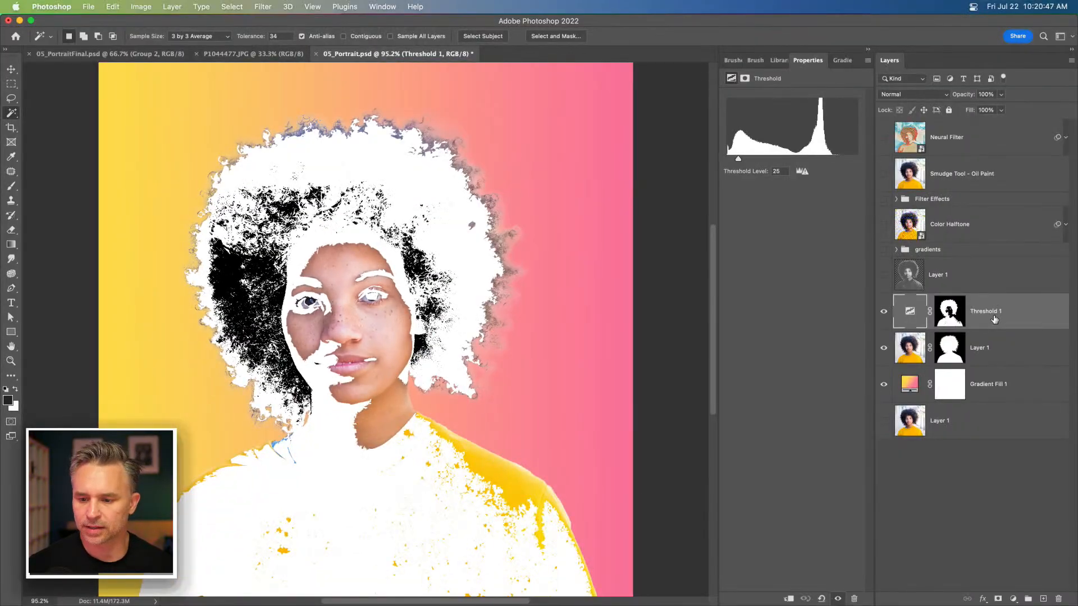
{"action": "key", "text": "Delete"}
- Show the grayscale cutout layer and reselect its dark gray areas with the Magic Wand
{"action": "left_click", "coordinate": [883, 274]}
{"action": "left_click", "coordinate": [954, 274]}
{"action": "left_click", "coordinate": [297, 215]}
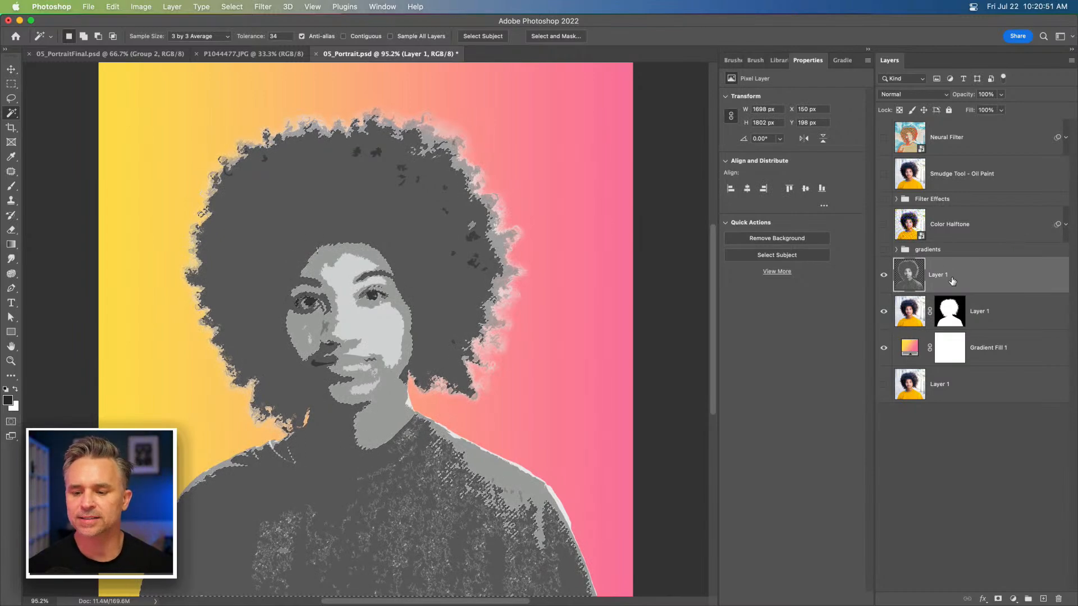
- Duplicate the unmasked bottom Layer 1, place the copy directly beneath the grayscale cutout layer, and make it visible
{"action": "left_click", "coordinate": [1010, 313]}
{"action": "mouse_move", "coordinate": [1010, 312]}
{"action": "left_mouse_down"}
{"action": "mouse_move", "coordinate": [999, 584]}
{"action": "mouse_move", "coordinate": [991, 315]}
{"action": "left_mouse_up"}
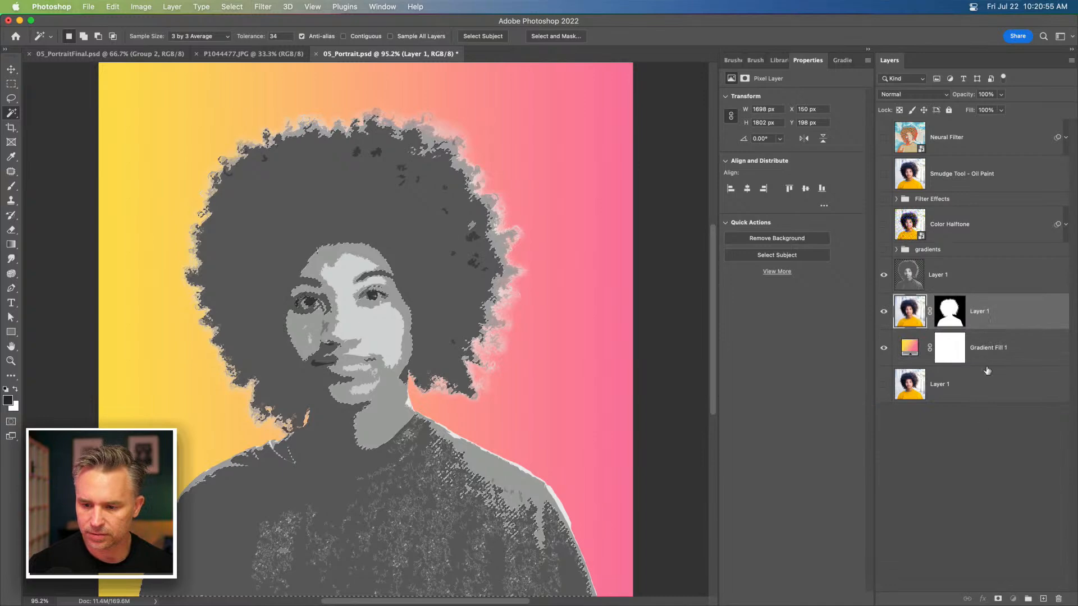
{"action": "left_click_drag", "start_coordinate": [979, 388], "coordinate": [1043, 598]}
{"action": "left_click_drag", "start_coordinate": [941, 374], "coordinate": [945, 294]}
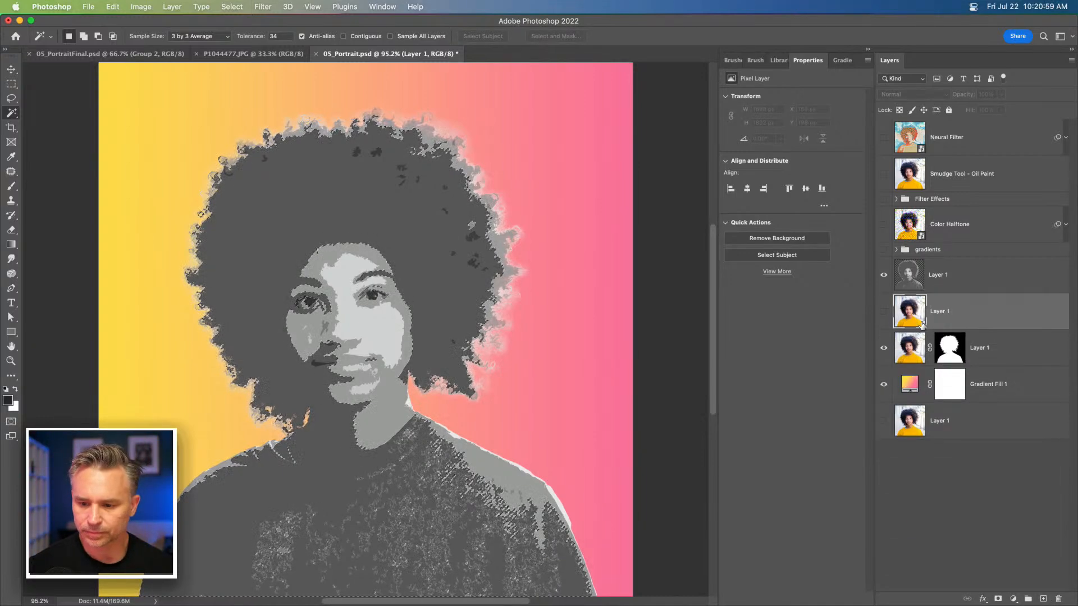
{"action": "left_click", "coordinate": [884, 311]}
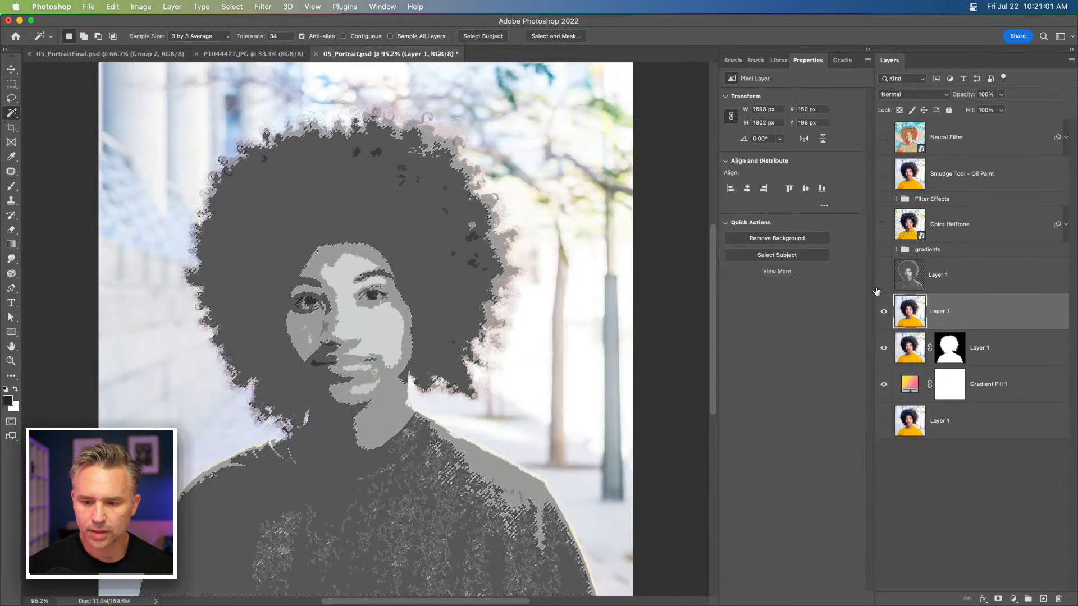
- Mask the new portrait copy with the dark-area selection, and hide the cutout layer above and the masked portrait below
{"action": "left_click", "coordinate": [884, 284]}
{"action": "left_click", "coordinate": [887, 279]}
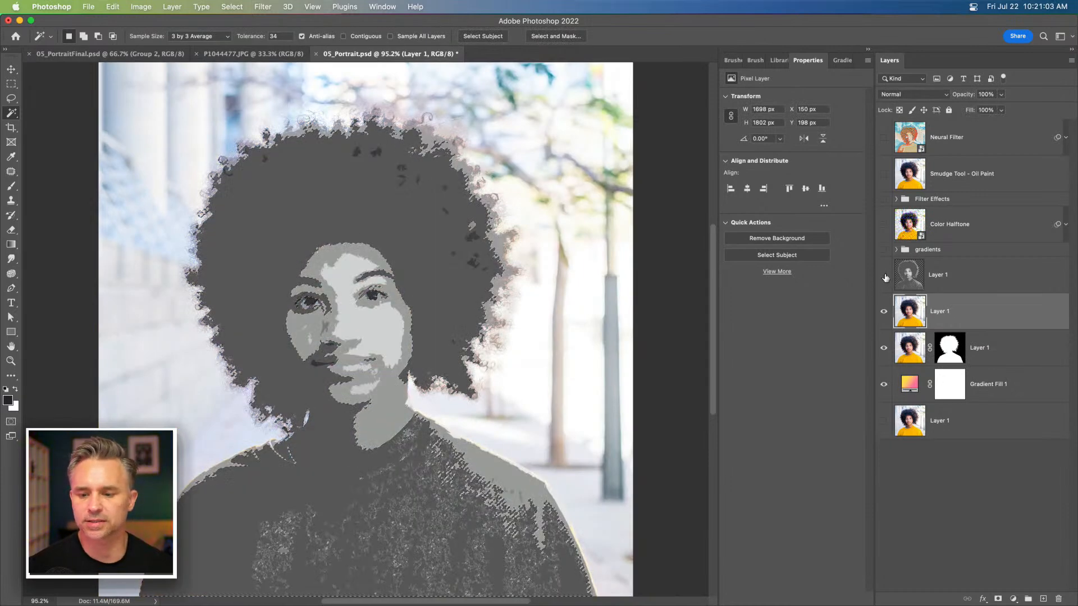
{"action": "left_click", "coordinate": [887, 280]}
{"action": "left_click", "coordinate": [998, 598]}
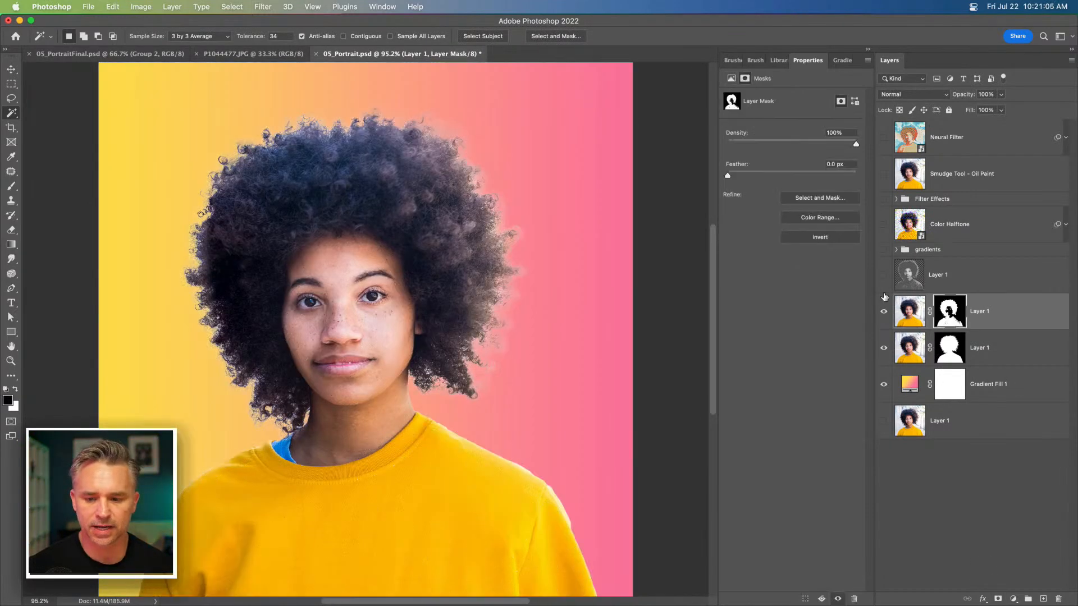
{"action": "left_click", "coordinate": [883, 358]}
{"action": "left_click", "coordinate": [883, 314]}
{"action": "left_click", "coordinate": [883, 314]}
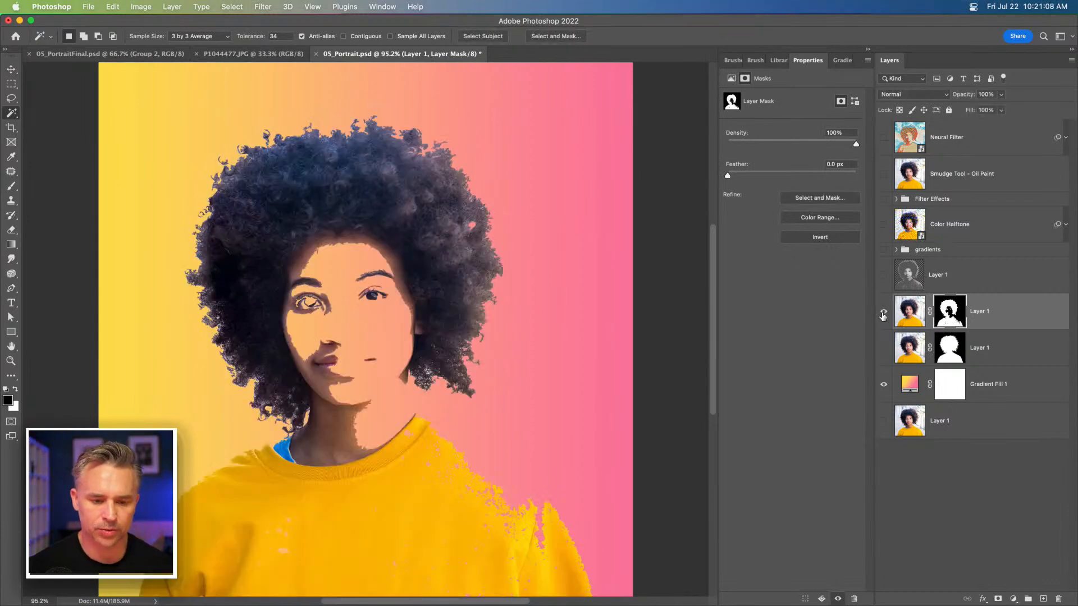
- Add a blue Color Overlay to the dark-area portrait layer with Normal blend mode and 100% opacity
{"action": "double_click", "coordinate": [1026, 310]}
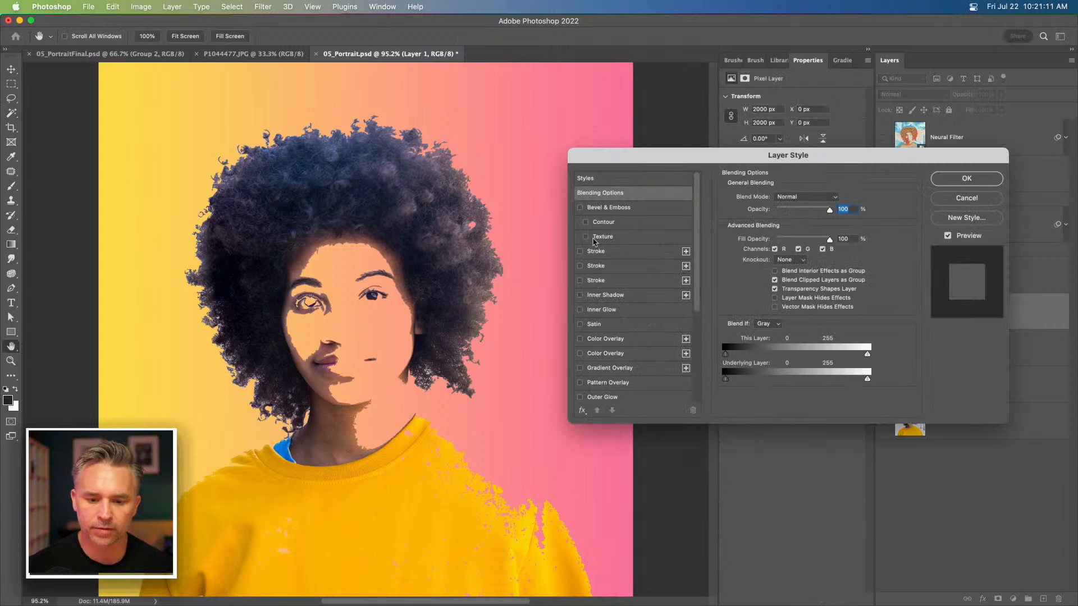
{"action": "left_click", "coordinate": [606, 353]}
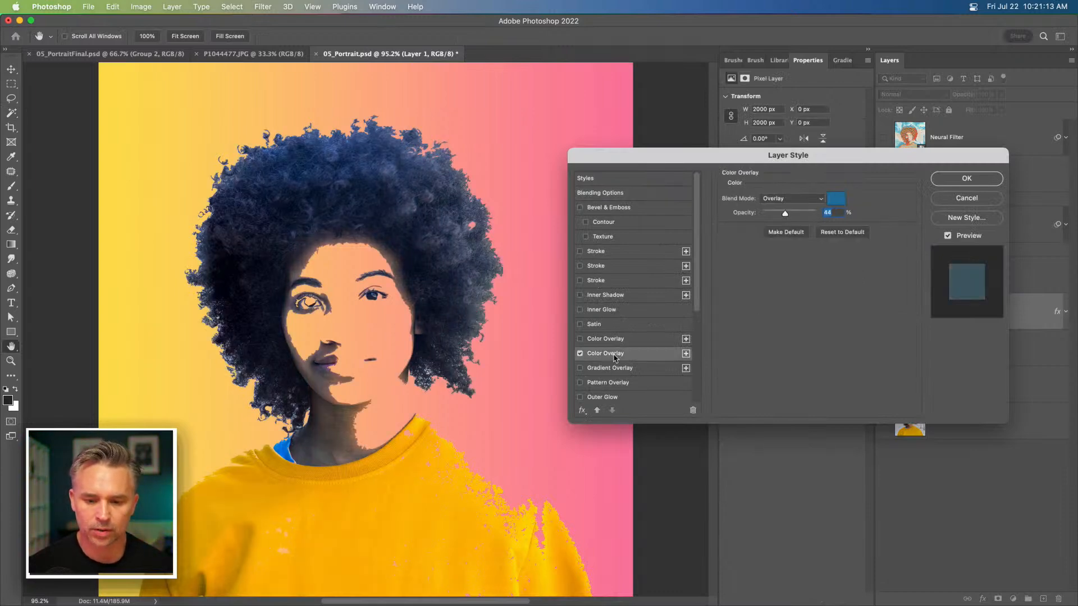
{"action": "left_click", "coordinate": [761, 203]}
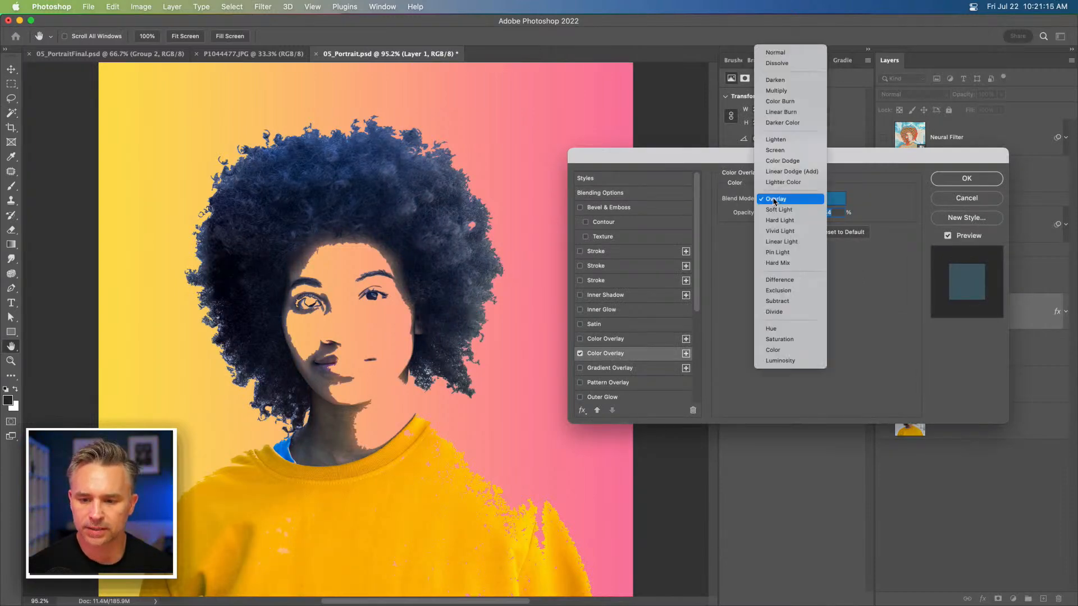
{"action": "left_click", "coordinate": [774, 50]}
{"action": "left_click_drag", "start_coordinate": [790, 219], "coordinate": [912, 225]}
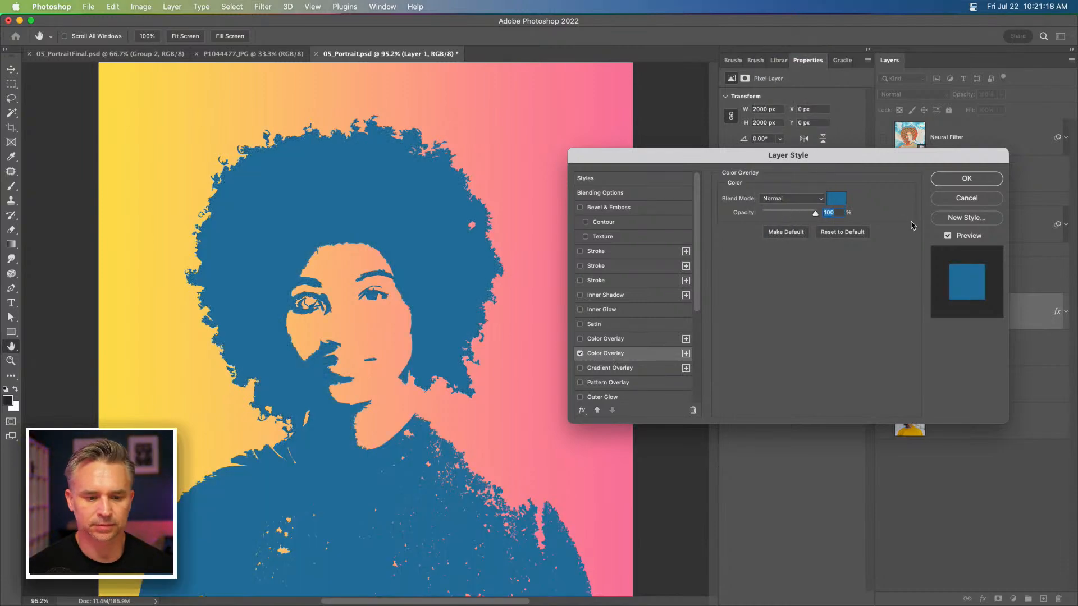
{"action": "left_click", "coordinate": [961, 178]}
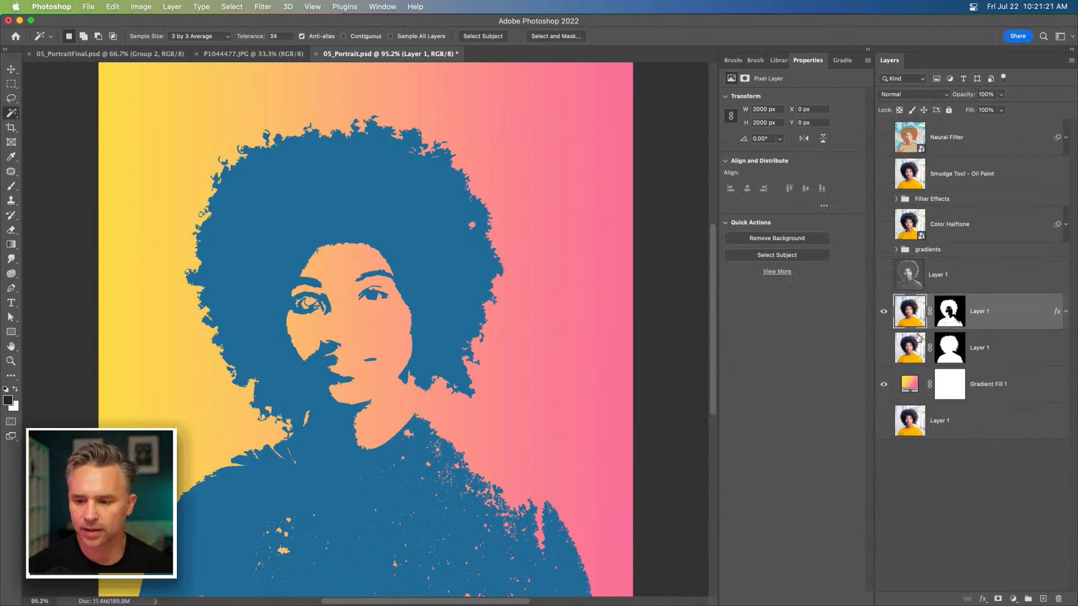
- Show the grayscale cutout layer and select its medium gray areas with the Magic Wand
{"action": "left_click", "coordinate": [884, 274]}
{"action": "key", "text": "alt+bracketright"}
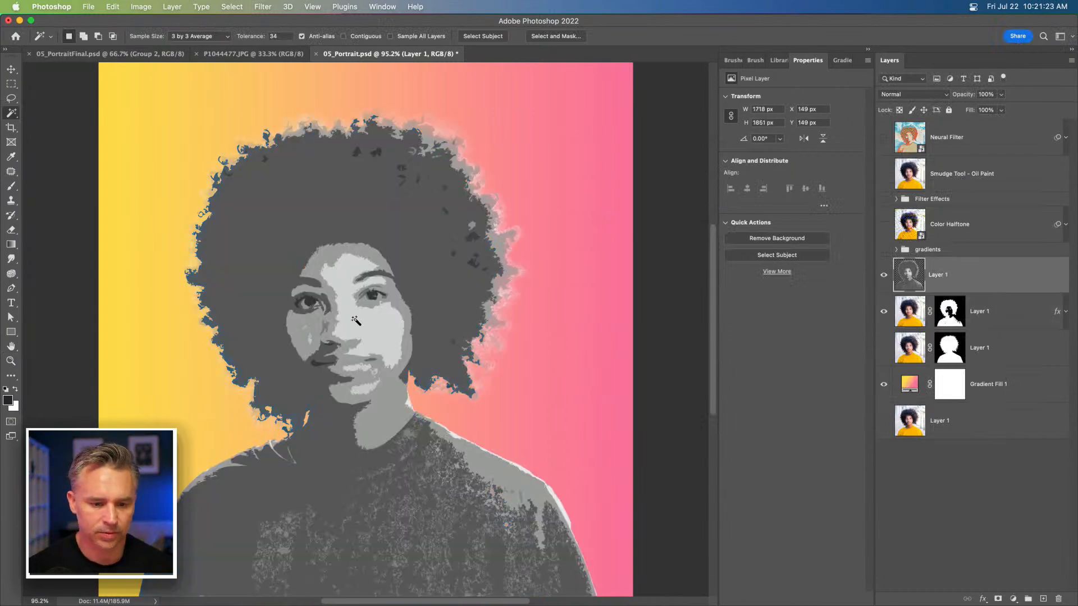
{"action": "left_click", "coordinate": [291, 324]}
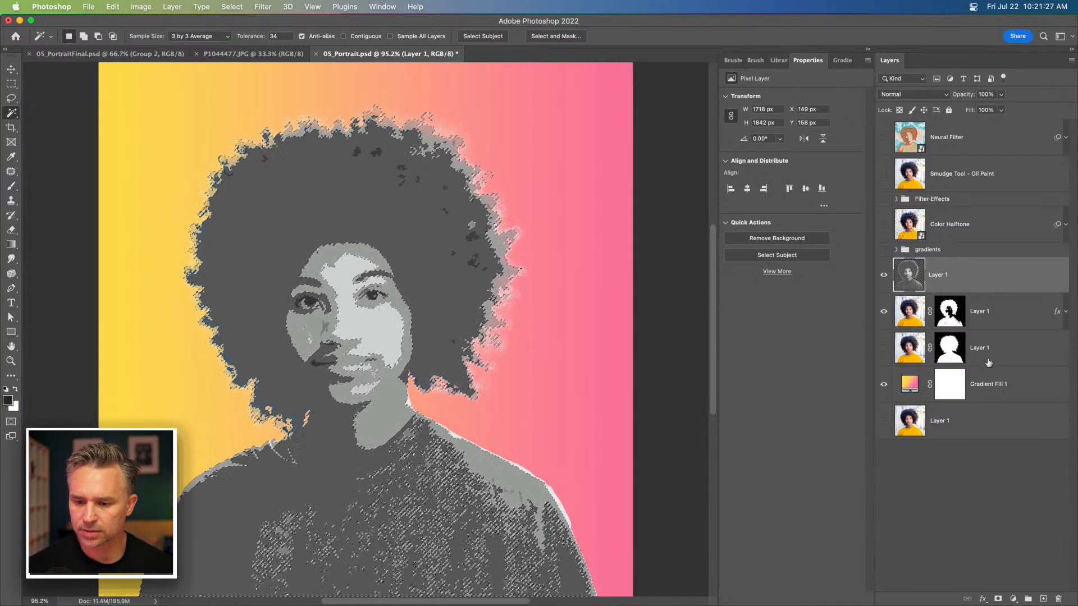
- Duplicate the unmasked bottom portrait, mask the copy with the medium-gray selection, and place it visible directly beneath the hidden cutout layer
{"action": "left_click", "coordinate": [966, 426]}
{"action": "key", "text": "super+j"}
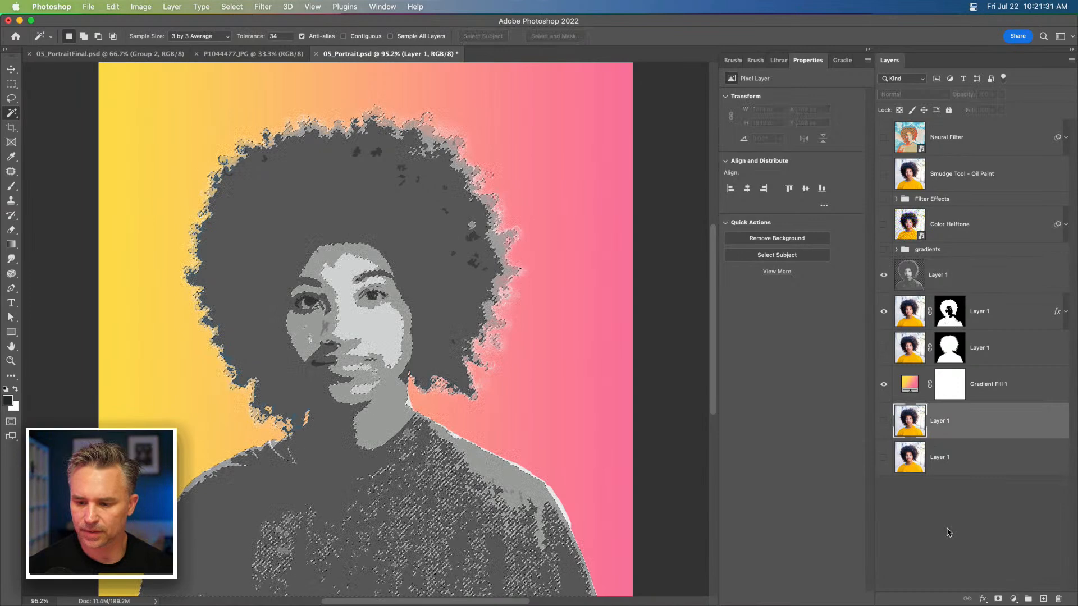
{"action": "left_click", "coordinate": [997, 598]}
{"action": "left_click_drag", "start_coordinate": [983, 415], "coordinate": [982, 292]}
{"action": "left_click", "coordinate": [883, 275]}
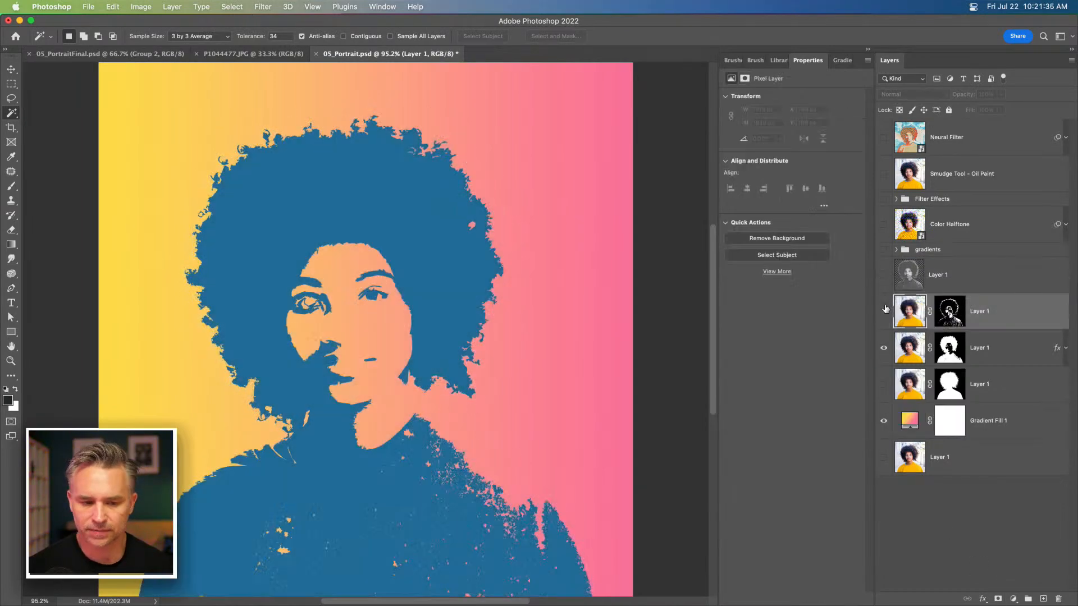
{"action": "left_click", "coordinate": [884, 311]}
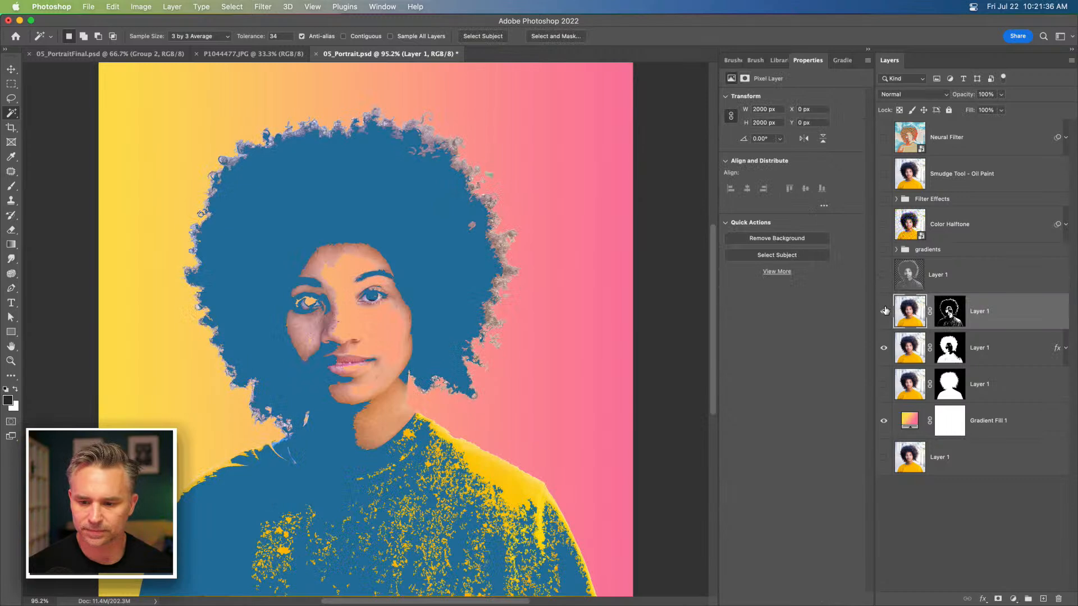
- Add a lighter blue Color Overlay (#4da7dc) to the medium-gray portrait layer with Normal blend mode and 100% opacity
{"action": "double_click", "coordinate": [1019, 312]}
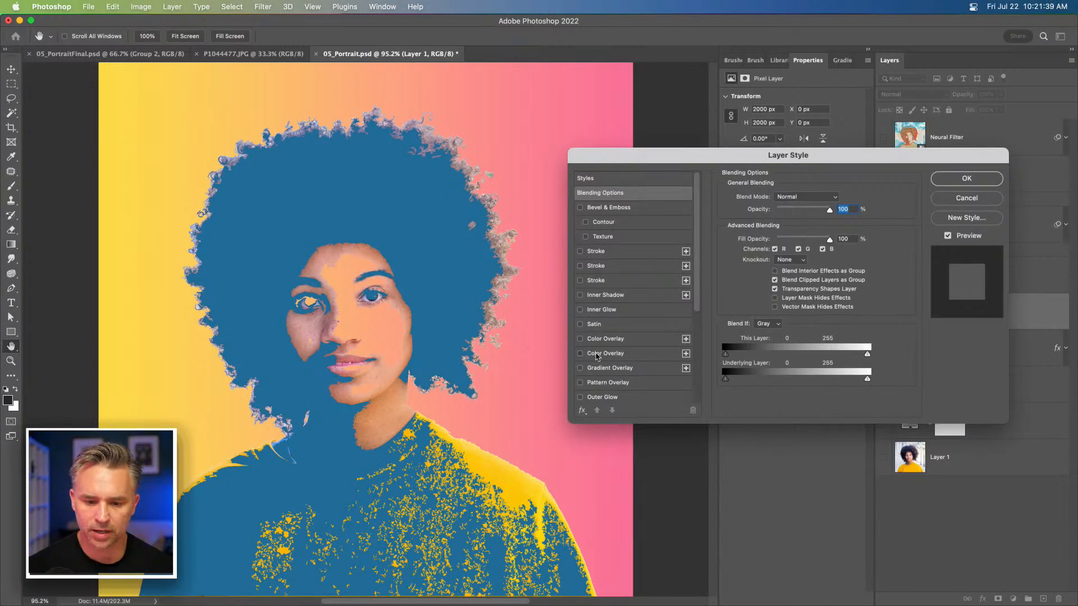
{"action": "left_click", "coordinate": [596, 354]}
{"action": "left_click", "coordinate": [837, 198]}
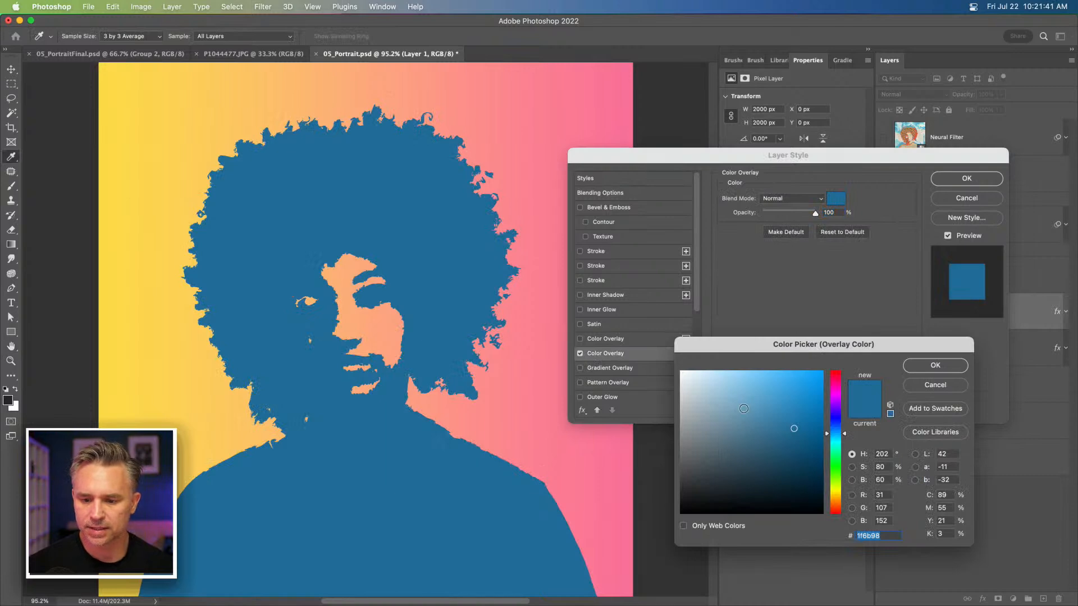
{"action": "left_click", "coordinate": [773, 390]}
{"action": "key", "text": "Return"}
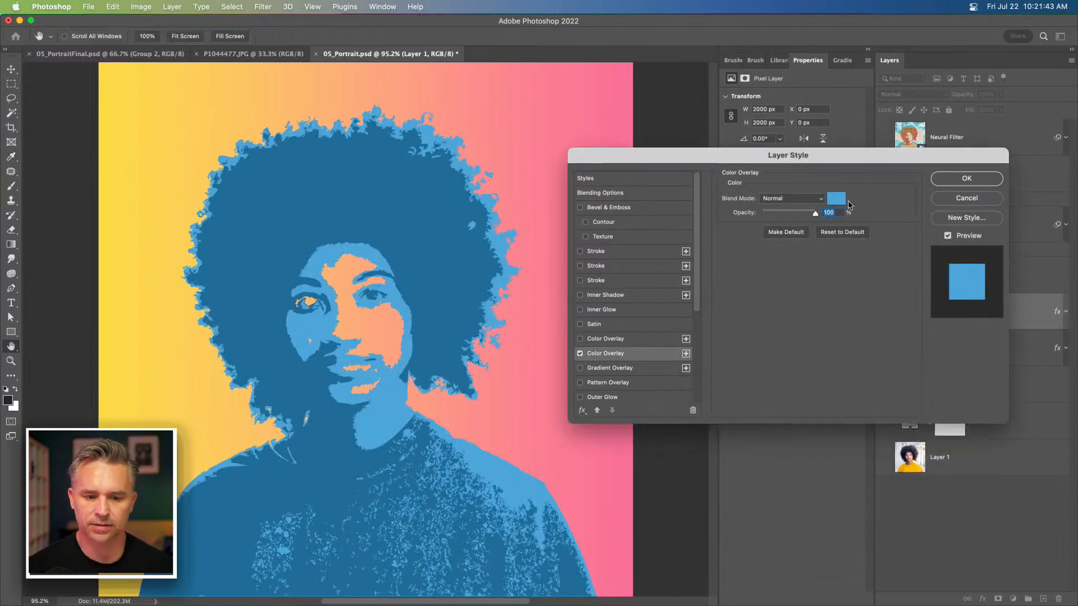
{"action": "left_click", "coordinate": [963, 180]}
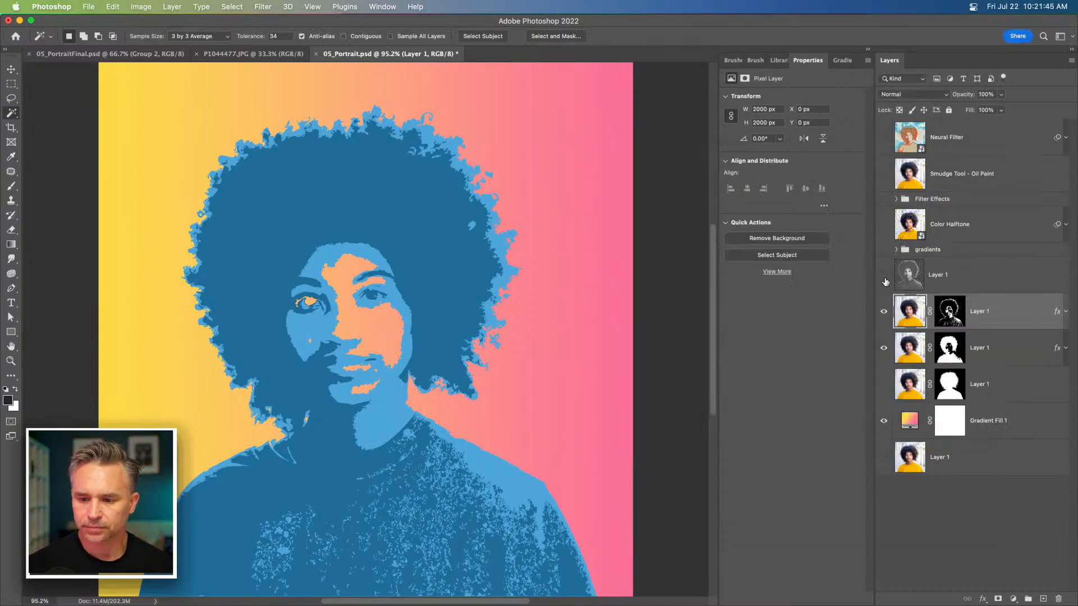
- Show the grayscale cutout layer and select its lightest gray areas with the Magic Wand
{"action": "left_click", "coordinate": [884, 275]}
{"action": "left_click", "coordinate": [975, 284]}
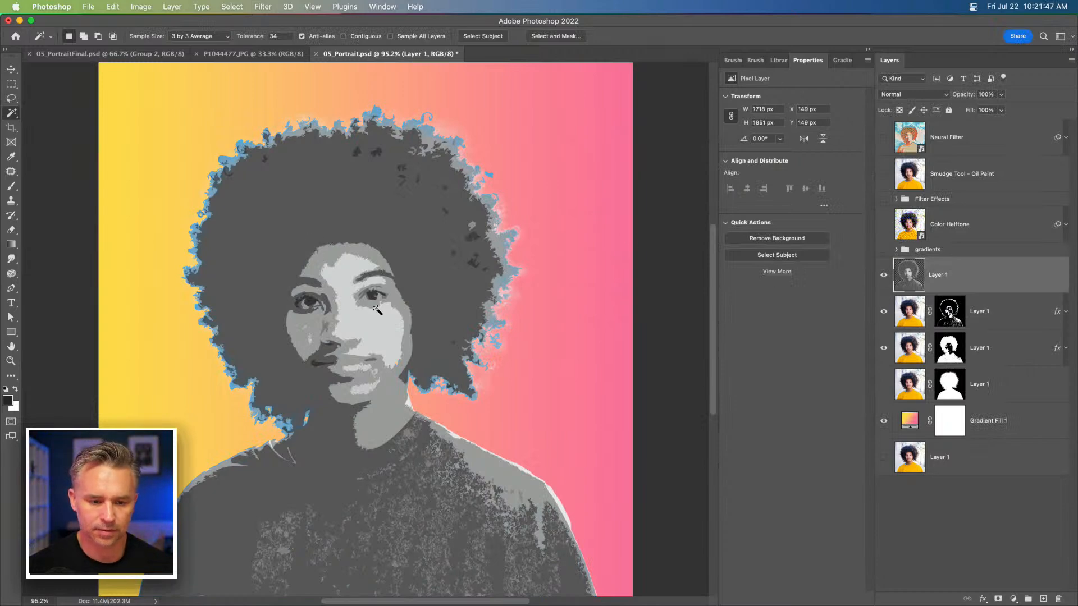
{"action": "left_click", "coordinate": [883, 277]}
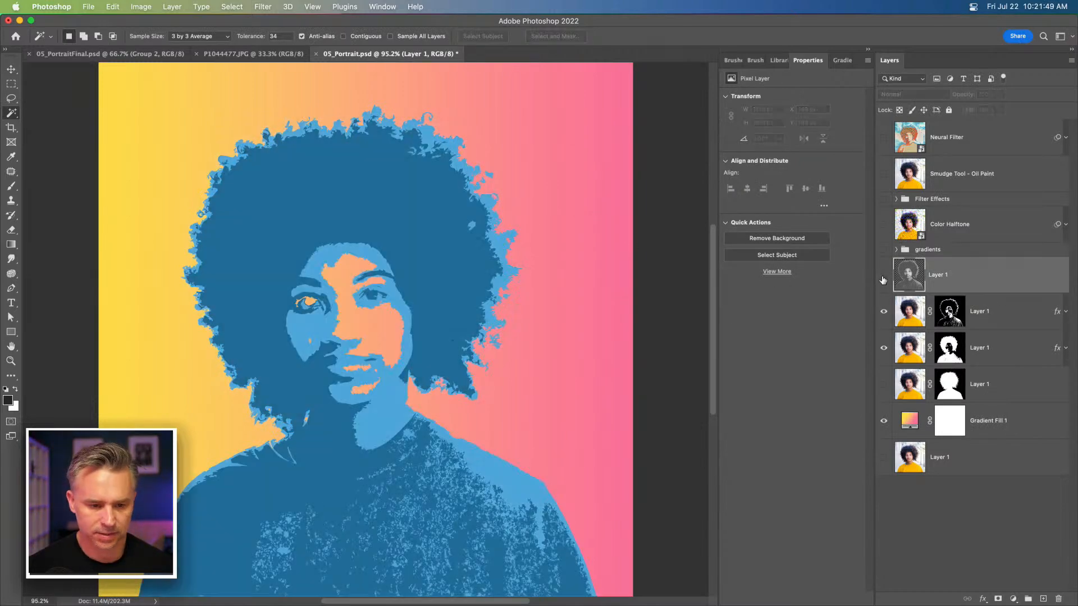
{"action": "left_click", "coordinate": [883, 276]}
{"action": "left_click", "coordinate": [367, 320]}
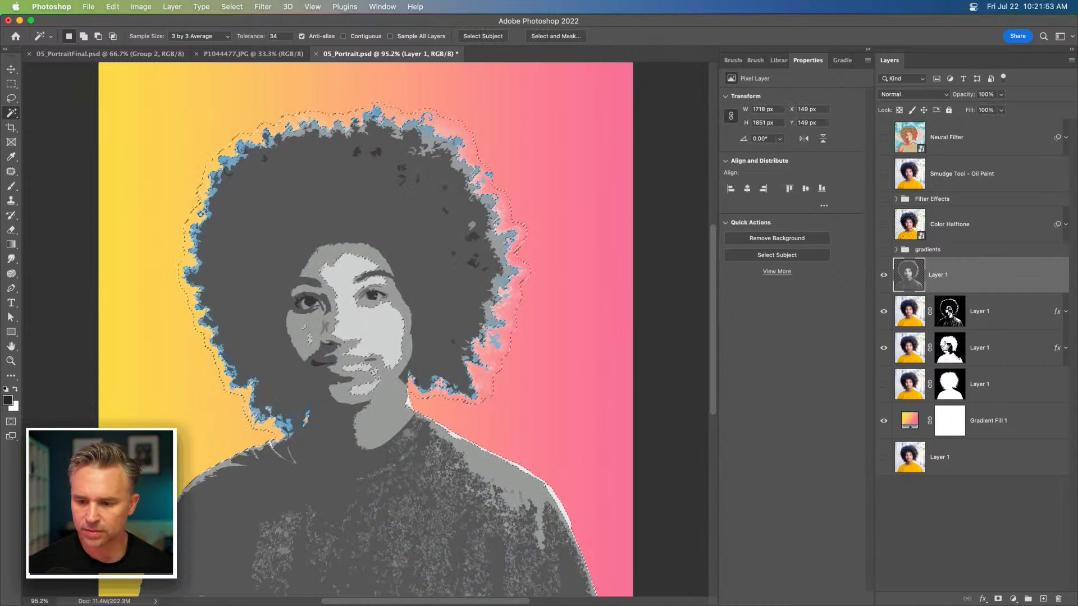
- Duplicate the unmasked bottom portrait, make the copy visible, mask it with the light-area selection, and place it directly beneath the cutout layer
{"action": "left_click_drag", "start_coordinate": [987, 452], "coordinate": [1042, 595]}
{"action": "left_click", "coordinate": [883, 457]}
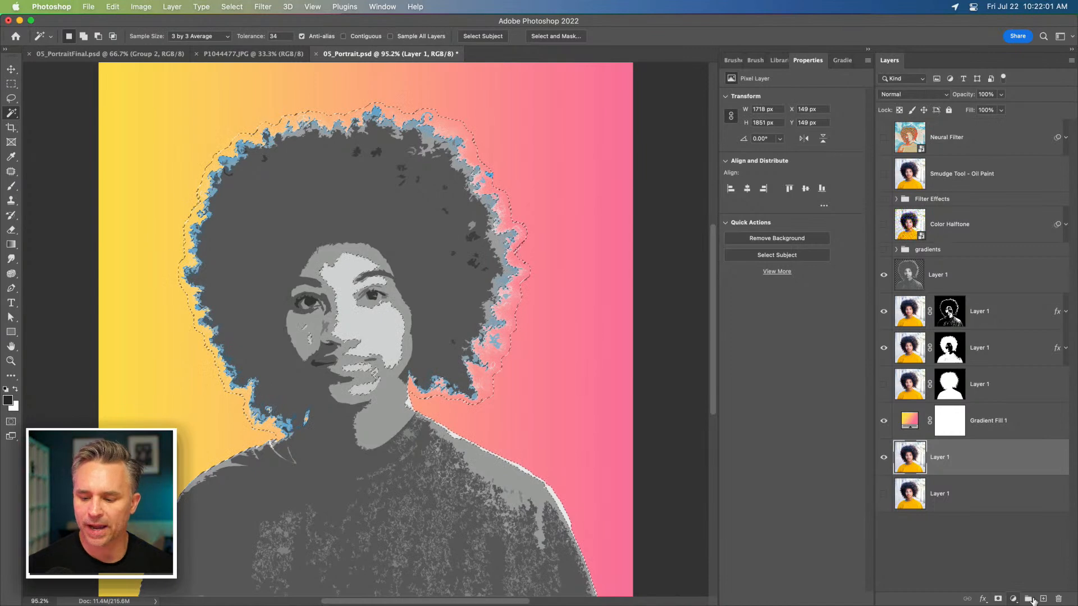
{"action": "left_click", "coordinate": [998, 599]}
{"action": "left_click_drag", "start_coordinate": [978, 459], "coordinate": [983, 312]}
- Copy the Color Overlay from the medium-gray portrait layer to the light-area layer, and hide the grayscale cutout layer
{"action": "left_click", "coordinate": [1065, 348]}
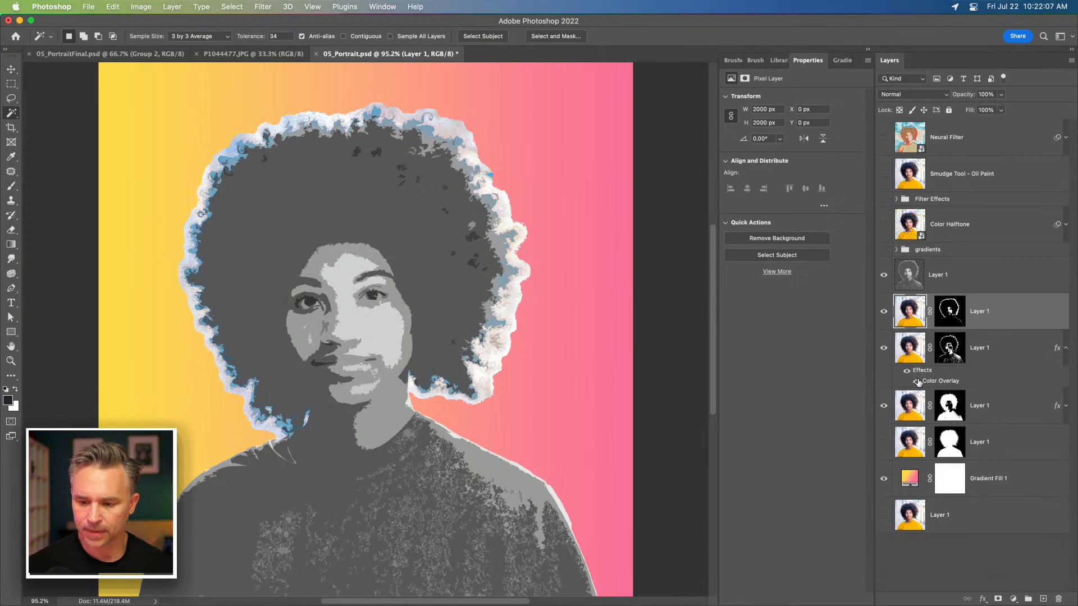
{"action": "left_click_drag", "start_coordinate": [927, 382], "coordinate": [973, 320]}
{"action": "left_click", "coordinate": [884, 348]}
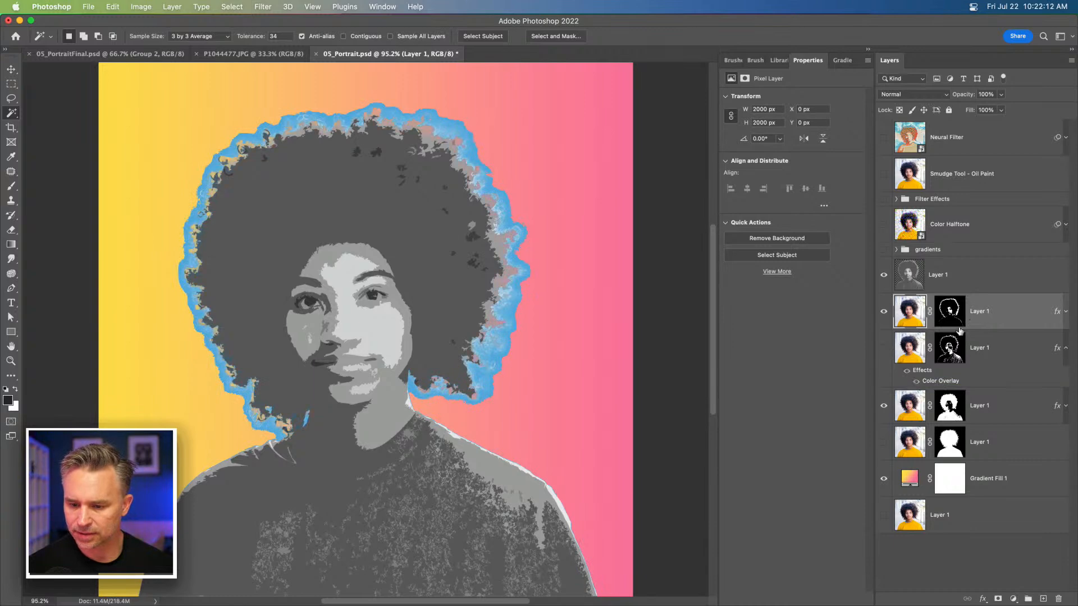
{"action": "left_click", "coordinate": [884, 275]}
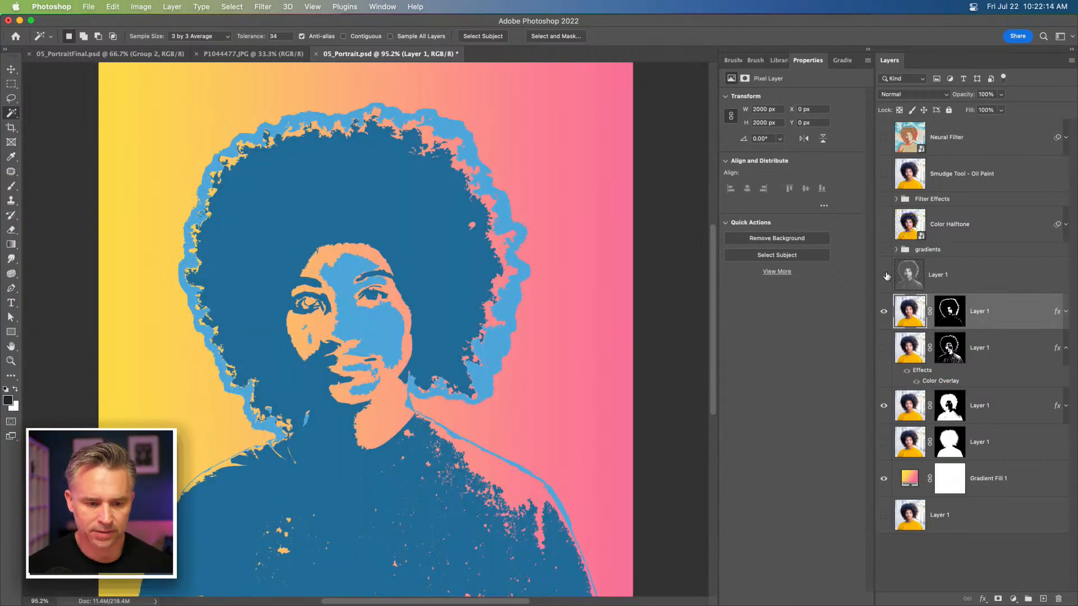
{"action": "left_click", "coordinate": [885, 348]}
- Change the light-area layer's Color Overlay to a paler blue, keeping Normal blend mode and 100% opacity
{"action": "left_click", "coordinate": [1065, 313]}
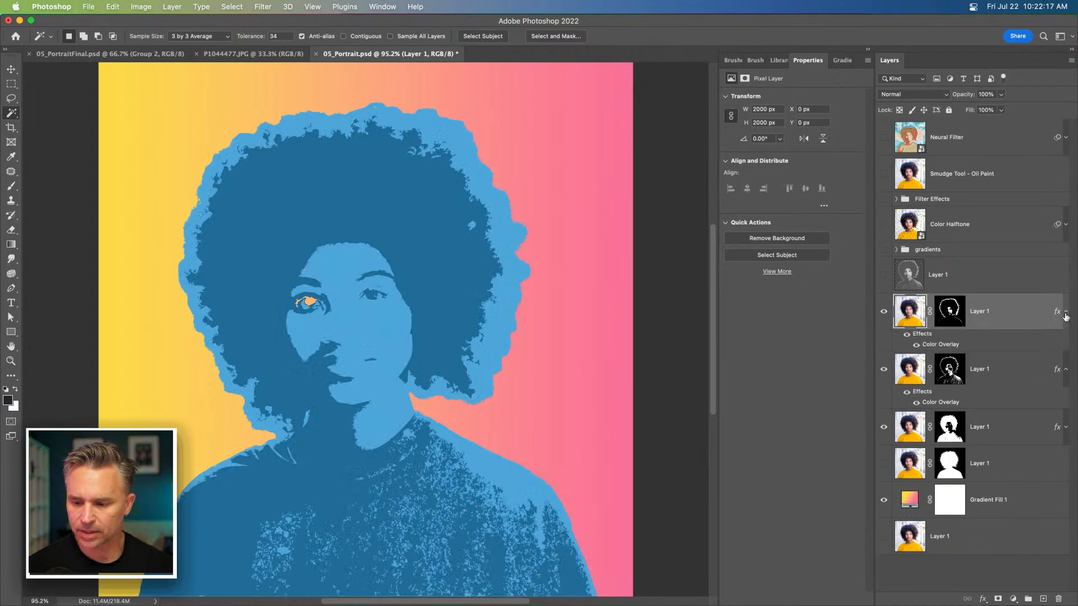
{"action": "double_click", "coordinate": [935, 346]}
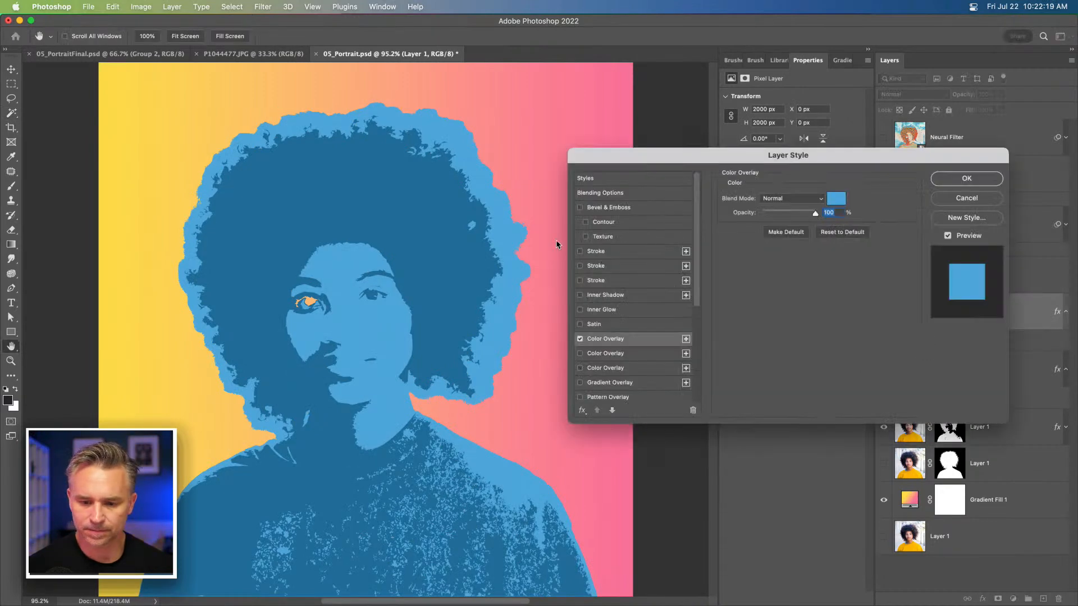
{"action": "left_click", "coordinate": [834, 199]}
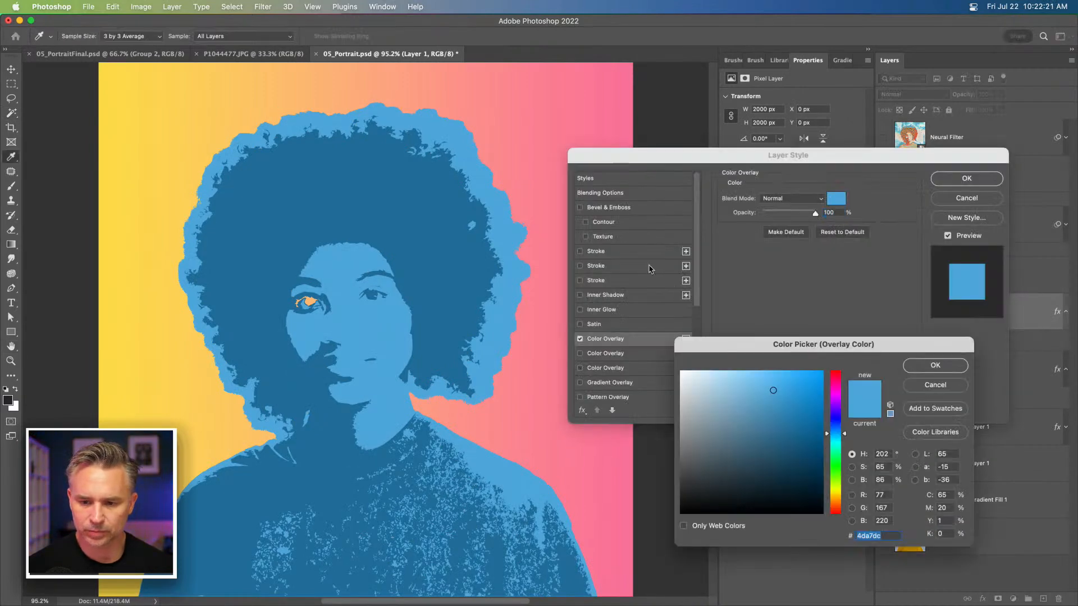
{"action": "left_click", "coordinate": [737, 371]}
{"action": "left_click", "coordinate": [935, 365]}
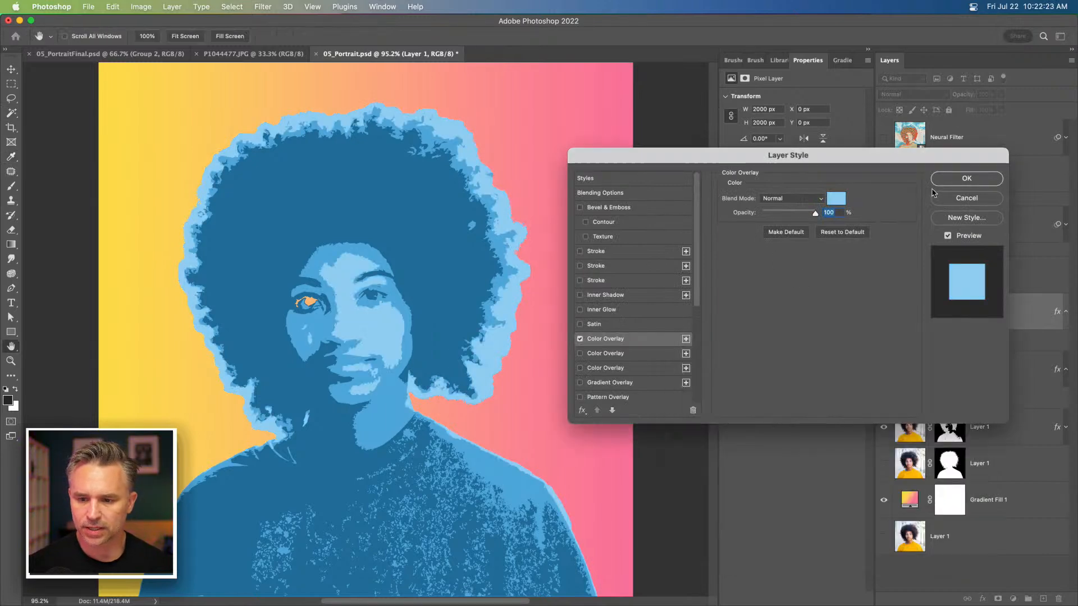
{"action": "left_click", "coordinate": [966, 178]}
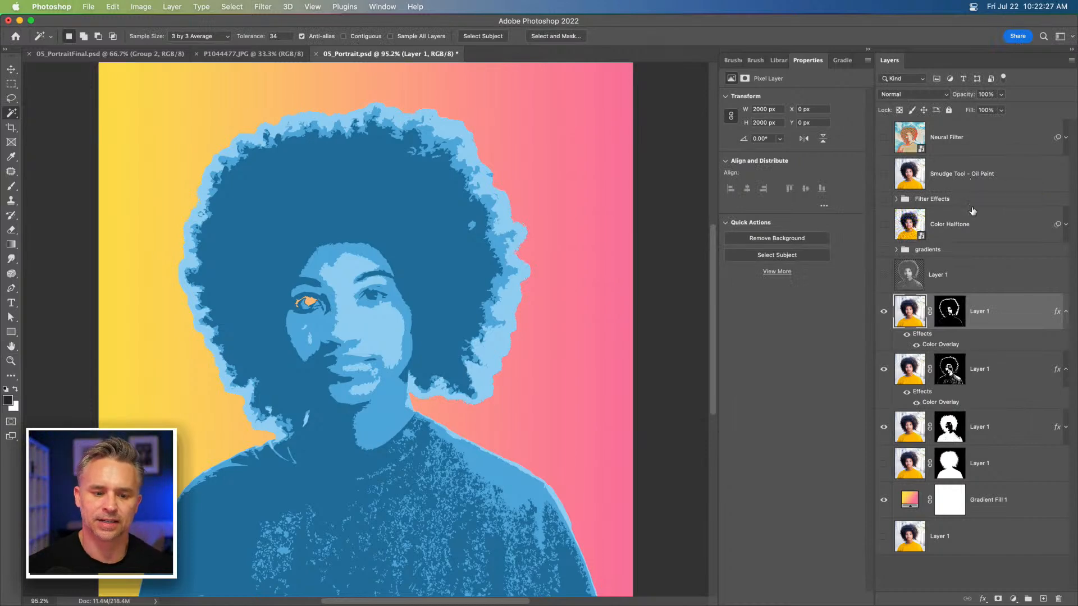
- Show the grayscale cutout layer and select its darkest areas by sampling the eye with the Magic Wand
{"action": "left_click", "coordinate": [886, 286]}
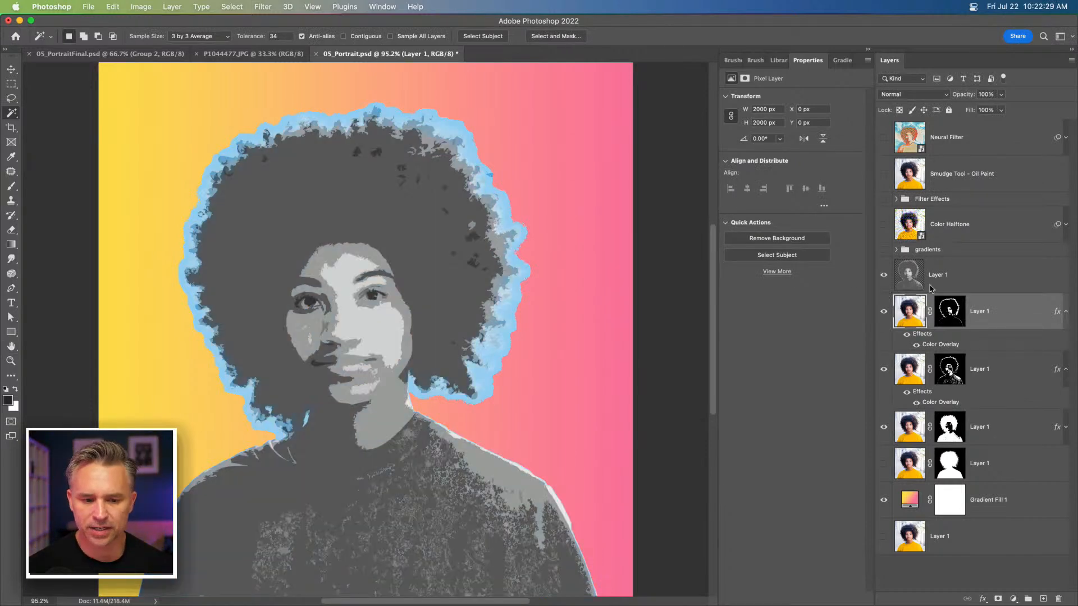
{"action": "left_click", "coordinate": [943, 288]}
{"action": "left_click", "coordinate": [309, 303]}
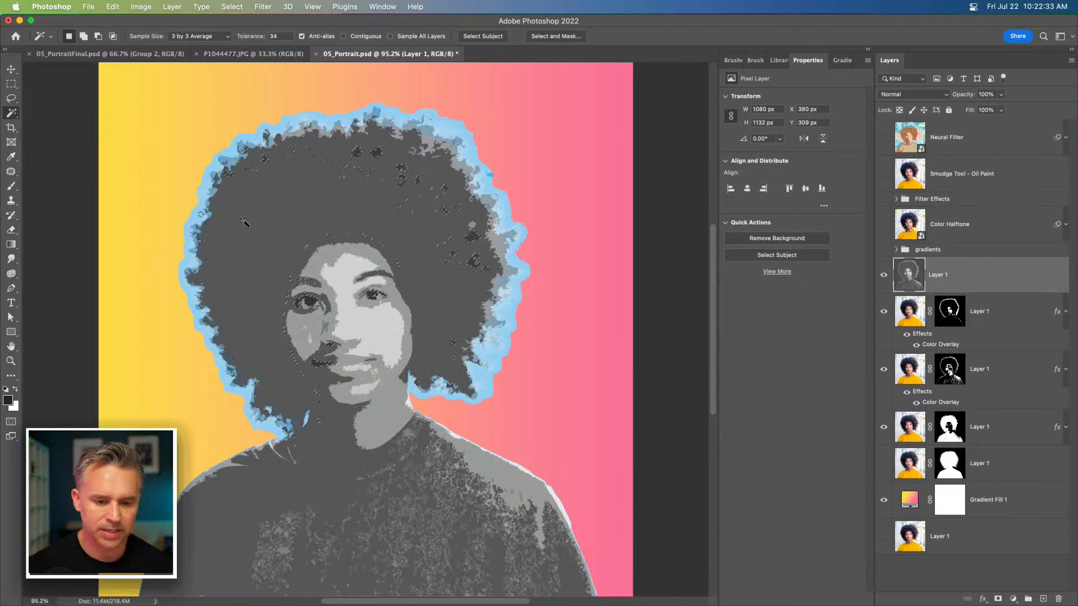
- Duplicate the unmasked bottom portrait, mask the visible copy with the darkest-area selection, and place it directly beneath the hidden cutout layer
{"action": "left_click", "coordinate": [975, 540]}
{"action": "key", "text": "ctrl+j"}
{"action": "left_click", "coordinate": [885, 538]}
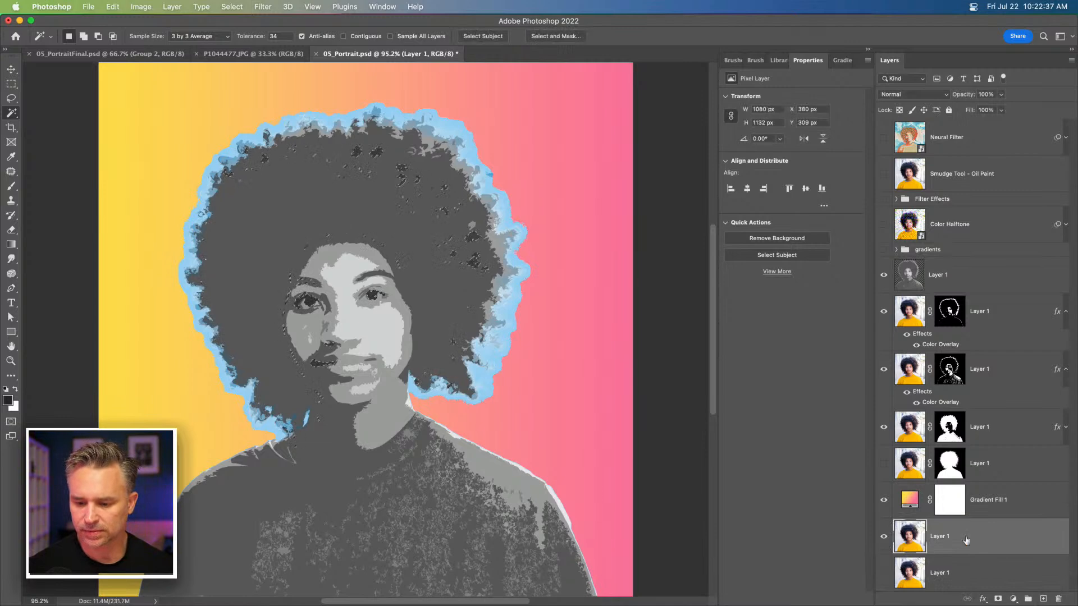
{"action": "left_click", "coordinate": [997, 599]}
{"action": "left_click_drag", "start_coordinate": [977, 536], "coordinate": [990, 314]}
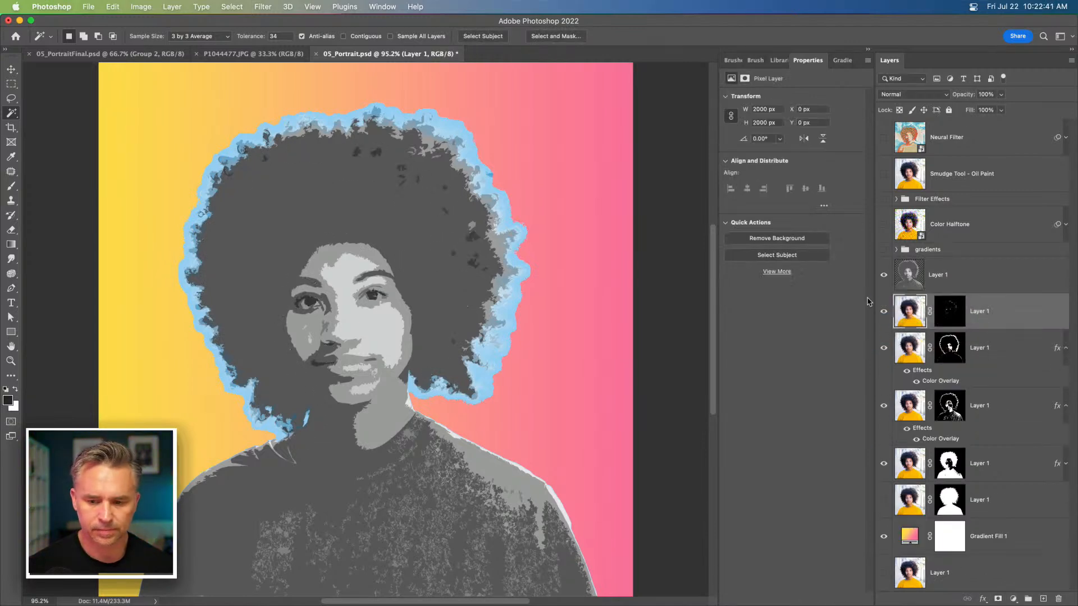
{"action": "left_click", "coordinate": [885, 275]}
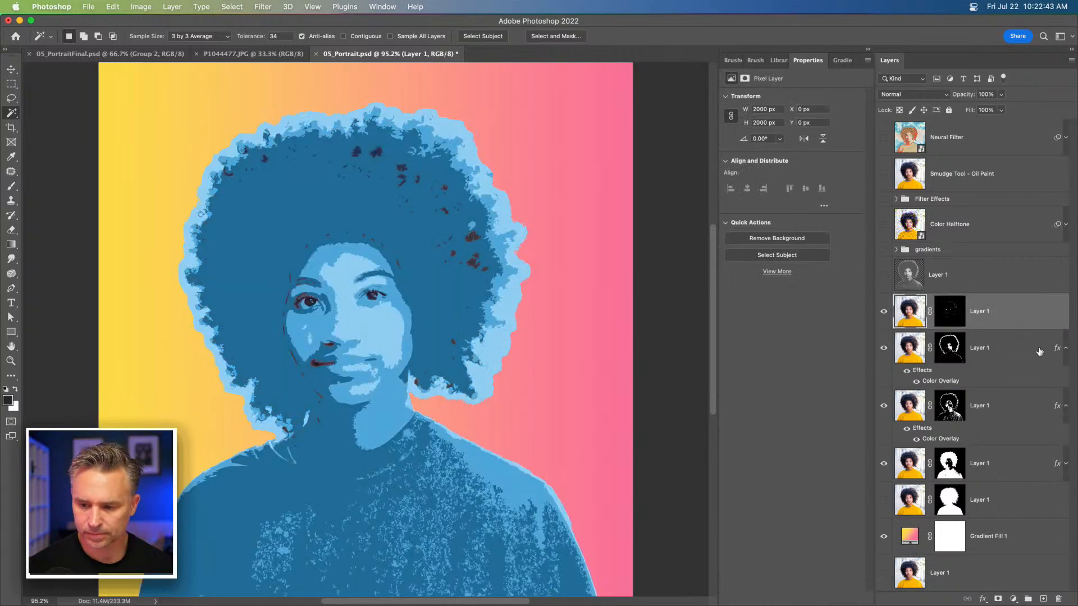
- Copy the light-area layer's Color Overlay to the darkest-area layer and set the copied overlay's color to dark navy blue (#243b68)
{"action": "left_click_drag", "start_coordinate": [933, 383], "coordinate": [1035, 320]}
{"action": "left_click", "coordinate": [1065, 316]}
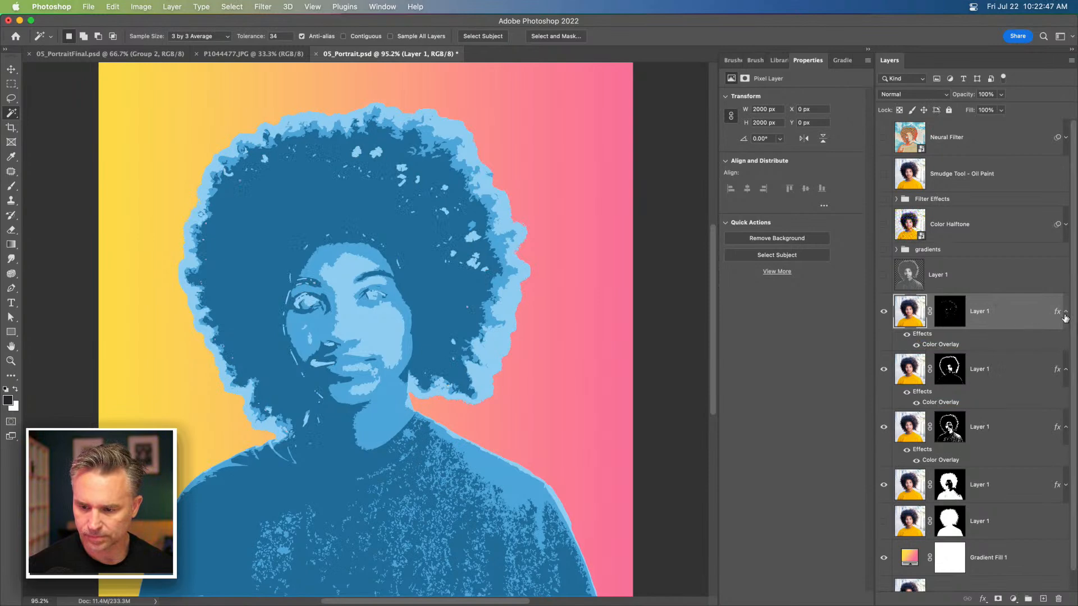
{"action": "double_click", "coordinate": [948, 345]}
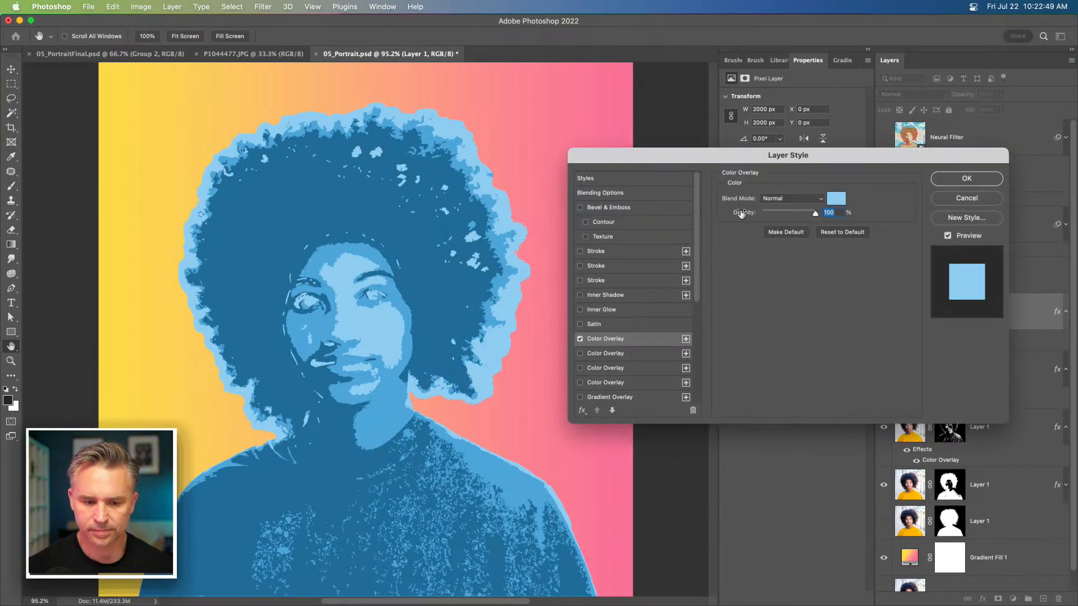
{"action": "left_click", "coordinate": [836, 198]}
{"action": "left_click", "coordinate": [760, 449]}
{"action": "mouse_move", "coordinate": [761, 449]}
{"action": "left_mouse_down"}
{"action": "mouse_move", "coordinate": [786, 470]}
{"action": "mouse_move", "coordinate": [766, 440]}
{"action": "mouse_move", "coordinate": [778, 458]}
{"action": "left_mouse_up"}
{"action": "mouse_move", "coordinate": [832, 418]}
{"action": "left_mouse_down"}
{"action": "mouse_move", "coordinate": [832, 478]}
{"action": "mouse_move", "coordinate": [785, 476]}
{"action": "mouse_move", "coordinate": [838, 422]}
{"action": "mouse_move", "coordinate": [826, 398]}
{"action": "mouse_move", "coordinate": [829, 447]}
{"action": "mouse_move", "coordinate": [828, 427]}
{"action": "mouse_move", "coordinate": [773, 455]}
{"action": "left_mouse_up"}
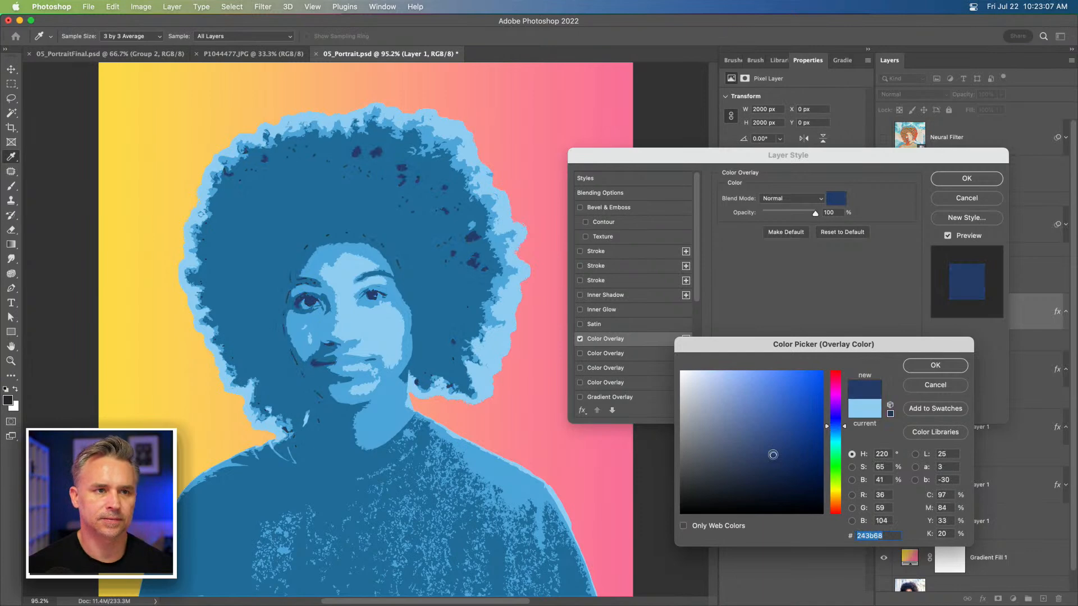
{"action": "left_click", "coordinate": [933, 365]}
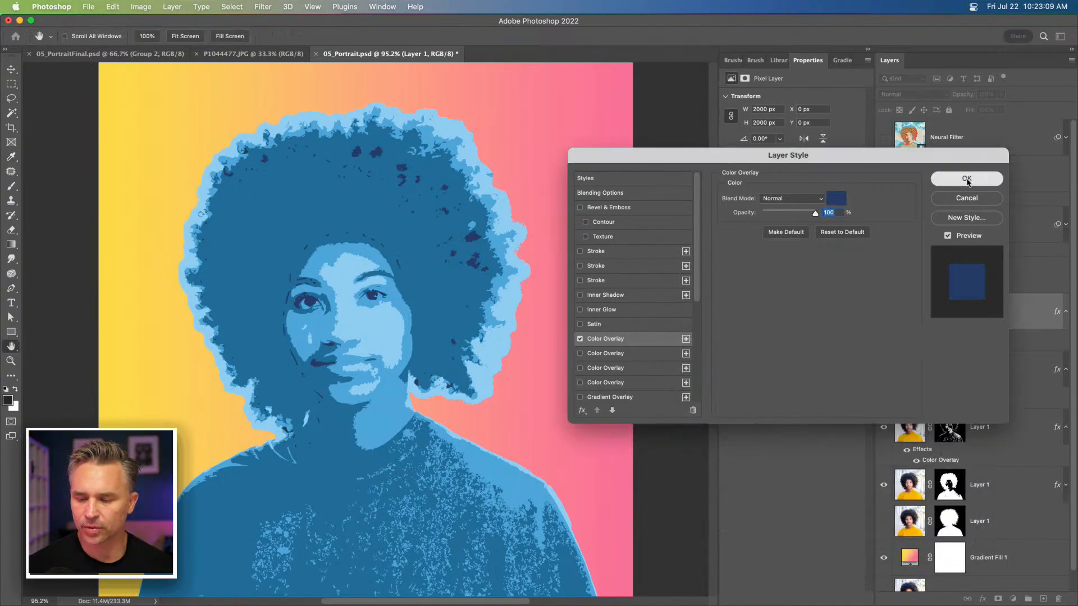
{"action": "left_click", "coordinate": [966, 178]}
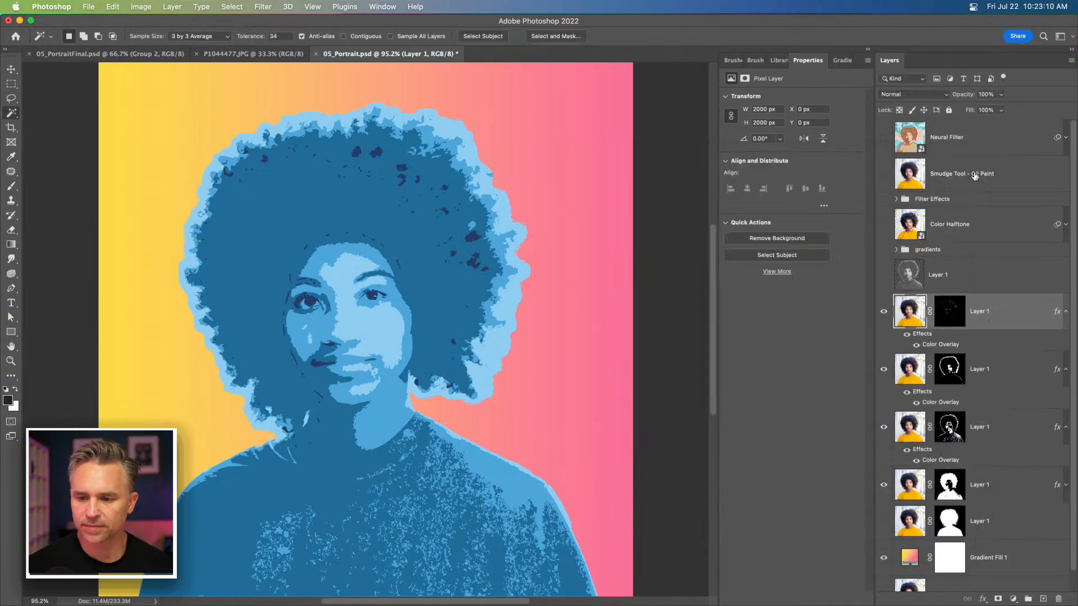
- Add a new layer above the grayscale cutout layer and fill it with the dark foreground color
{"action": "left_click", "coordinate": [1014, 270]}
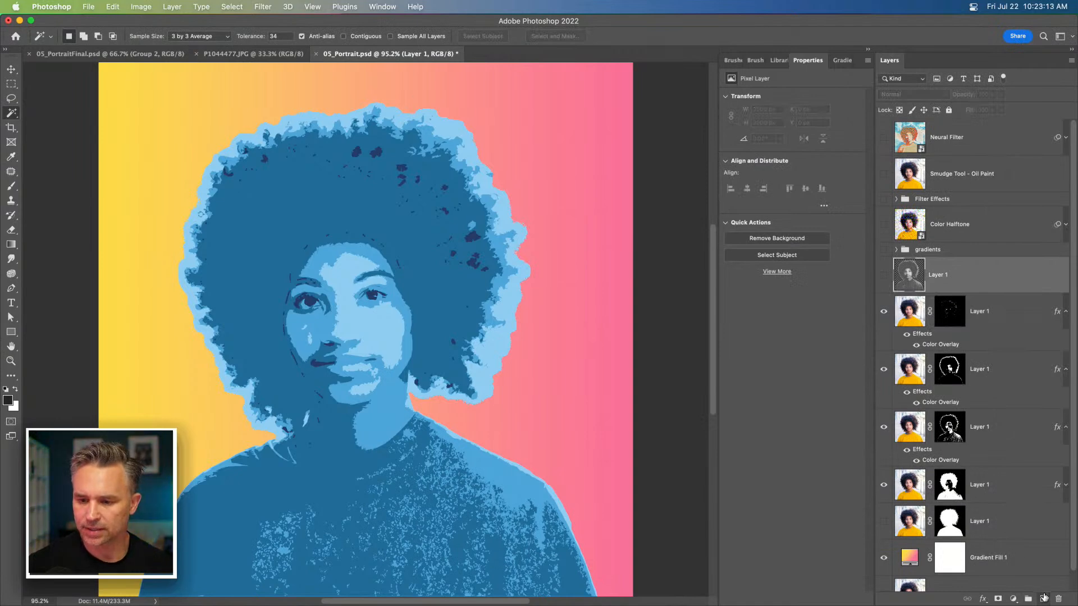
{"action": "left_click", "coordinate": [1043, 597]}
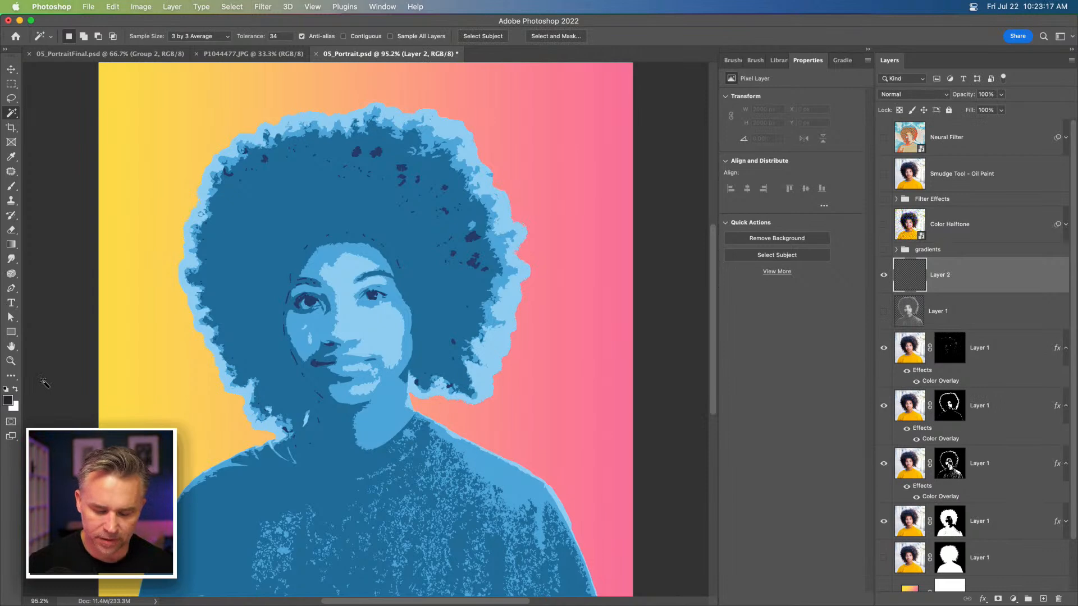
{"action": "key", "text": "alt+BackSpace"}
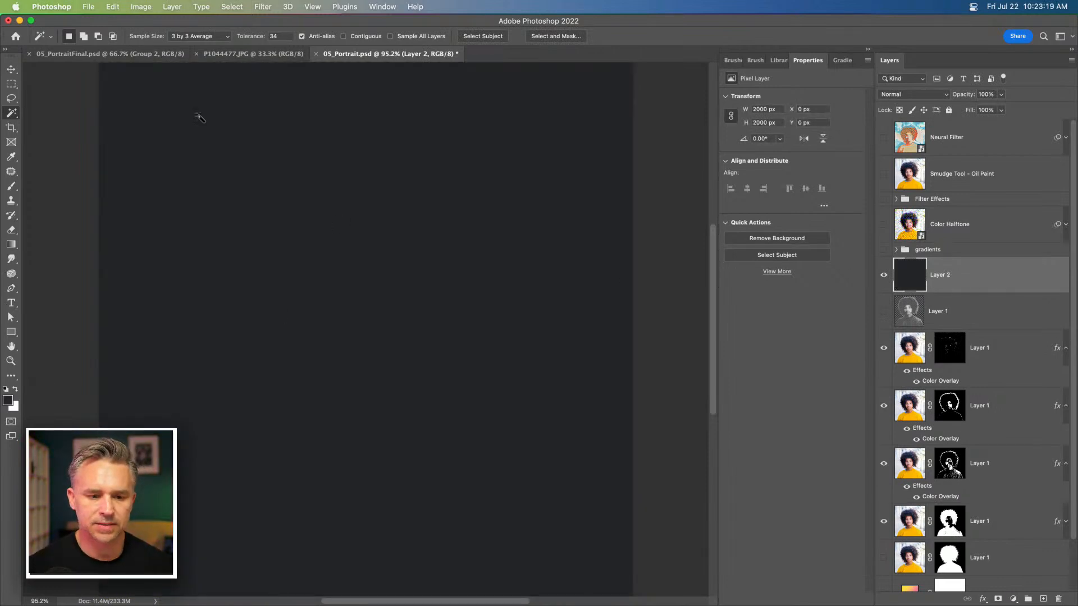
- Open the Filter Gallery for the dark filled layer and choose the Halftone Pattern sketch filter
{"action": "left_click", "coordinate": [262, 6]}
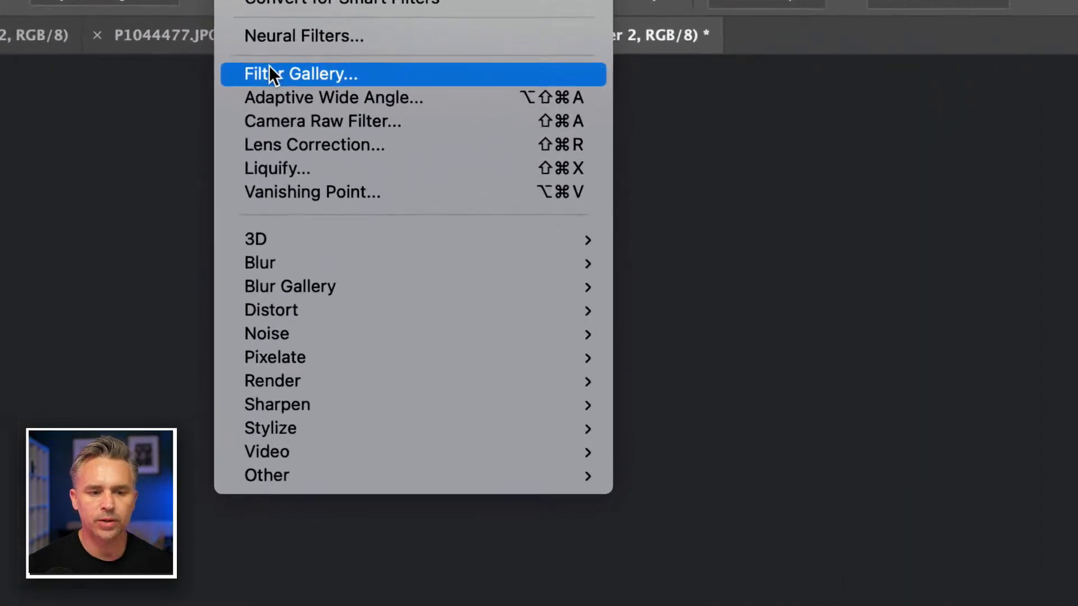
{"action": "left_click", "coordinate": [274, 71]}
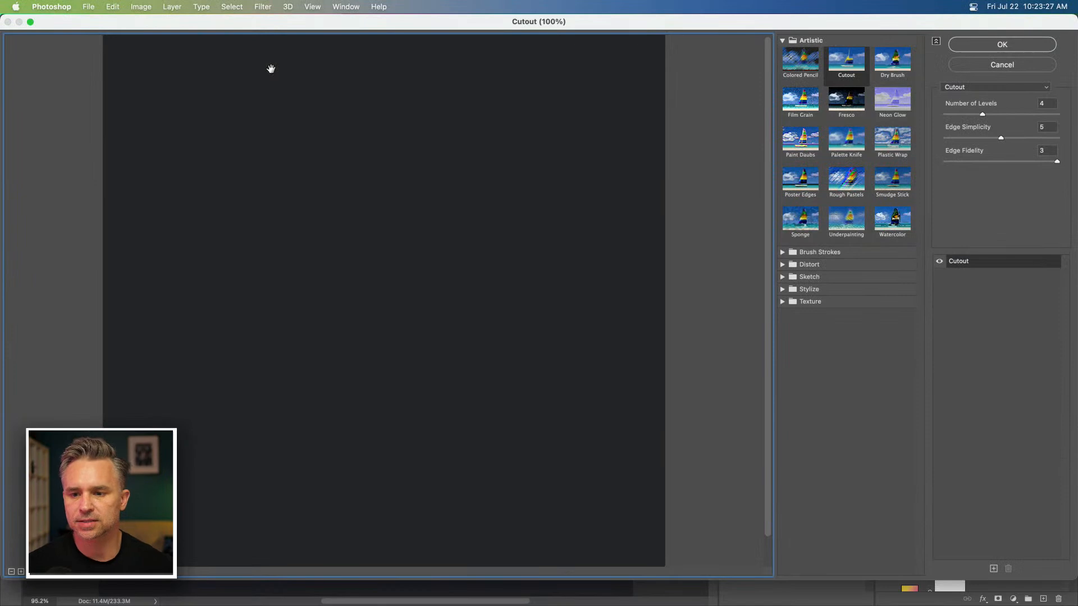
{"action": "left_click", "coordinate": [782, 265]}
{"action": "left_click", "coordinate": [782, 252]}
{"action": "left_click", "coordinate": [782, 449]}
{"action": "left_click", "coordinate": [782, 436]}
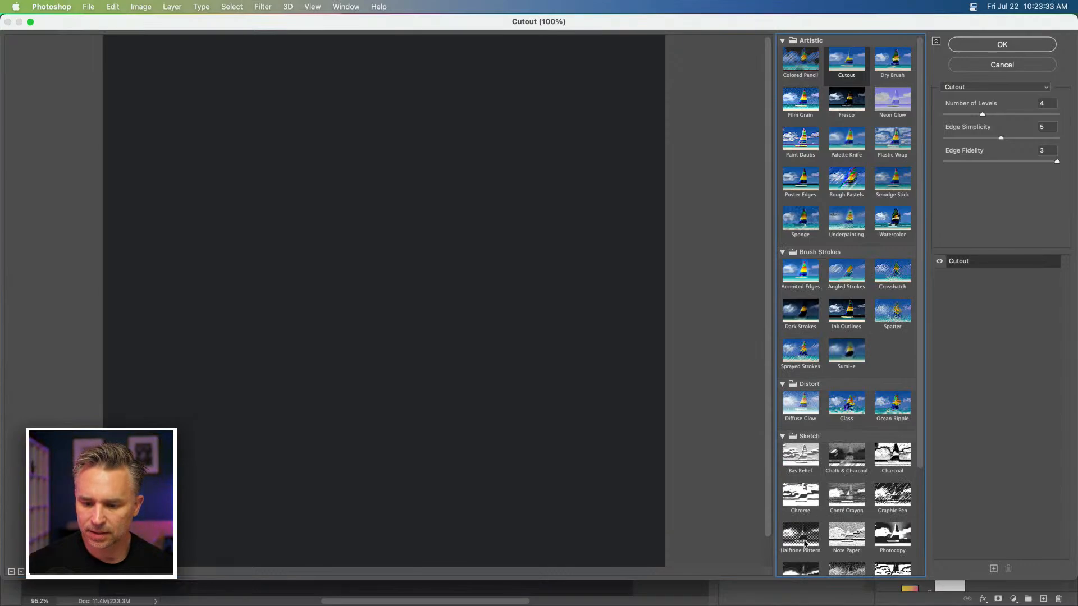
{"action": "left_click", "coordinate": [805, 540]}
- Set the Halftone Pattern to size 5 with the Line pattern type and apply it to the dark layer
{"action": "left_click", "coordinate": [964, 114]}
{"action": "left_click", "coordinate": [981, 114]}
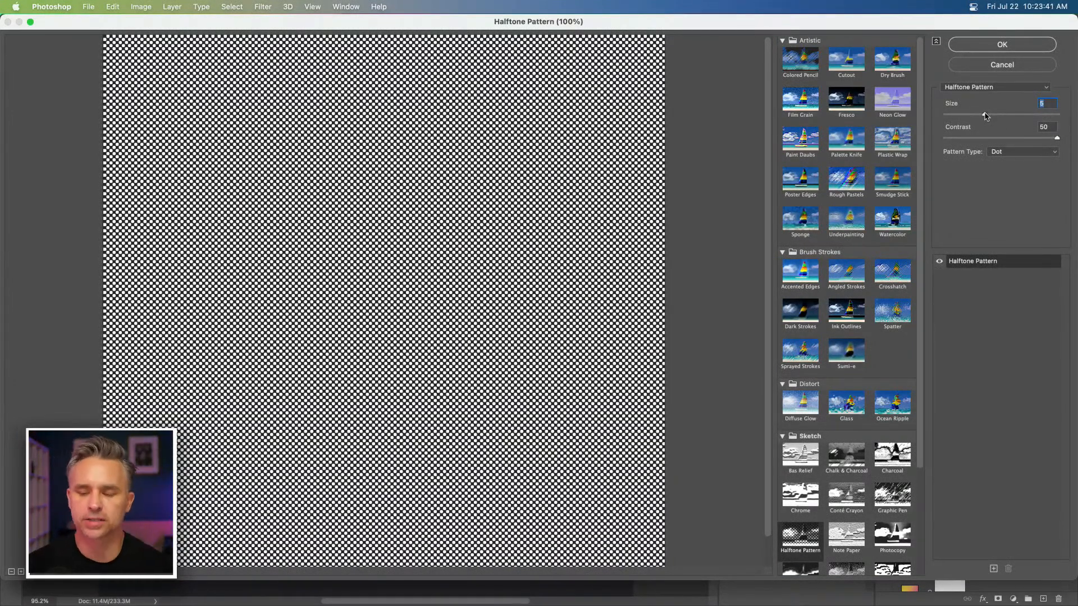
{"action": "left_click", "coordinate": [1018, 114]}
{"action": "mouse_move", "coordinate": [987, 115]}
{"action": "left_mouse_down"}
{"action": "mouse_move", "coordinate": [999, 115]}
{"action": "mouse_move", "coordinate": [980, 115]}
{"action": "left_mouse_up"}
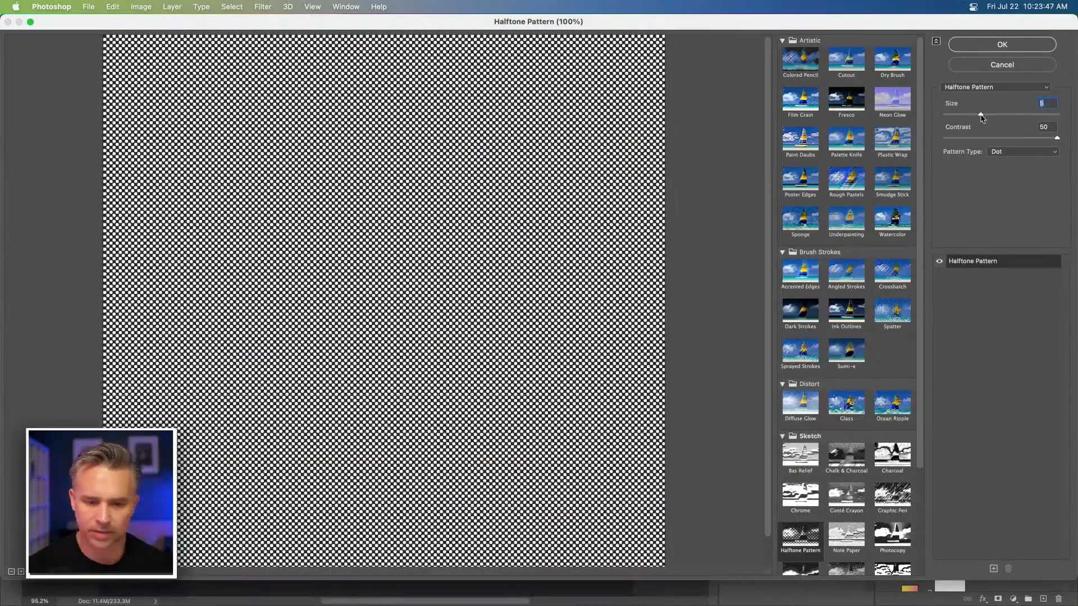
{"action": "left_click", "coordinate": [1009, 152]}
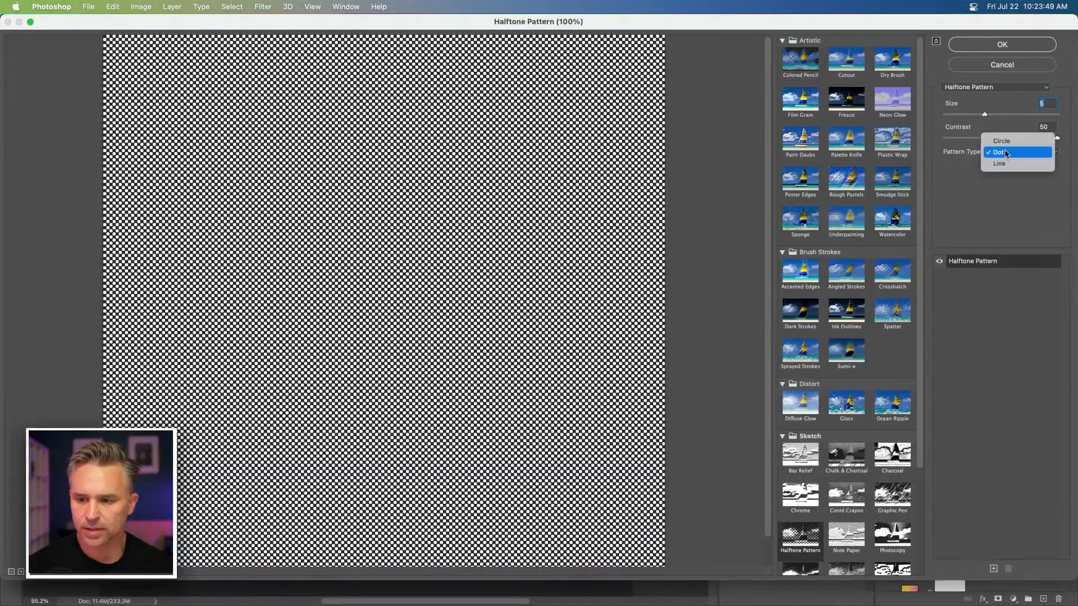
{"action": "left_click", "coordinate": [1009, 166]}
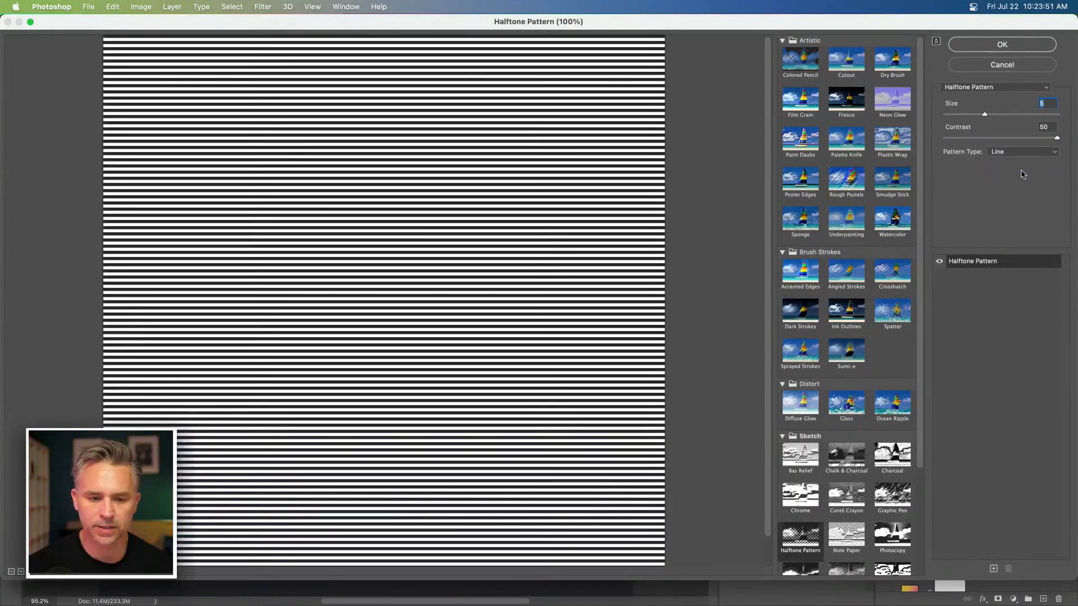
{"action": "left_click", "coordinate": [1002, 44]}
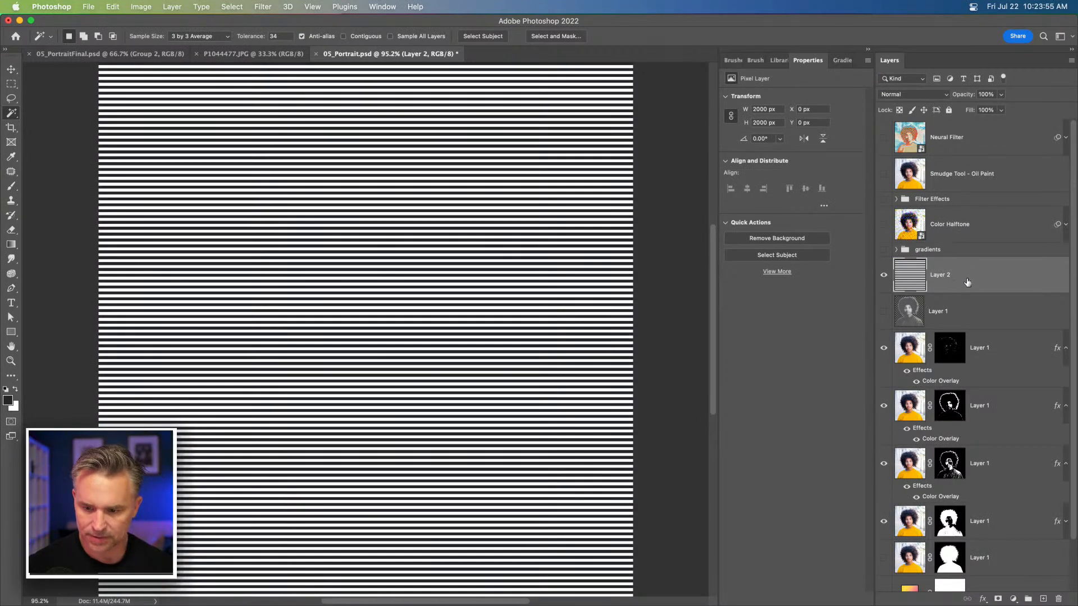
- Duplicate the striped layer, hide the original, and place the copy directly above the masked dark-blue hair and clothing layer
{"action": "key", "text": "super+j"}
{"action": "left_click_drag", "start_coordinate": [943, 284], "coordinate": [958, 351]}
{"action": "scroll", "coordinate": [973, 348], "scroll_direction": "down", "scroll_amount": 3}
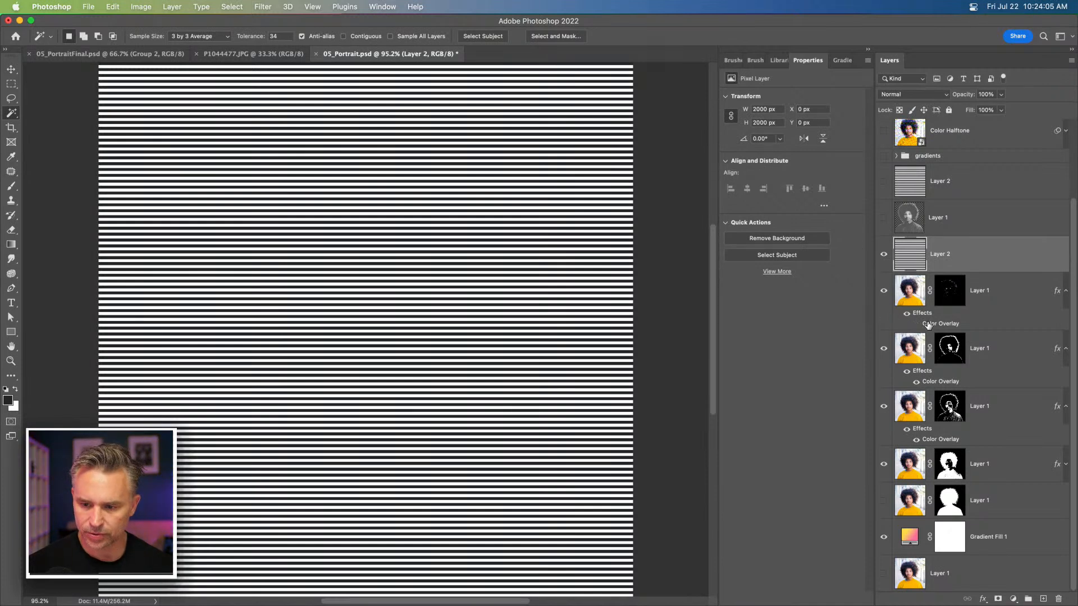
{"action": "left_click_drag", "start_coordinate": [971, 258], "coordinate": [952, 439]}
- Hide the three upper tone layers, then clip the stripes to the hair and clothing layer with its Color Overlay hidden
{"action": "left_click", "coordinate": [1065, 465]}
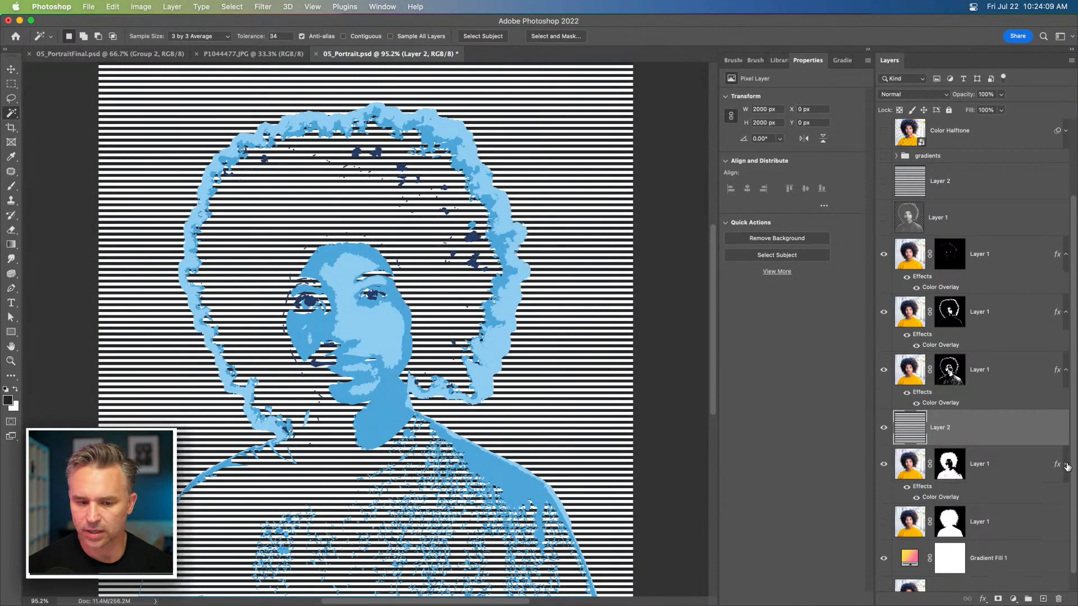
{"action": "left_click_drag", "start_coordinate": [883, 369], "coordinate": [886, 302]}
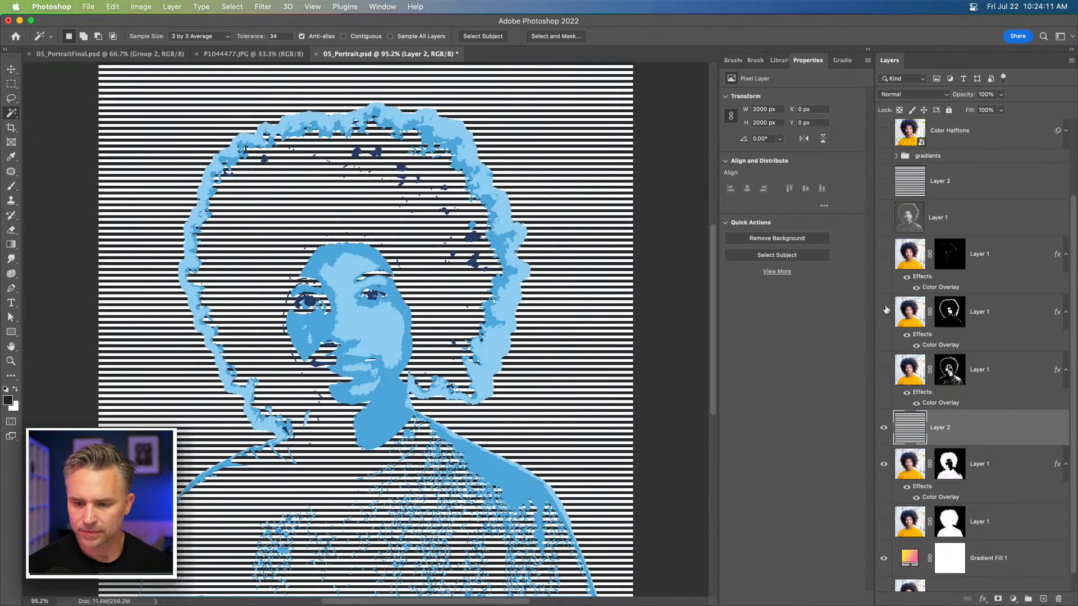
{"action": "left_click", "coordinate": [991, 444], "text": "alt"}
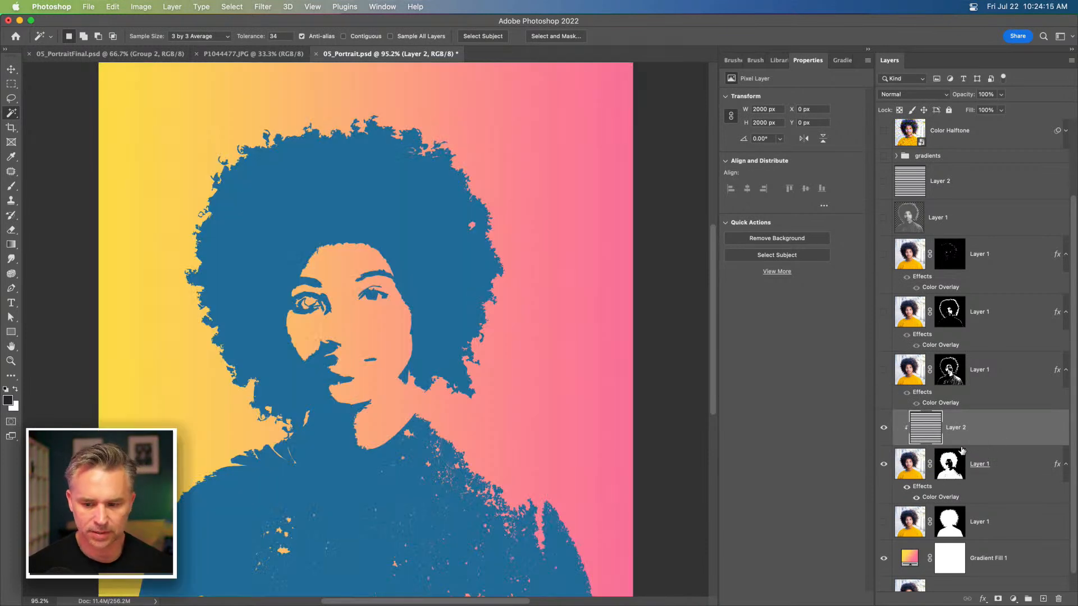
{"action": "left_click", "coordinate": [917, 498]}
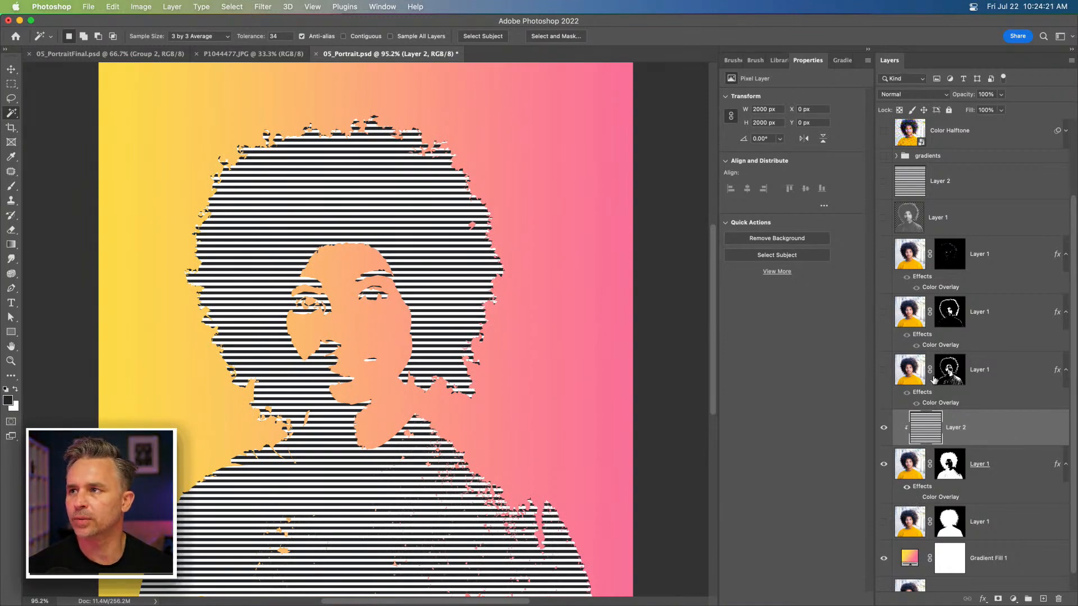
- Show the mid-blue tone layer, clip a copy of the stripes to it, and hide its Color Overlay
{"action": "left_click", "coordinate": [883, 371]}
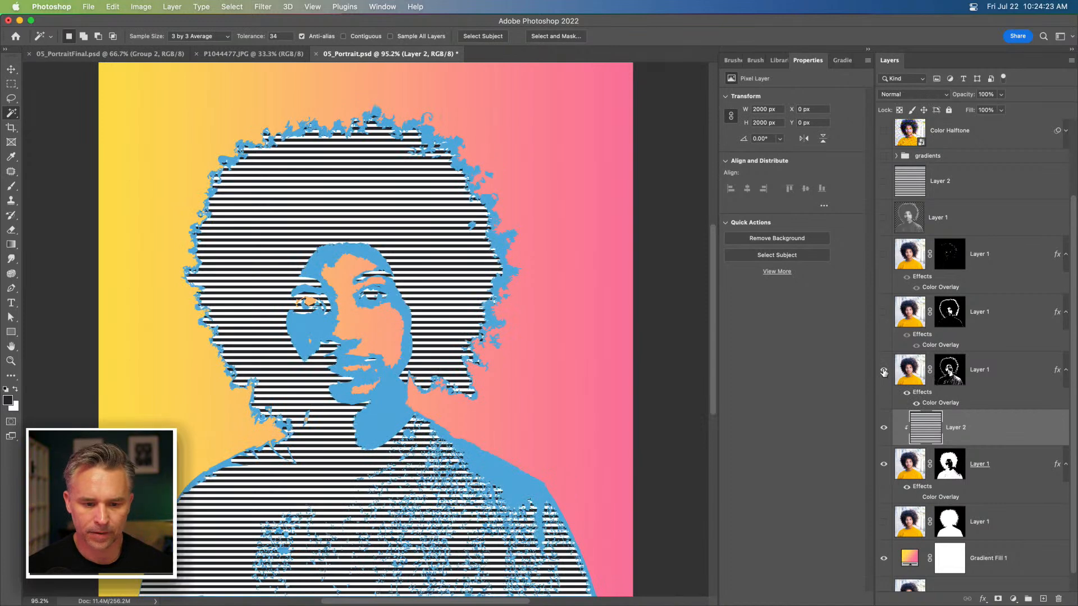
{"action": "key", "text": "super+j"}
{"action": "left_click_drag", "start_coordinate": [960, 431], "coordinate": [958, 365]}
{"action": "left_click", "coordinate": [975, 384], "text": "alt"}
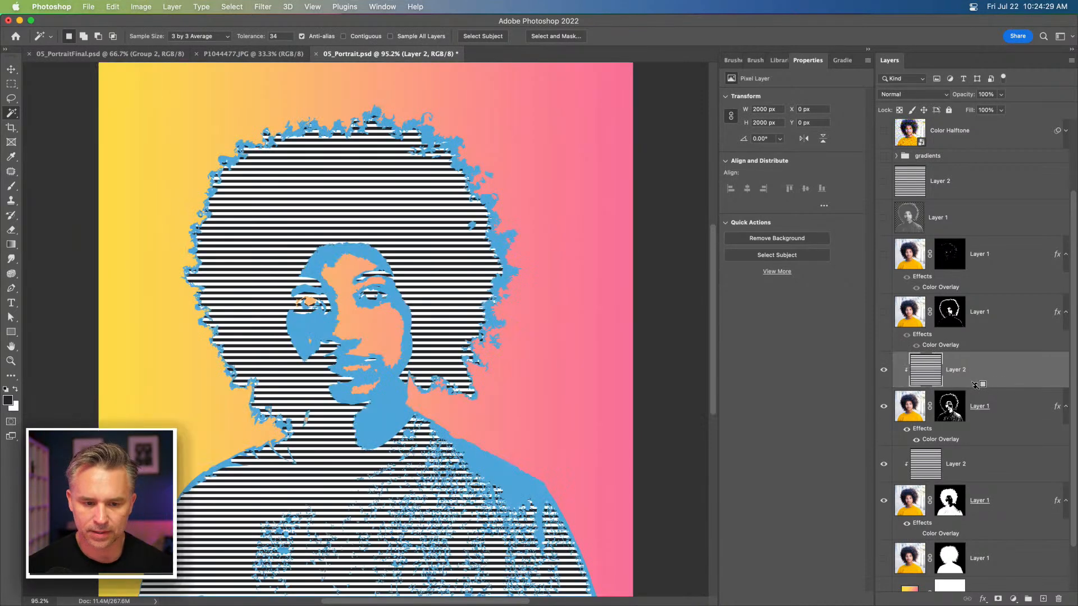
{"action": "left_click", "coordinate": [917, 440]}
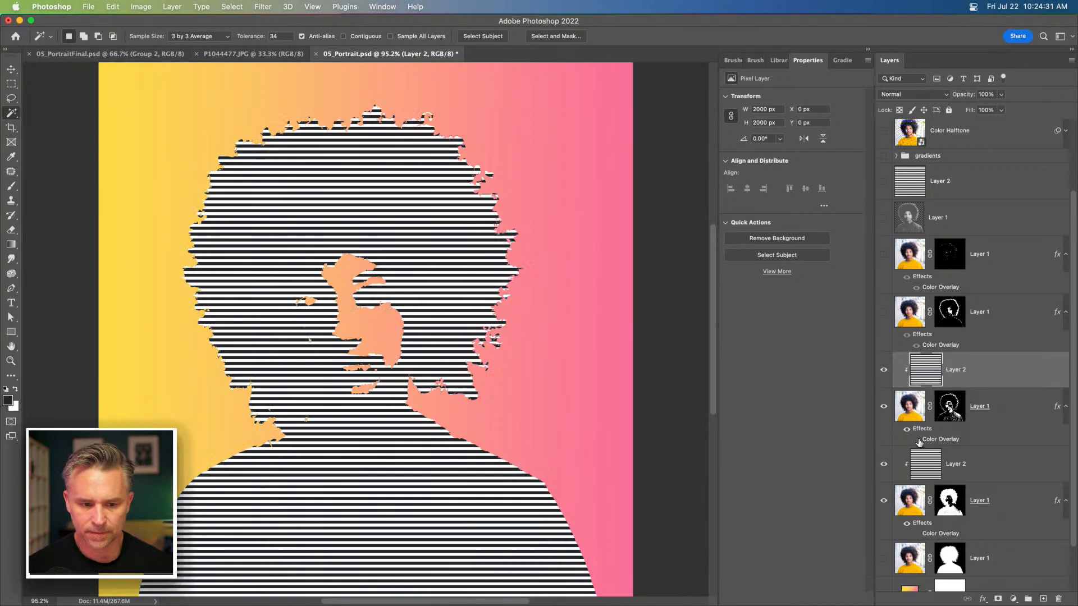
- Offset the upper clipped stripes to X 158 px, Y 56 px so they misalign with the stripes below
{"action": "key", "text": "v"}
{"action": "left_click_drag", "start_coordinate": [213, 211], "coordinate": [251, 215]}
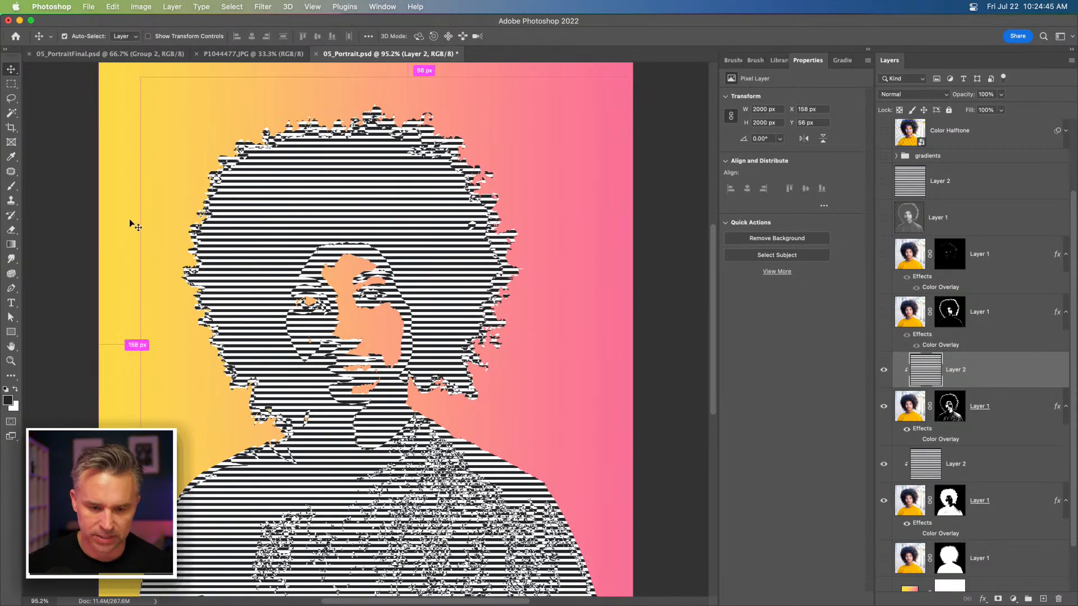
{"action": "left_click", "coordinate": [966, 470]}
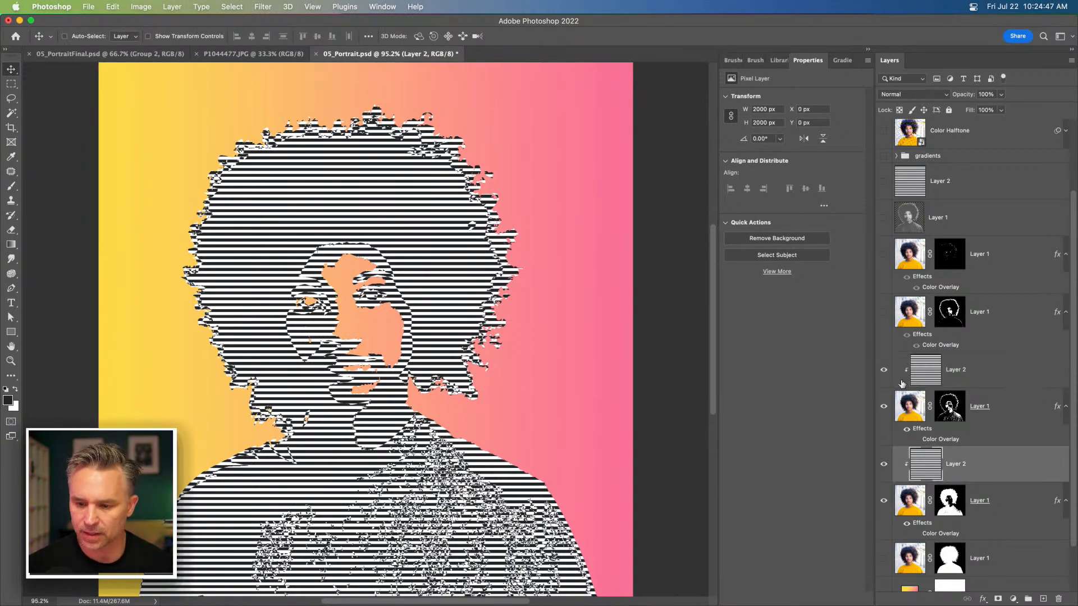
{"action": "left_click", "coordinate": [883, 370]}
{"action": "left_click", "coordinate": [884, 369]}
{"action": "left_click", "coordinate": [986, 377]}
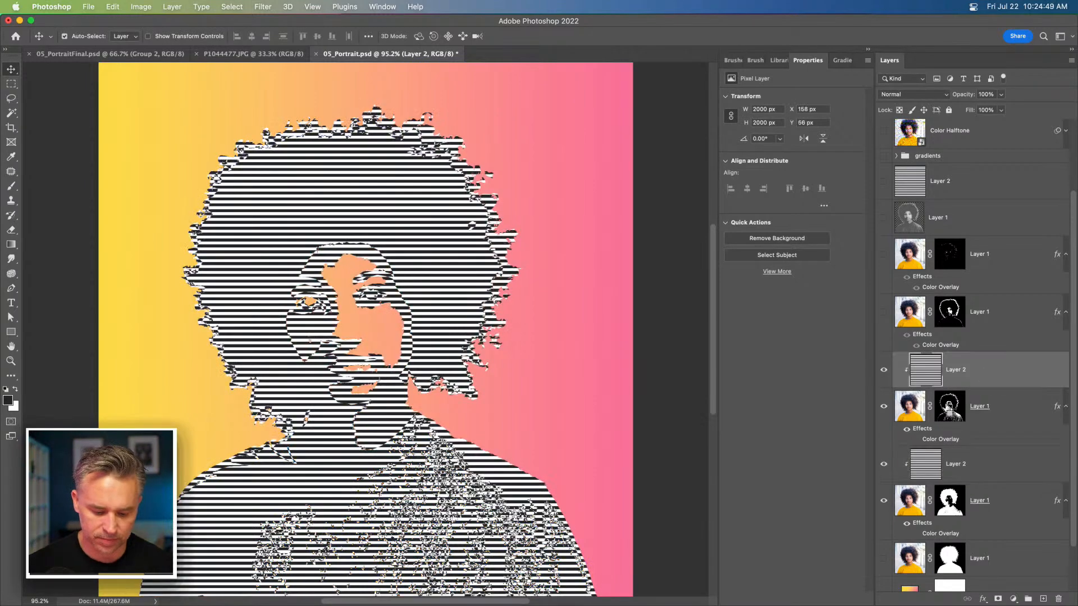
- Compress the upper clipped stripes vertically from their top edge to a height of 1093 px
{"action": "key", "text": "ctrl+t"}
{"action": "left_click_drag", "start_coordinate": [406, 76], "coordinate": [431, 319]}
{"action": "key", "text": "Return"}
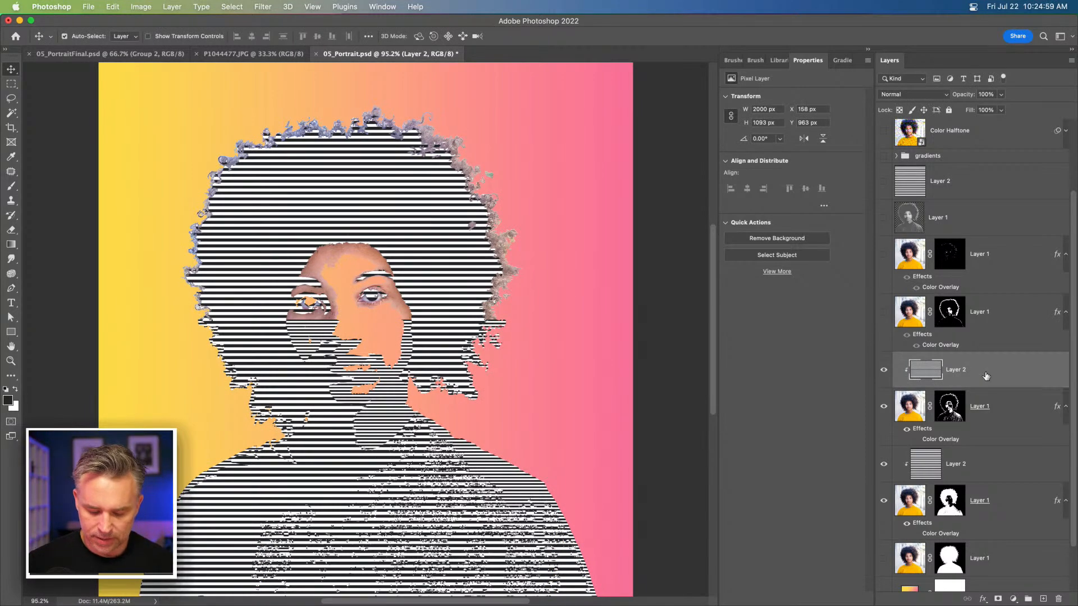
- Duplicate the compressed stripes, clip the copy to the same portrait layer, and move it up over the face to X 135 px, Y 173 px
{"action": "key", "text": "super+j"}
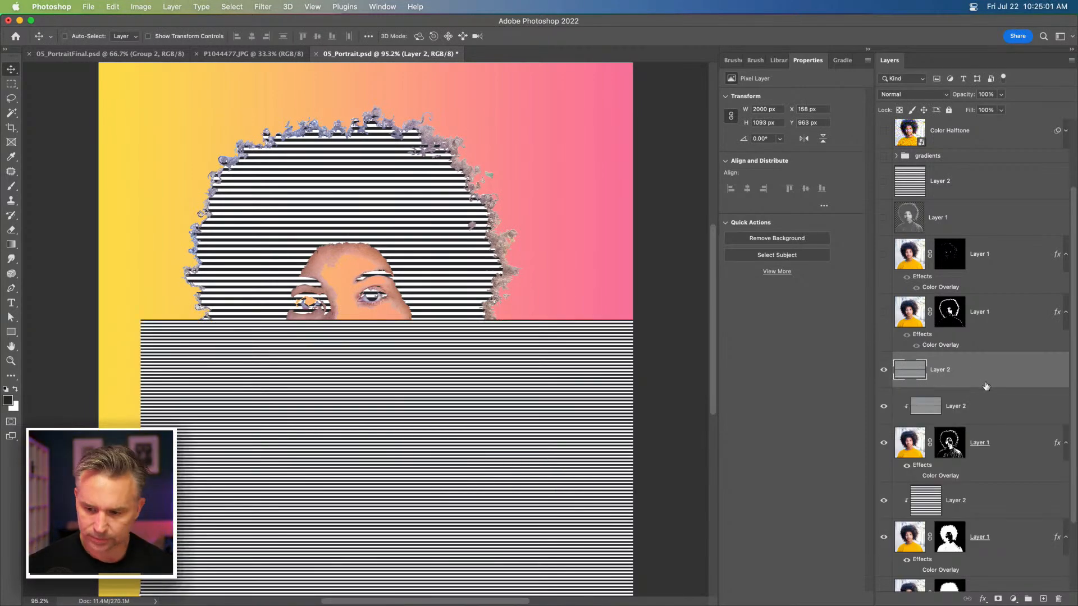
{"action": "left_click", "coordinate": [986, 386], "text": "alt"}
{"action": "left_click_drag", "start_coordinate": [367, 473], "coordinate": [362, 271]}
- Merge the two compressed stripe layers into one clipped layer
{"action": "key", "text": "super+equal"}
{"action": "key", "text": "super+equal"}
{"action": "key", "text": "super+equal"}
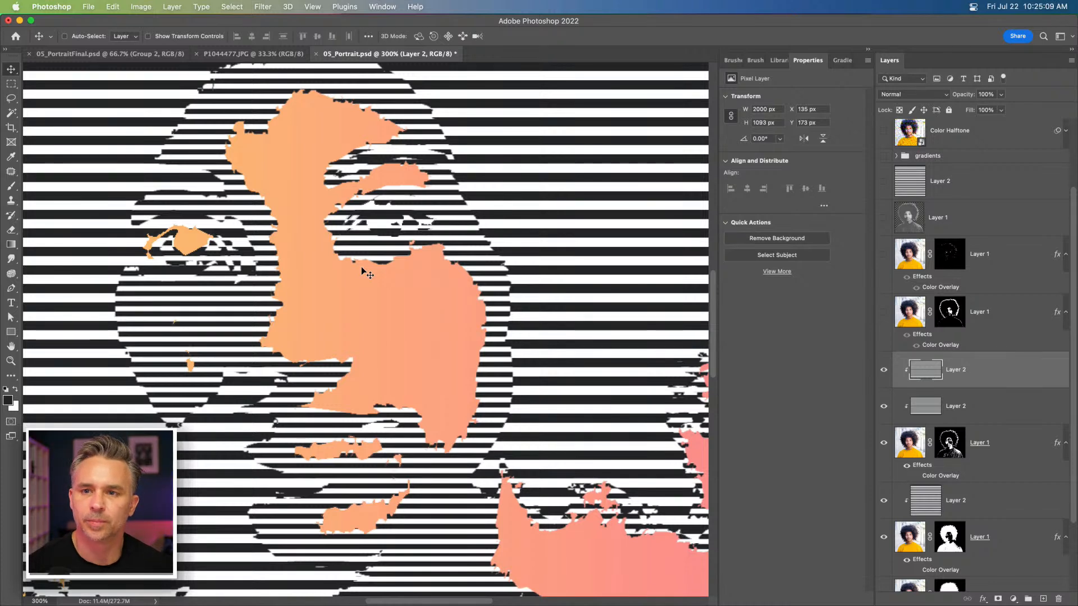
{"action": "left_click", "coordinate": [967, 418], "text": "shift"}
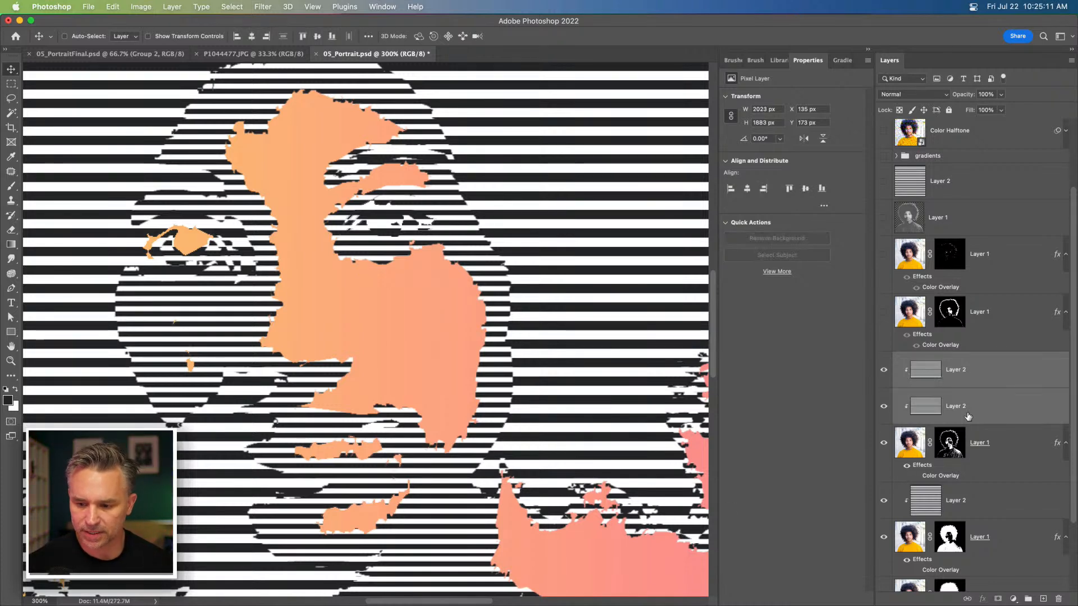
{"action": "right_click", "coordinate": [966, 403]}
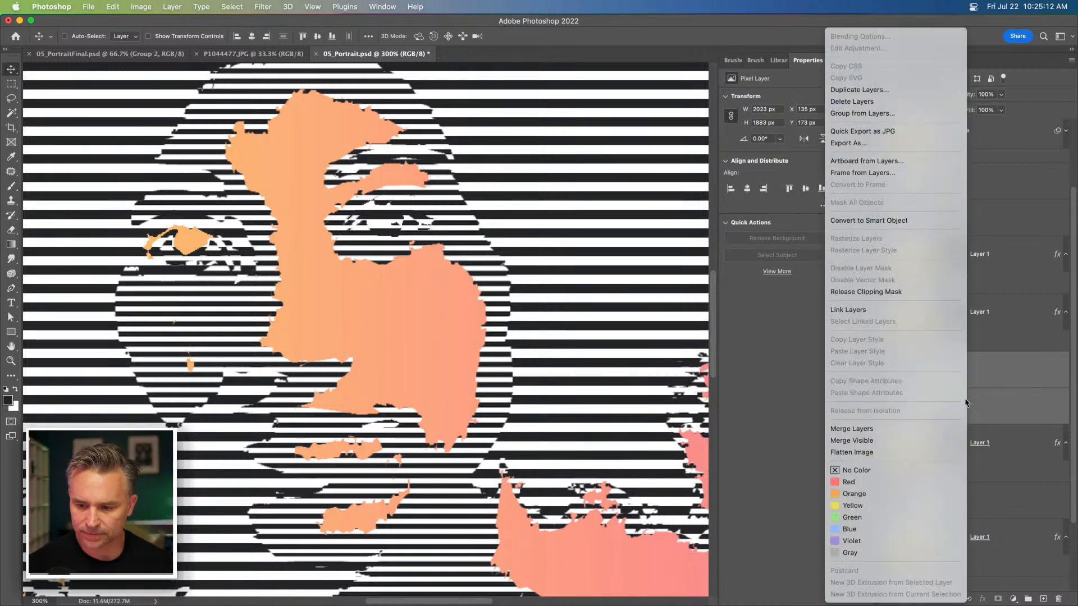
{"action": "left_click", "coordinate": [887, 429]}
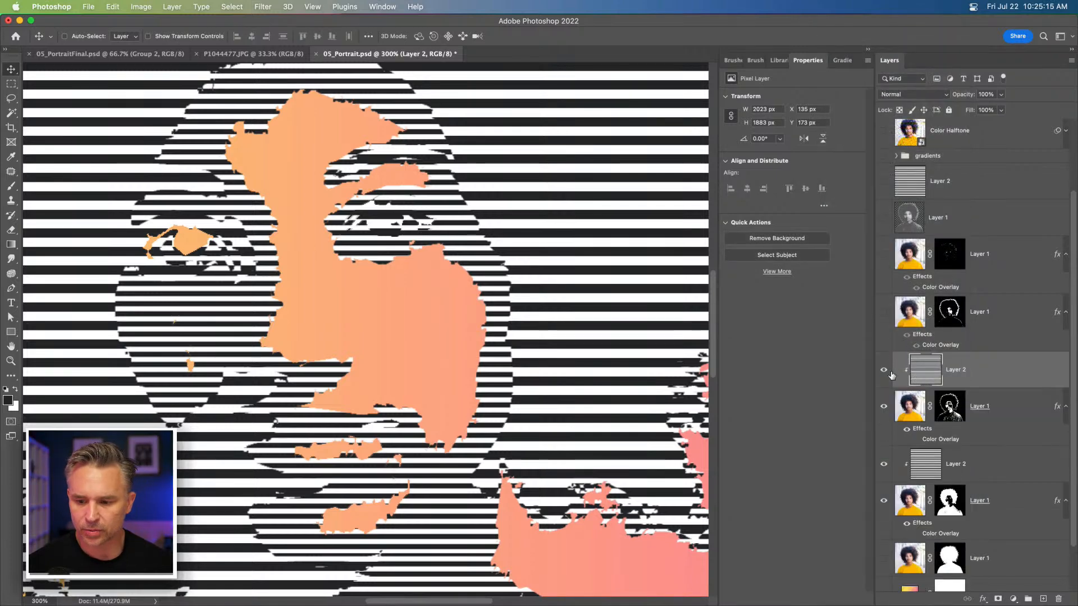
- Compare the portrait with and without the merged stripes, check the blend mode options, and examine the overall effect
{"action": "left_click", "coordinate": [884, 372]}
{"action": "left_click", "coordinate": [884, 371]}
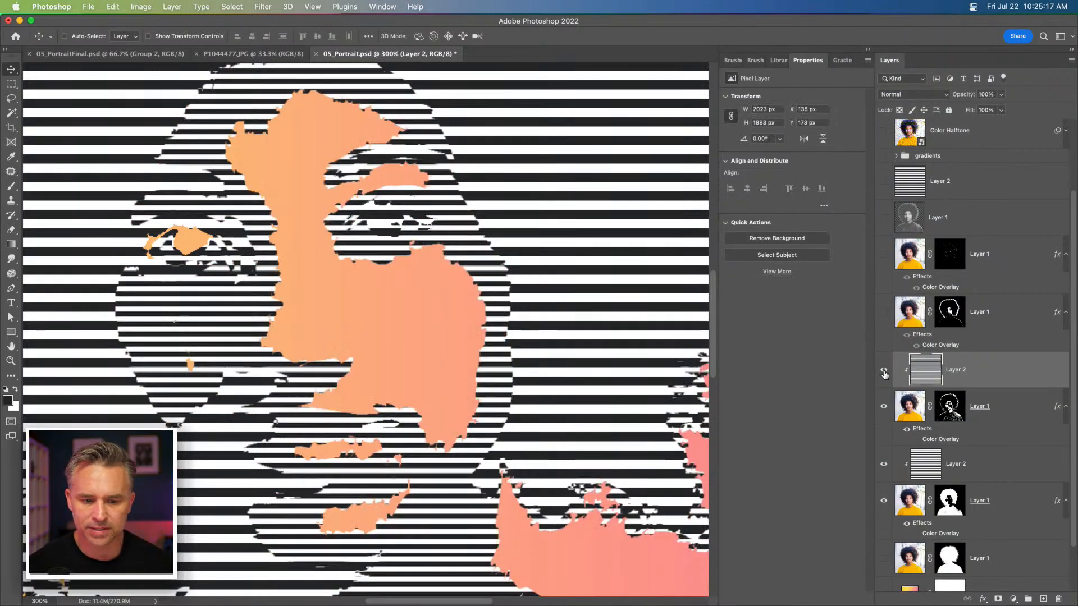
{"action": "left_click", "coordinate": [884, 371]}
{"action": "left_click", "coordinate": [883, 371]}
{"action": "left_click", "coordinate": [897, 94]}
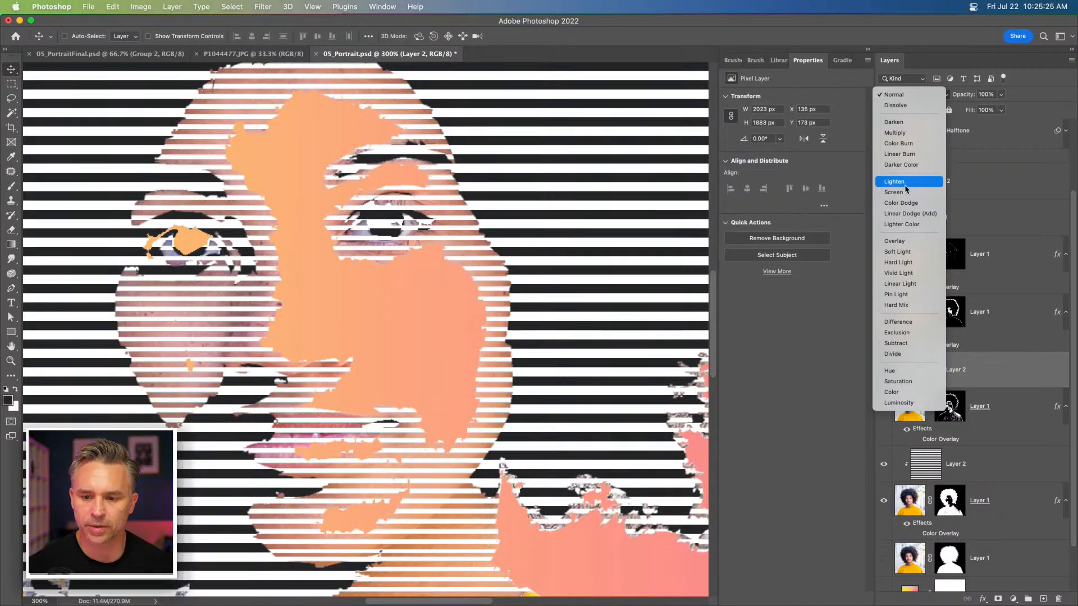
{"action": "left_click", "coordinate": [898, 95]}
{"action": "key", "text": "super+minus"}
{"action": "key", "text": "super+minus"}
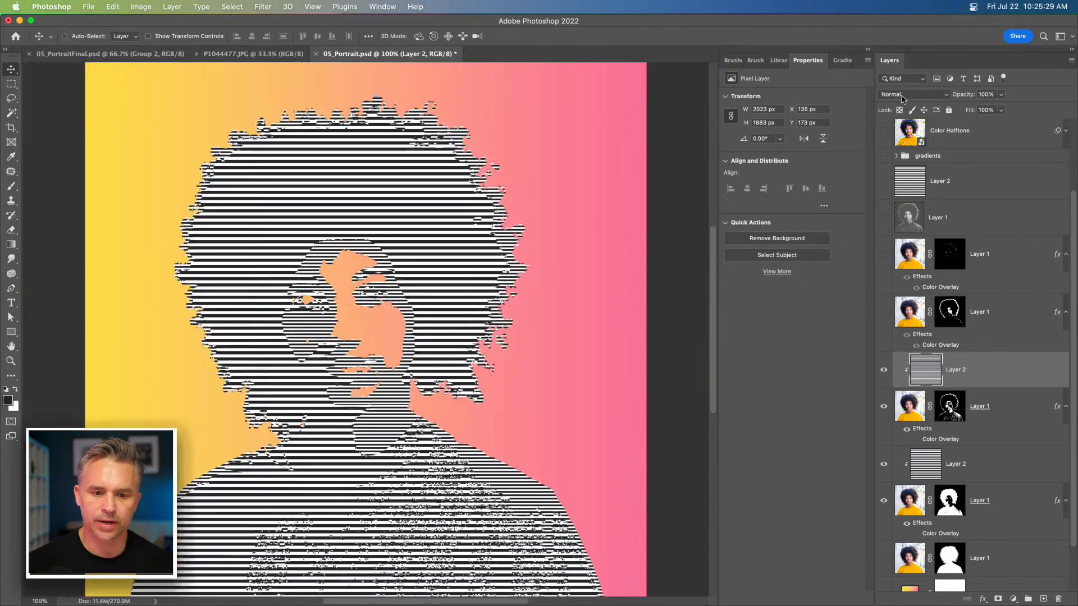
{"action": "left_click_drag", "start_coordinate": [321, 196], "coordinate": [348, 199]}
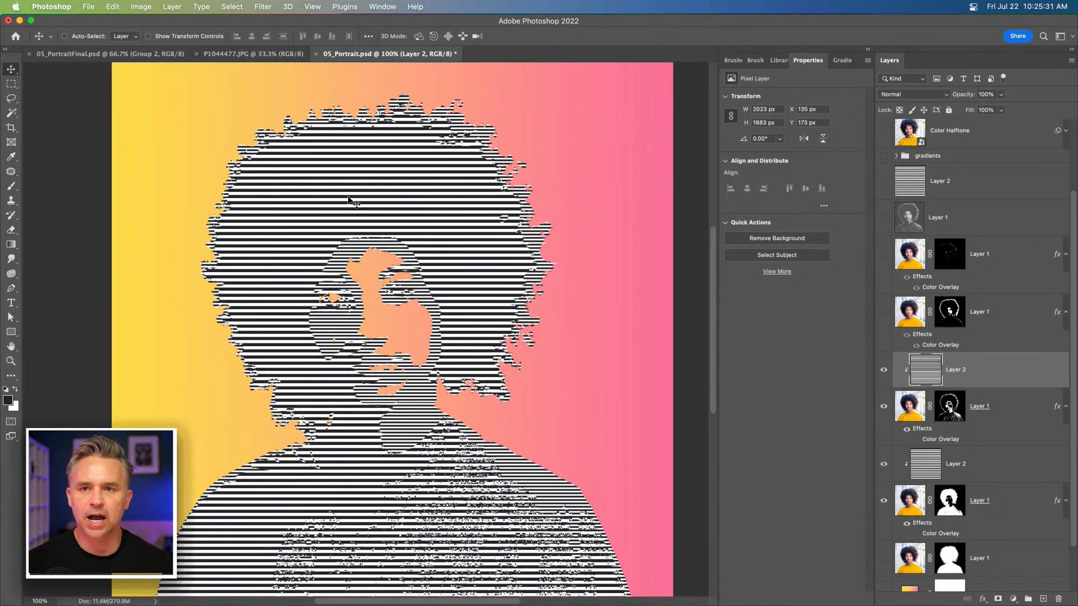
- Show the original striped layer and add a new layer above it filled with the dark foreground color
{"action": "left_click", "coordinate": [946, 193]}
{"action": "left_click", "coordinate": [884, 184]}
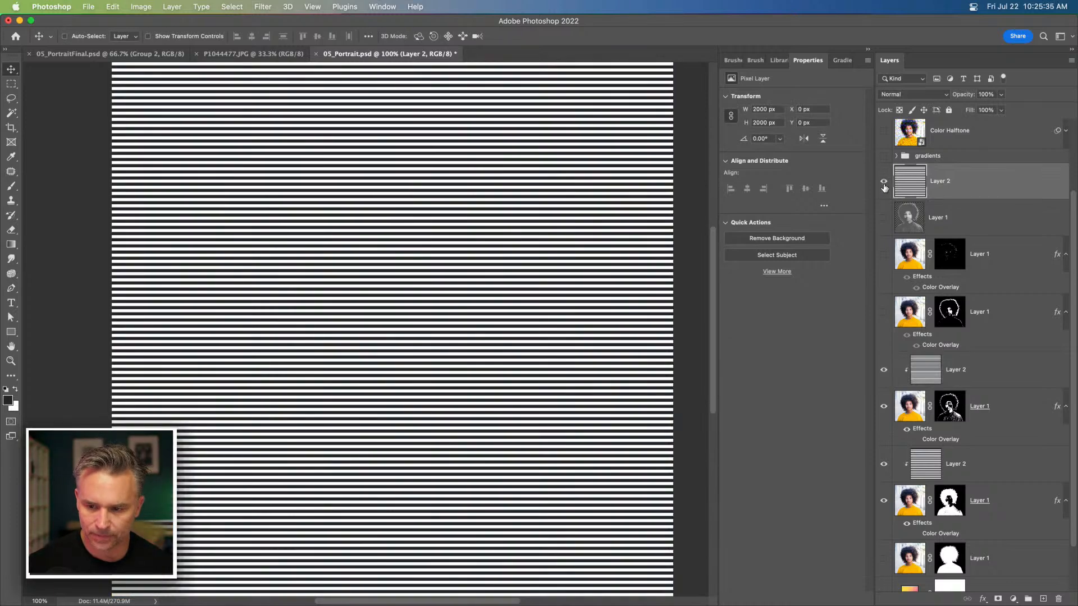
{"action": "left_click", "coordinate": [1043, 599]}
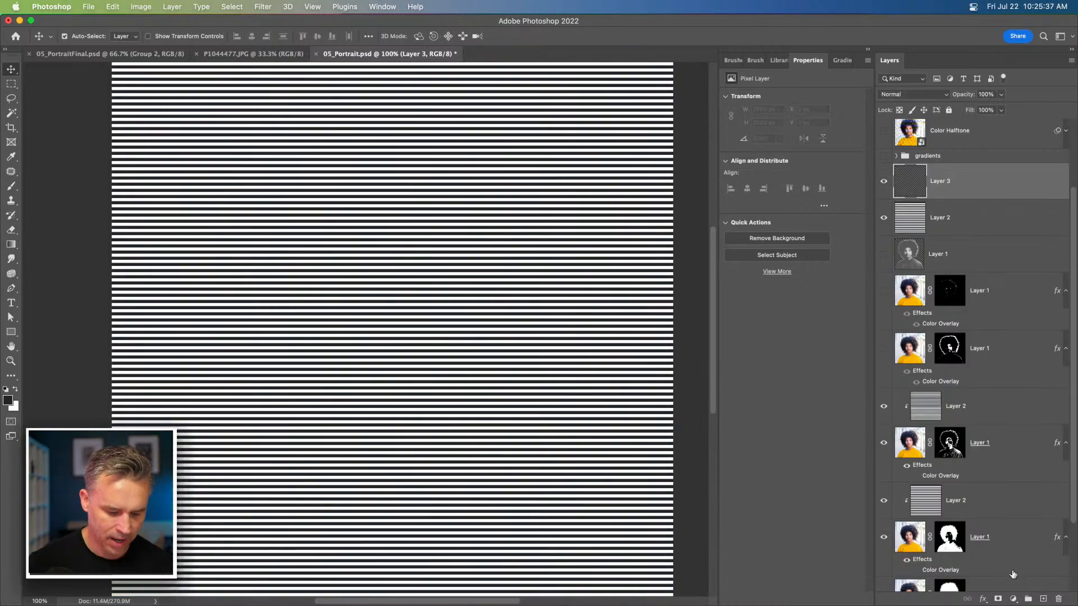
{"action": "key", "text": "alt+BackSpace"}
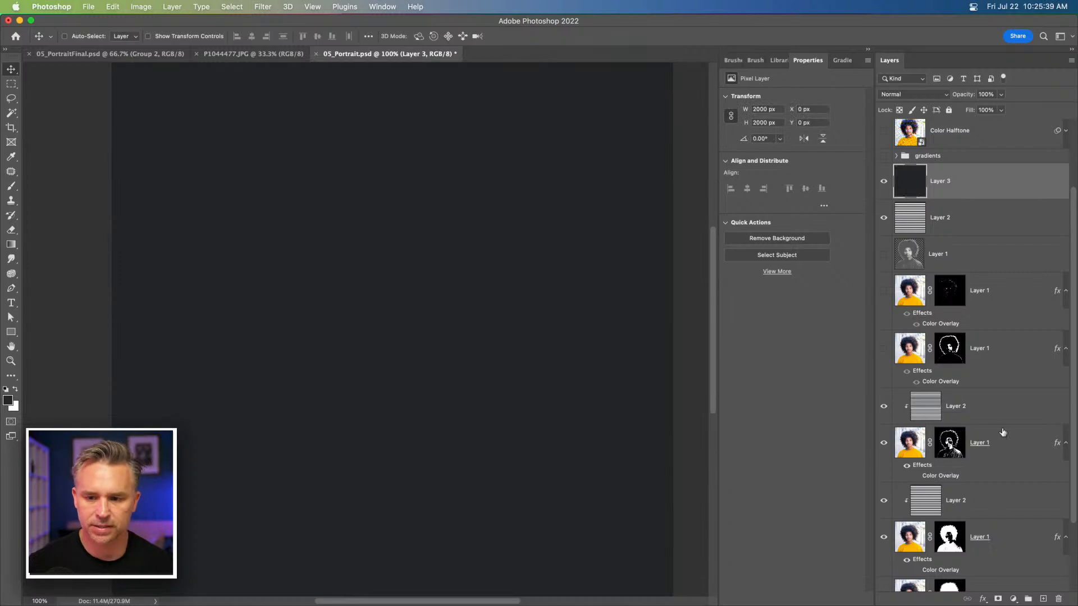
- Apply the Halftone Pattern filter to the dark layer with the Dot pattern type, contrast 50 and an increased size
{"action": "left_click", "coordinate": [261, 7]}
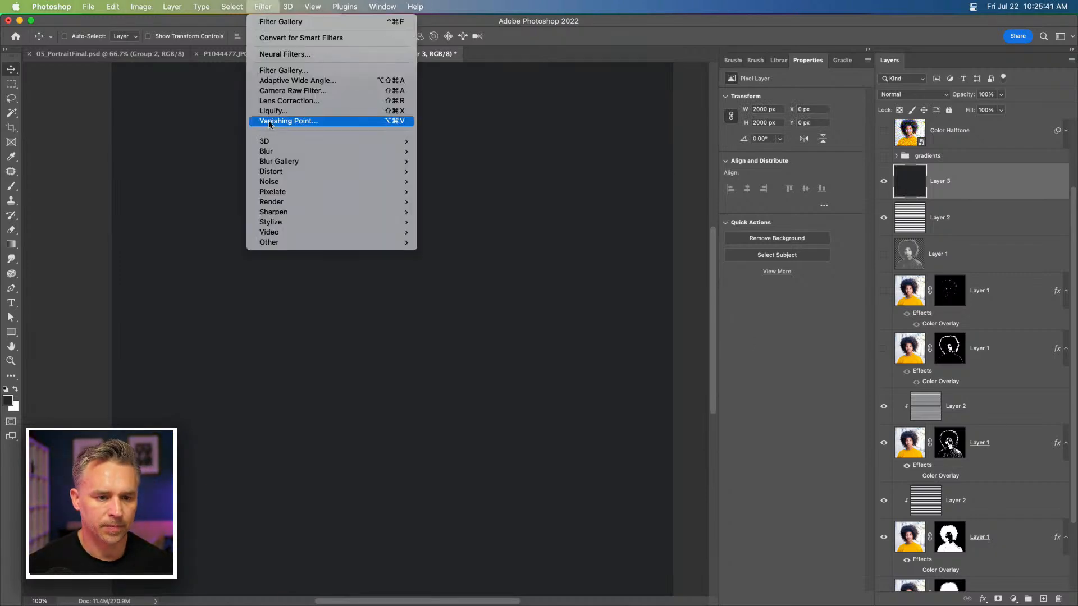
{"action": "left_click", "coordinate": [264, 71]}
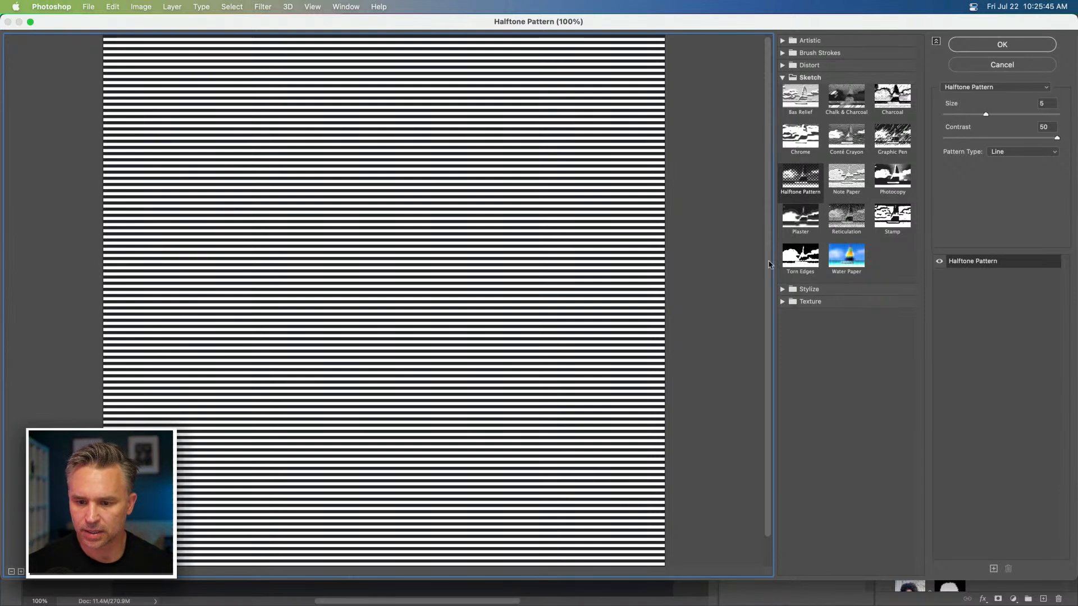
{"action": "left_click", "coordinate": [783, 290]}
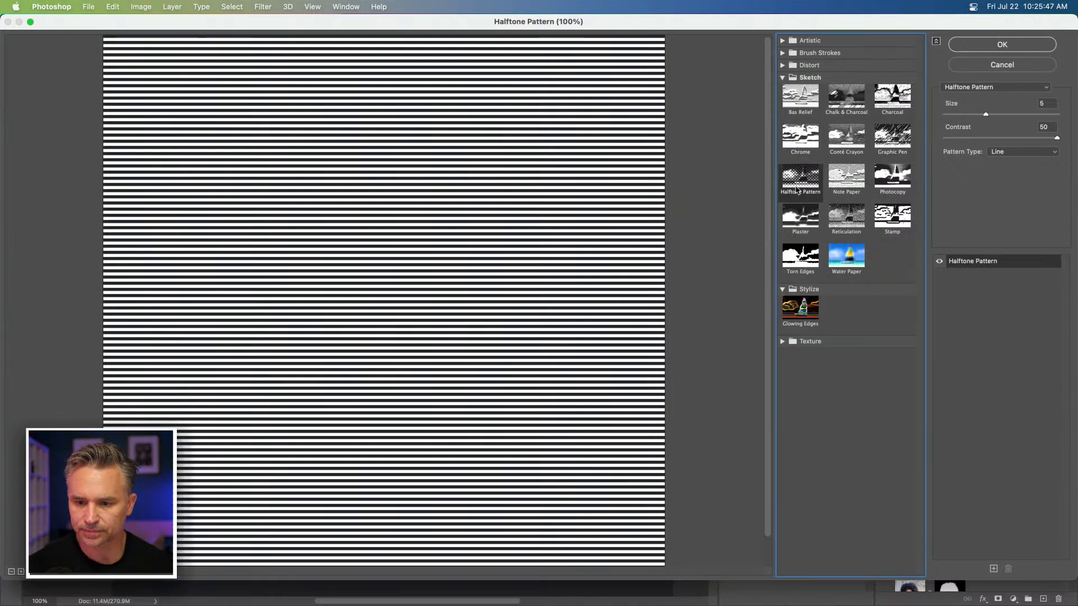
{"action": "left_click", "coordinate": [996, 149]}
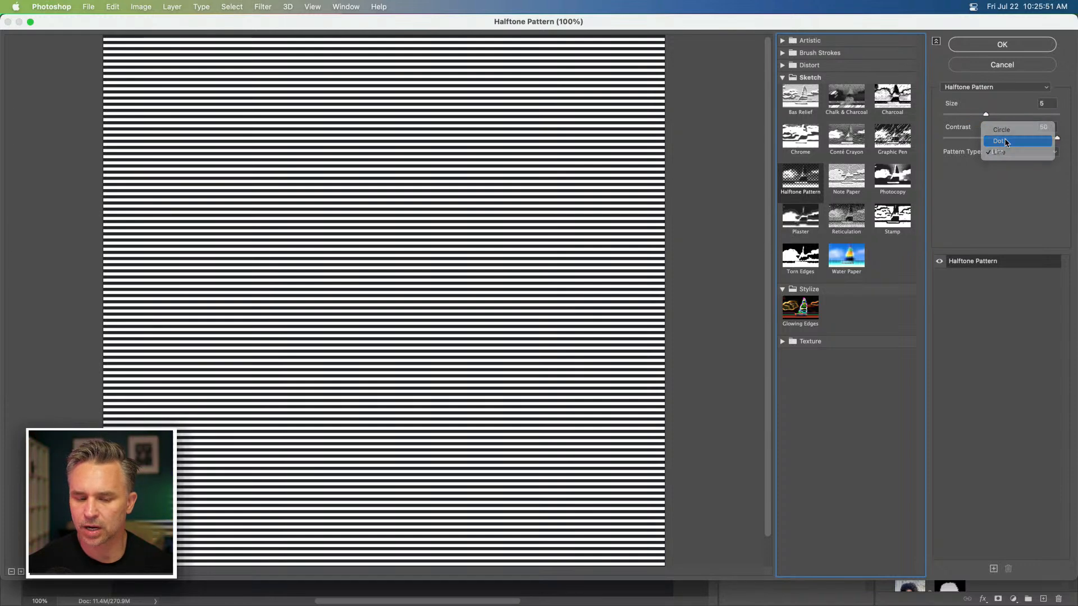
{"action": "left_click", "coordinate": [1006, 142]}
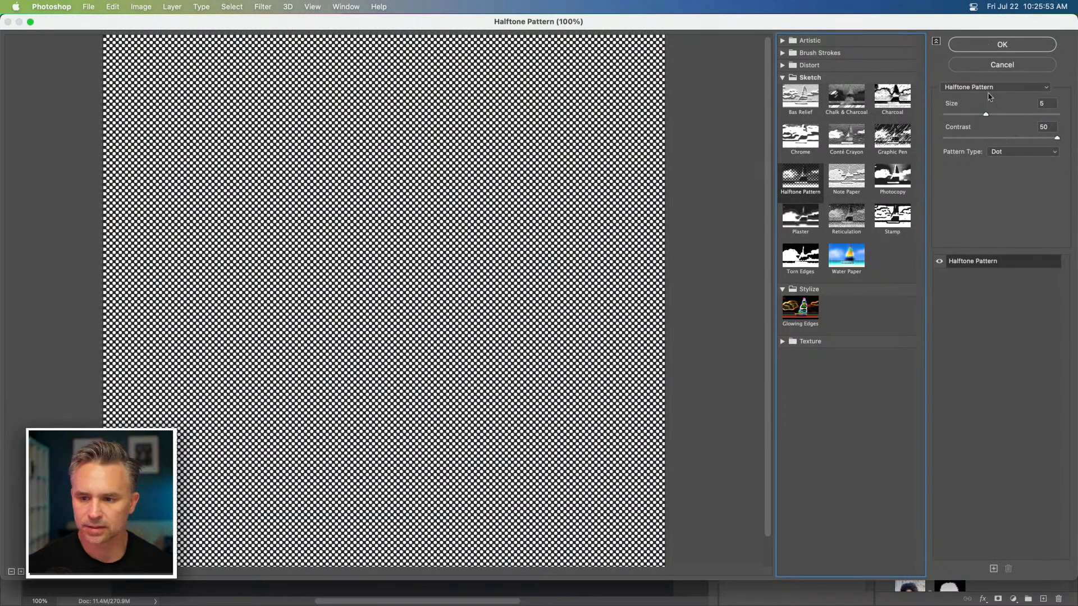
{"action": "left_click", "coordinate": [1019, 114]}
{"action": "left_click", "coordinate": [986, 44]}
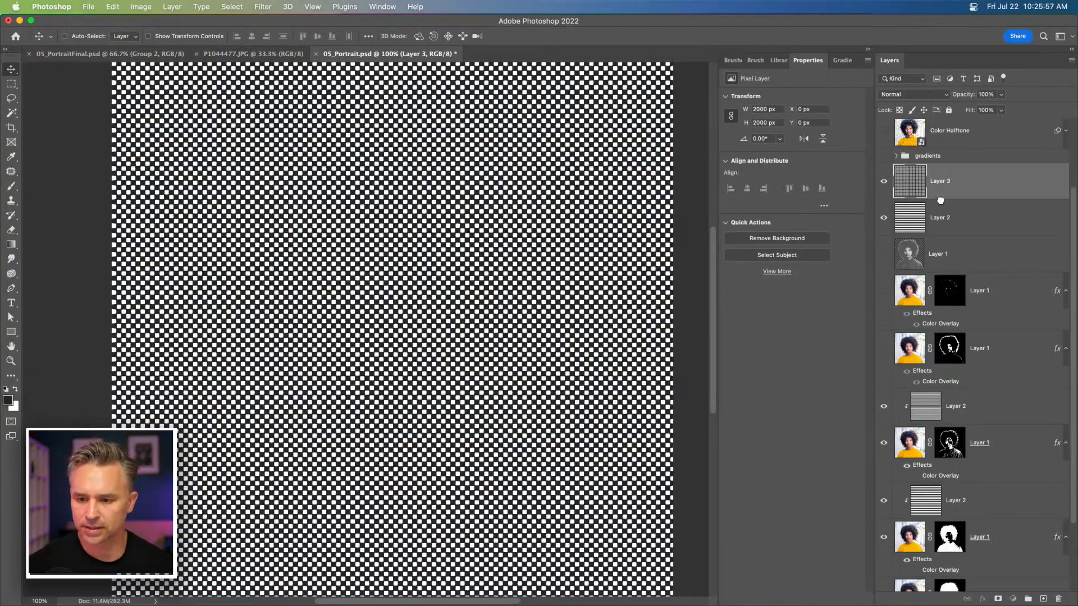
- Hide the full stripes layer, then clip the dot pattern to the masked portrait layer above the compressed stripes and show that portrait layer
{"action": "left_click_drag", "start_coordinate": [940, 201], "coordinate": [933, 330]}
{"action": "left_click", "coordinate": [885, 182]}
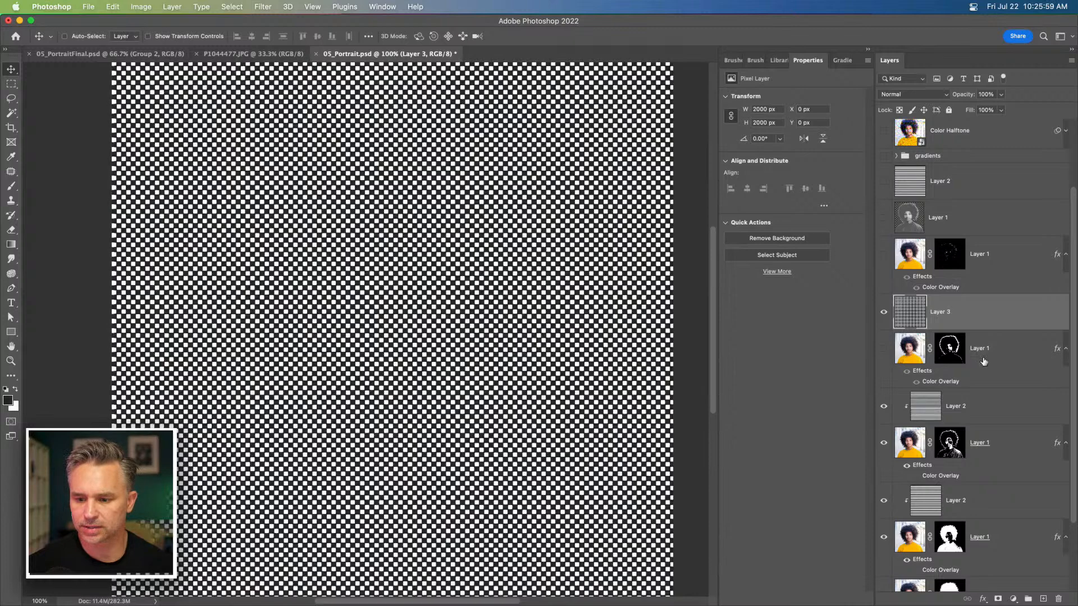
{"action": "key", "text": "super+alt+g"}
{"action": "left_click", "coordinate": [883, 349]}
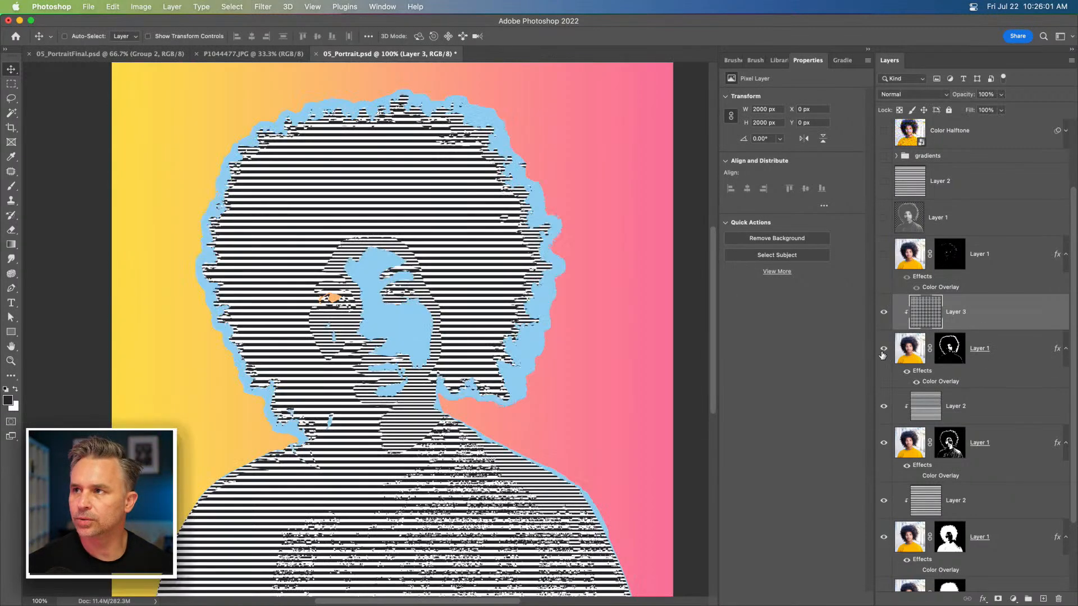
- Turn off the Color Overlay on the dot pattern's base portrait layer and examine the dots over the face up close
{"action": "left_click", "coordinate": [983, 350]}
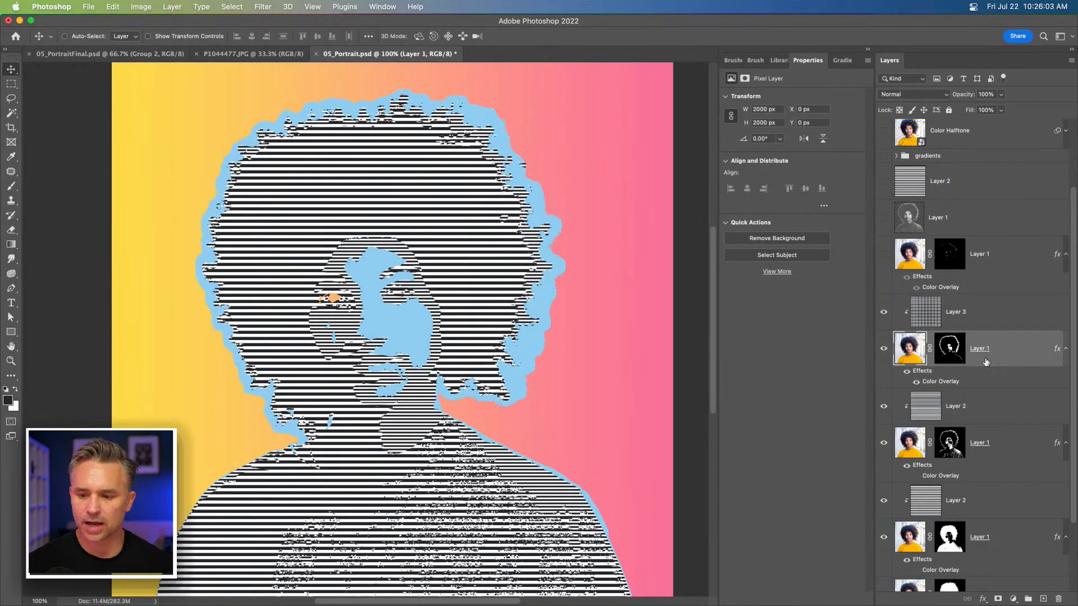
{"action": "left_click", "coordinate": [916, 383]}
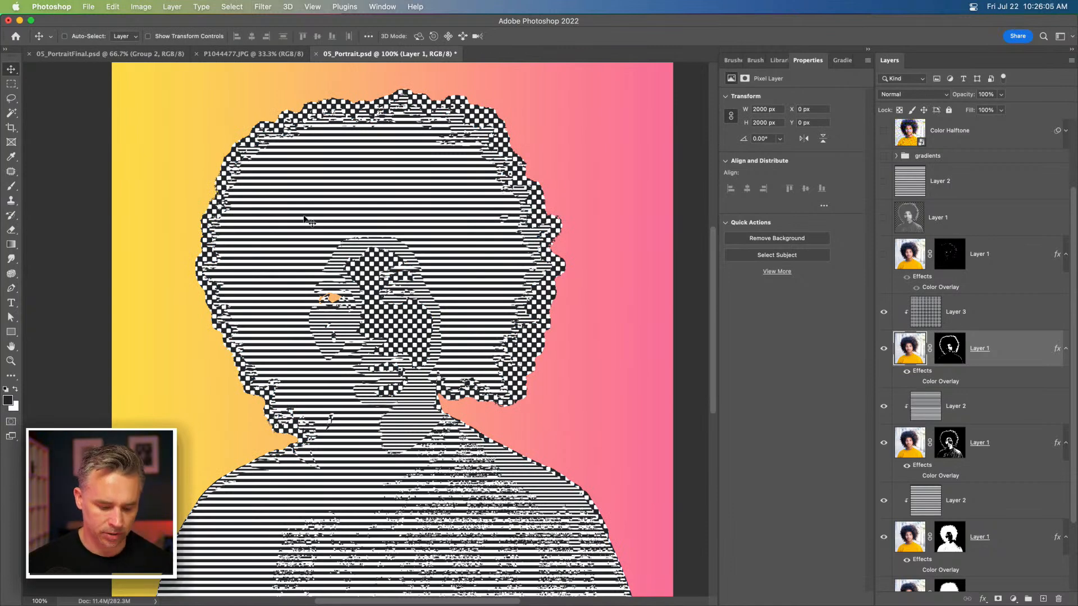
{"action": "key", "text": "super+equal"}
{"action": "key", "text": "super+equal"}
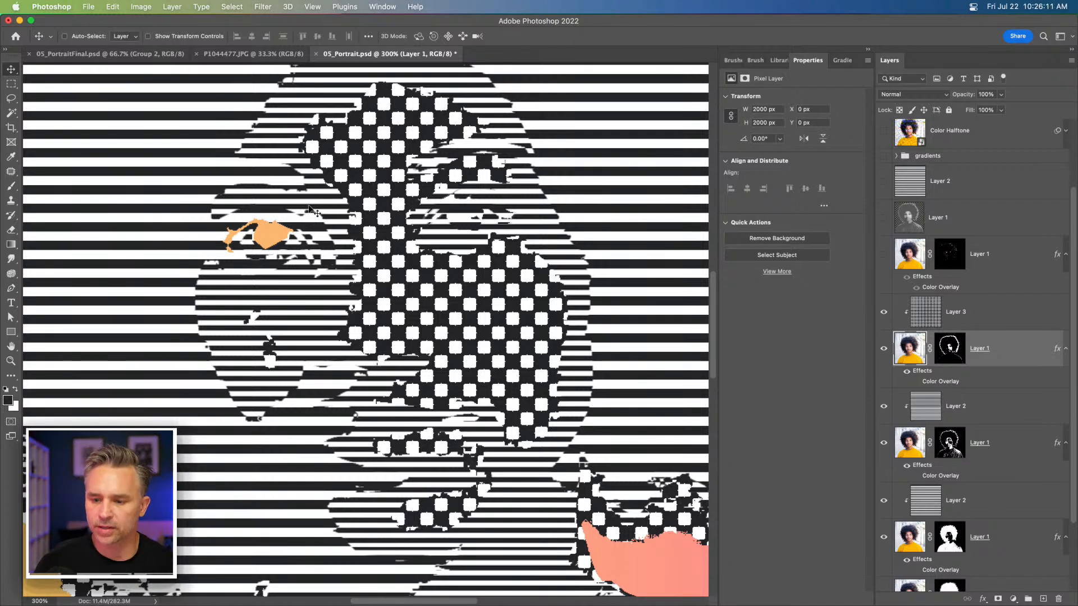
- Group all layers from the clipped dot pattern down through Gradient Fill 1
{"action": "left_click", "coordinate": [954, 322]}
{"action": "key", "text": "super+0"}
{"action": "scroll", "coordinate": [953, 342], "scroll_direction": "down", "scroll_amount": 3}
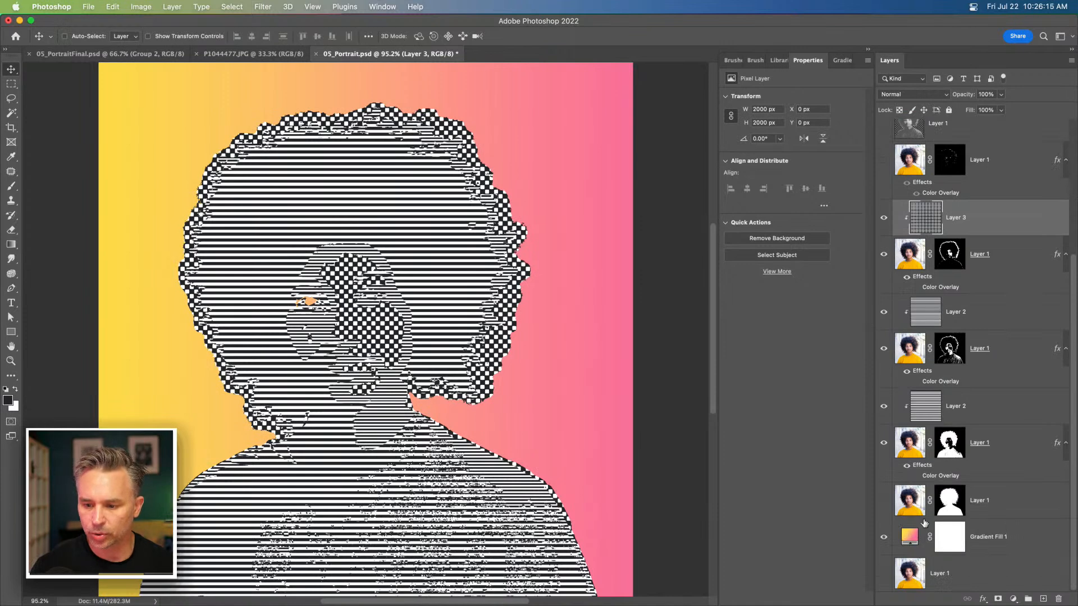
{"action": "left_click", "coordinate": [1005, 535], "text": "shift"}
{"action": "key", "text": "super+g"}
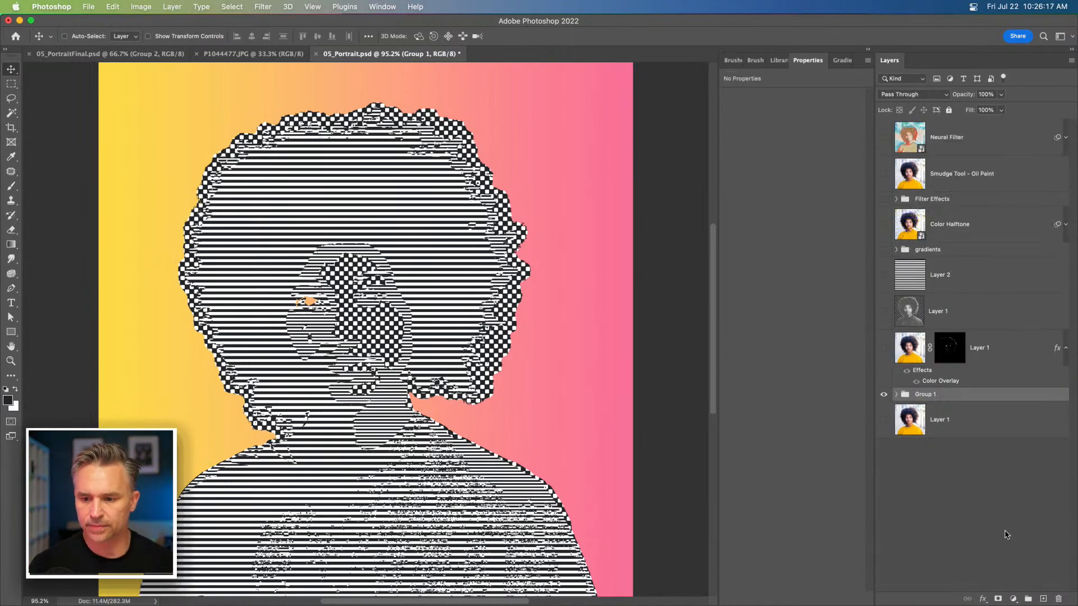
- Show the original photo beneath the group and mask the group to a full-width rectangular band across the eyes and nose
{"action": "left_click", "coordinate": [882, 420]}
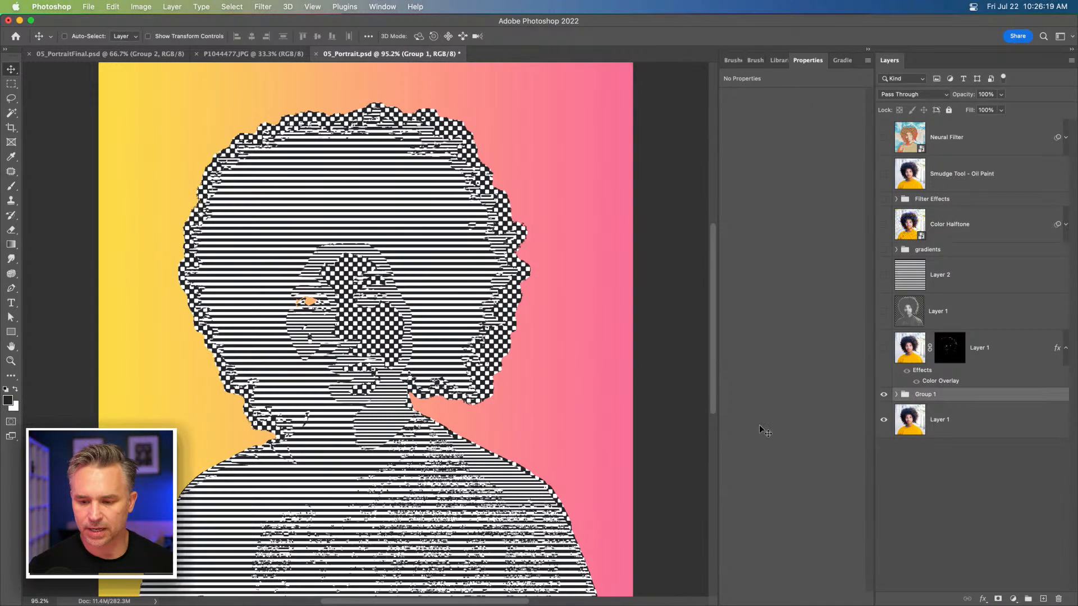
{"action": "left_click", "coordinate": [11, 84]}
{"action": "left_click_drag", "start_coordinate": [60, 233], "coordinate": [814, 376]}
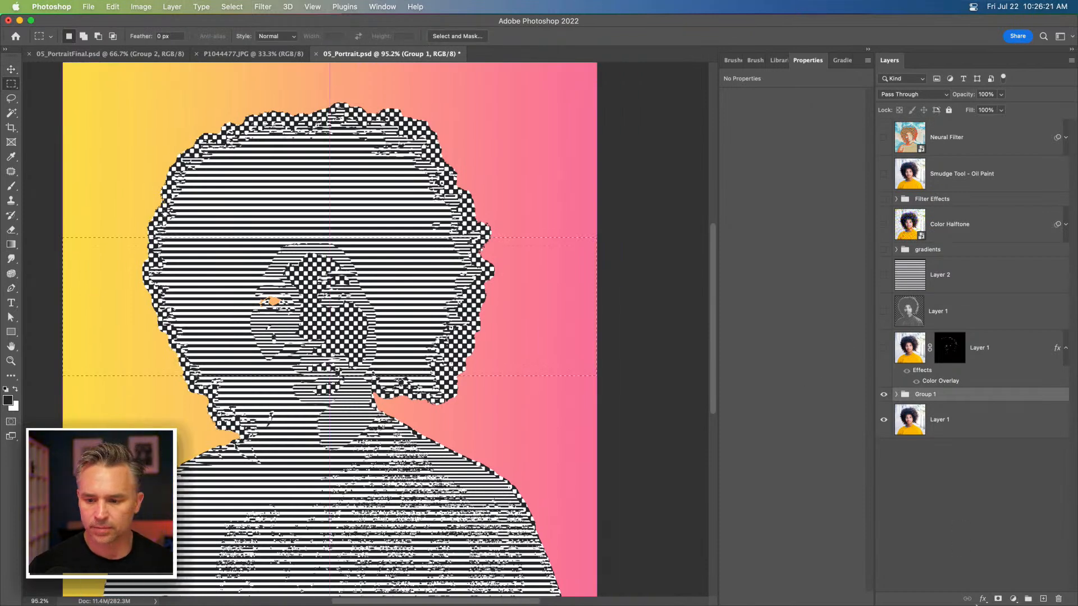
{"action": "left_click", "coordinate": [997, 599]}
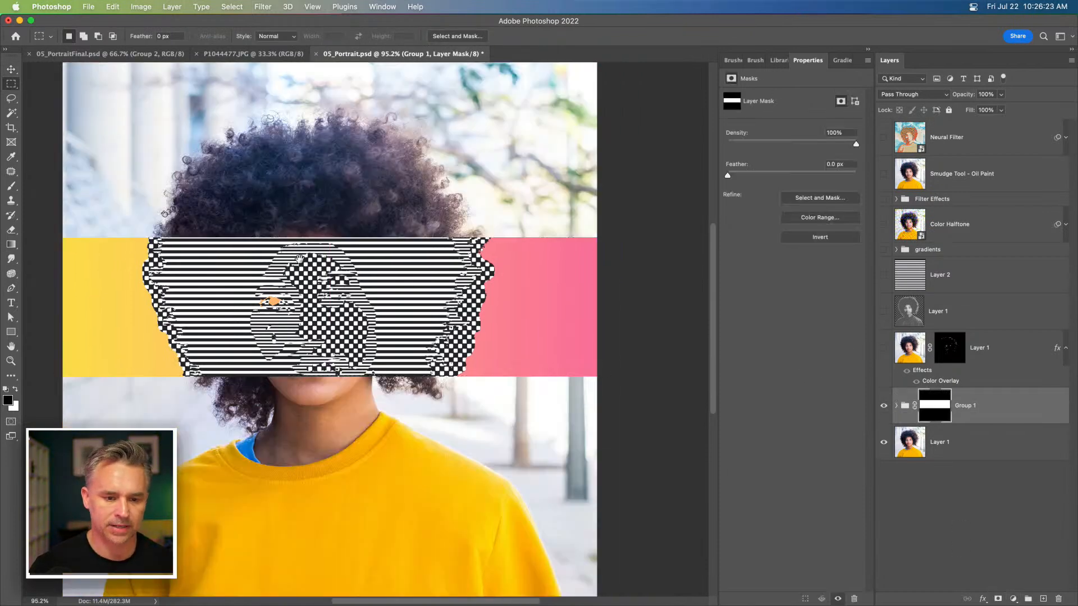
{"action": "key", "text": "super+i"}
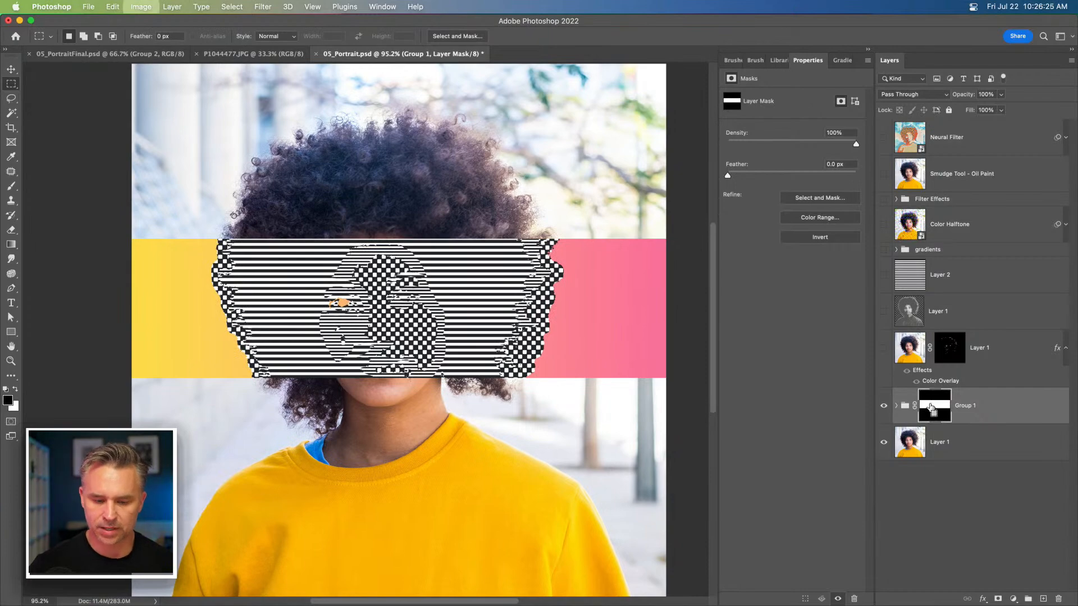
{"action": "key", "text": "super+i"}
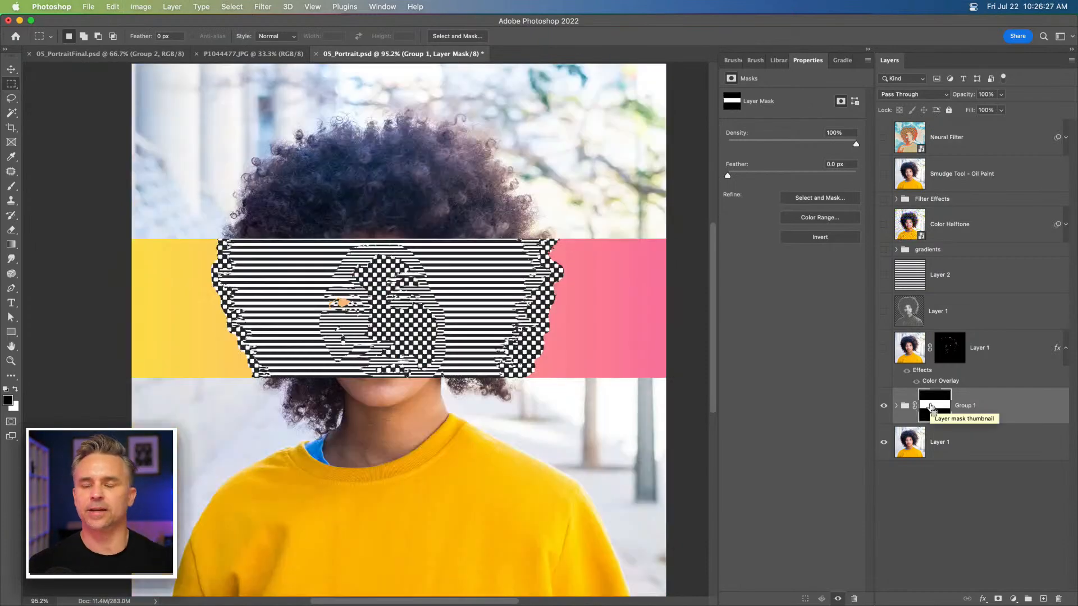